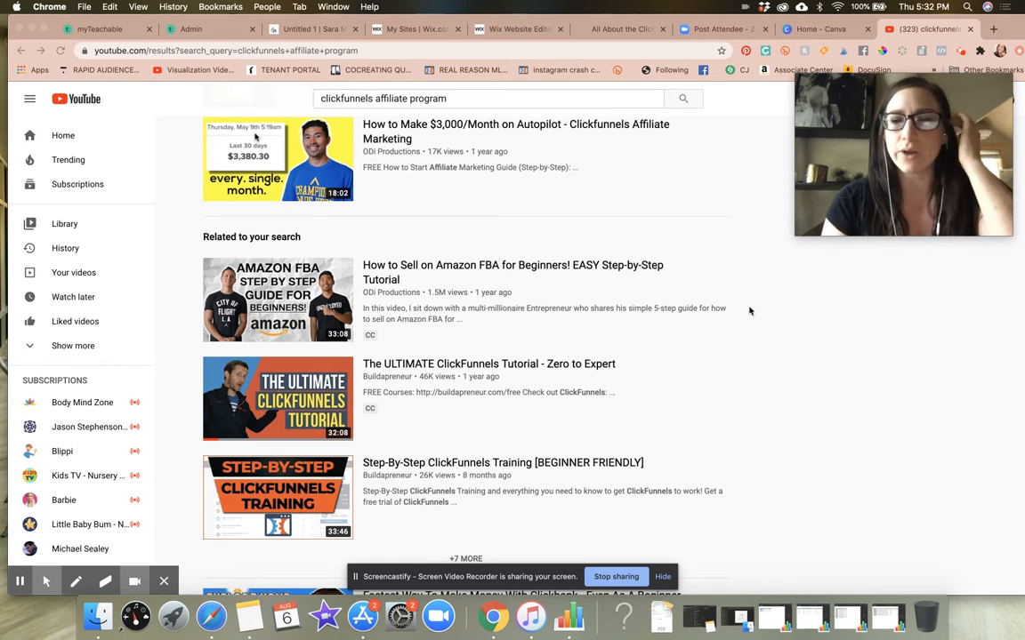
Bring up the published blog post about the ClickFunnels affiliate program and look over its introduction and embedded video.
{"action": "left_click", "coordinate": [513, 29]}
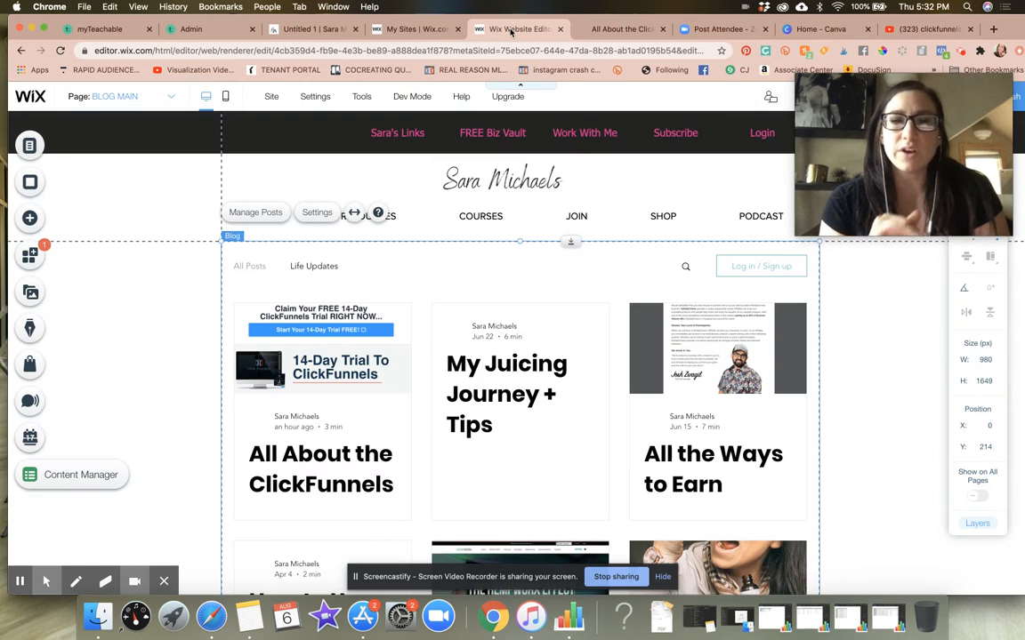
{"action": "left_click", "coordinate": [600, 33]}
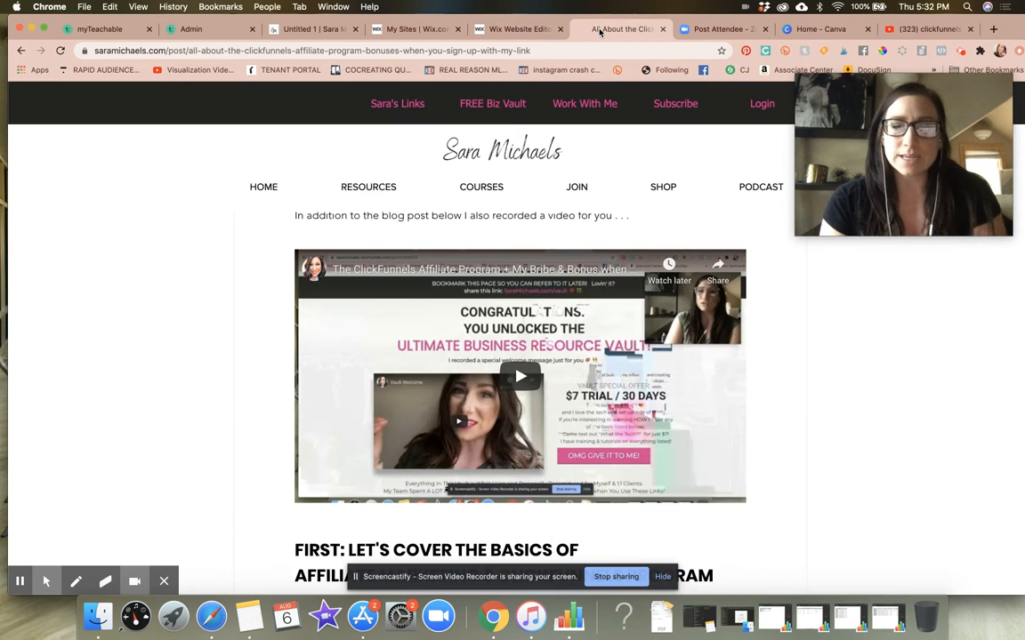
{"action": "scroll", "coordinate": [609, 294], "scroll_direction": "up", "scroll_amount": 2}
{"action": "scroll", "coordinate": [609, 294], "scroll_direction": "up", "scroll_amount": 5}
{"action": "scroll", "coordinate": [606, 290], "scroll_direction": "down", "scroll_amount": 6}
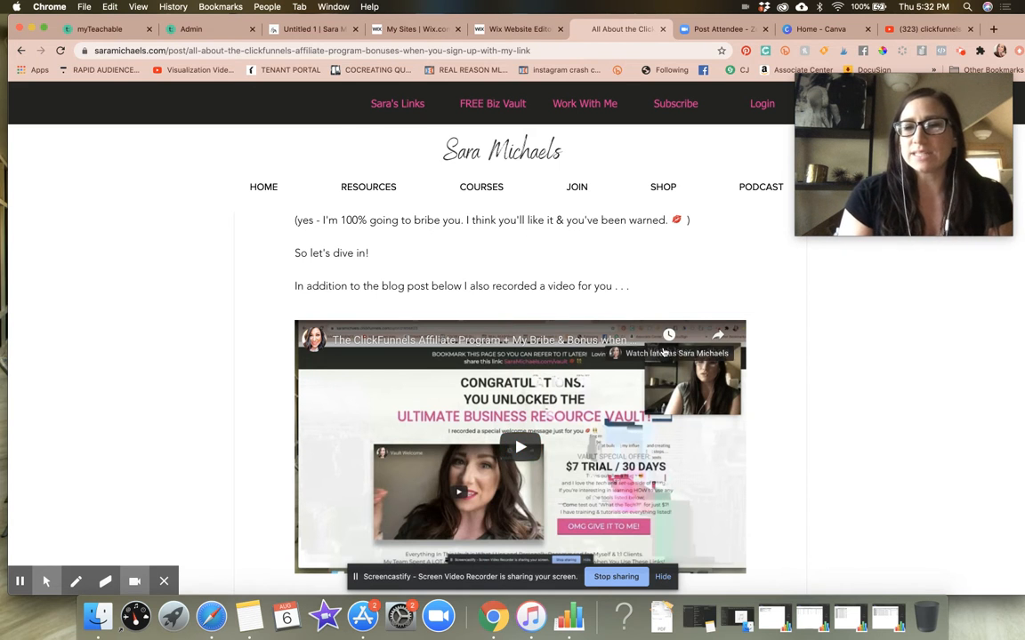
{"action": "scroll", "coordinate": [671, 356], "scroll_direction": "up", "scroll_amount": 3}
{"action": "scroll", "coordinate": [672, 356], "scroll_direction": "down", "scroll_amount": 4}
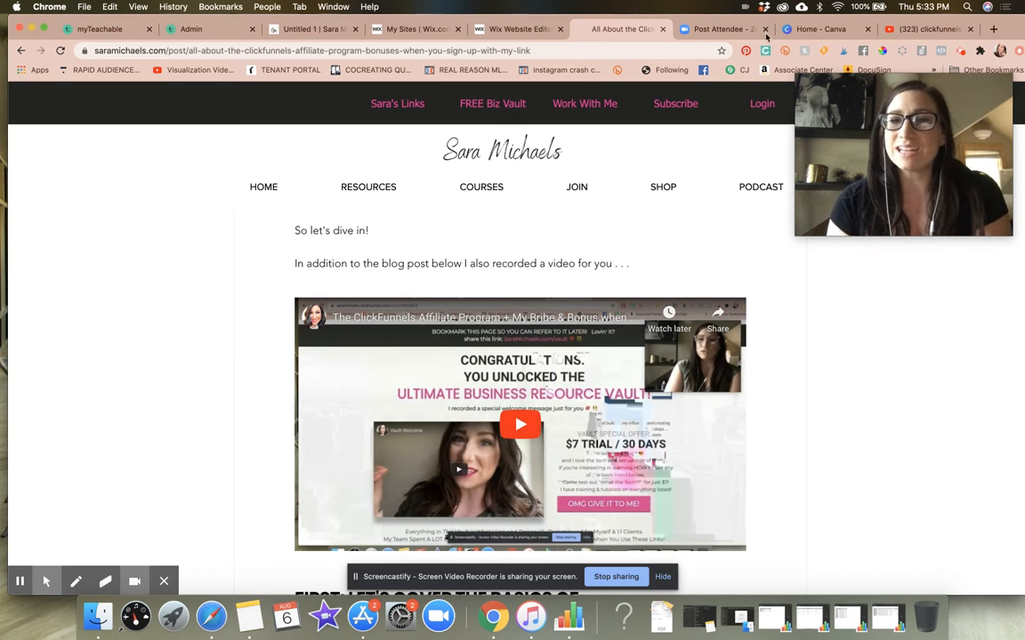
Examine the video thumbnails and search suggestions in the YouTube results for "clickfunnels affiliate program".
{"action": "left_click", "coordinate": [925, 28]}
{"action": "scroll", "coordinate": [529, 274], "scroll_direction": "up", "scroll_amount": 10}
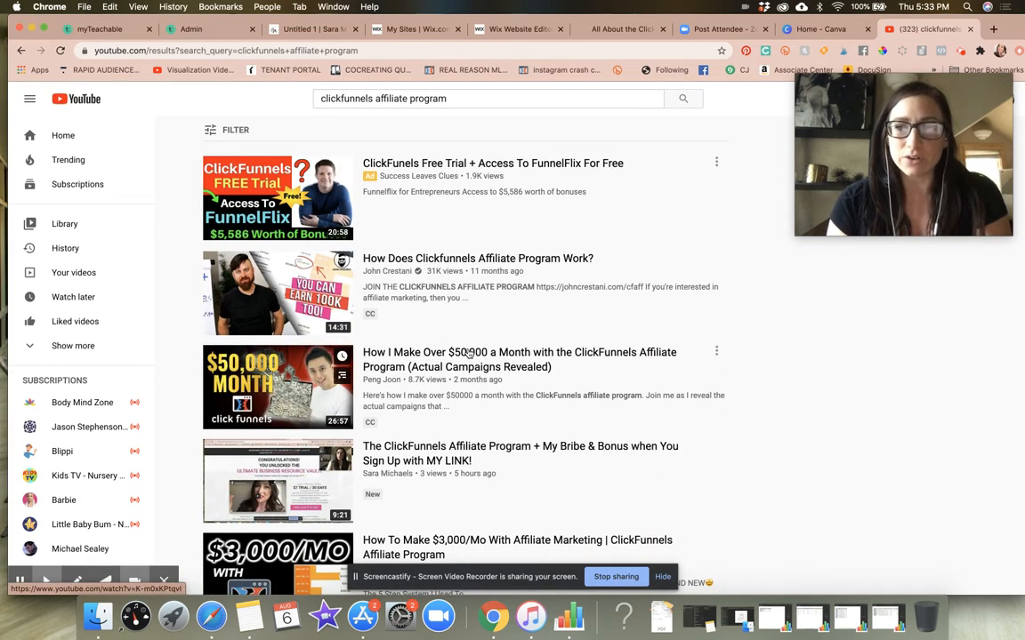
{"action": "scroll", "coordinate": [469, 356], "scroll_direction": "down", "scroll_amount": 15}
{"action": "scroll", "coordinate": [468, 354], "scroll_direction": "down", "scroll_amount": 10}
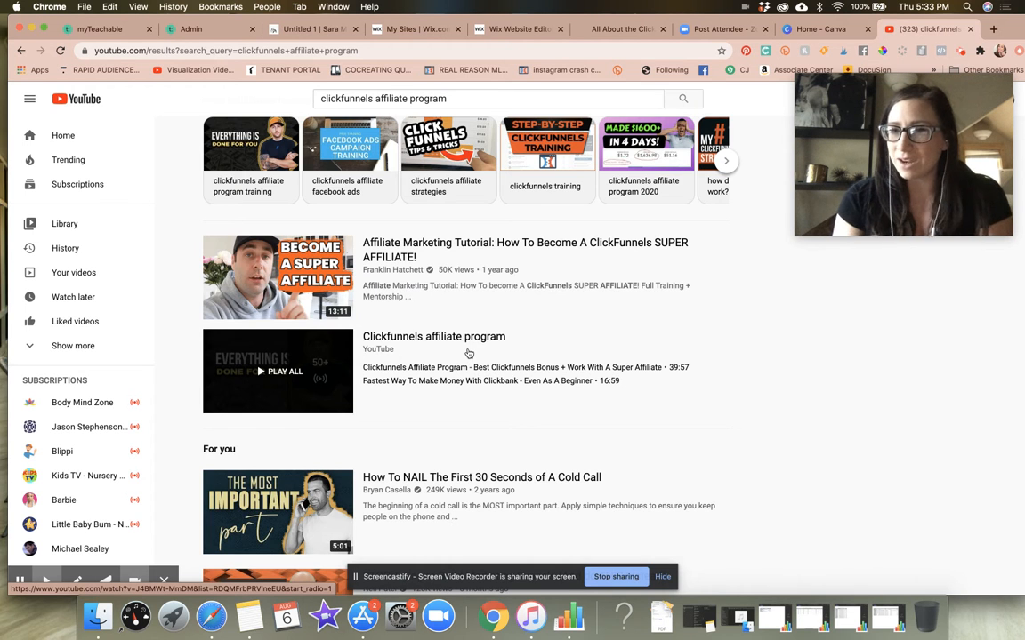
{"action": "scroll", "coordinate": [469, 354], "scroll_direction": "down", "scroll_amount": 5}
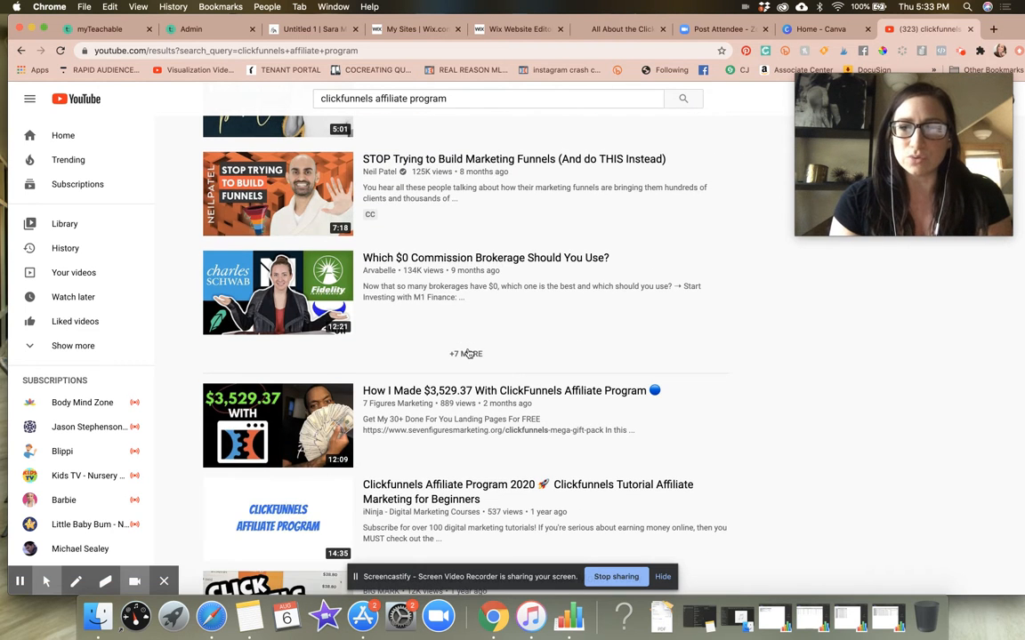
{"action": "scroll", "coordinate": [469, 355], "scroll_direction": "down", "scroll_amount": 2}
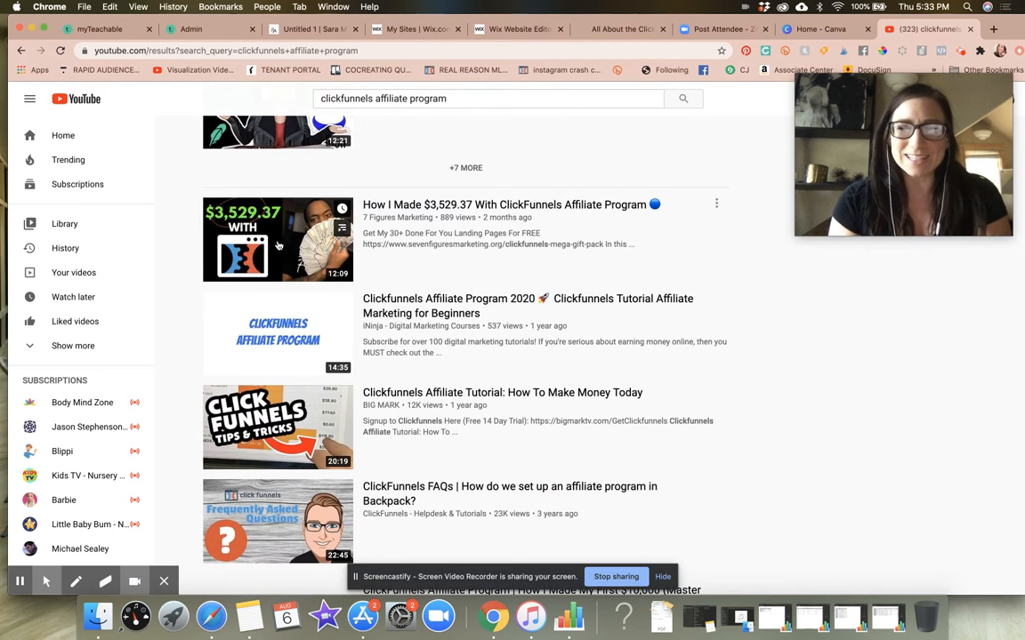
{"action": "scroll", "coordinate": [571, 450], "scroll_direction": "up", "scroll_amount": 15}
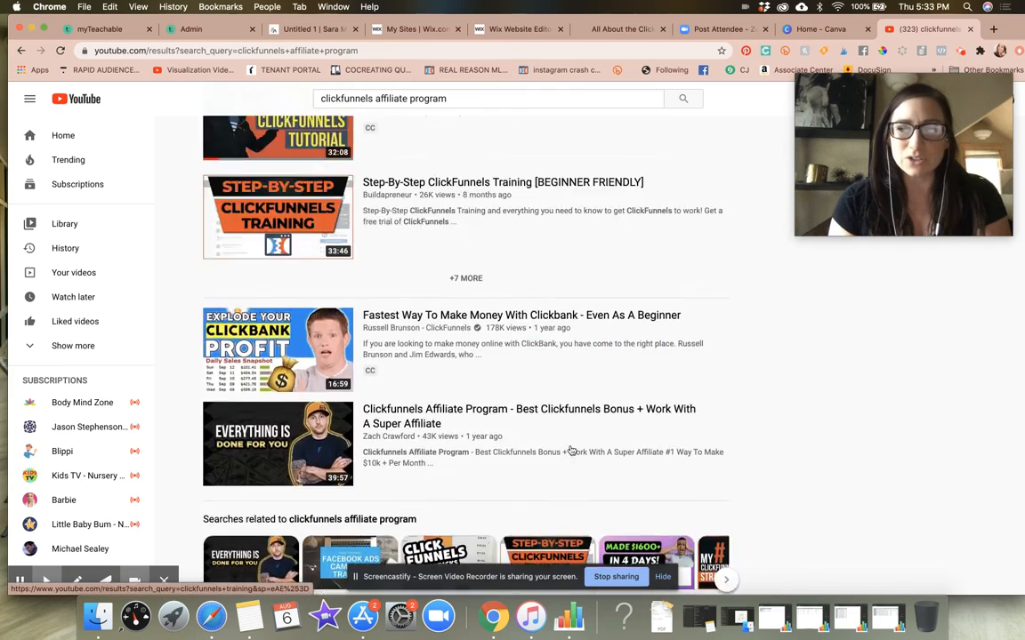
{"action": "scroll", "coordinate": [571, 451], "scroll_direction": "down", "scroll_amount": 1}
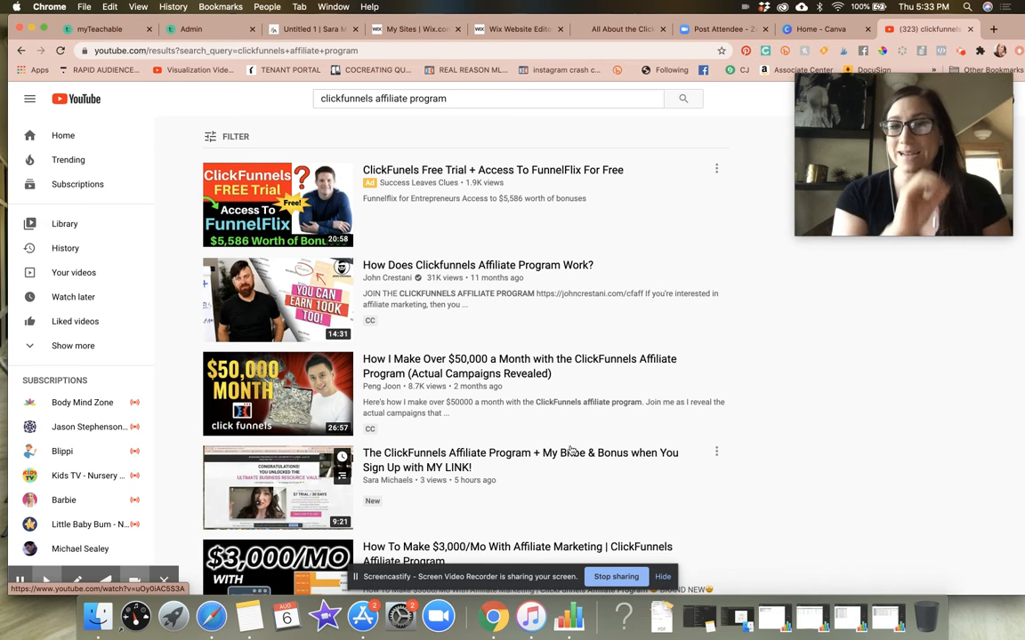
{"action": "left_click", "coordinate": [499, 98]}
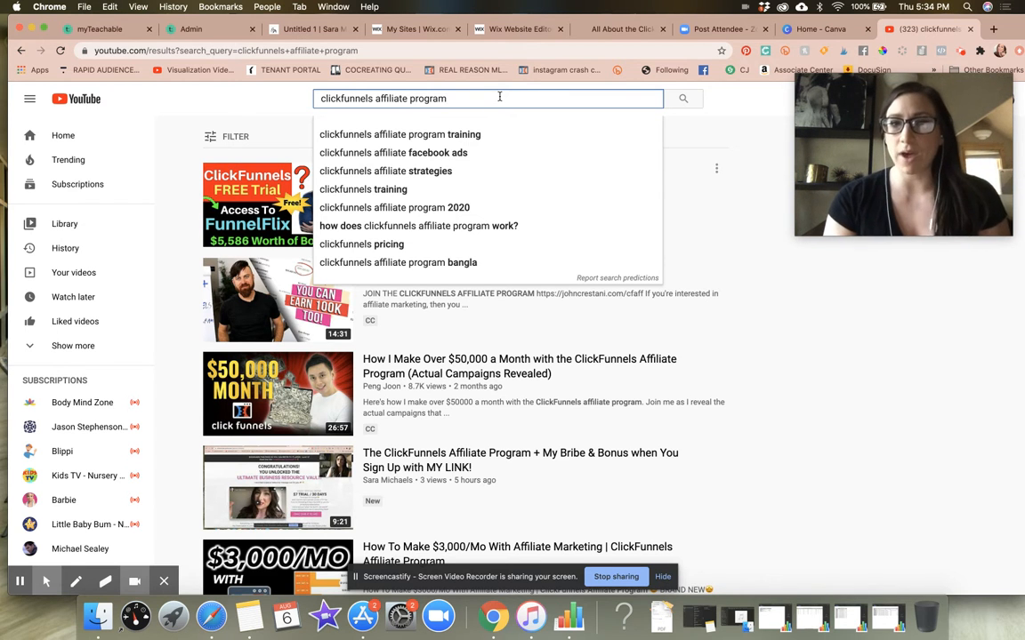
{"action": "left_click", "coordinate": [796, 357]}
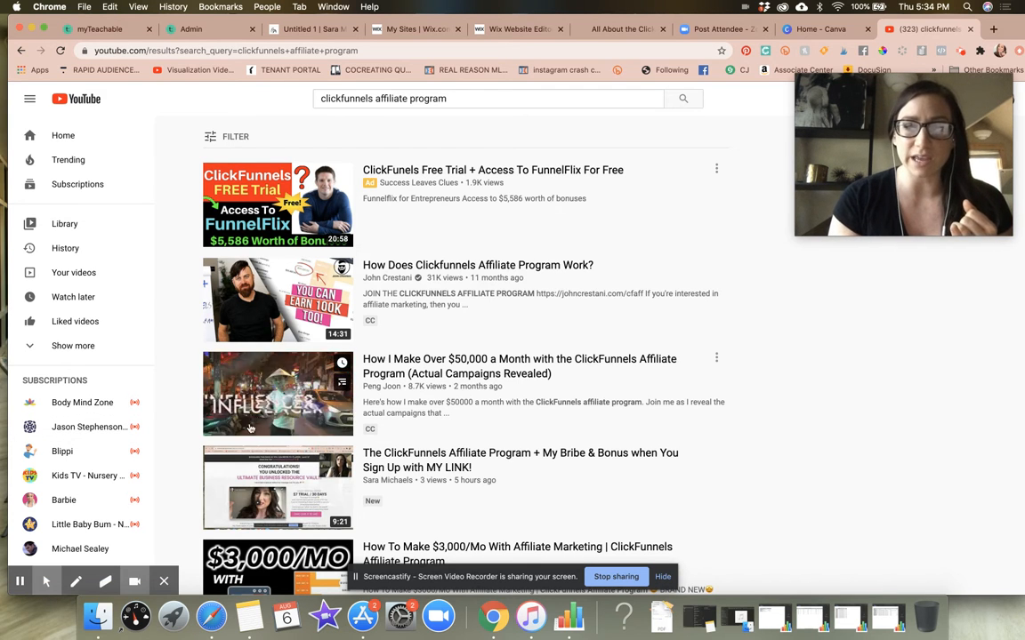
Search Google in a new tab for "clickfunnels transparent logo png" and show the image results.
{"action": "left_click", "coordinate": [994, 30]}
{"action": "type", "text": "clickfunnels "}
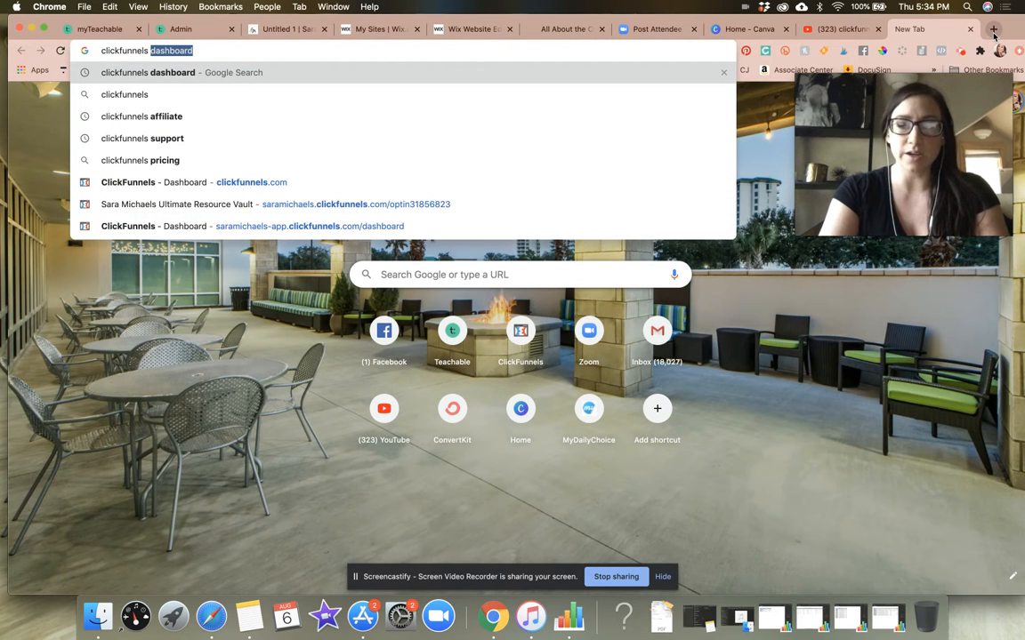
{"action": "type", "text": "transparent logo"}
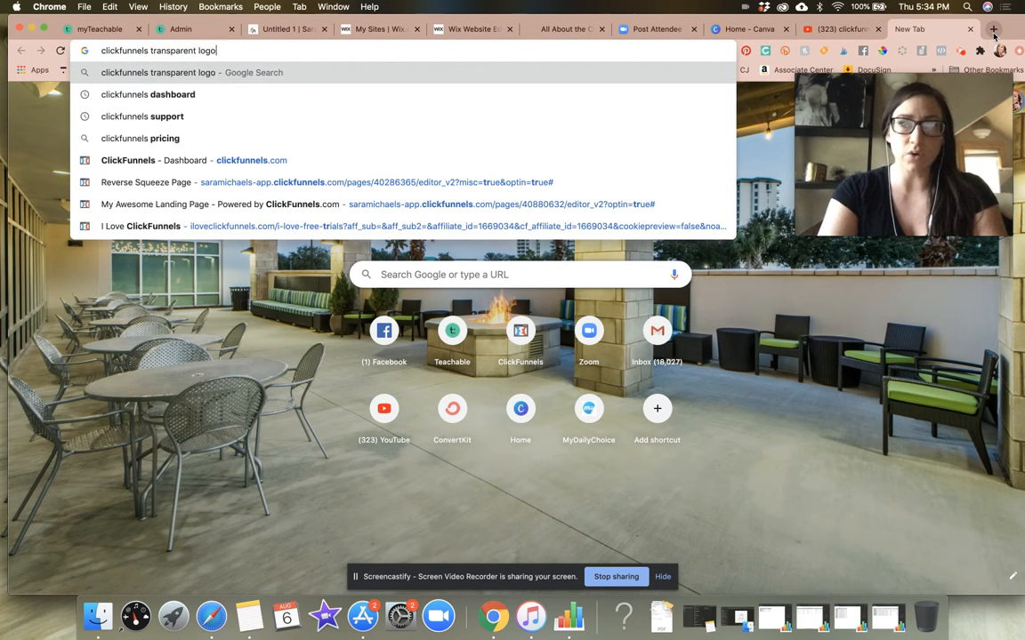
{"action": "type", "text": " png"}
{"action": "key", "text": "Return"}
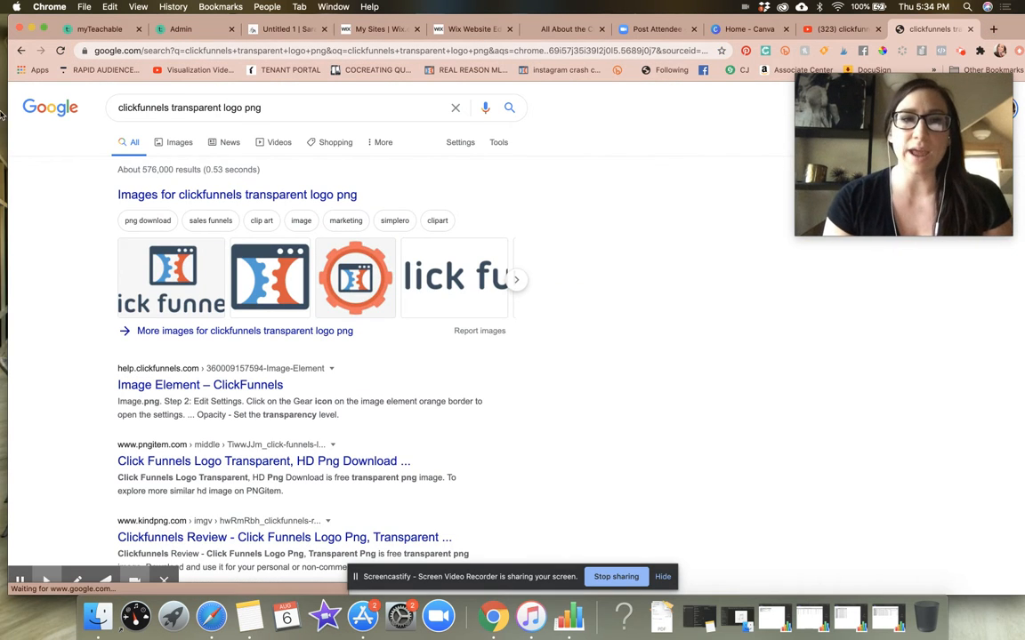
{"action": "left_click", "coordinate": [177, 142]}
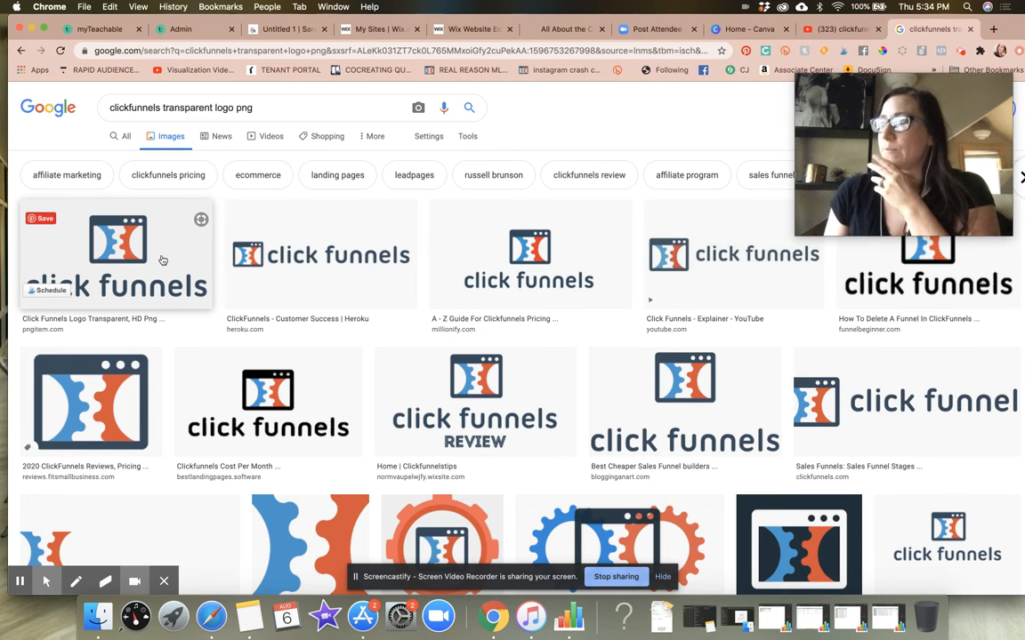
Search Google in another new tab for "made with over".
{"action": "left_click", "coordinate": [993, 30]}
{"action": "type", "text": "made with over"}
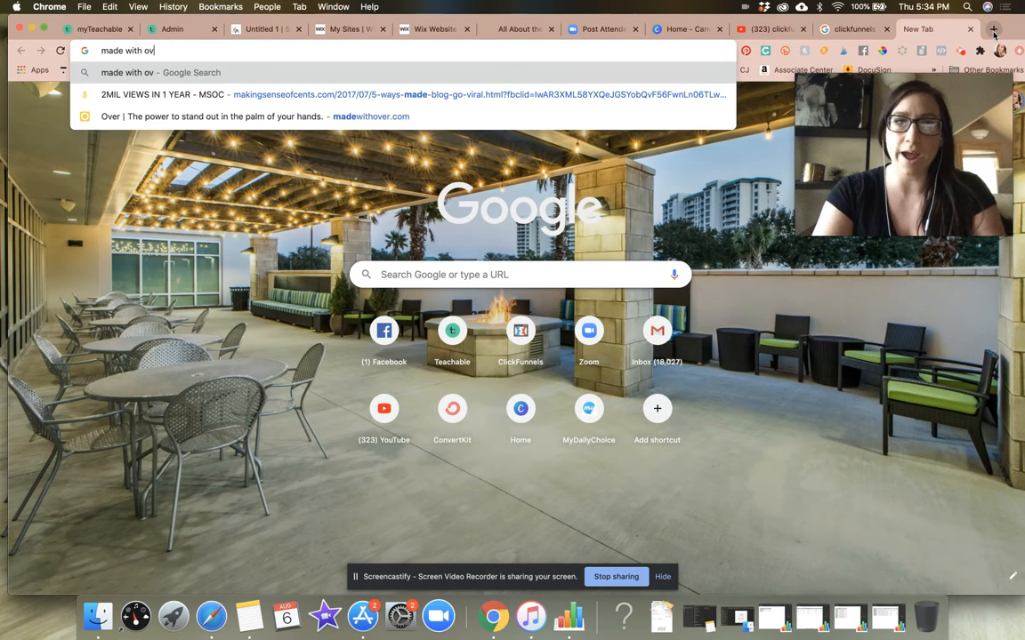
{"action": "key", "text": "Return"}
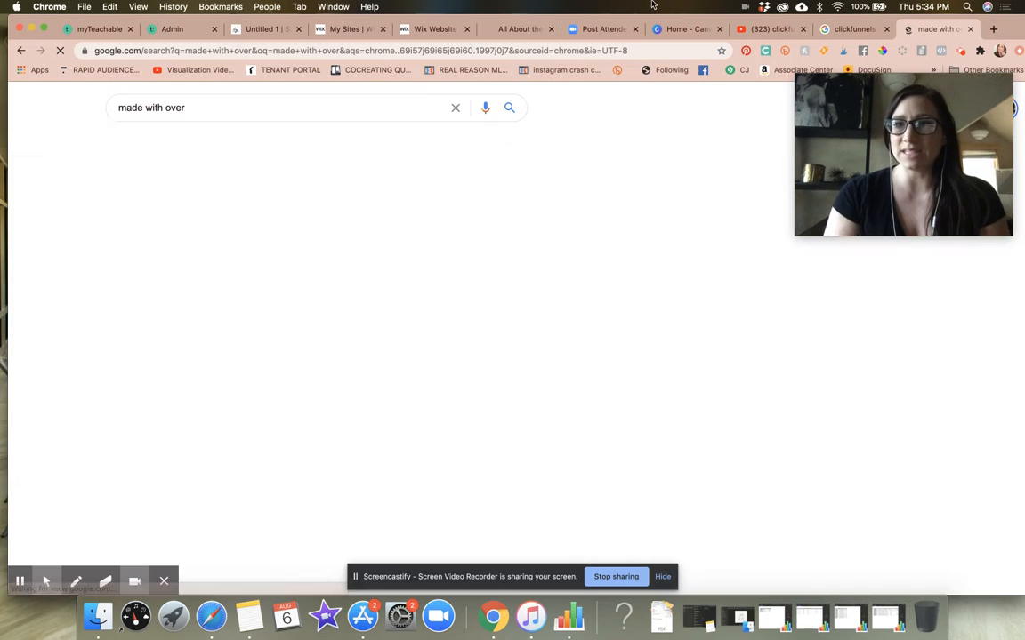
Open the website's /vault page in a new tab and view the free business resource vault sign-up form.
{"action": "left_click", "coordinate": [993, 29]}
{"action": "type", "text": "saramichel"}
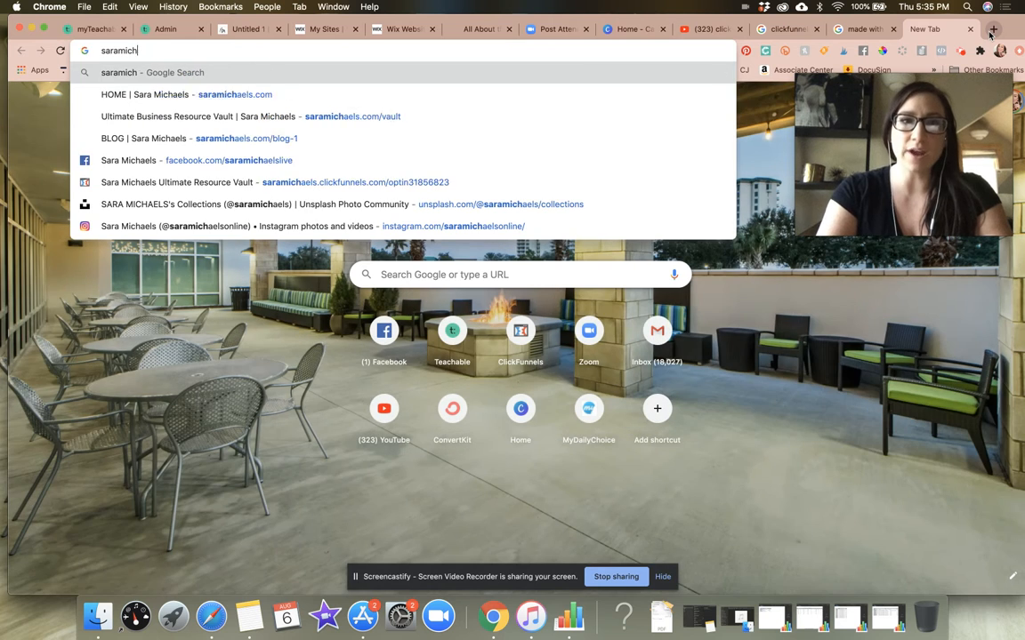
{"action": "key", "text": "BackSpace"}
{"action": "key", "text": "BackSpace"}
{"action": "type", "text": "aels.com/vault"}
{"action": "key", "text": "Return"}
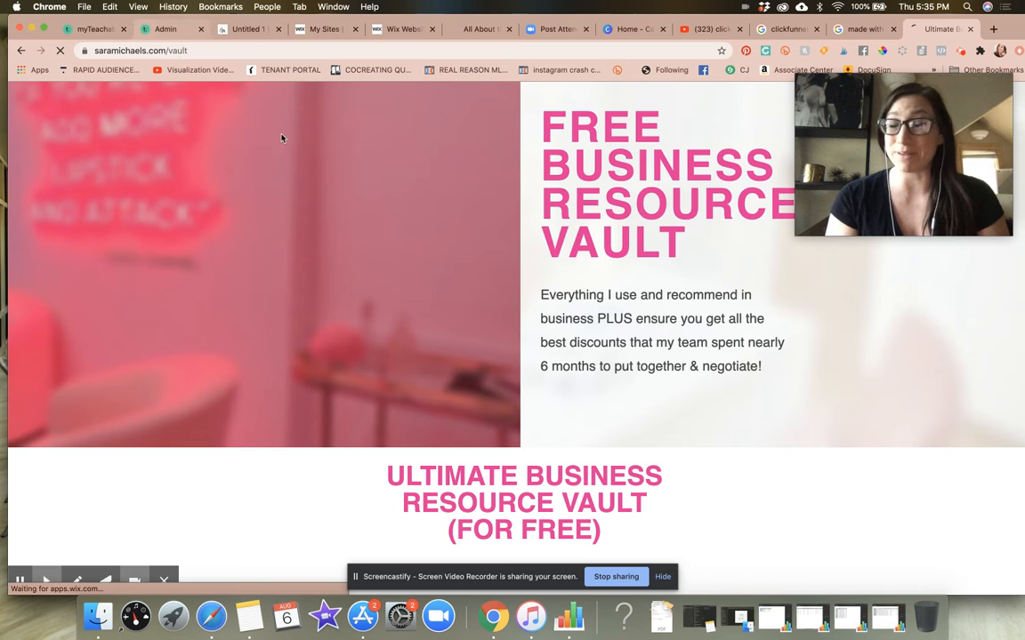
{"action": "scroll", "coordinate": [439, 278], "scroll_direction": "down", "scroll_amount": 8}
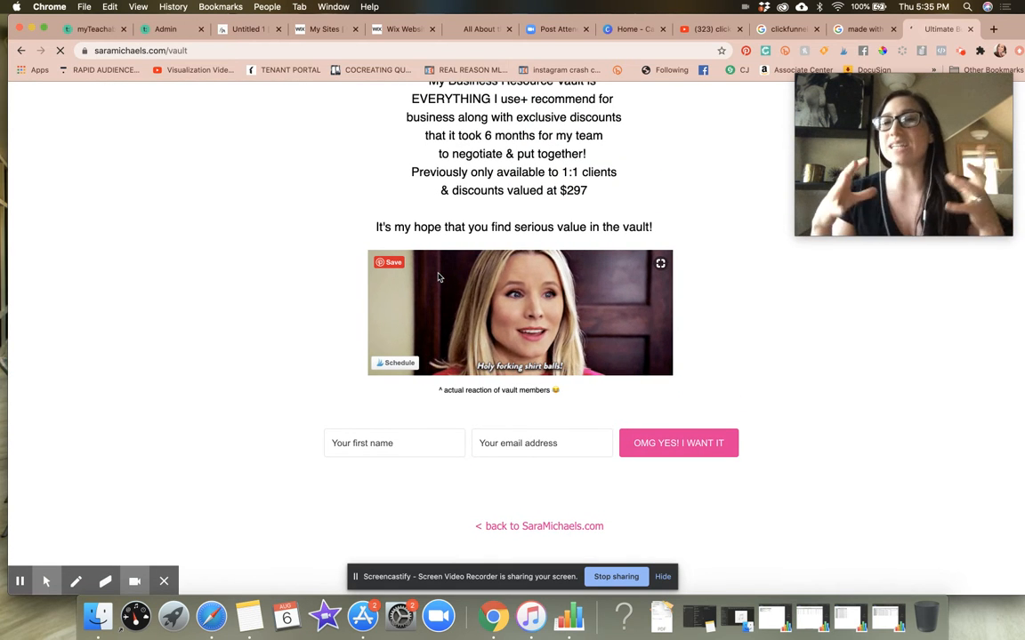
Open the bookmarked SM VAULT page in the current tab.
{"action": "left_click_drag", "start_coordinate": [894, 98], "coordinate": [888, 199]}
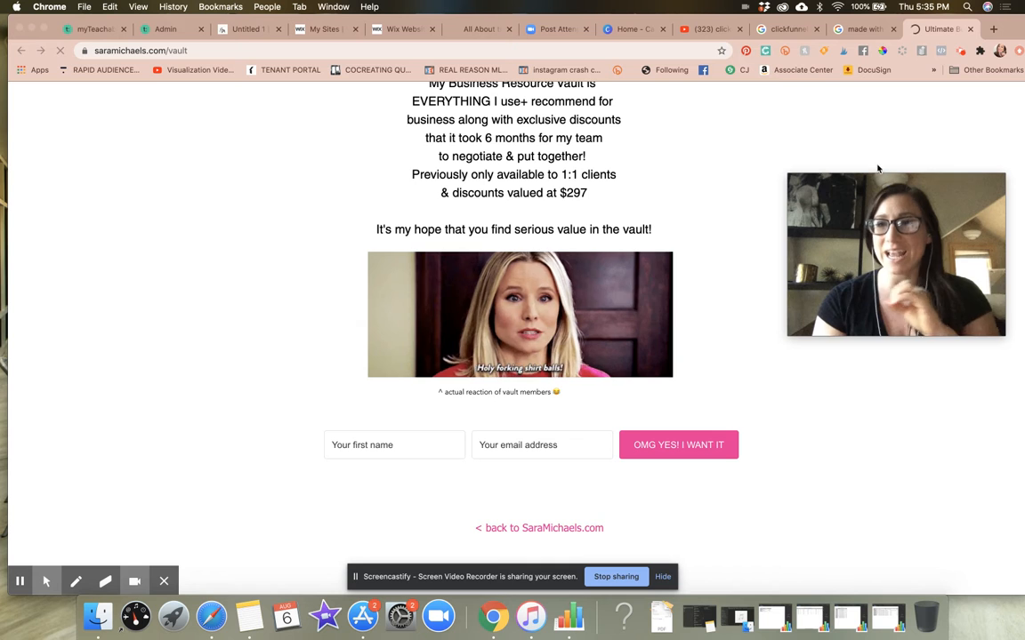
{"action": "left_click", "coordinate": [933, 70]}
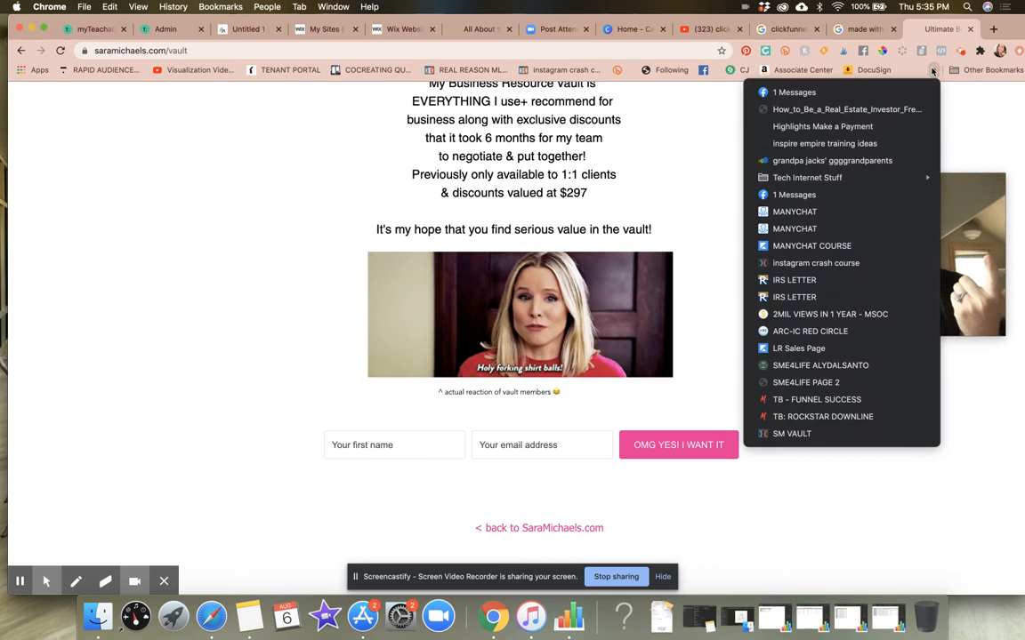
{"action": "left_click", "coordinate": [791, 434]}
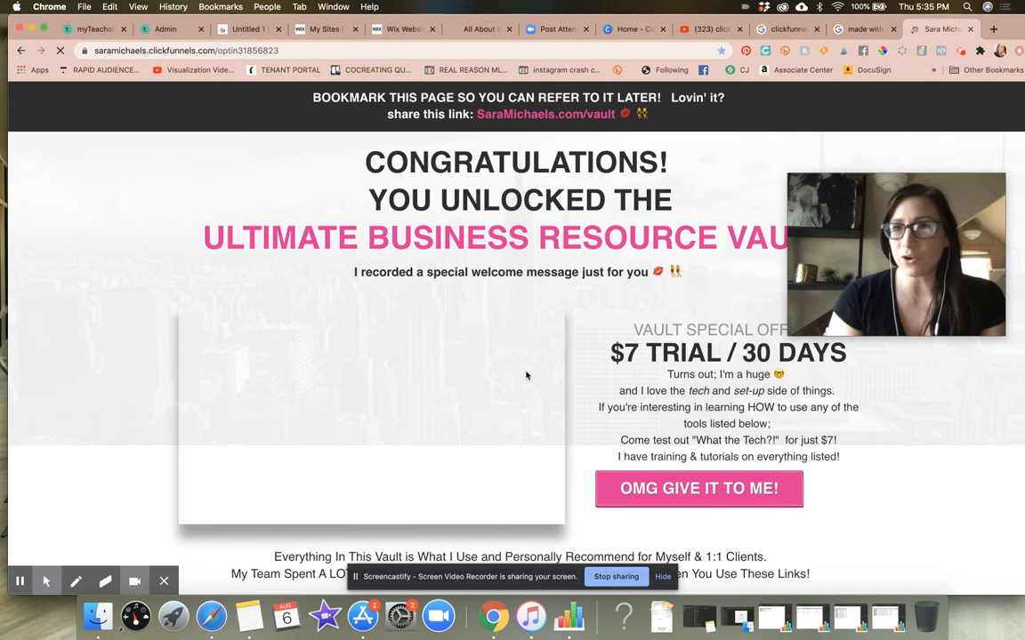
Examine the resource vault page's tool recommendations, trial offers, post scheduling section and the What the Tech?! course offer.
{"action": "scroll", "coordinate": [630, 434], "scroll_direction": "down", "scroll_amount": 10}
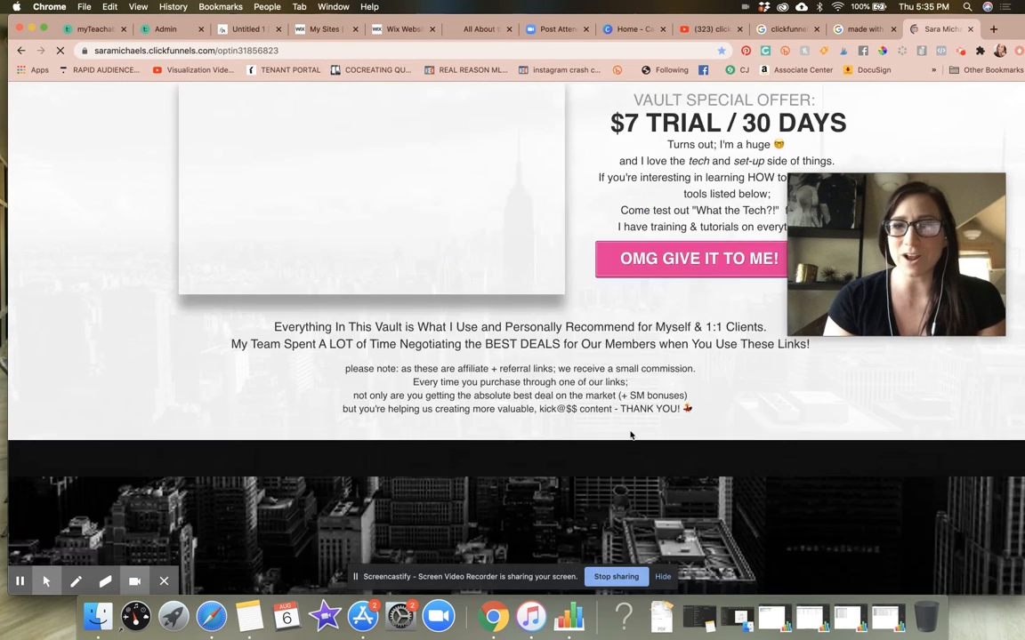
{"action": "scroll", "coordinate": [630, 432], "scroll_direction": "down", "scroll_amount": 4}
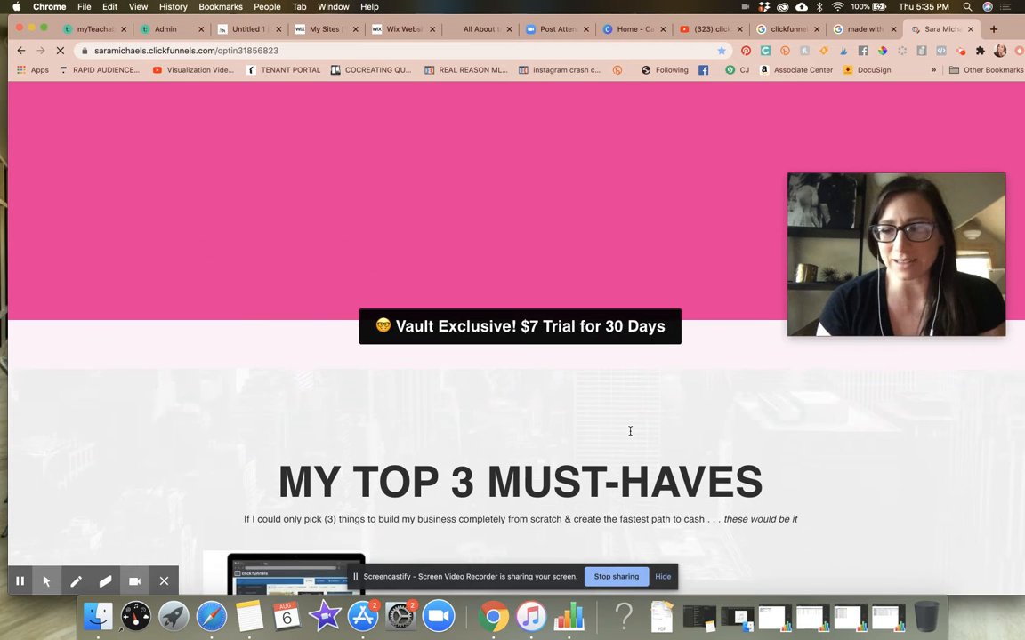
{"action": "scroll", "coordinate": [429, 353], "scroll_direction": "down", "scroll_amount": 10}
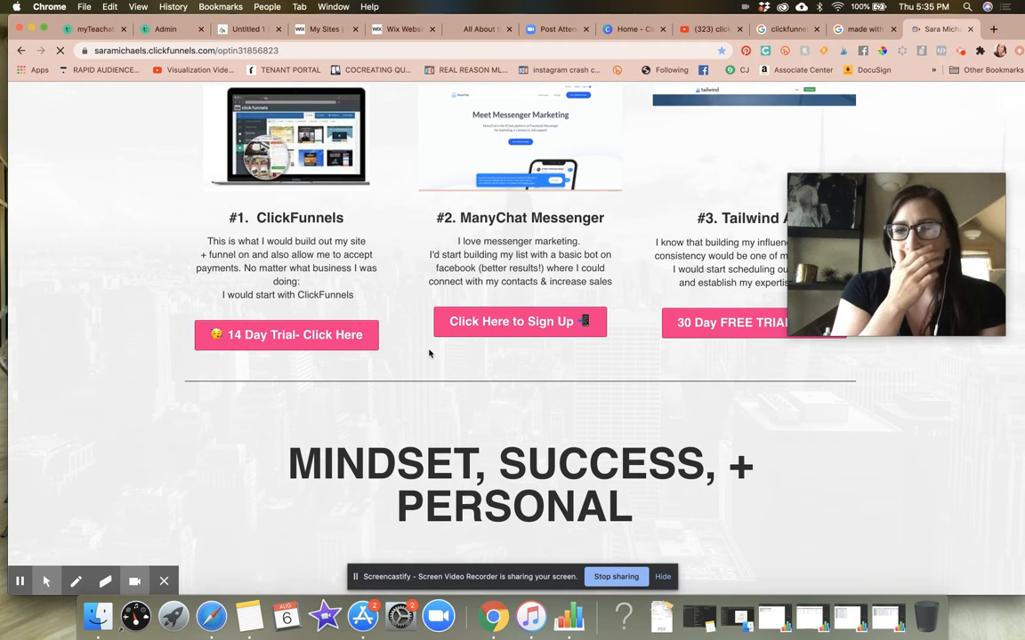
{"action": "scroll", "coordinate": [429, 353], "scroll_direction": "up", "scroll_amount": 4}
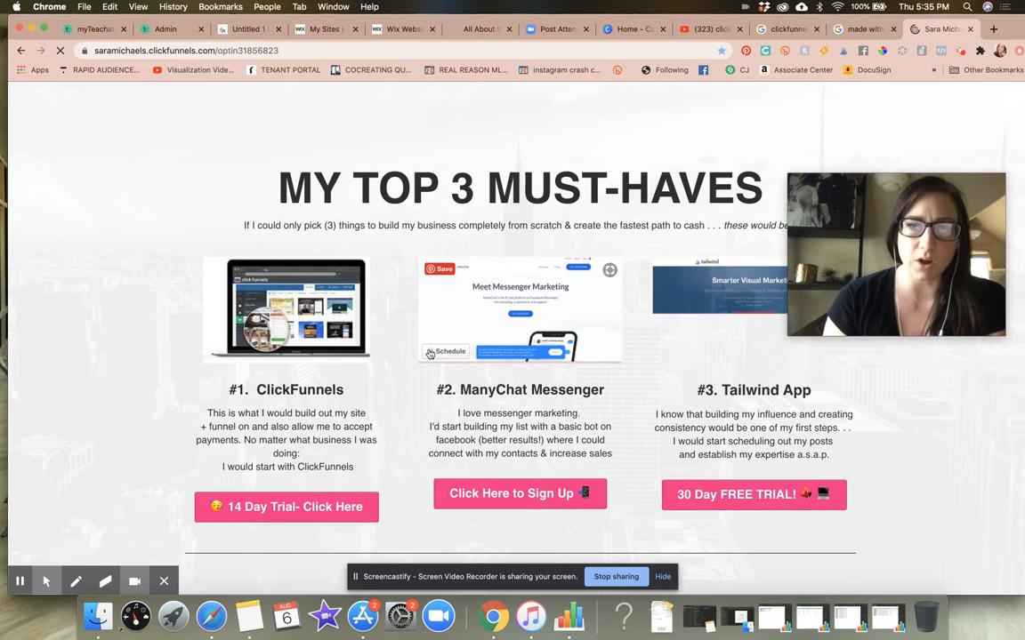
{"action": "scroll", "coordinate": [429, 353], "scroll_direction": "down", "scroll_amount": 15}
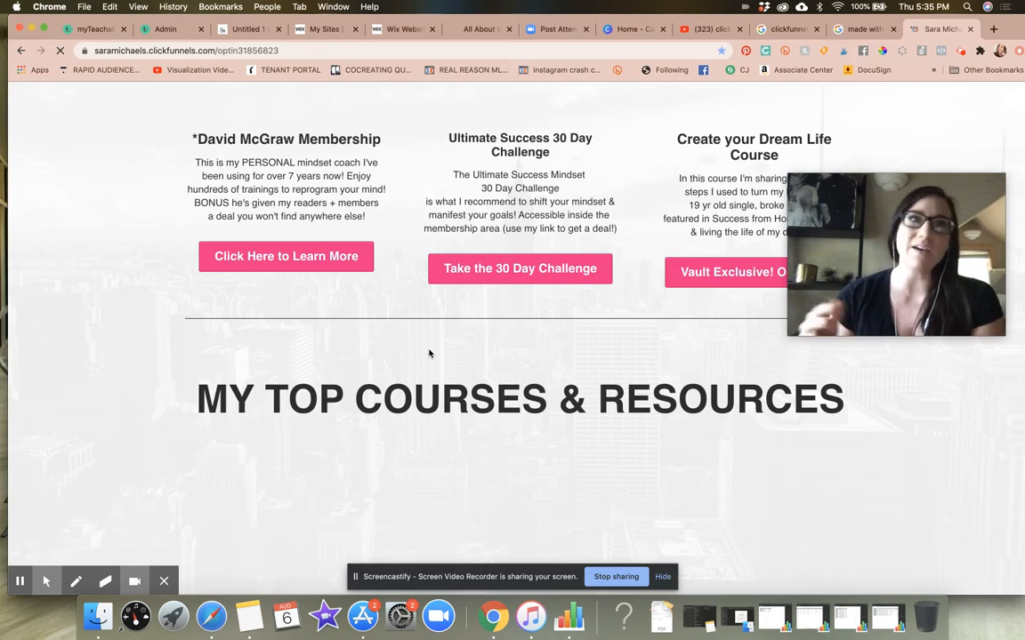
{"action": "scroll", "coordinate": [429, 353], "scroll_direction": "up", "scroll_amount": 20}
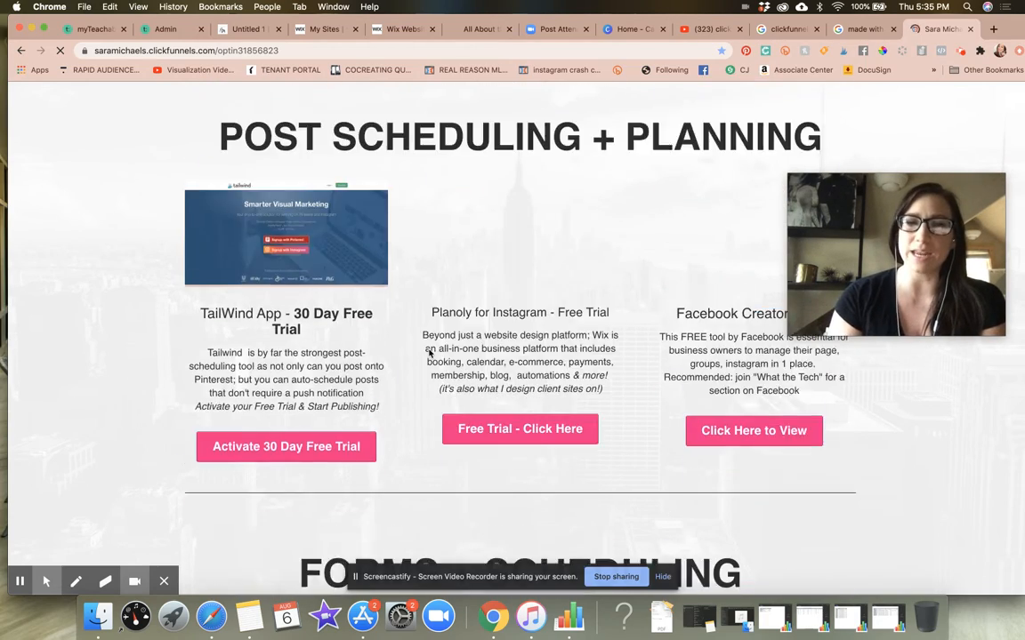
{"action": "scroll", "coordinate": [429, 353], "scroll_direction": "down", "scroll_amount": 15}
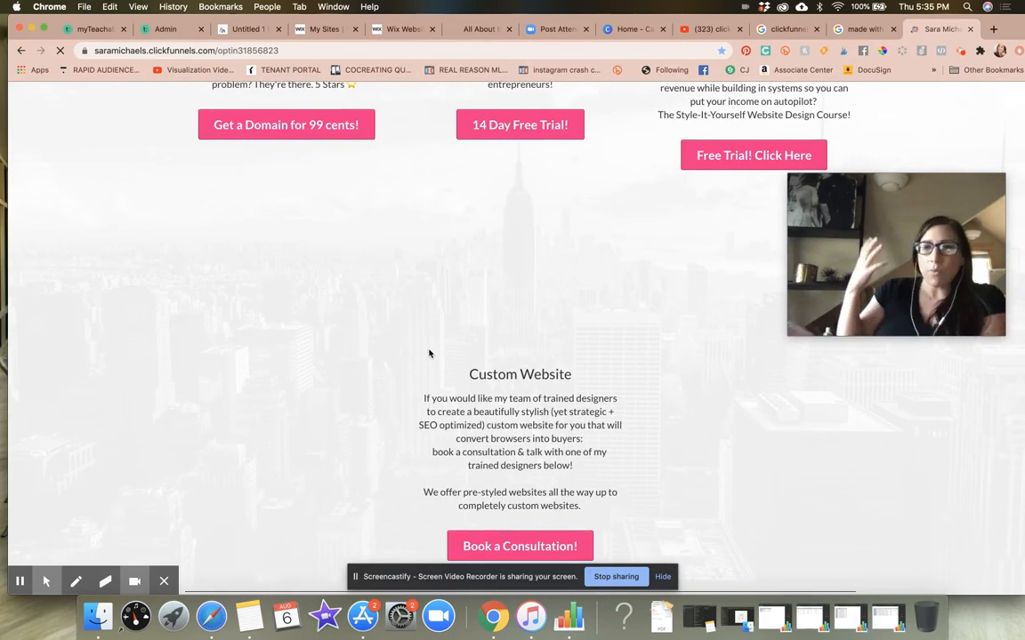
{"action": "scroll", "coordinate": [429, 353], "scroll_direction": "up", "scroll_amount": 20}
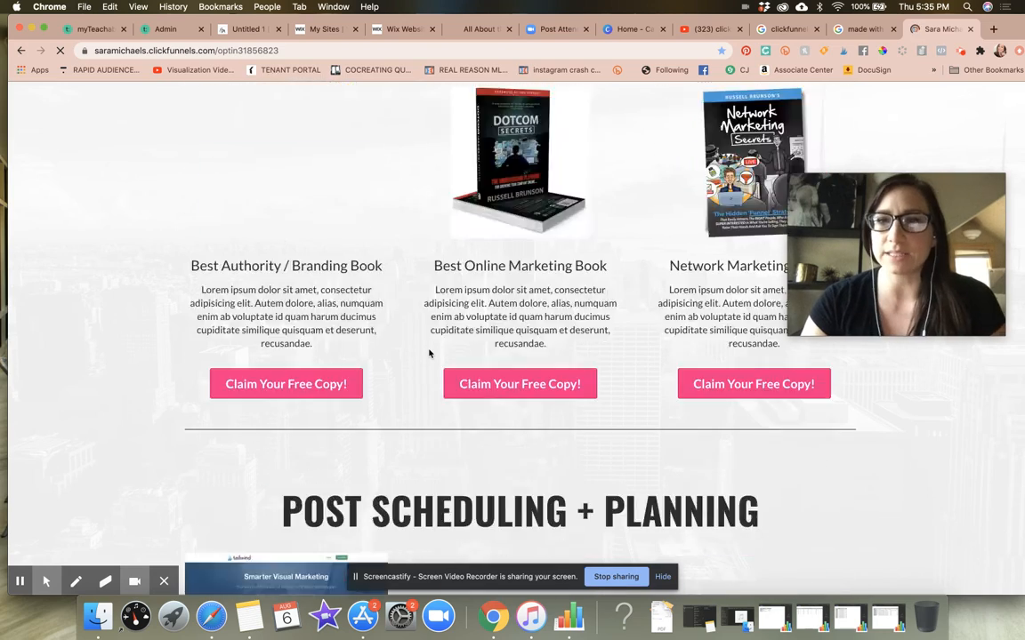
{"action": "scroll", "coordinate": [429, 353], "scroll_direction": "down", "scroll_amount": 10}
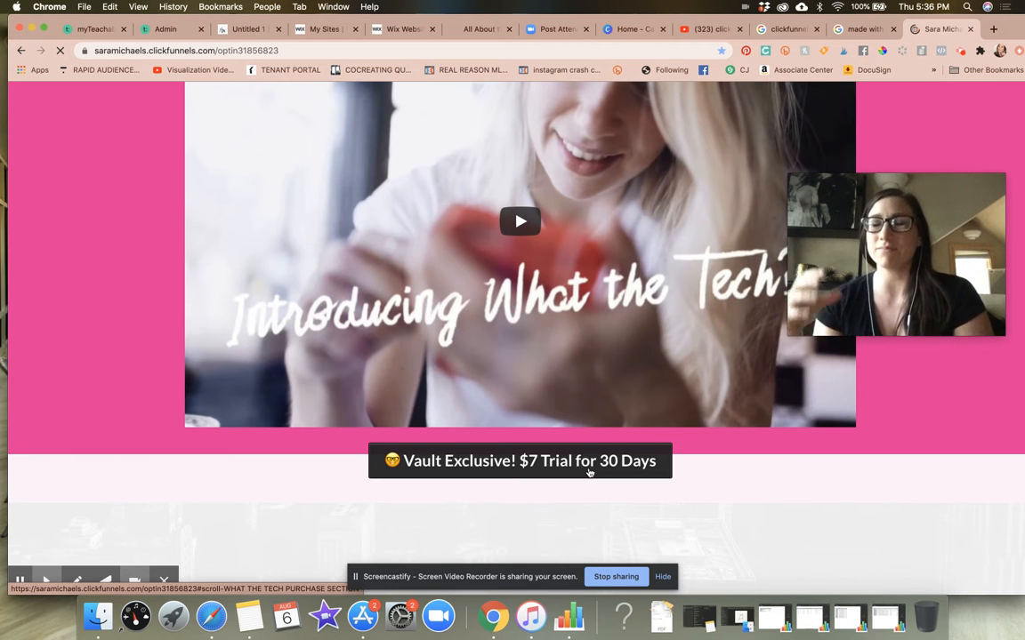
{"action": "scroll", "coordinate": [588, 472], "scroll_direction": "up", "scroll_amount": 5}
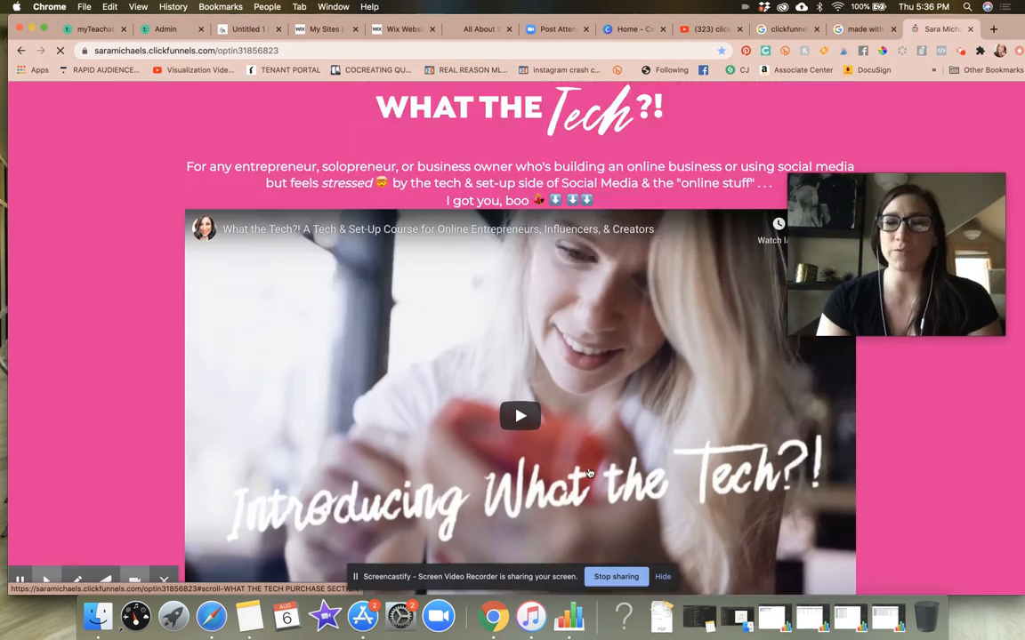
{"action": "scroll", "coordinate": [462, 382], "scroll_direction": "down", "scroll_amount": 6}
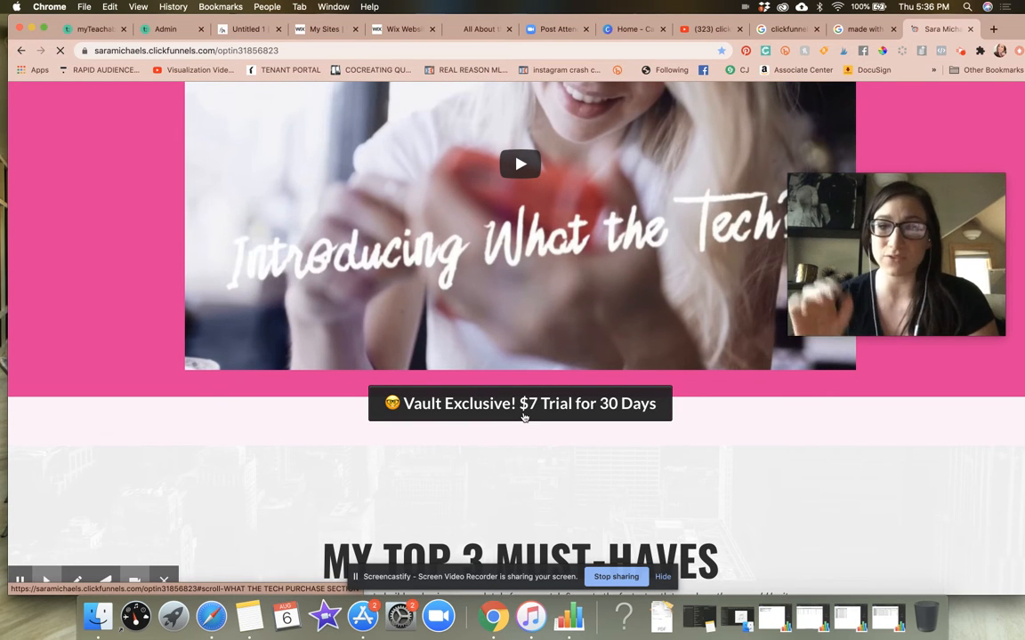
{"action": "left_click", "coordinate": [523, 417]}
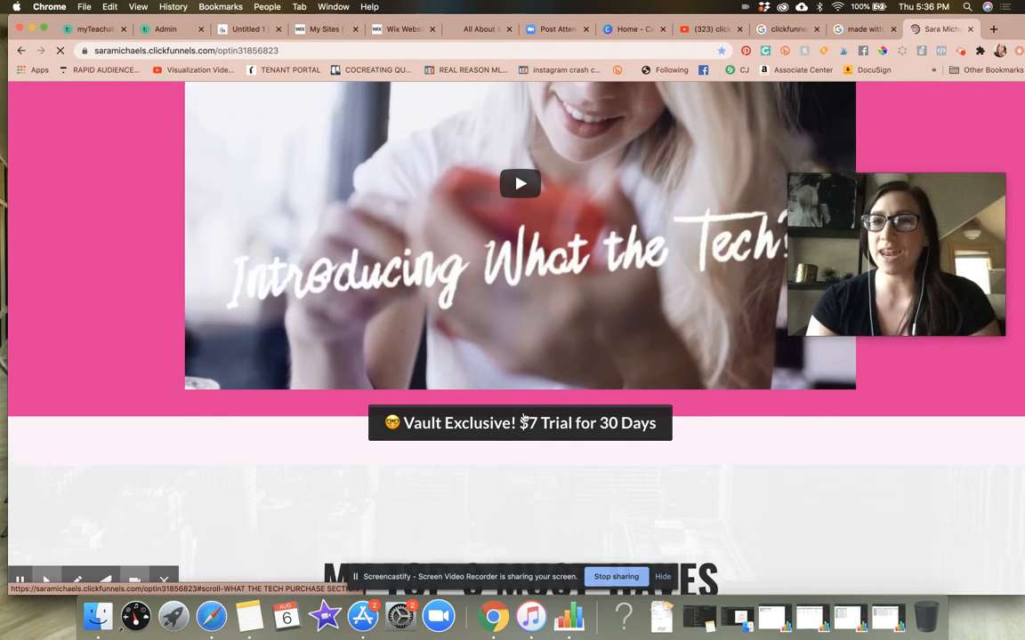
{"action": "left_click", "coordinate": [805, 29]}
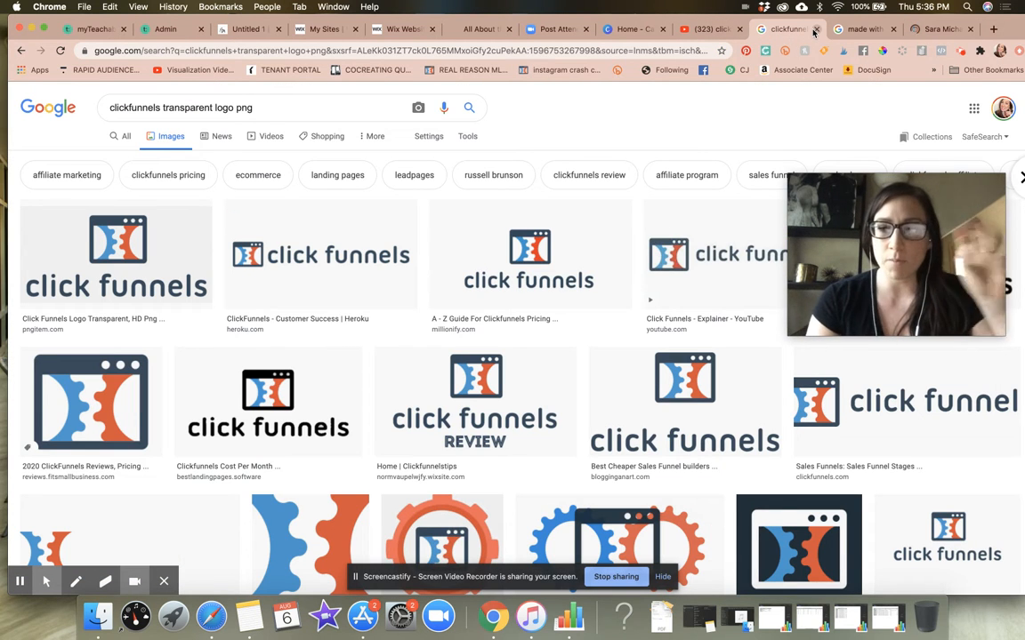
{"action": "left_click", "coordinate": [714, 32]}
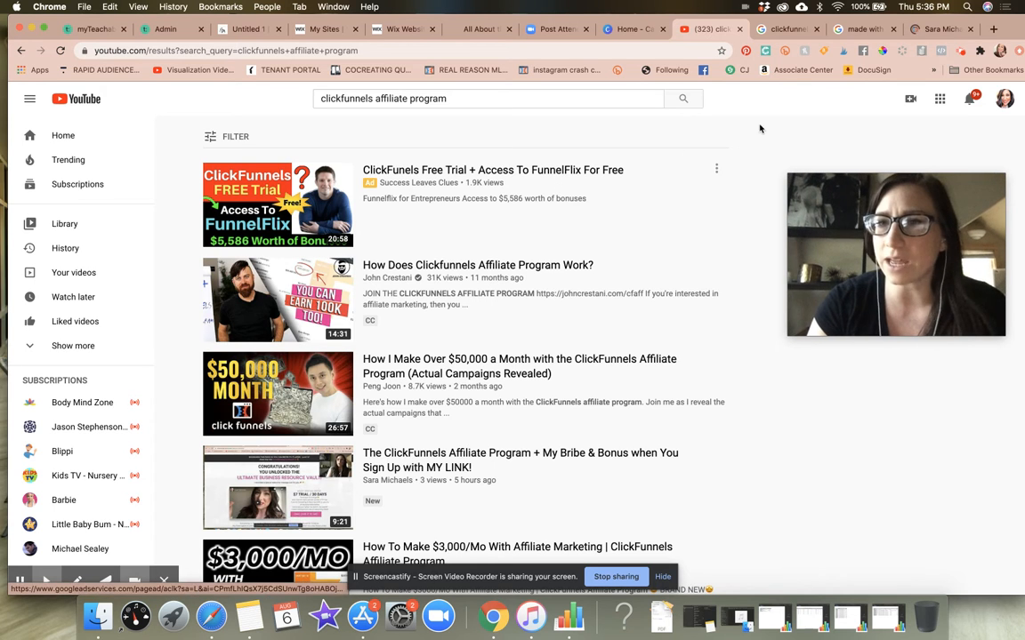
{"action": "left_click", "coordinate": [867, 31]}
Refine the Google image search for the logo to "clickfunnels transparent white logo png".
{"action": "left_click", "coordinate": [792, 28]}
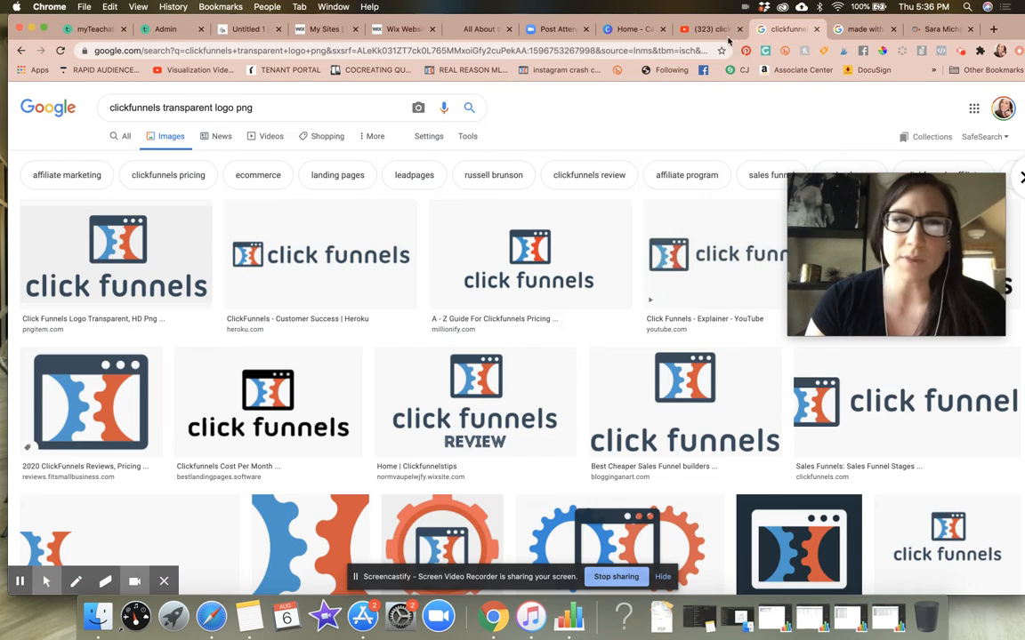
{"action": "left_click", "coordinate": [211, 108]}
{"action": "type", "text": "white"}
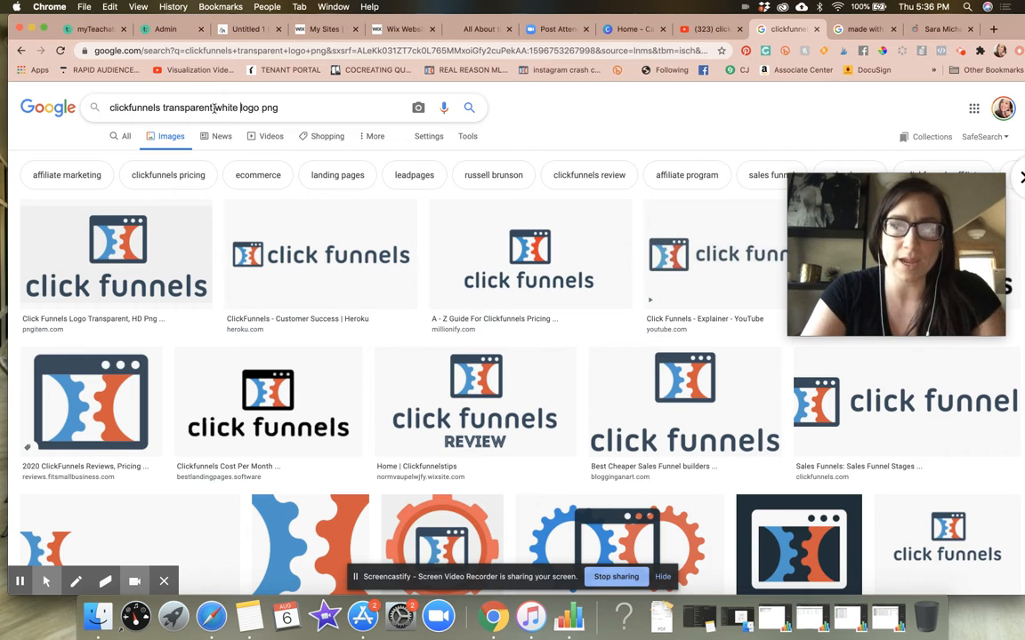
{"action": "key", "text": "Return"}
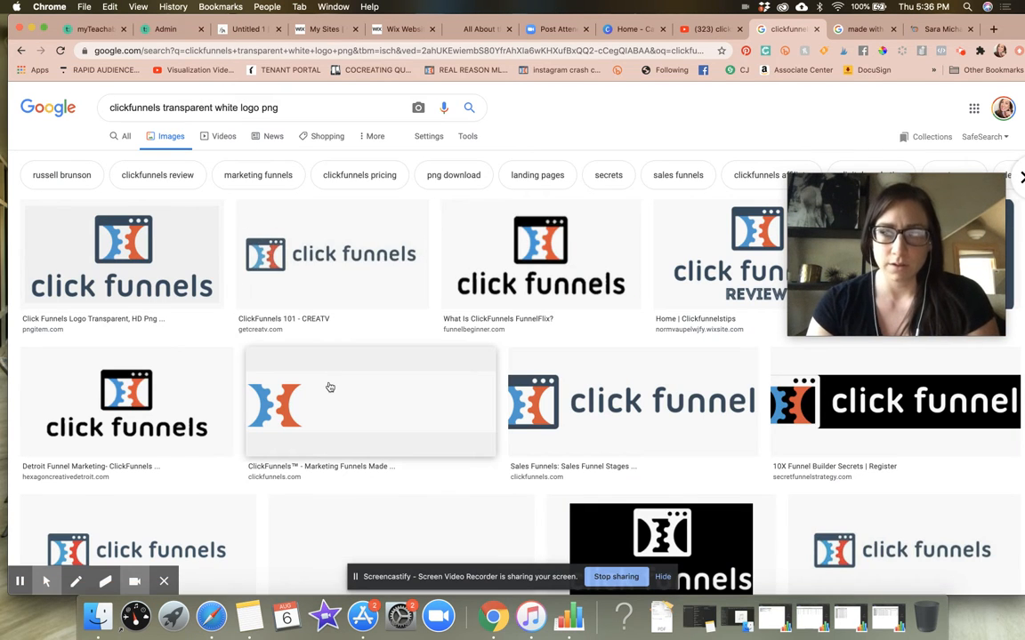
Examine the image results for a white transparent ClickFunnels logo, previewing the clickfunnels.com "Marketing Funnels Made" image.
{"action": "scroll", "coordinate": [330, 387], "scroll_direction": "down", "scroll_amount": 3}
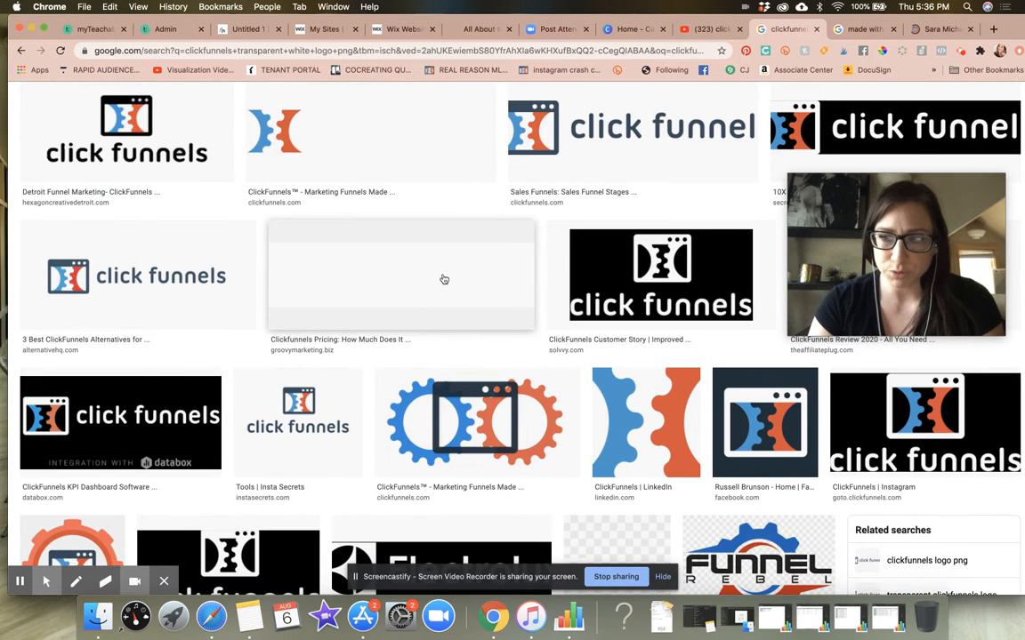
{"action": "scroll", "coordinate": [443, 279], "scroll_direction": "down", "scroll_amount": 2}
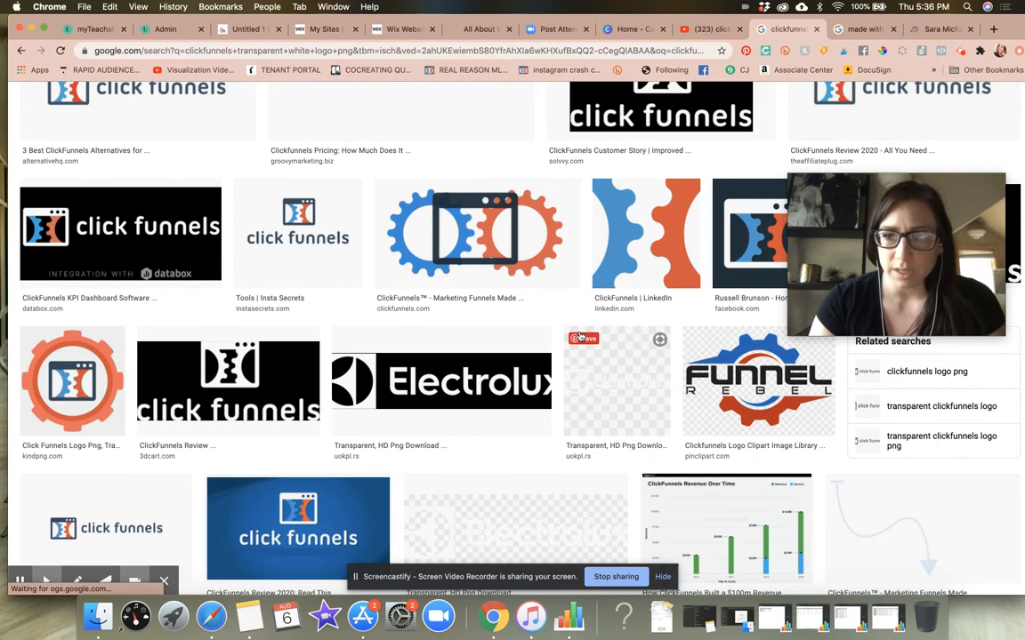
{"action": "scroll", "coordinate": [579, 337], "scroll_direction": "up", "scroll_amount": 1}
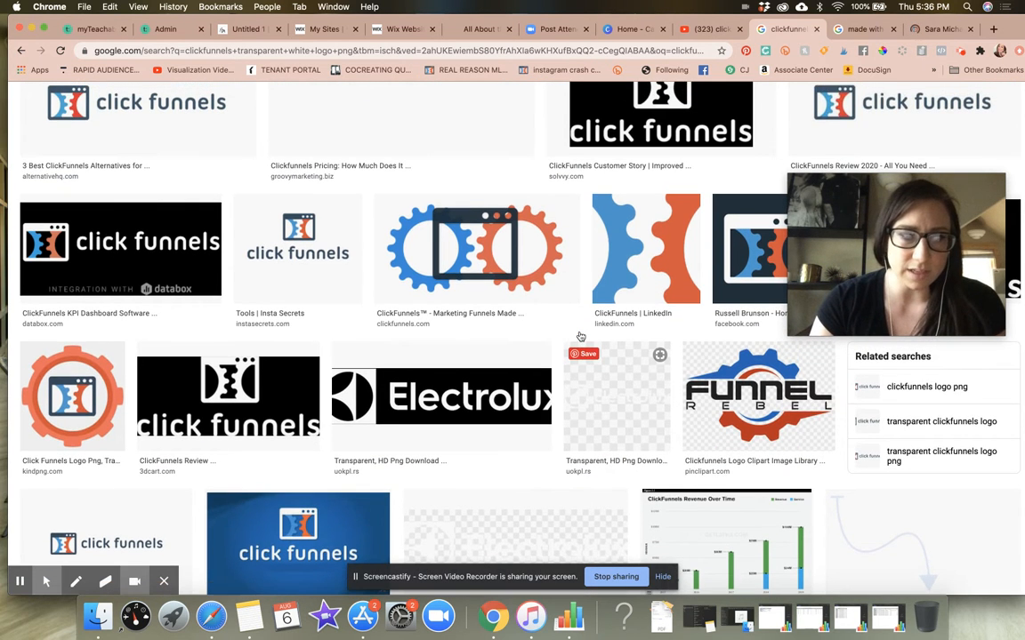
{"action": "scroll", "coordinate": [579, 336], "scroll_direction": "up", "scroll_amount": 3}
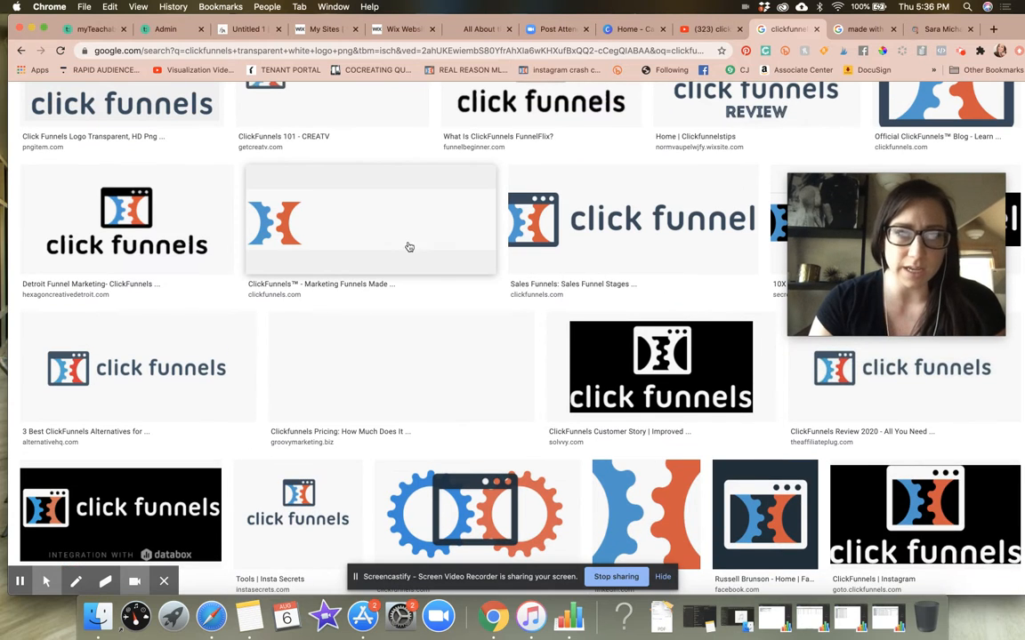
{"action": "left_click", "coordinate": [404, 241]}
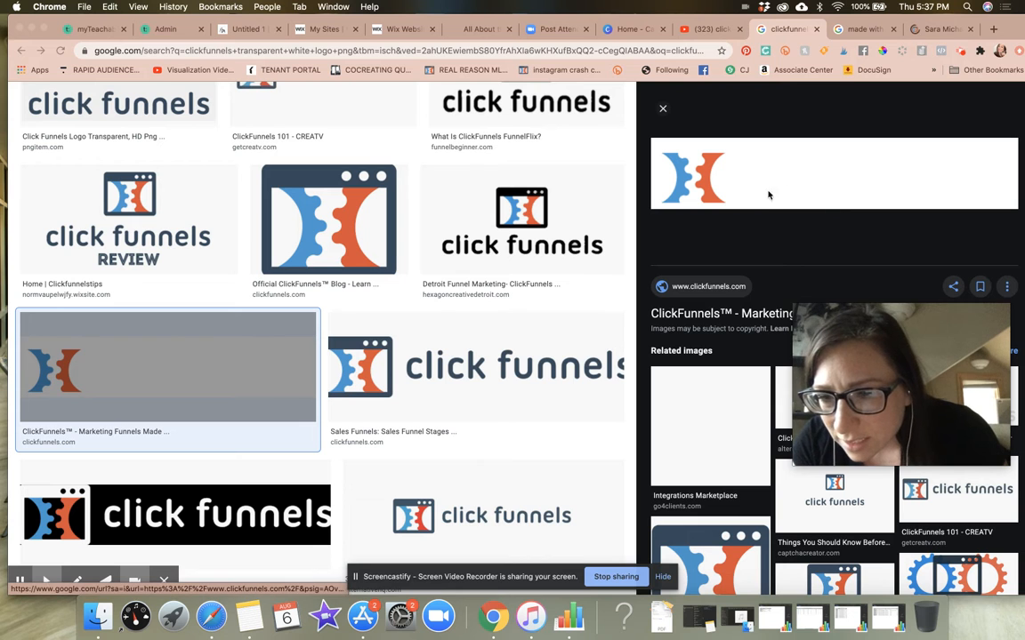
{"action": "scroll", "coordinate": [590, 257], "scroll_direction": "up", "scroll_amount": 3}
{"action": "scroll", "coordinate": [590, 257], "scroll_direction": "up", "scroll_amount": 1}
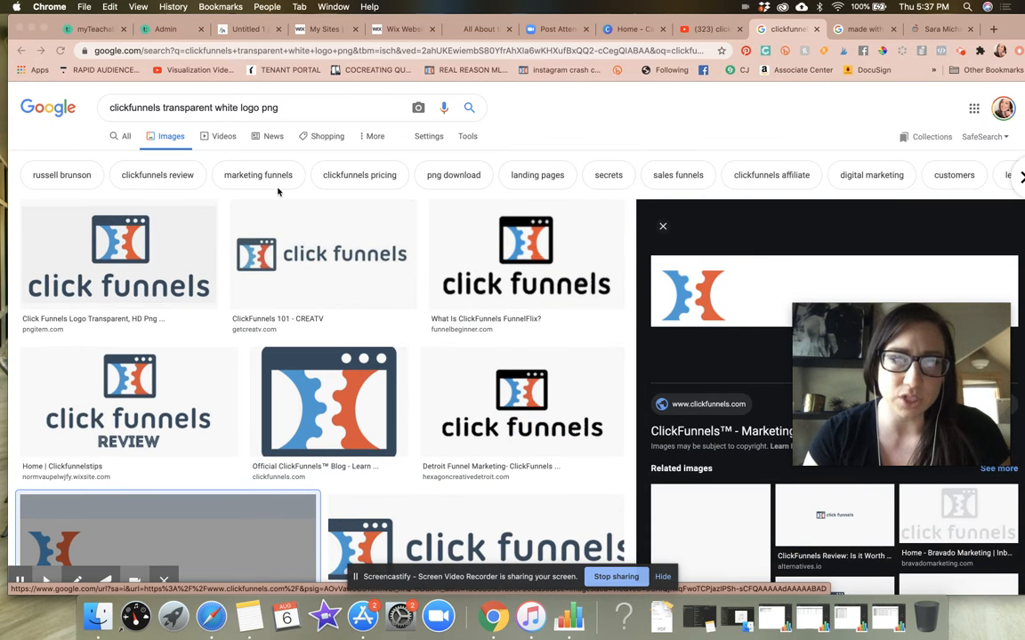
{"action": "scroll", "coordinate": [521, 374], "scroll_direction": "down", "scroll_amount": 10}
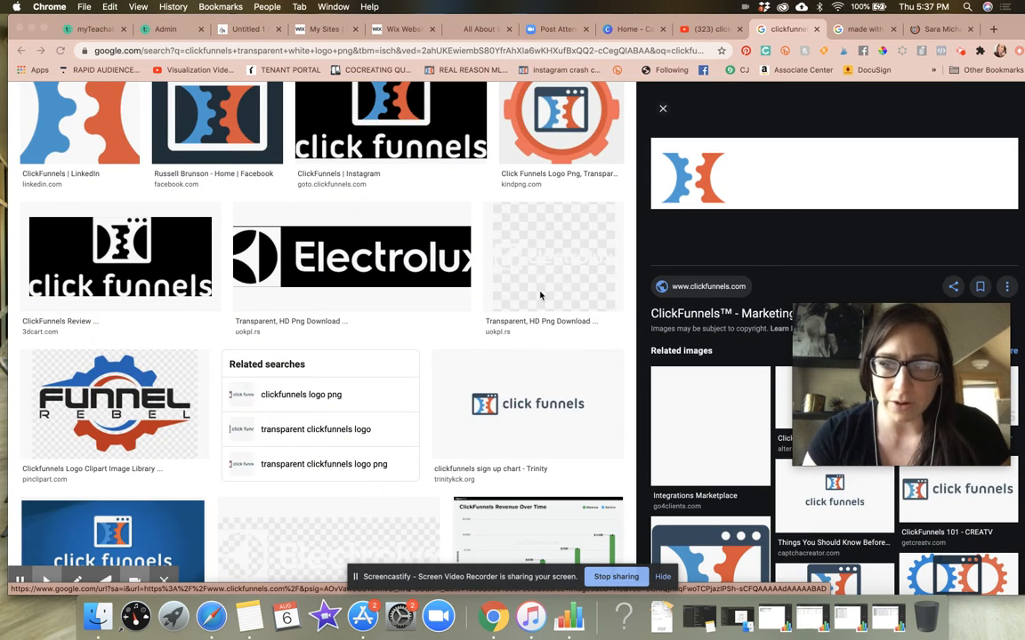
{"action": "scroll", "coordinate": [541, 293], "scroll_direction": "down", "scroll_amount": 10}
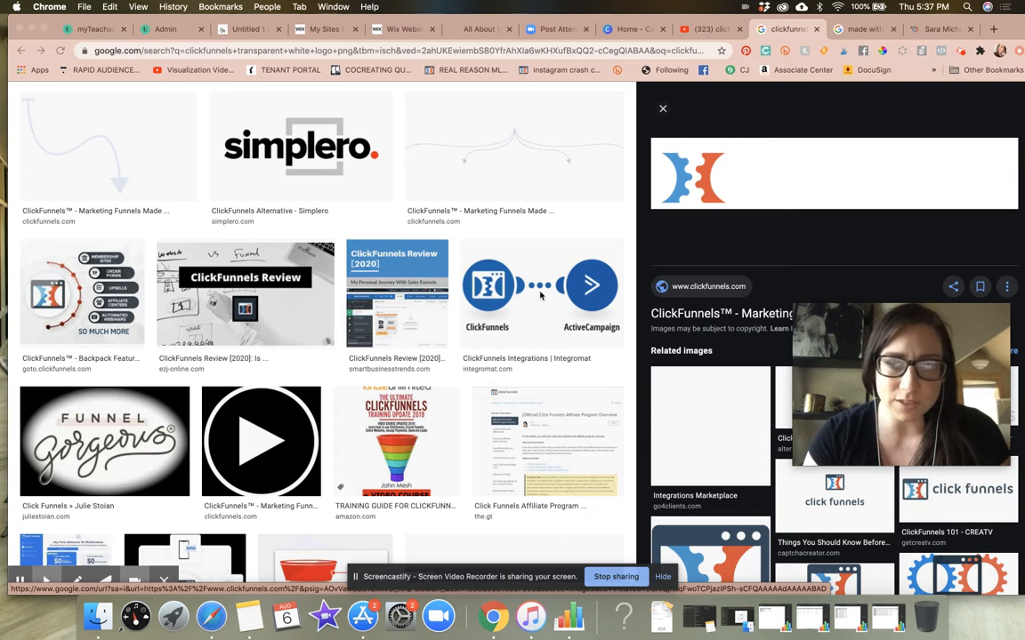
{"action": "scroll", "coordinate": [540, 296], "scroll_direction": "down", "scroll_amount": 5}
{"action": "scroll", "coordinate": [540, 296], "scroll_direction": "up", "scroll_amount": 1}
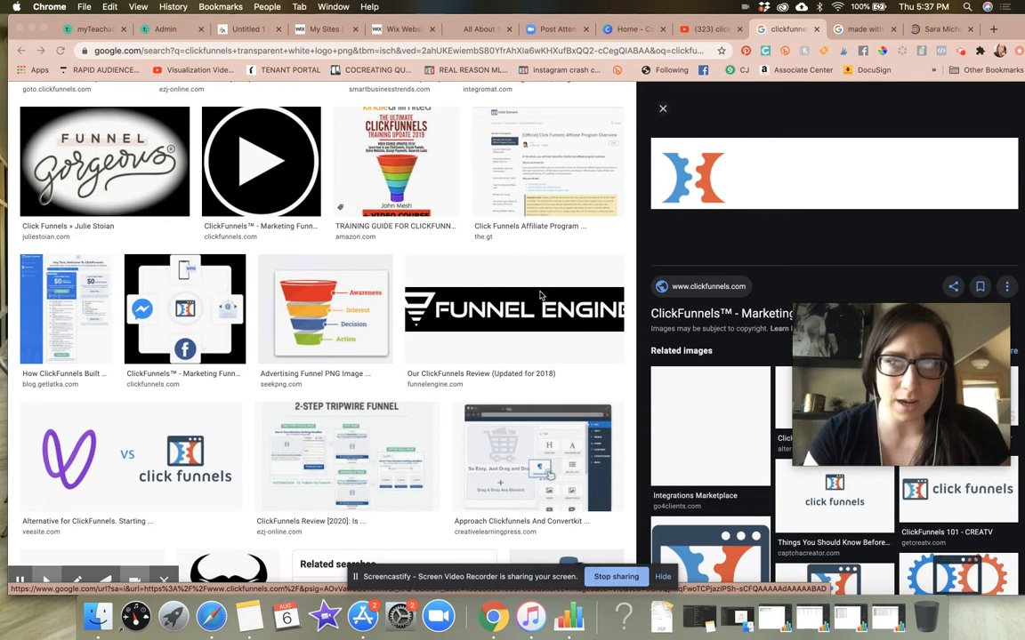
{"action": "scroll", "coordinate": [540, 296], "scroll_direction": "up", "scroll_amount": 15}
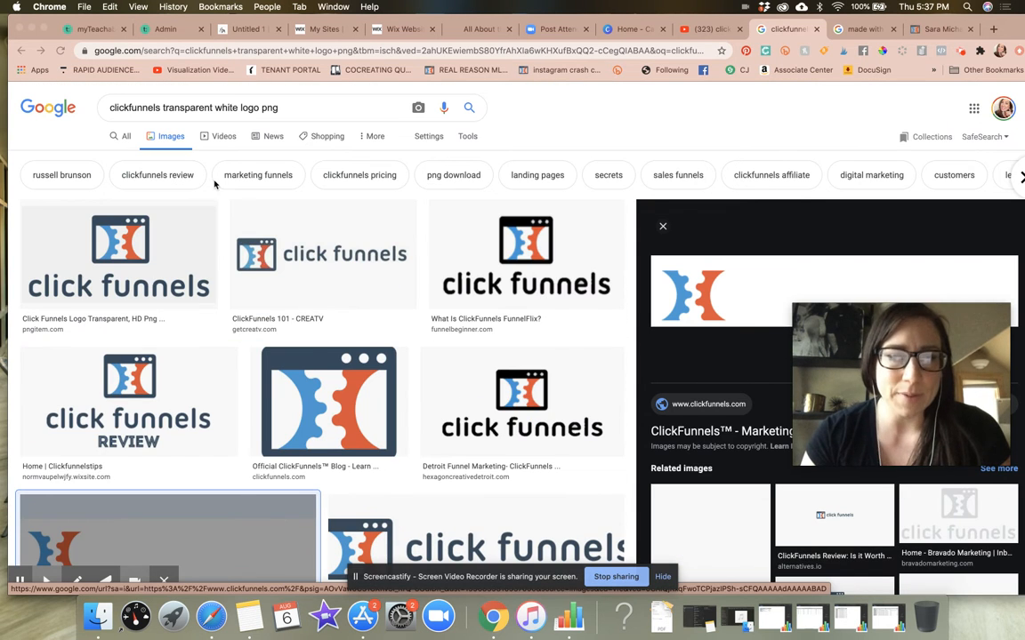
From the PNGitem logo's related images, save the PngFind logo as "1 clickfunnels logo black png" in the CLICKFUNNELS folder.
{"action": "left_click", "coordinate": [165, 256]}
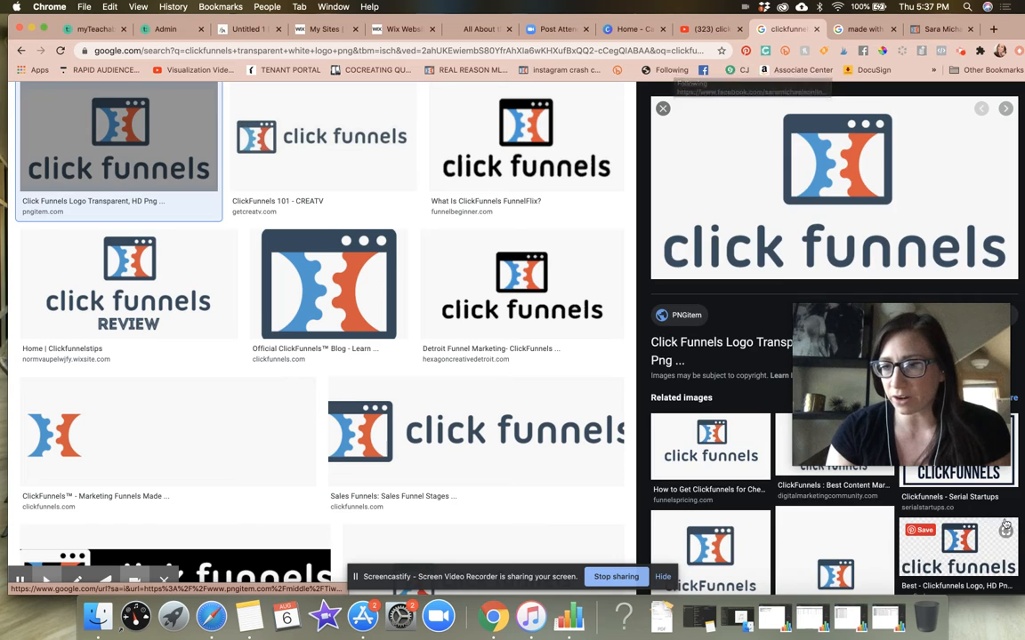
{"action": "left_click", "coordinate": [972, 543]}
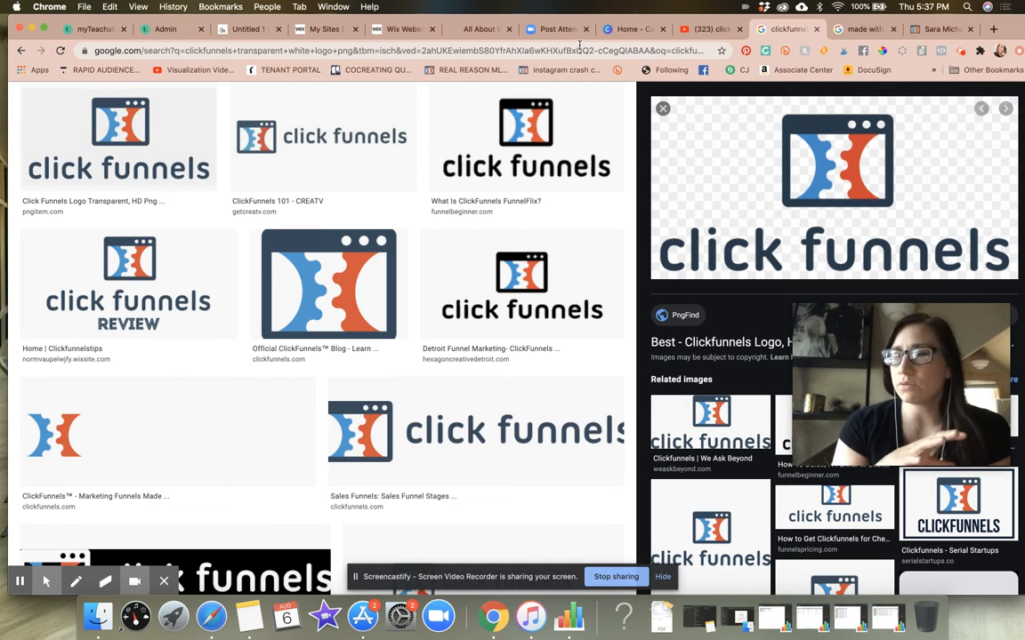
{"action": "right_click", "coordinate": [750, 189]}
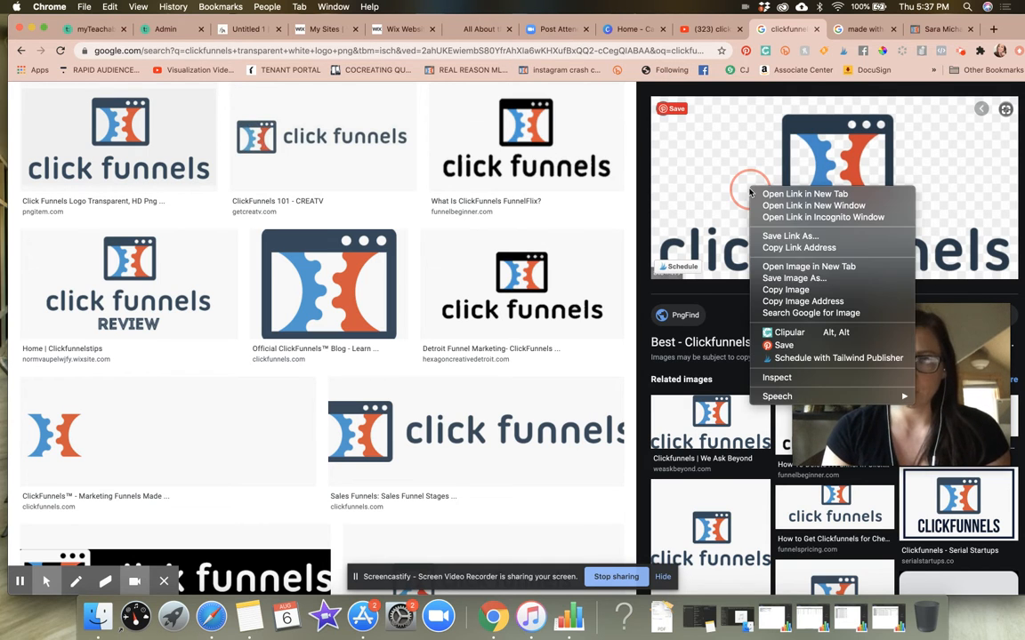
{"action": "left_click", "coordinate": [793, 280]}
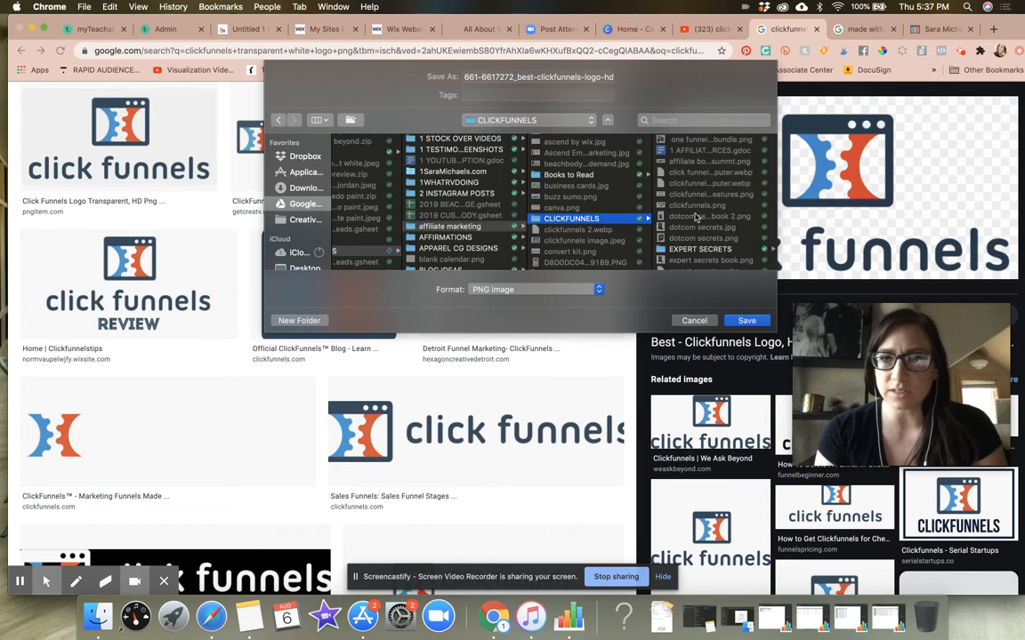
{"action": "scroll", "coordinate": [699, 219], "scroll_direction": "down", "scroll_amount": 5}
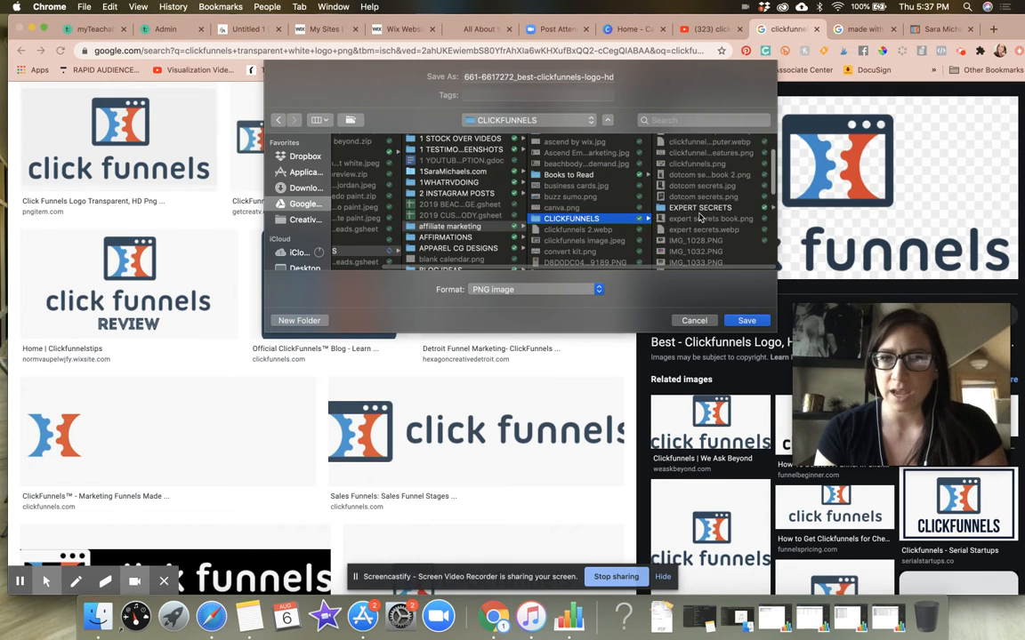
{"action": "scroll", "coordinate": [699, 218], "scroll_direction": "up", "scroll_amount": 5}
{"action": "left_click", "coordinate": [487, 78]}
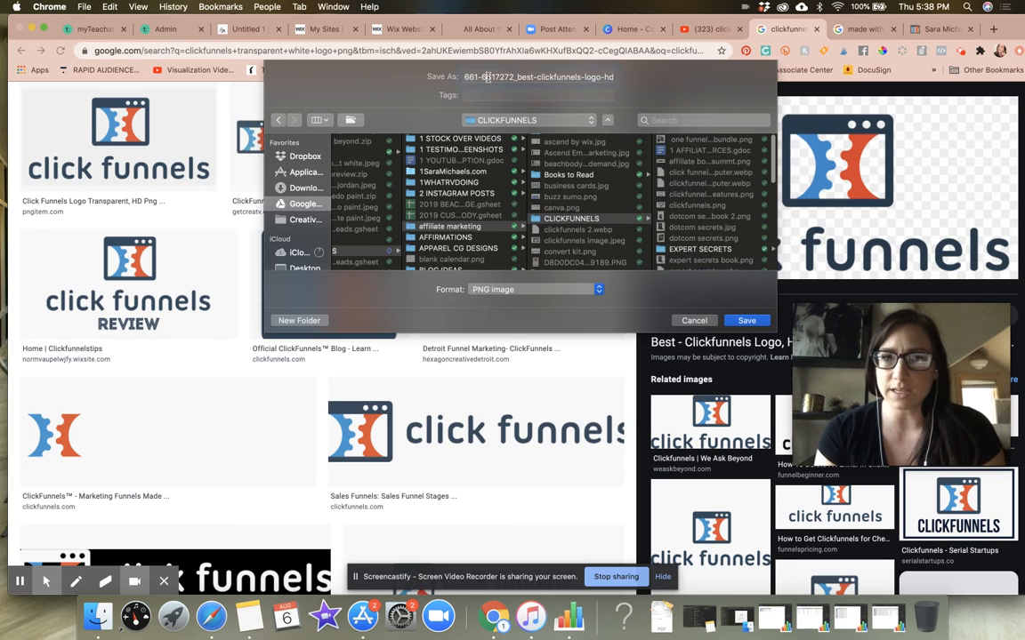
{"action": "type", "text": "1"}
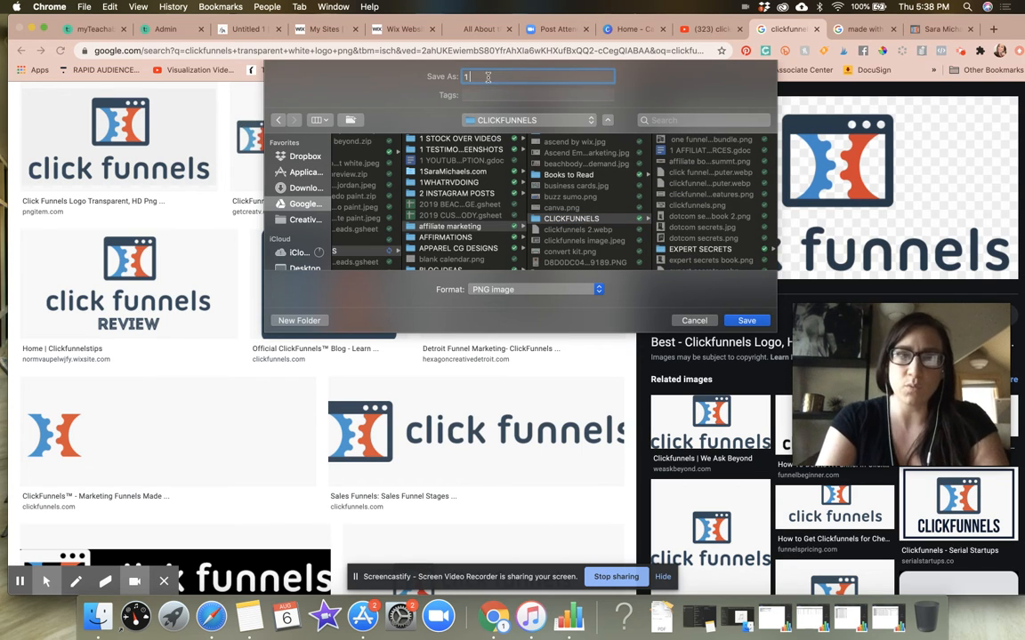
{"action": "type", "text": " clickfunnels logo"}
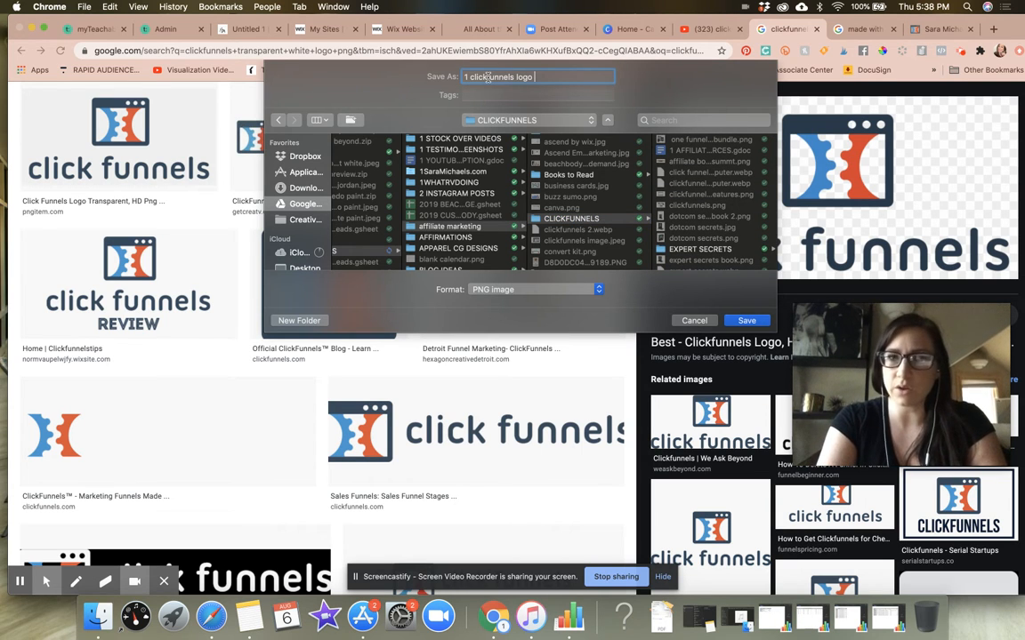
{"action": "type", "text": " blakc"}
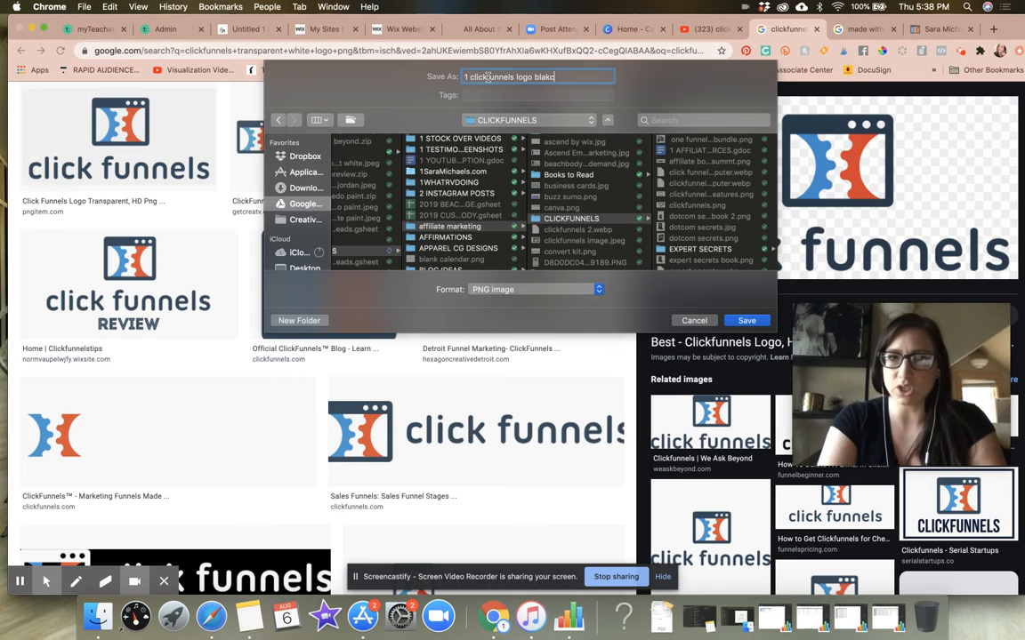
{"action": "type", "text": "ck png"}
{"action": "key", "text": "Return"}
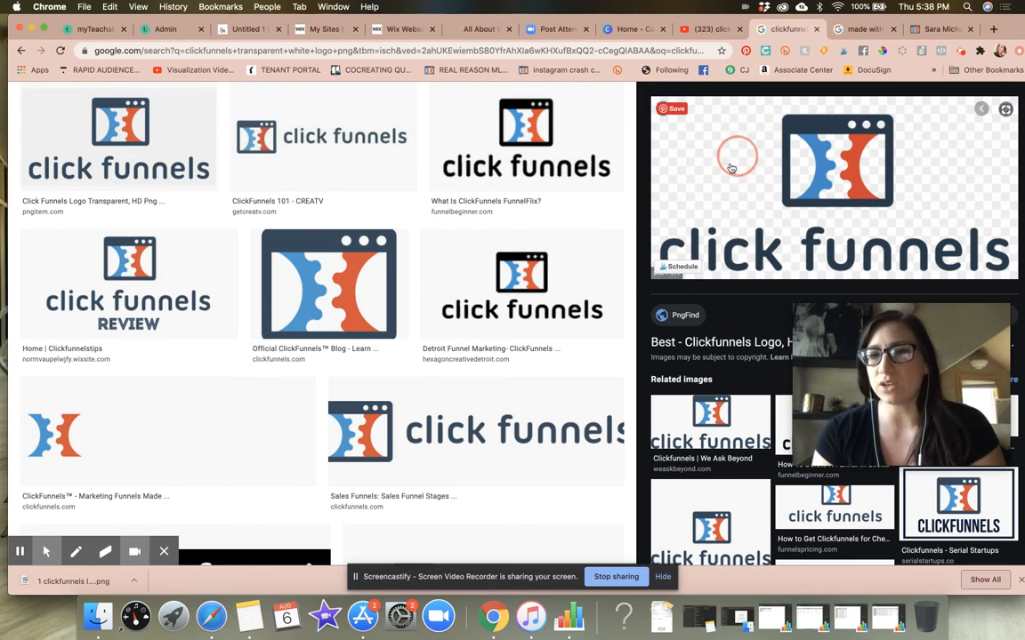
{"action": "left_click", "coordinate": [641, 33]}
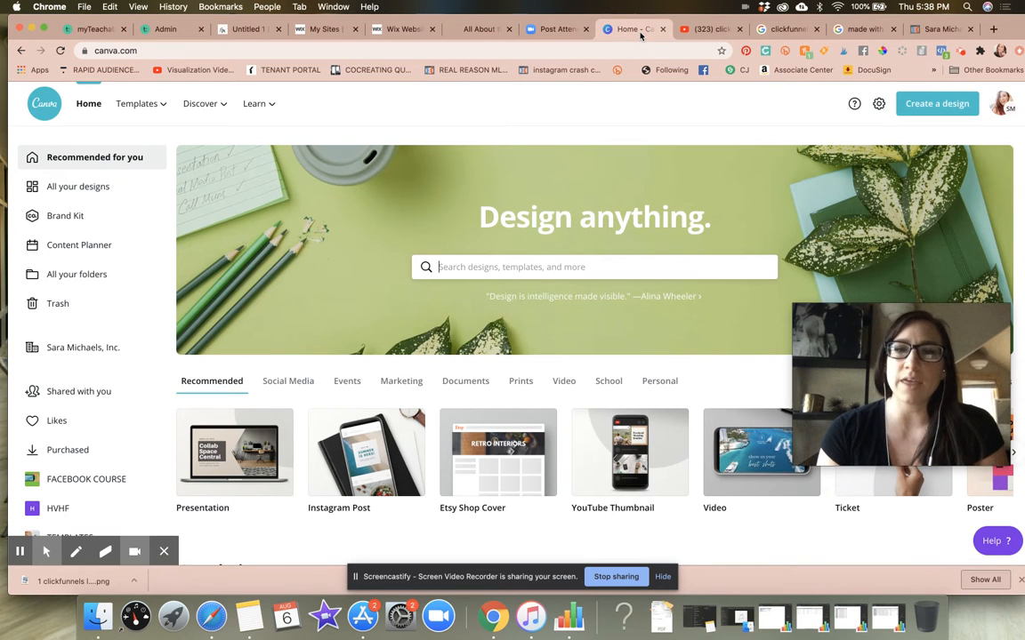
{"action": "left_click", "coordinate": [692, 35]}
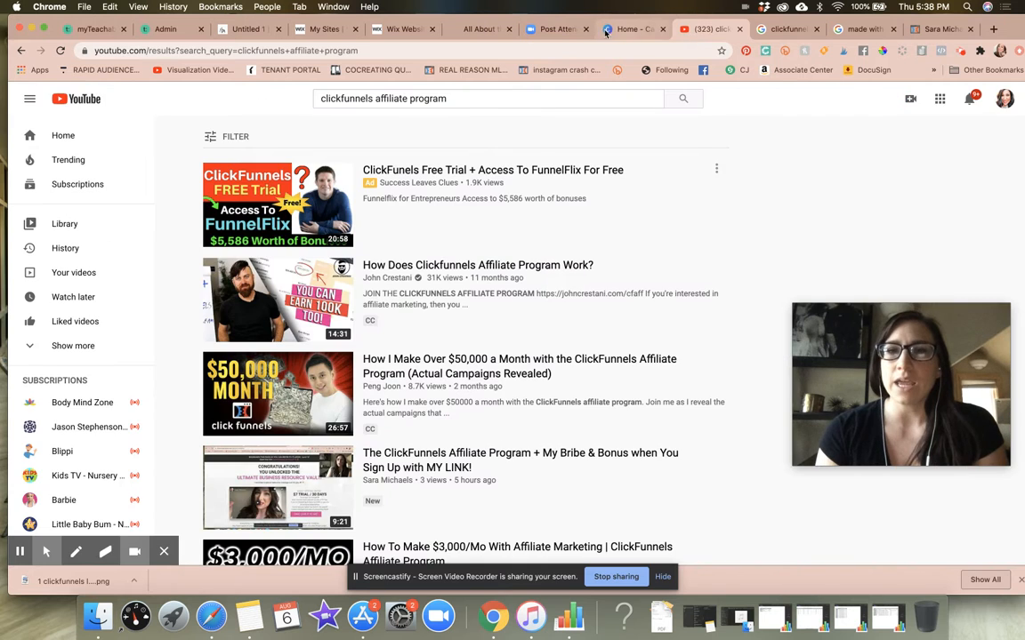
{"action": "left_click", "coordinate": [950, 30]}
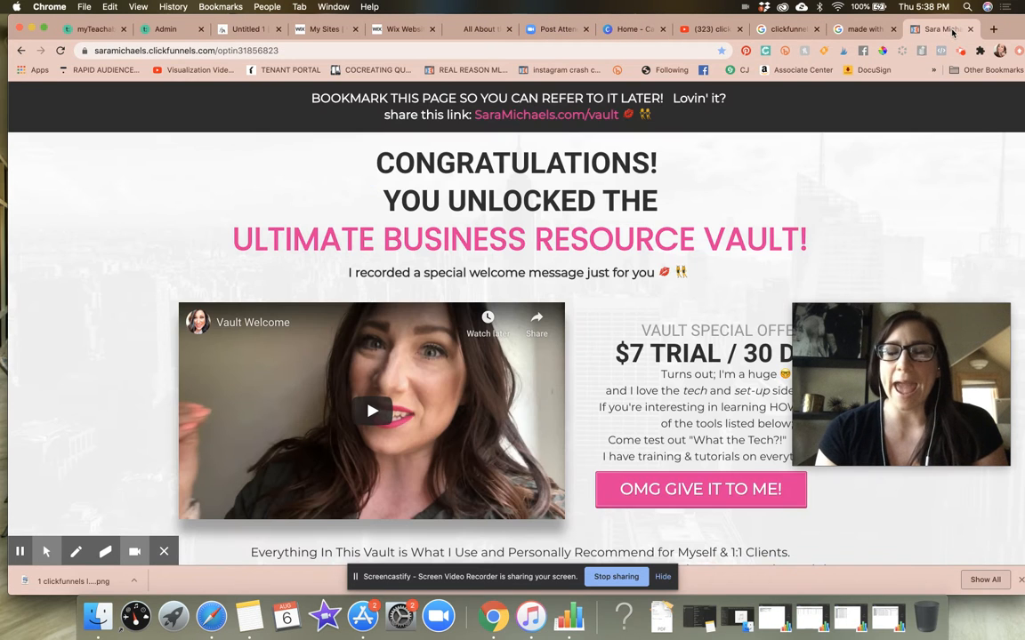
Save the PNGitem "Click Funnels Logo Transparent" image as "1 clickfunnels logo white bo" in the CLICKFUNNELS folder.
{"action": "left_click", "coordinate": [783, 30]}
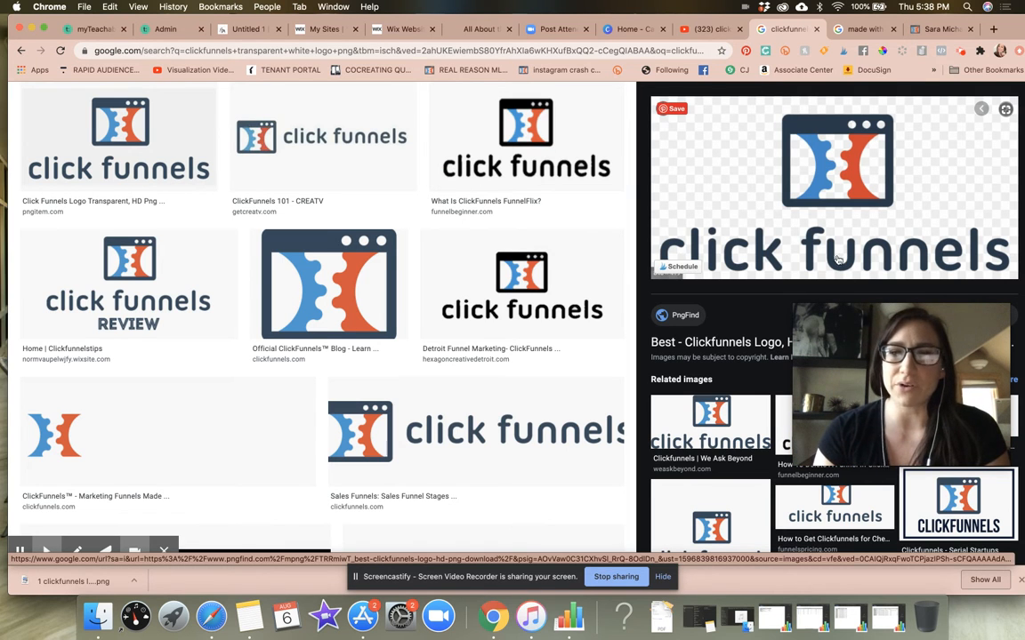
{"action": "left_click", "coordinate": [133, 125]}
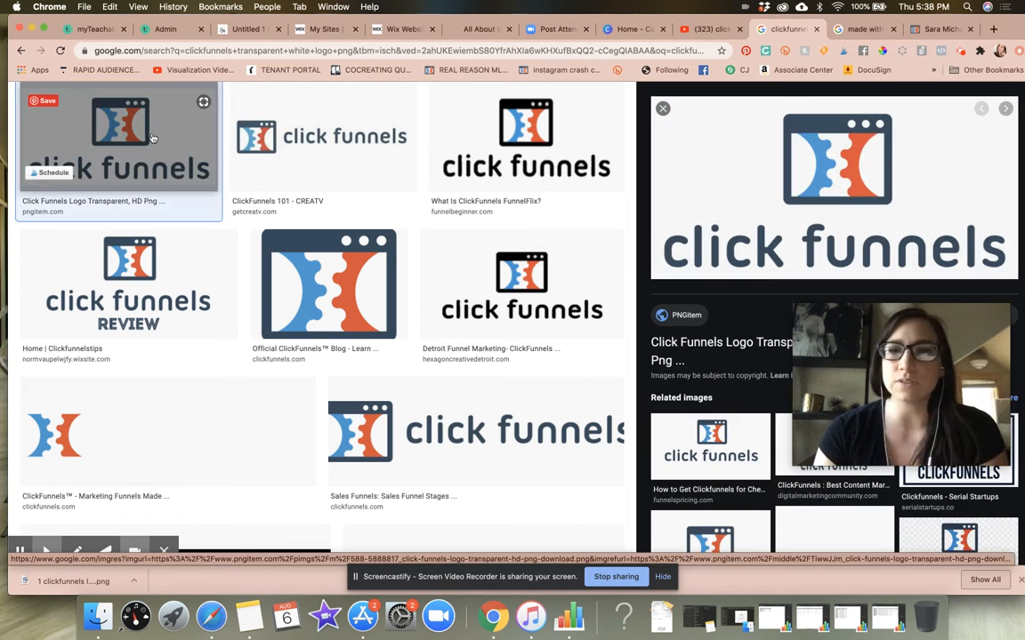
{"action": "right_click", "coordinate": [797, 209]}
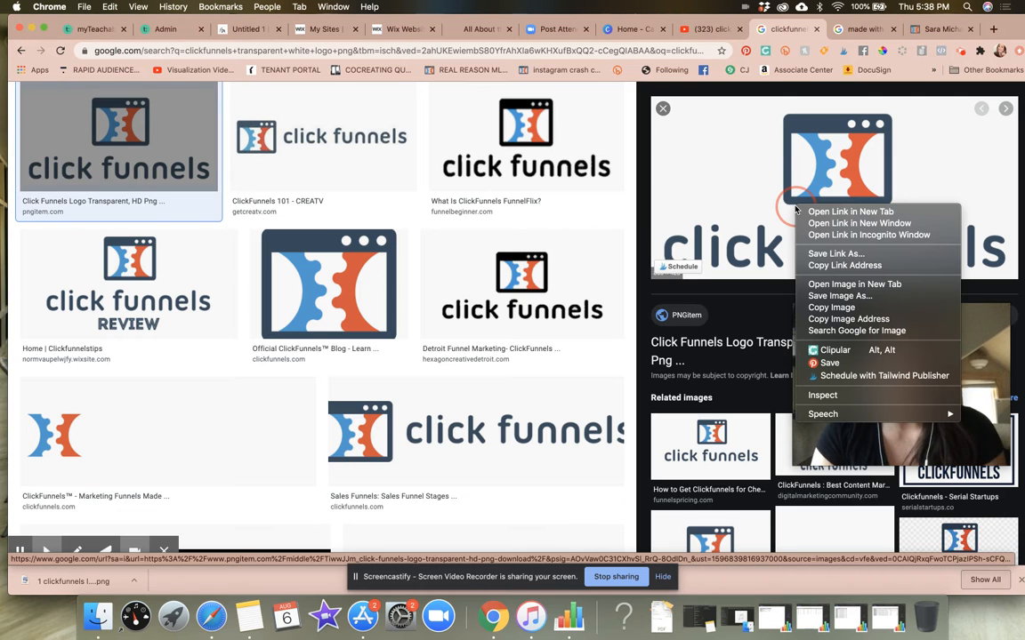
{"action": "left_click", "coordinate": [871, 296]}
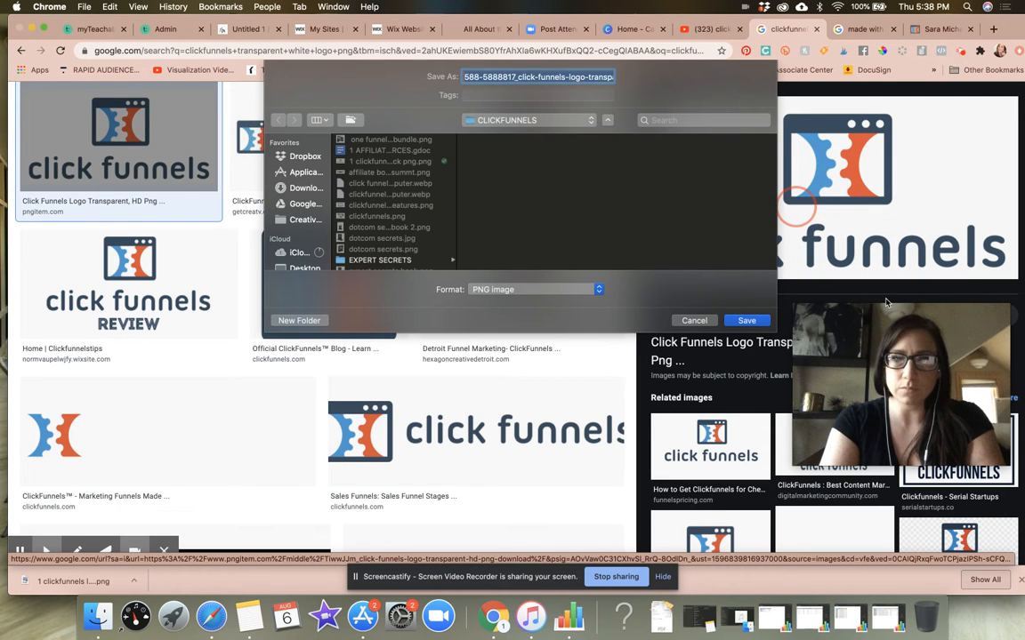
{"action": "type", "text": "1 clickfunnels logo w"}
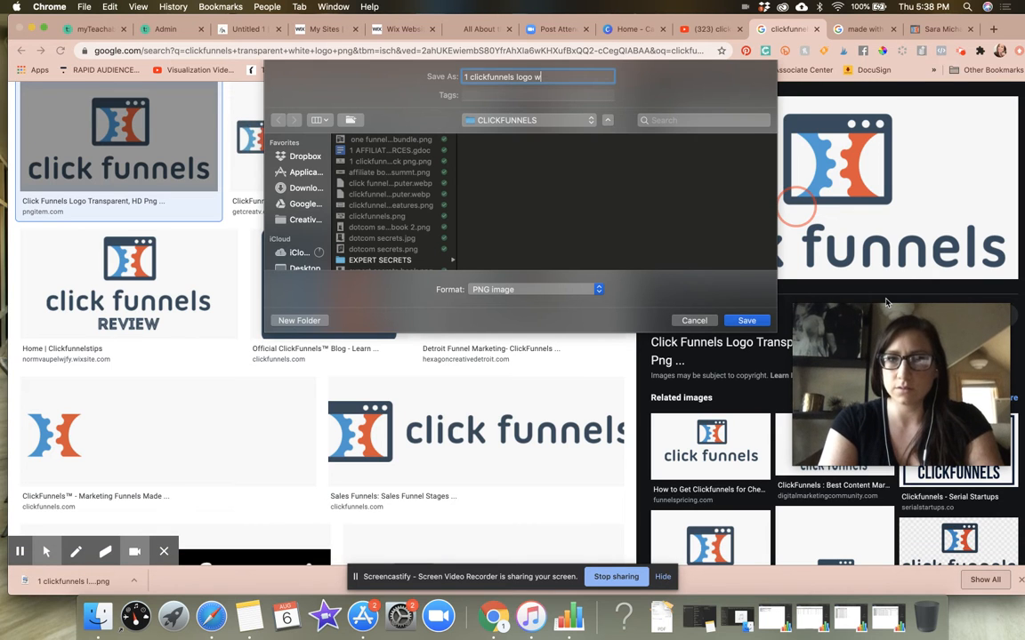
{"action": "type", "text": "hite bo"}
{"action": "key", "text": "Return"}
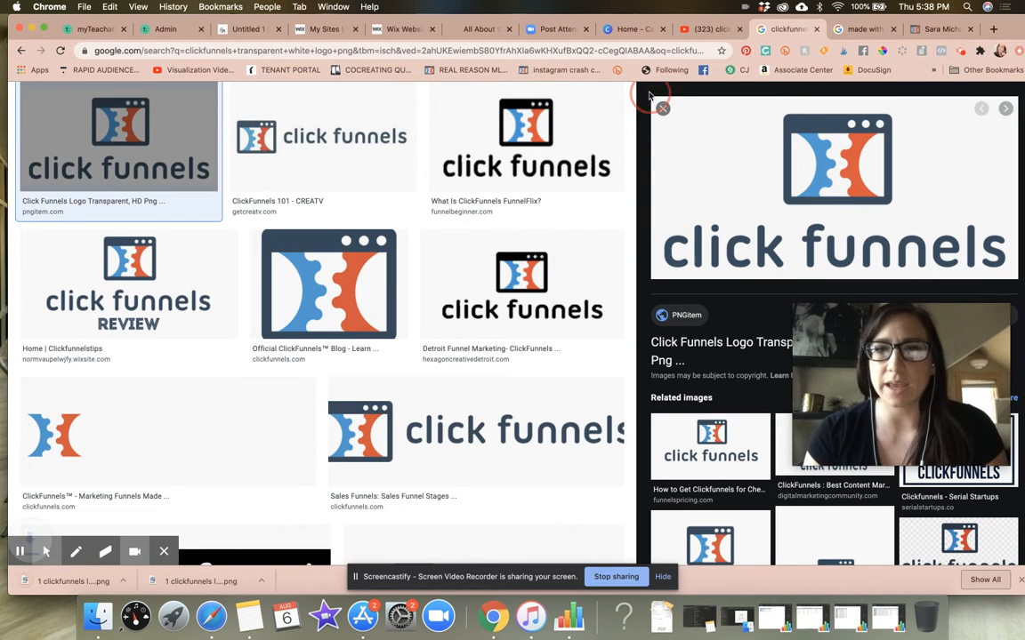
Examine the competing video thumbnails in the YouTube results for "clickfunnels affiliate program".
{"action": "left_click", "coordinate": [622, 33]}
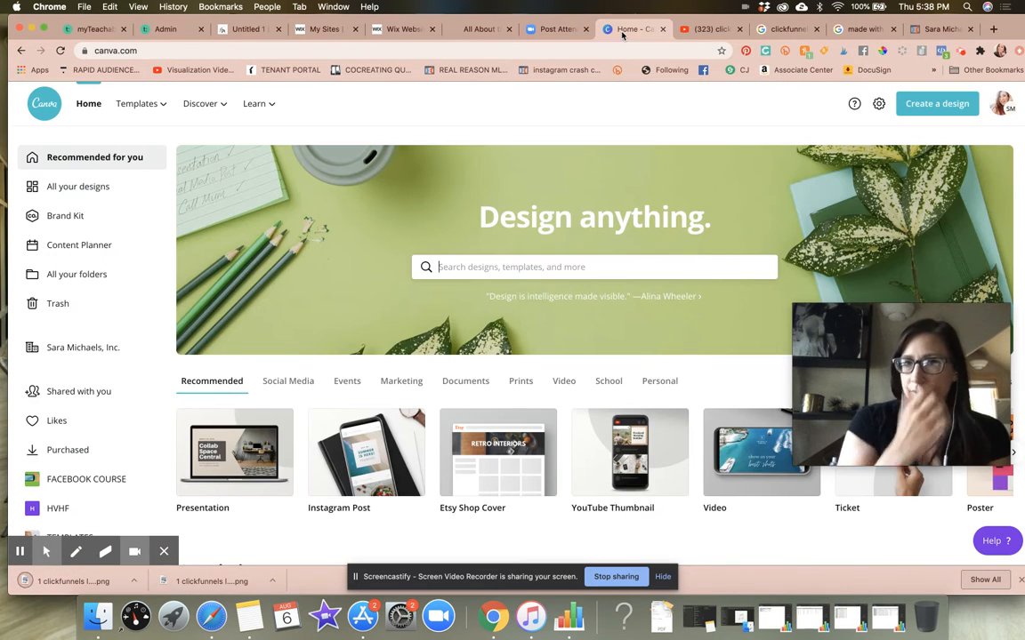
{"action": "left_click", "coordinate": [714, 36]}
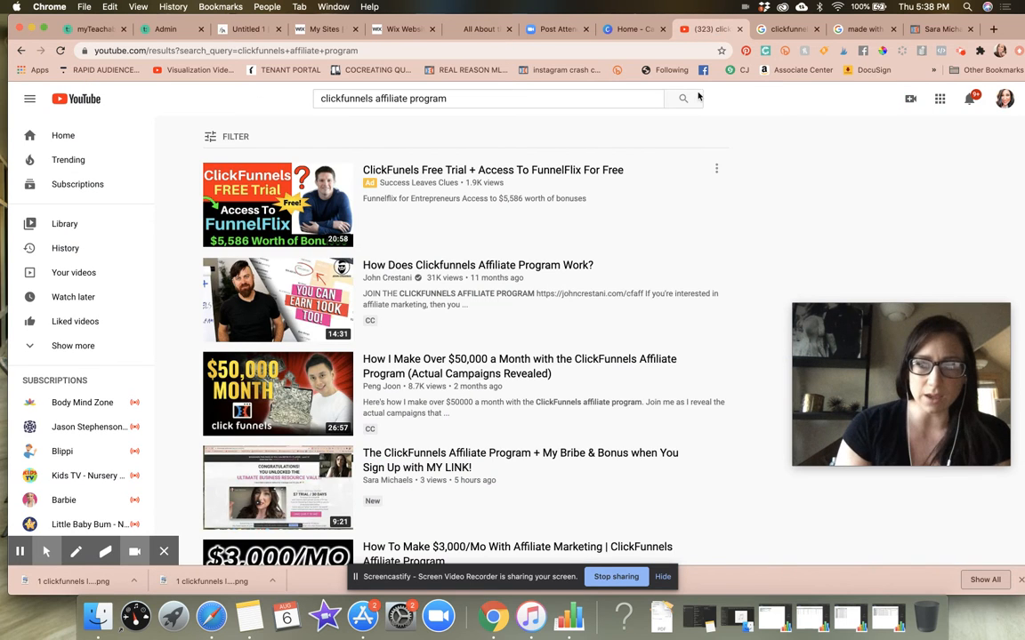
{"action": "scroll", "coordinate": [682, 274], "scroll_direction": "down", "scroll_amount": 10}
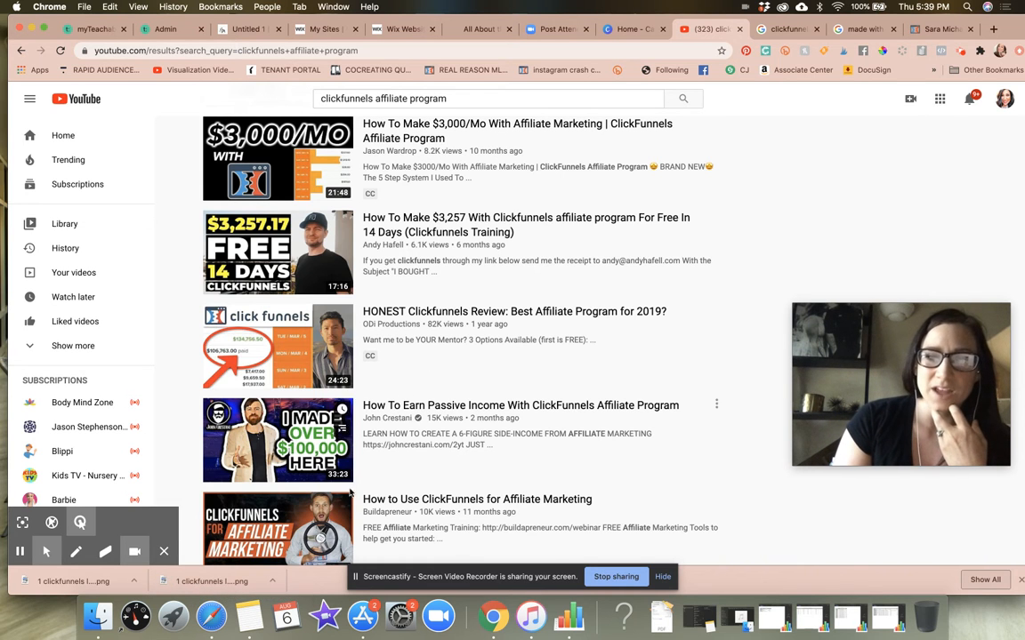
{"action": "scroll", "coordinate": [348, 495], "scroll_direction": "down", "scroll_amount": 3}
{"action": "scroll", "coordinate": [348, 495], "scroll_direction": "down", "scroll_amount": 1}
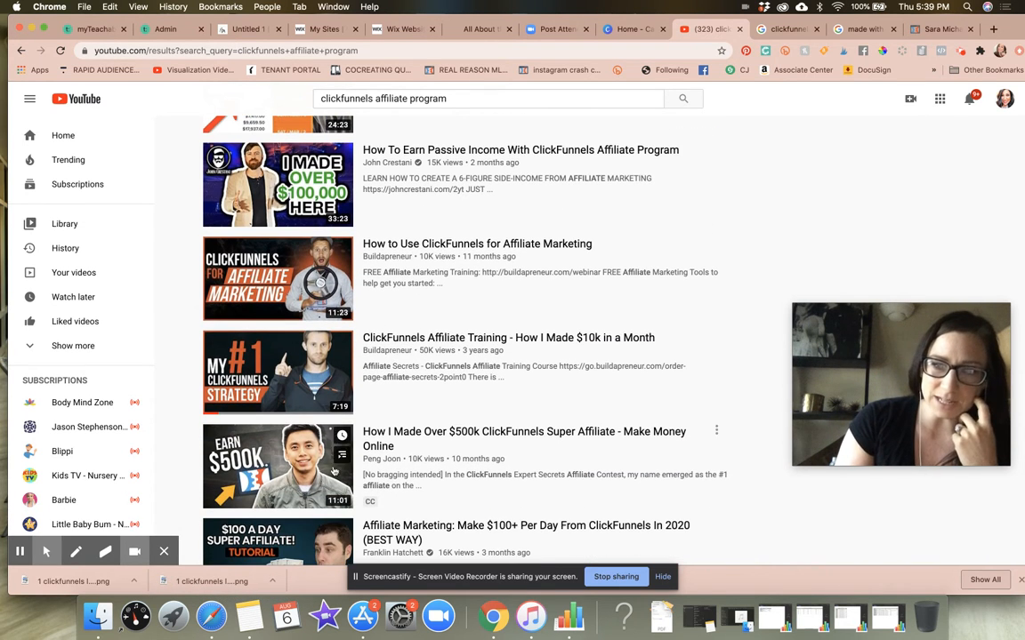
{"action": "scroll", "coordinate": [295, 512], "scroll_direction": "down", "scroll_amount": 3}
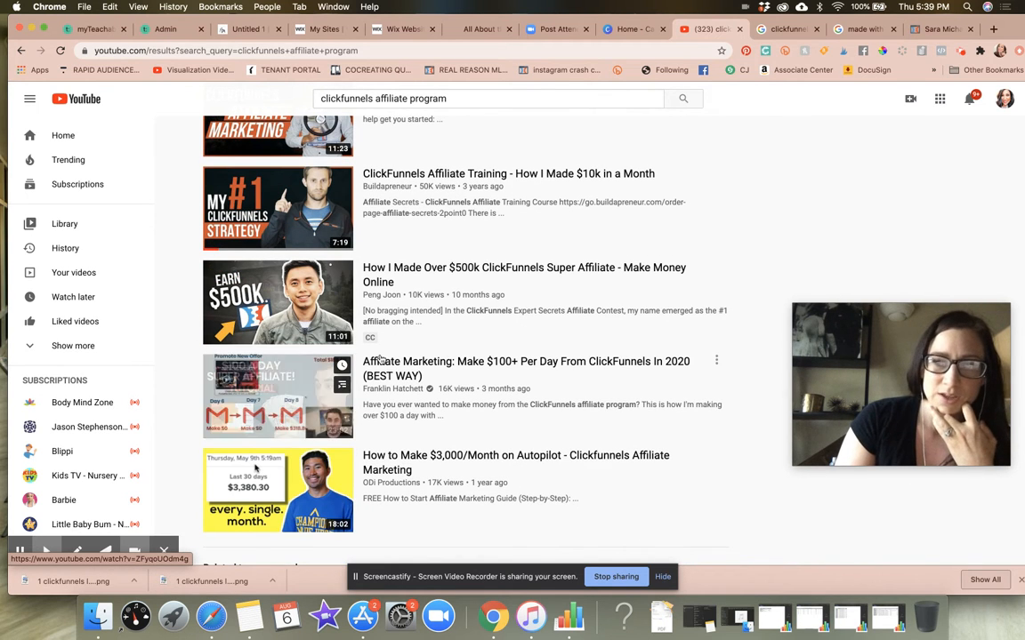
{"action": "scroll", "coordinate": [364, 329], "scroll_direction": "up", "scroll_amount": 10}
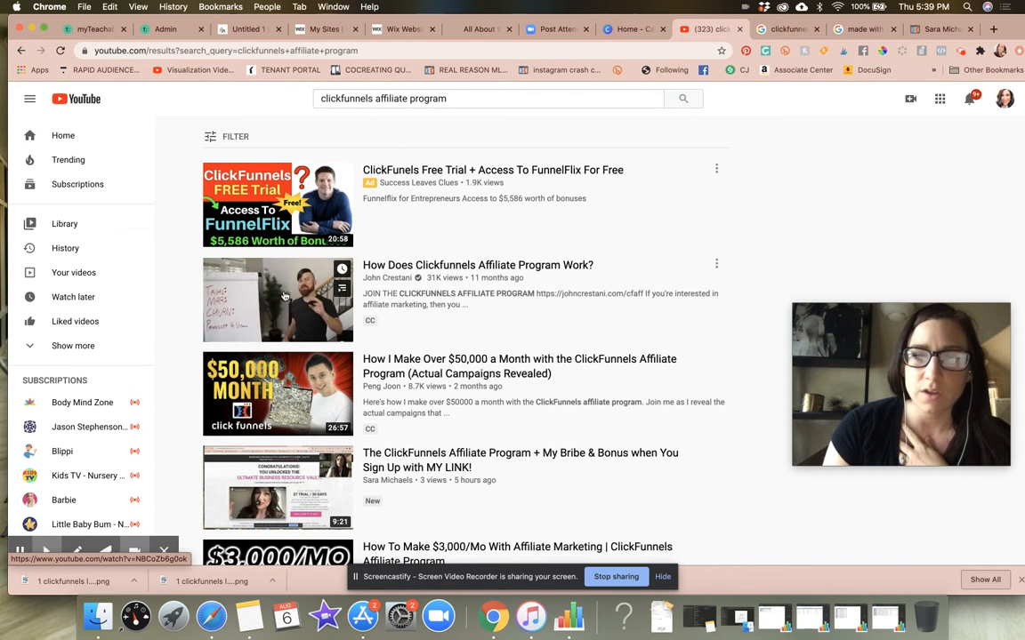
Switch to Canva and create a new blank YouTube Thumbnail design.
{"action": "left_click", "coordinate": [630, 32]}
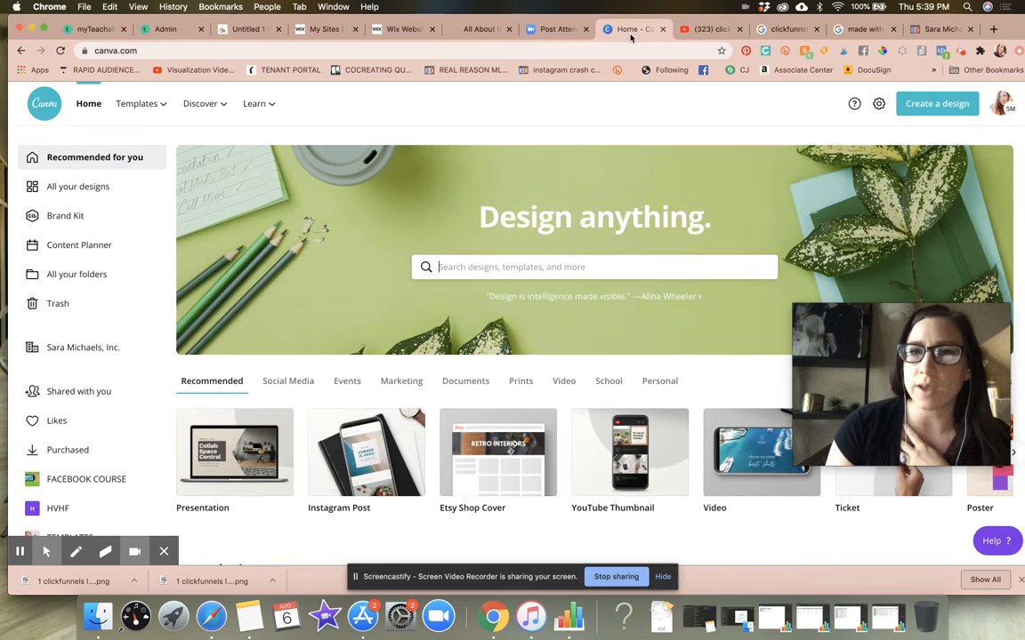
{"action": "scroll", "coordinate": [597, 359], "scroll_direction": "down", "scroll_amount": 3}
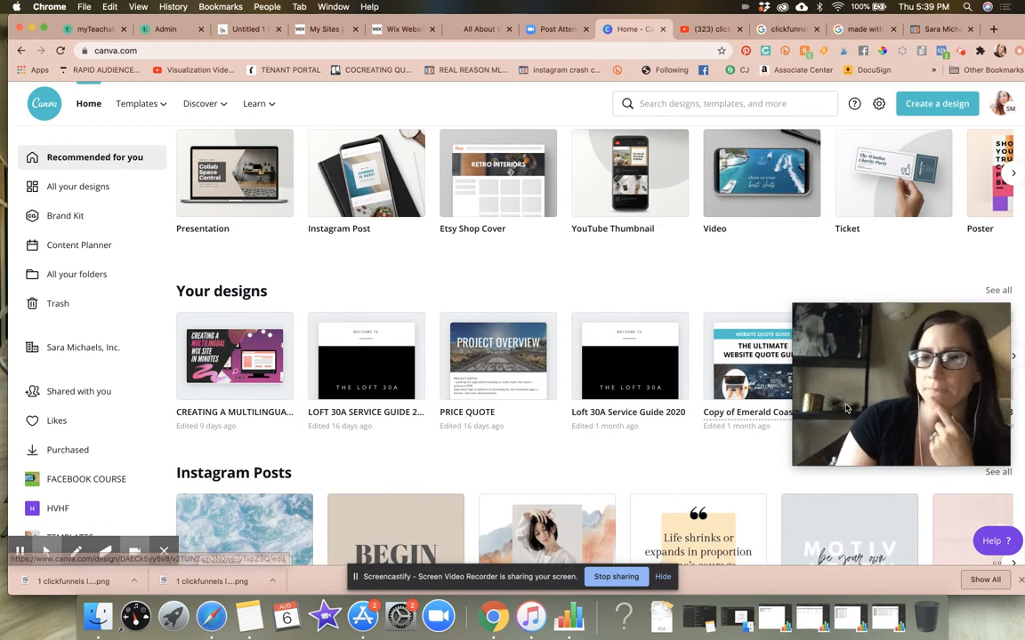
{"action": "left_click_drag", "start_coordinate": [907, 387], "coordinate": [894, 213]}
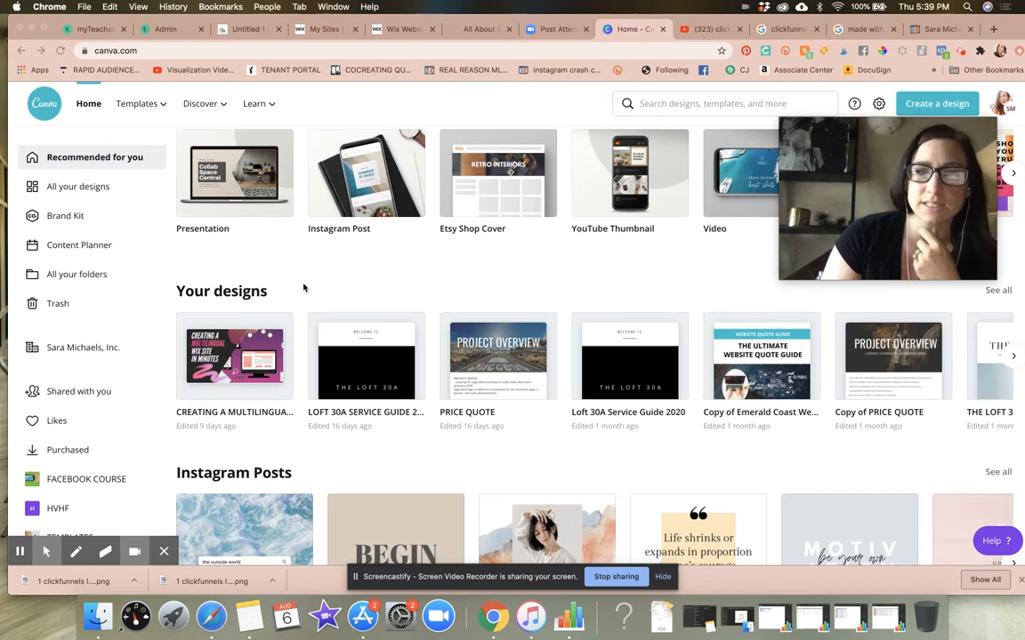
{"action": "left_click_drag", "start_coordinate": [824, 218], "coordinate": [844, 343]}
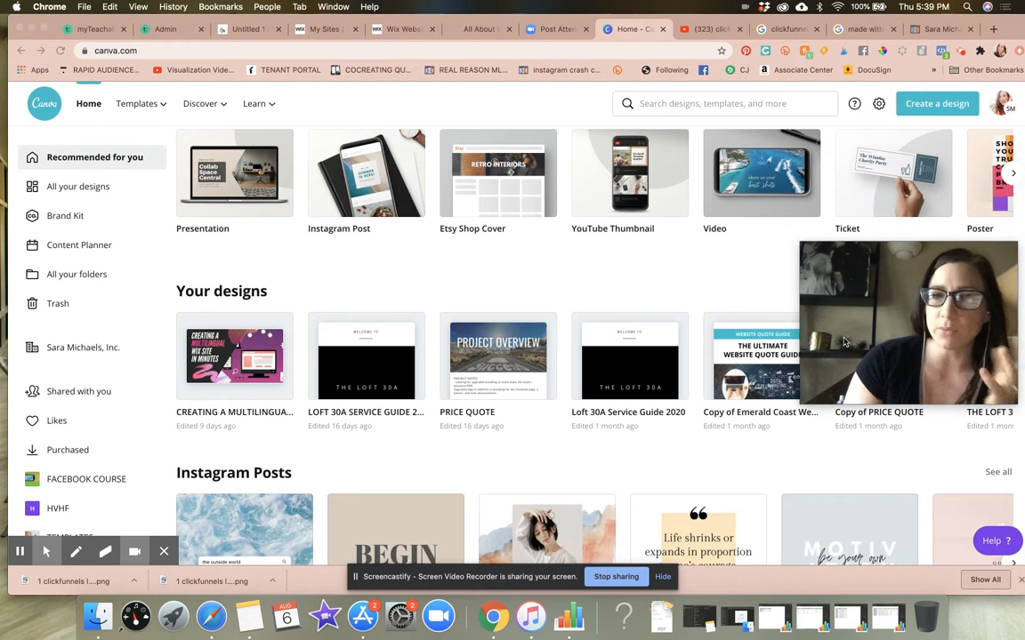
{"action": "scroll", "coordinate": [586, 278], "scroll_direction": "up", "scroll_amount": 3}
{"action": "scroll", "coordinate": [587, 279], "scroll_direction": "up", "scroll_amount": 1}
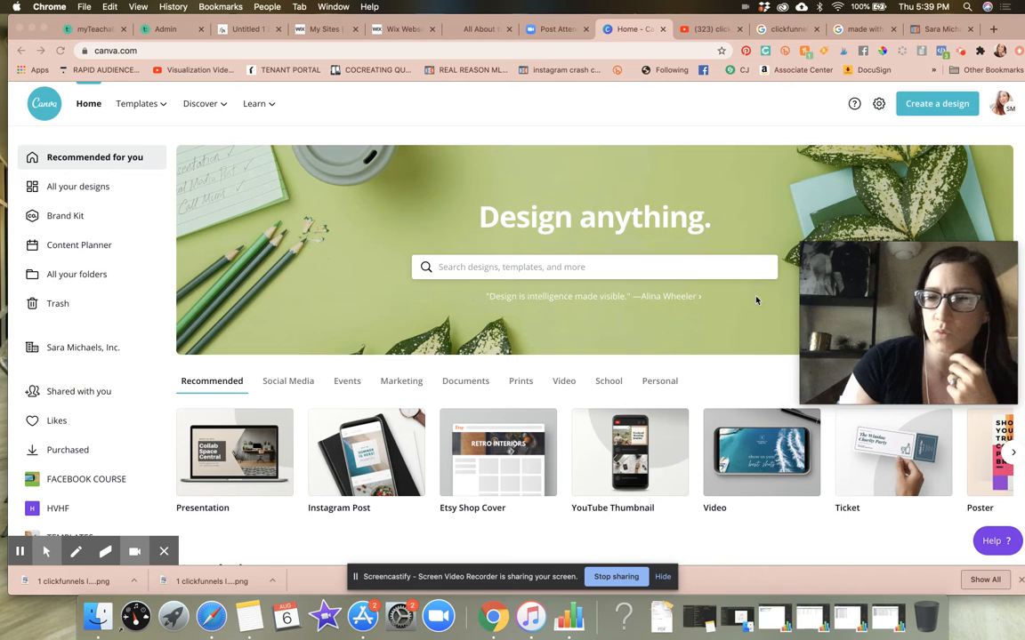
{"action": "left_click_drag", "start_coordinate": [870, 344], "coordinate": [857, 190]}
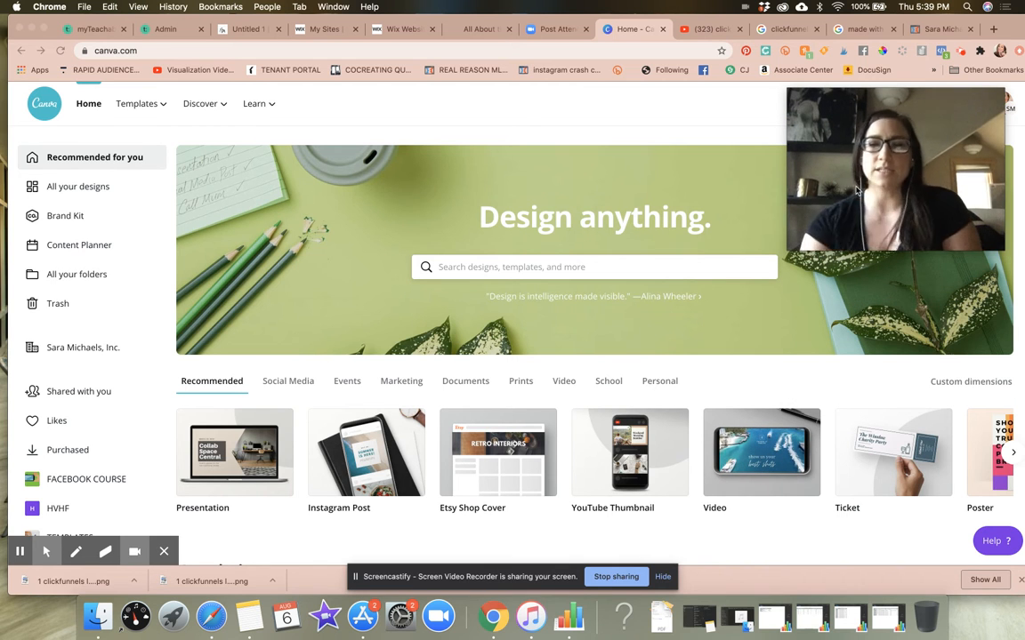
{"action": "left_click", "coordinate": [1009, 453]}
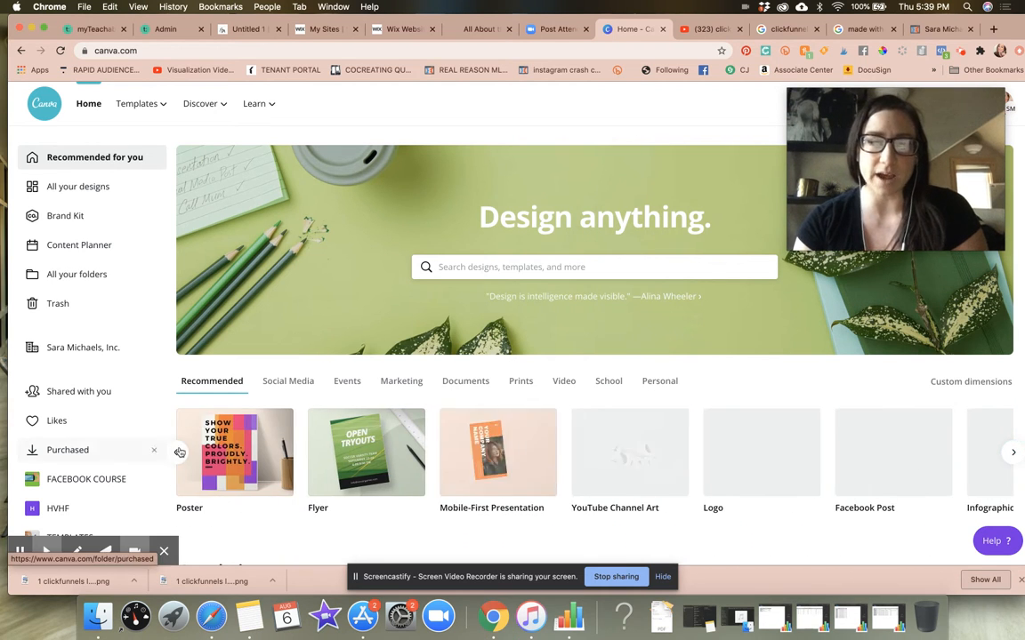
{"action": "left_click", "coordinate": [176, 452]}
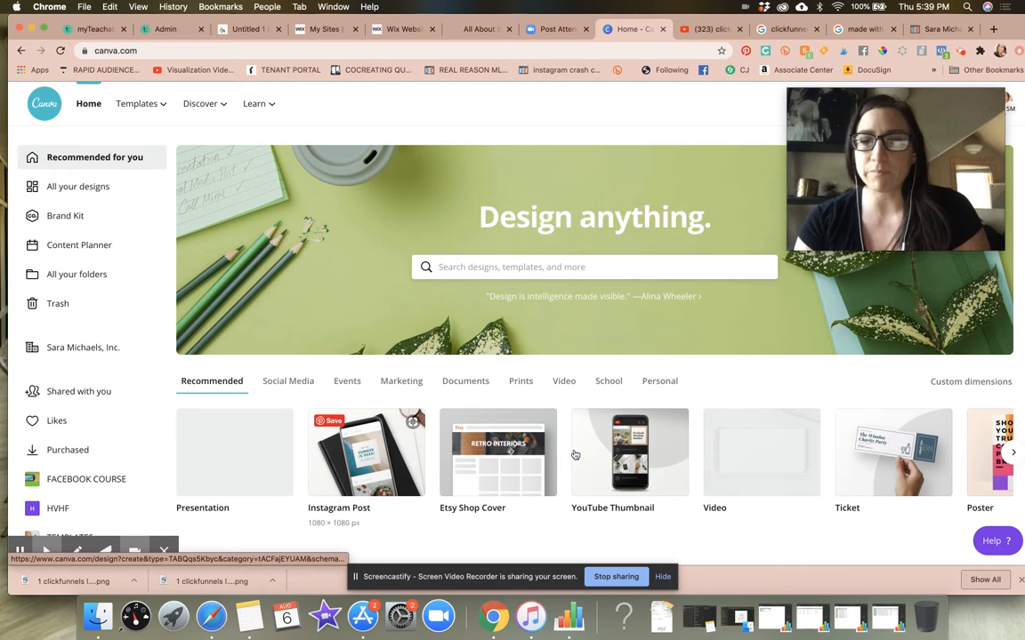
{"action": "left_click", "coordinate": [628, 464]}
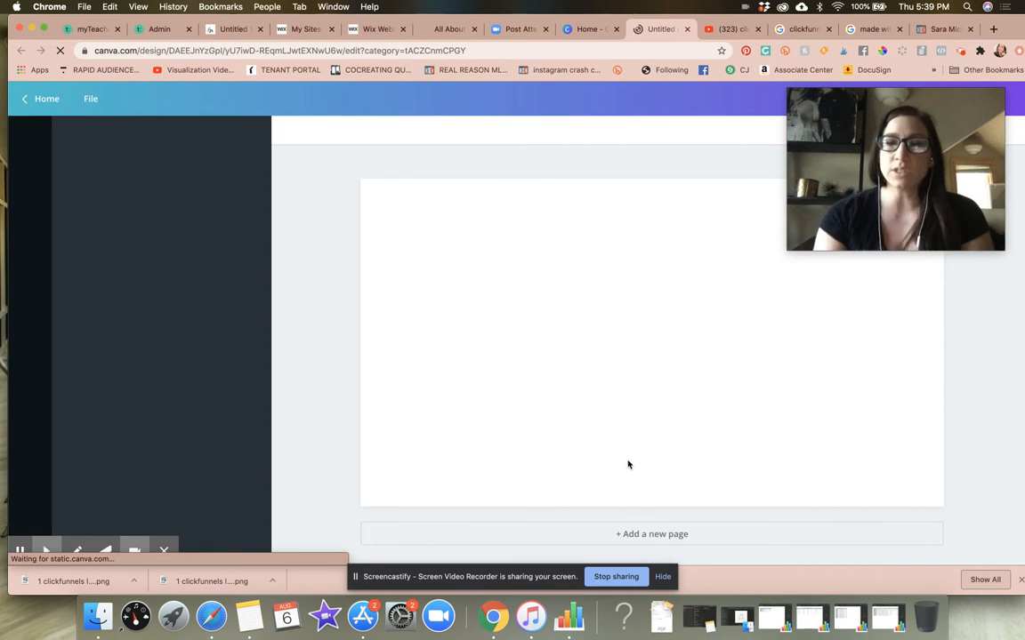
{"action": "left_click_drag", "start_coordinate": [902, 167], "coordinate": [916, 151]}
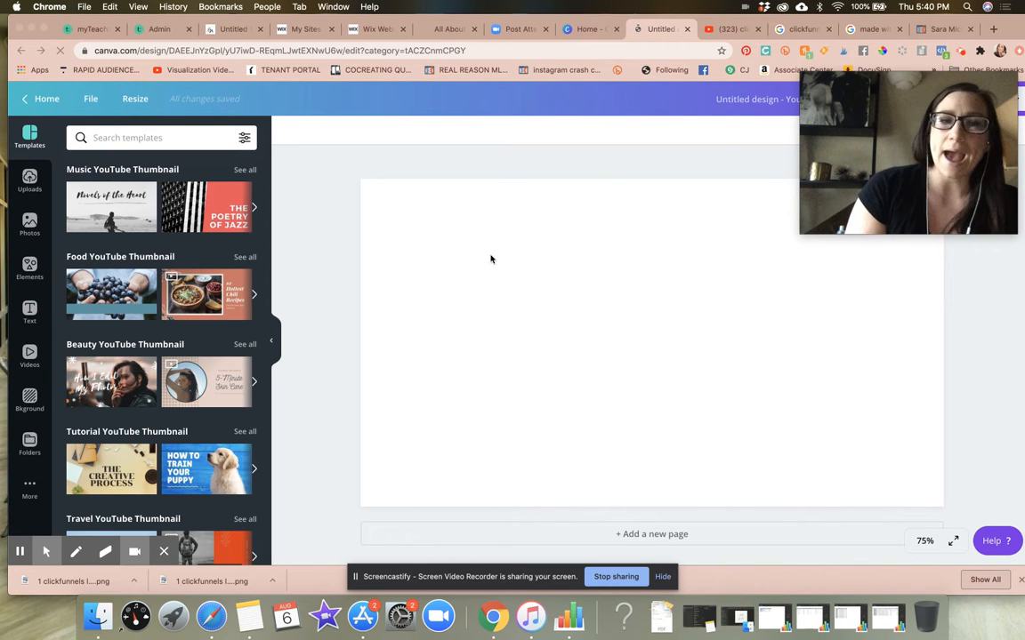
Browse Canva's YouTube thumbnail templates, and compare them with the competing ClickFunnels affiliate thumbnails on YouTube.
{"action": "scroll", "coordinate": [145, 376], "scroll_direction": "down", "scroll_amount": 5}
{"action": "scroll", "coordinate": [145, 375], "scroll_direction": "down", "scroll_amount": 1}
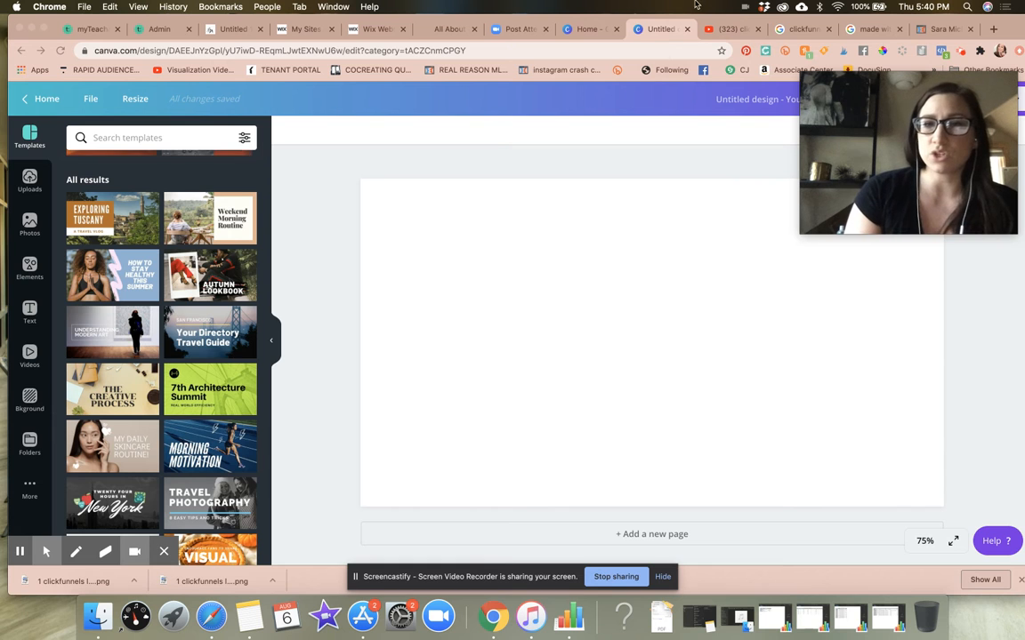
{"action": "left_click", "coordinate": [587, 27]}
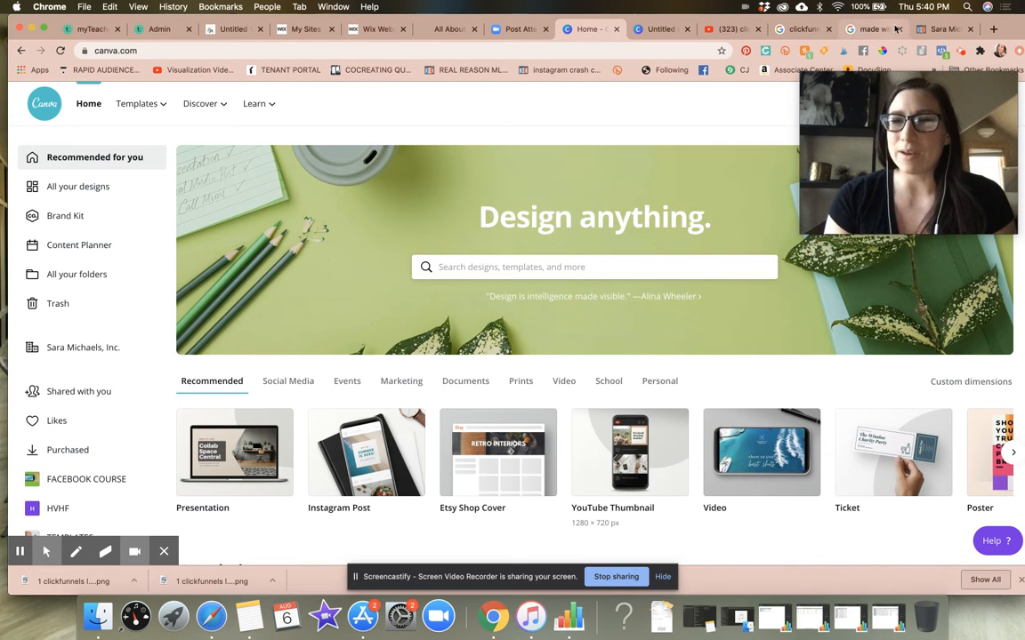
{"action": "left_click", "coordinate": [726, 29]}
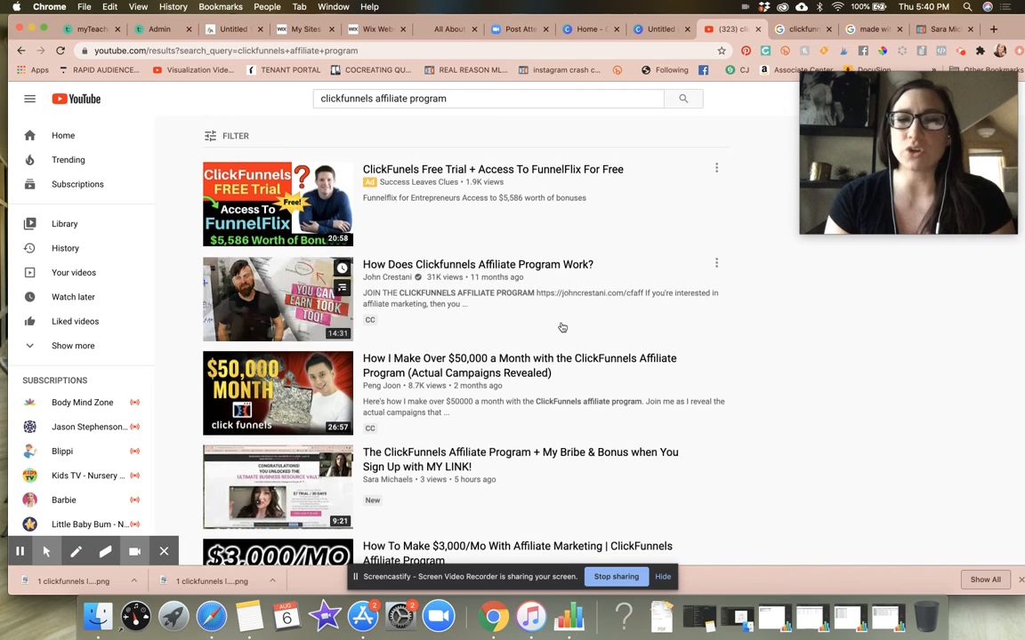
{"action": "scroll", "coordinate": [561, 328], "scroll_direction": "down", "scroll_amount": 10}
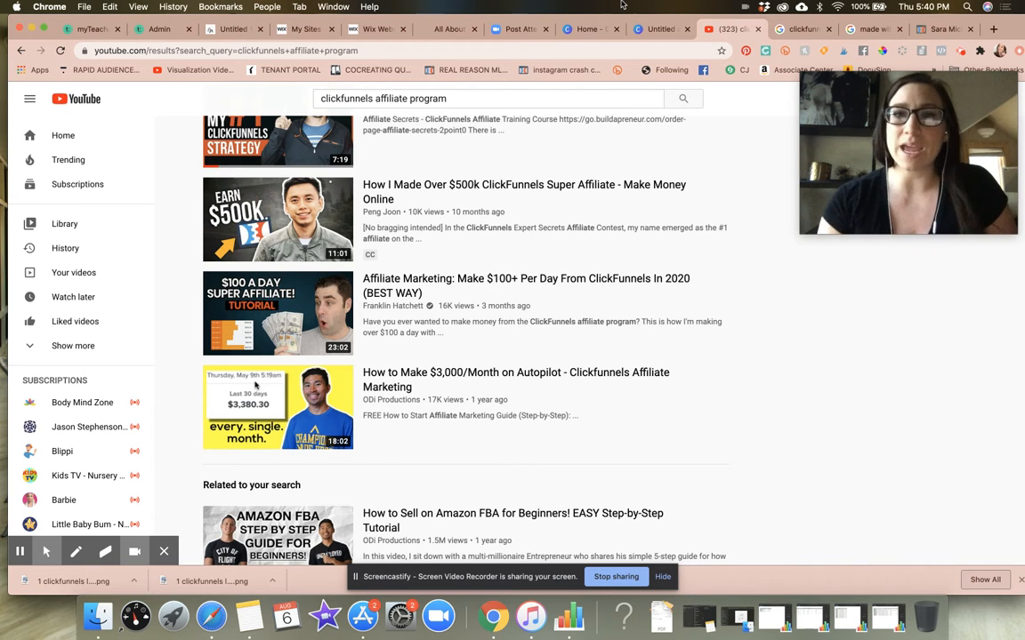
{"action": "mouse_move", "coordinate": [259, 260]}
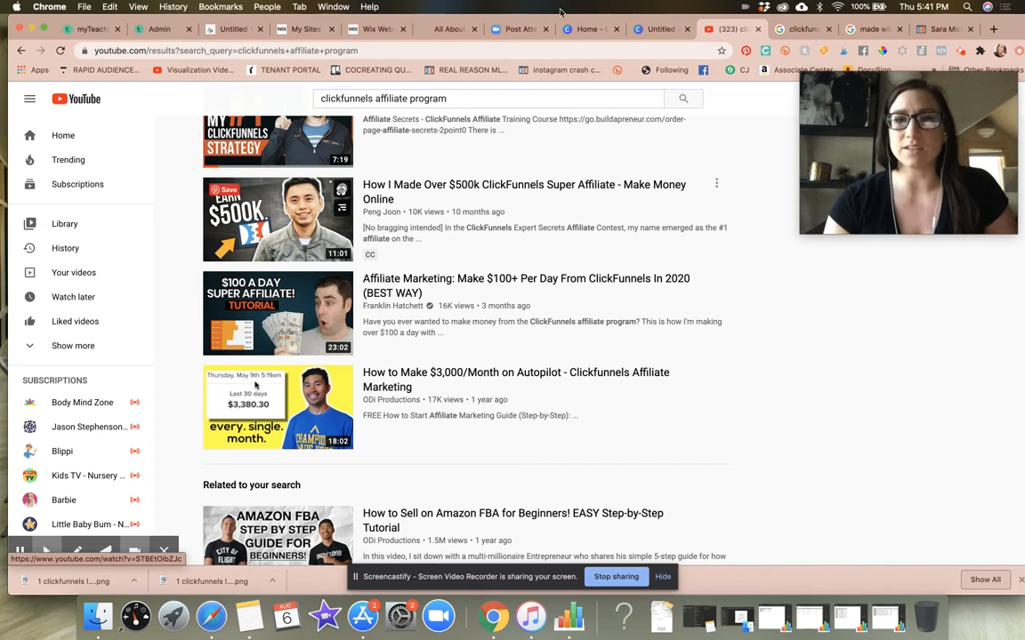
In the Canva thumbnail design, add the uploaded photo of the blonde woman against the red and pink wall, enlarged to fill the page.
{"action": "left_click", "coordinate": [658, 31]}
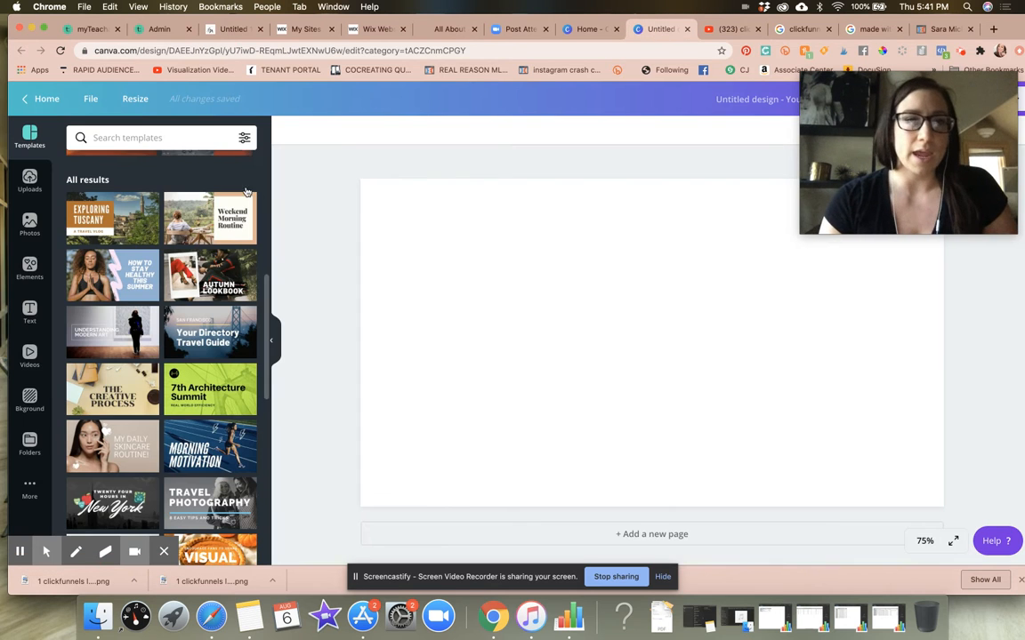
{"action": "left_click", "coordinate": [30, 180]}
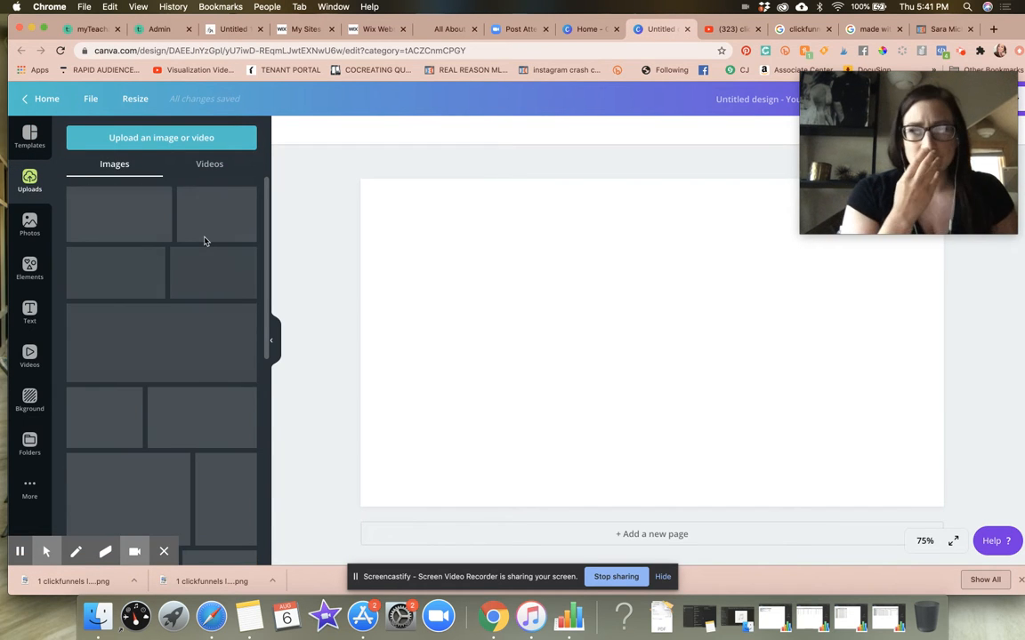
{"action": "scroll", "coordinate": [204, 378], "scroll_direction": "down", "scroll_amount": 10}
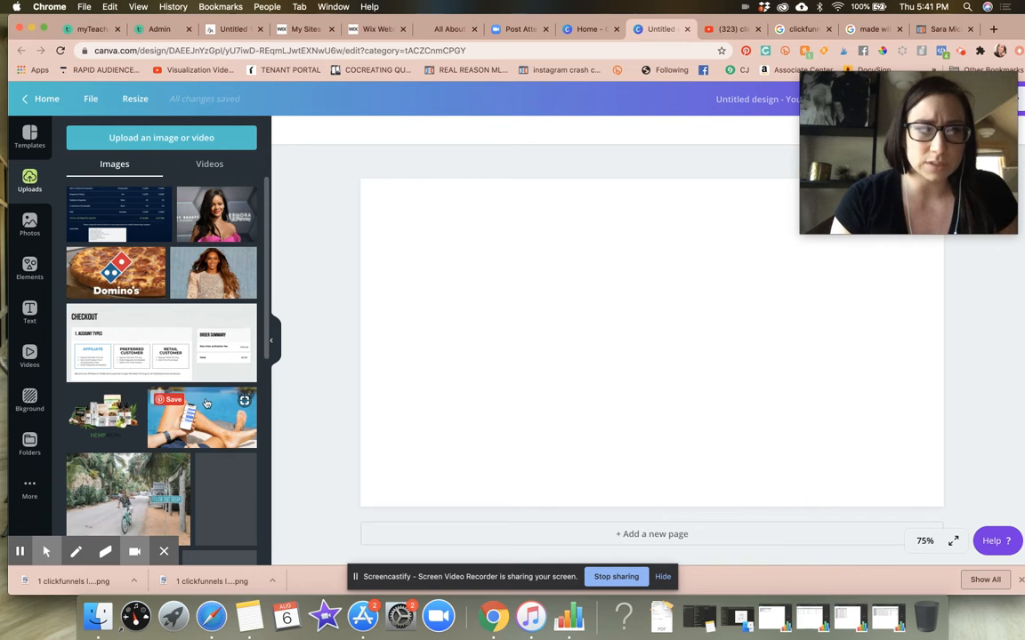
{"action": "scroll", "coordinate": [205, 404], "scroll_direction": "down", "scroll_amount": 2}
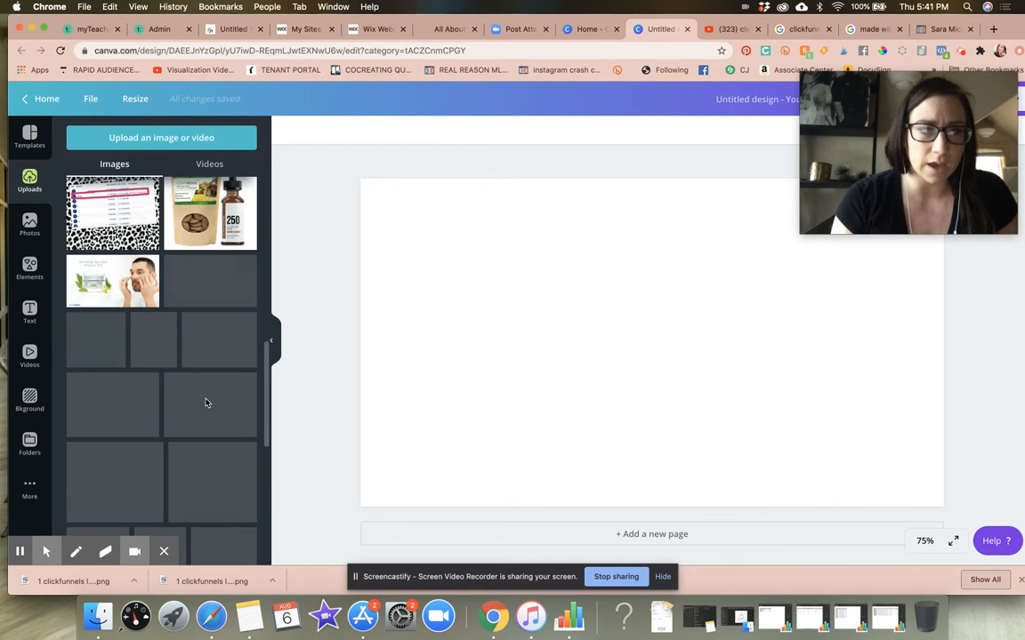
{"action": "scroll", "coordinate": [206, 404], "scroll_direction": "up", "scroll_amount": 5}
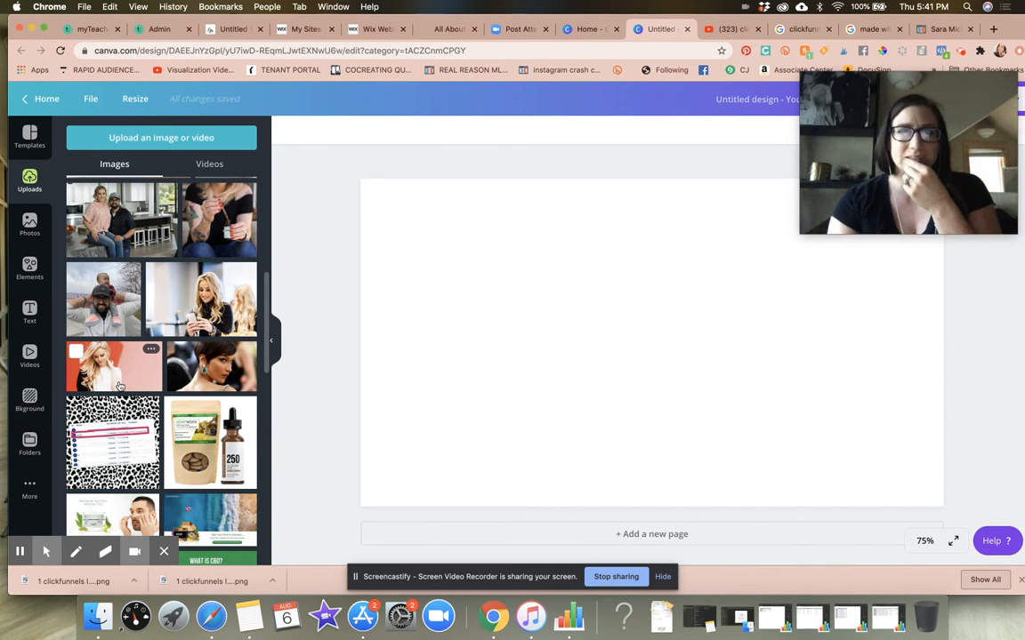
{"action": "left_click", "coordinate": [120, 385]}
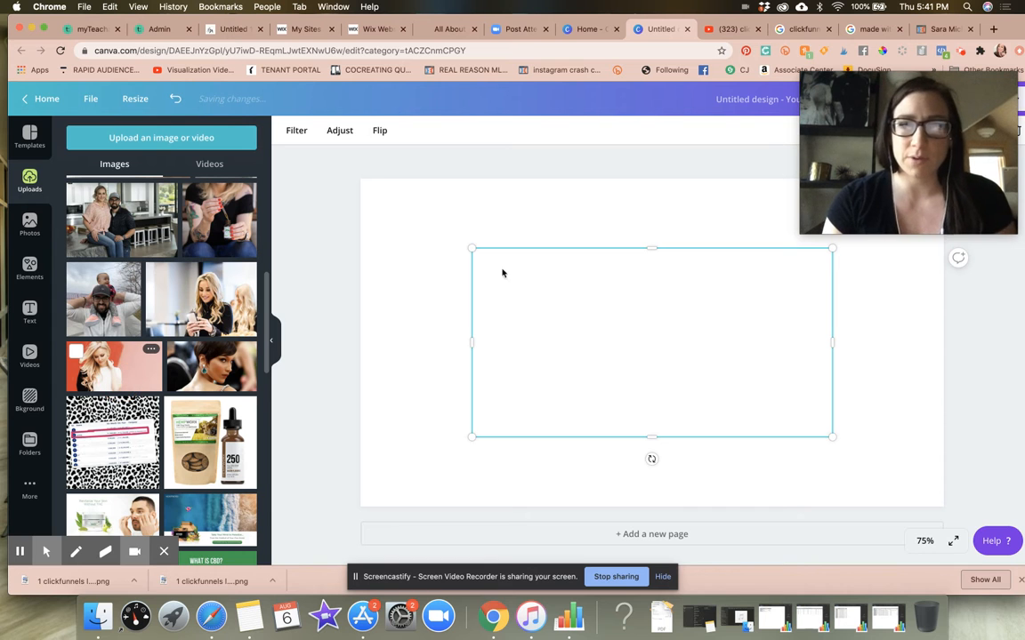
{"action": "left_click_drag", "start_coordinate": [472, 248], "coordinate": [327, 171]}
{"action": "mouse_move", "coordinate": [830, 437]}
{"action": "left_mouse_down"}
{"action": "mouse_move", "coordinate": [982, 516]}
{"action": "mouse_move", "coordinate": [835, 423]}
{"action": "mouse_move", "coordinate": [818, 427]}
{"action": "left_mouse_up"}
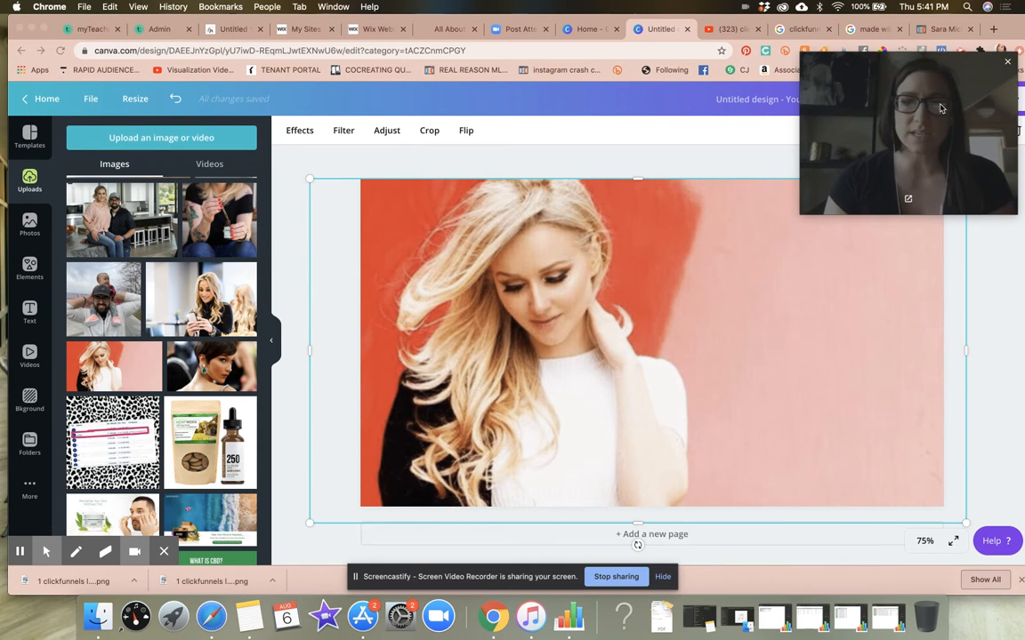
Add a second page and apply the "How to Stay Healthy This Summer" template to it.
{"action": "left_click", "coordinate": [30, 138]}
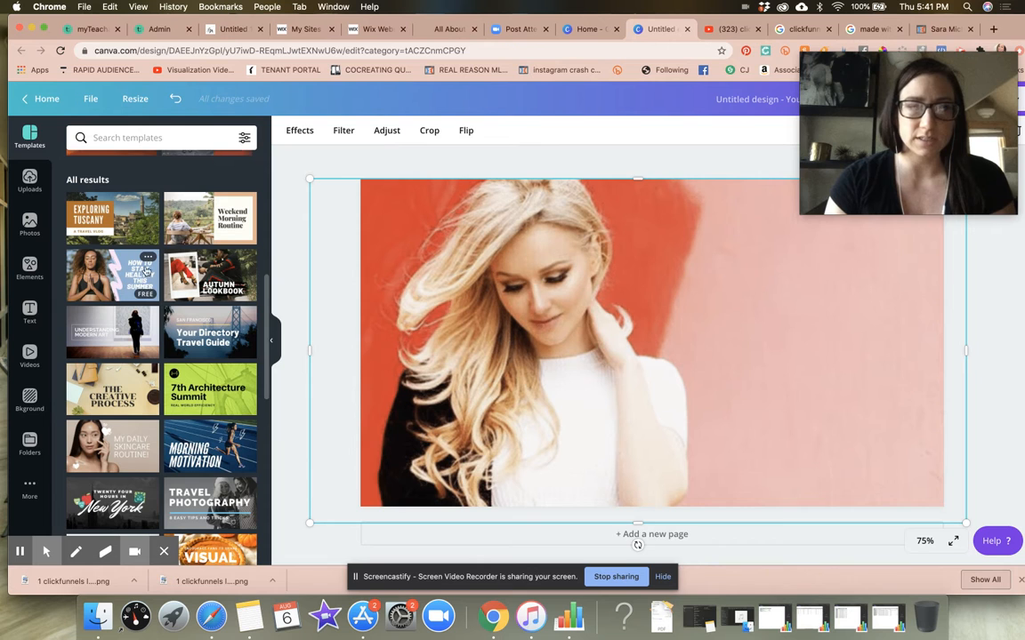
{"action": "left_click", "coordinate": [682, 536]}
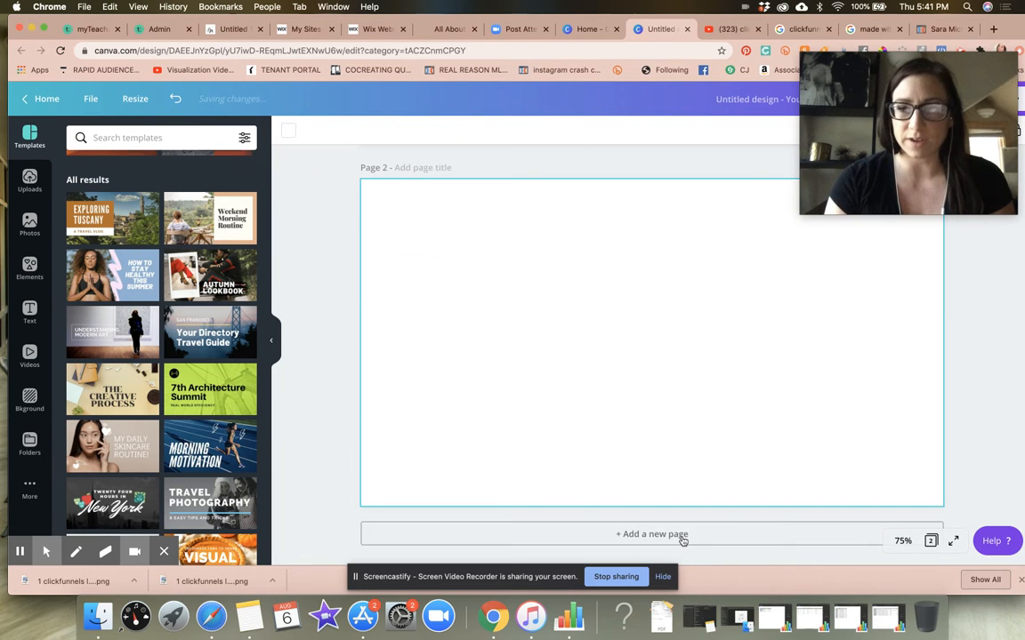
{"action": "left_click", "coordinate": [145, 287]}
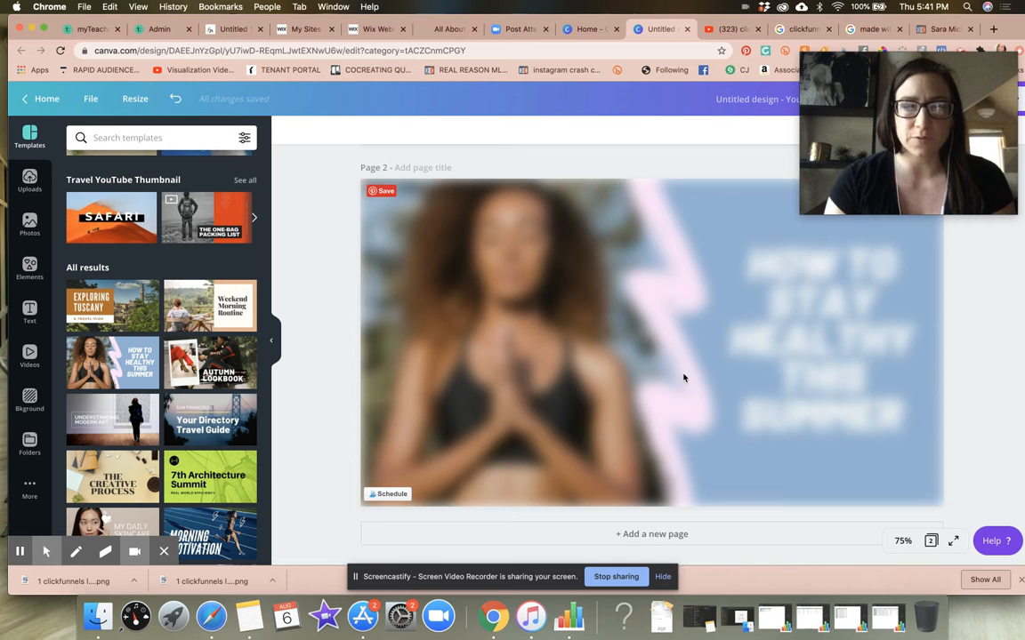
Browse further through the YouTube thumbnail templates, add a third page and apply the "How I Edit My Photos" template to it.
{"action": "scroll", "coordinate": [161, 377], "scroll_direction": "down", "scroll_amount": 5}
{"action": "scroll", "coordinate": [160, 377], "scroll_direction": "down", "scroll_amount": 5}
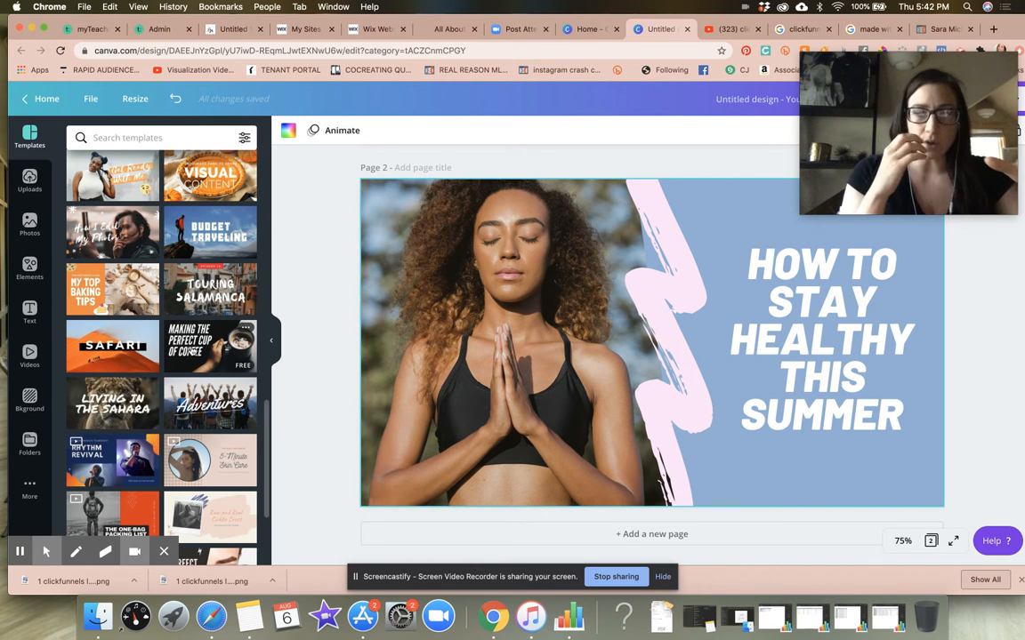
{"action": "scroll", "coordinate": [189, 351], "scroll_direction": "down", "scroll_amount": 2}
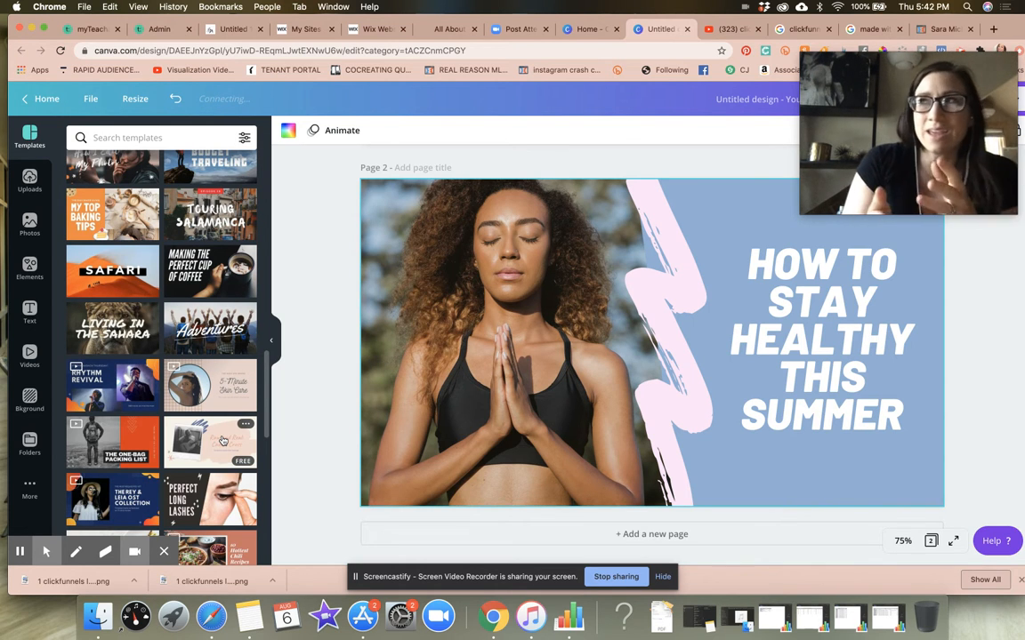
{"action": "scroll", "coordinate": [224, 440], "scroll_direction": "down", "scroll_amount": 5}
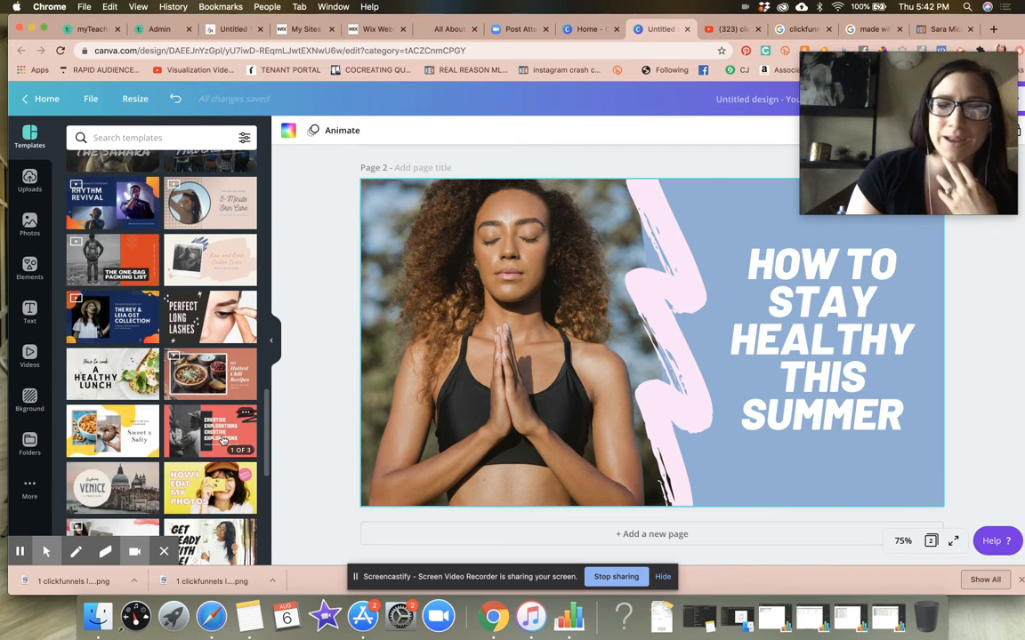
{"action": "scroll", "coordinate": [222, 439], "scroll_direction": "down", "scroll_amount": 5}
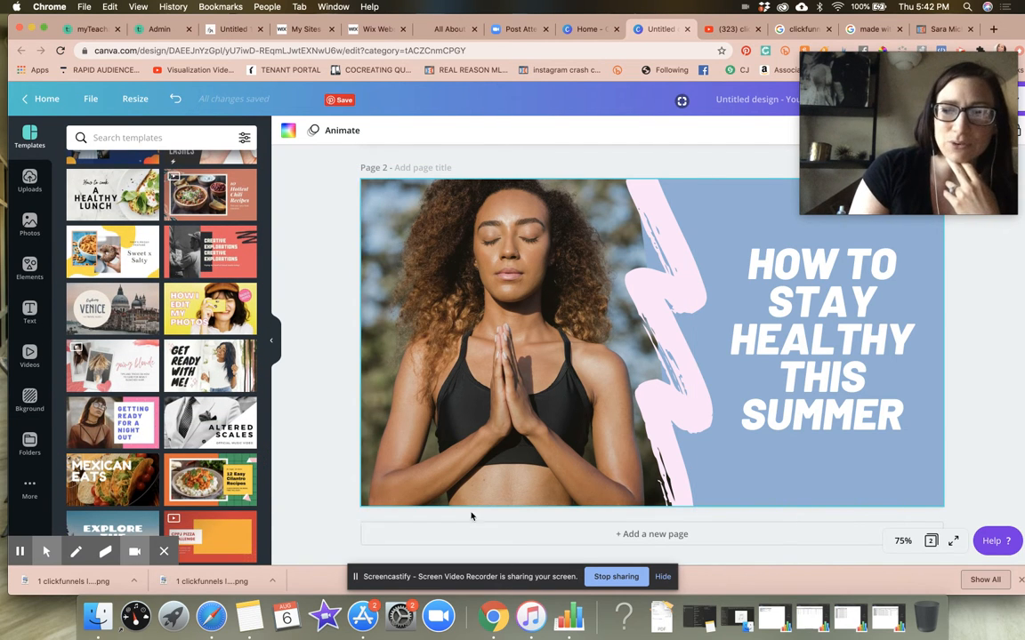
{"action": "left_click", "coordinate": [465, 534]}
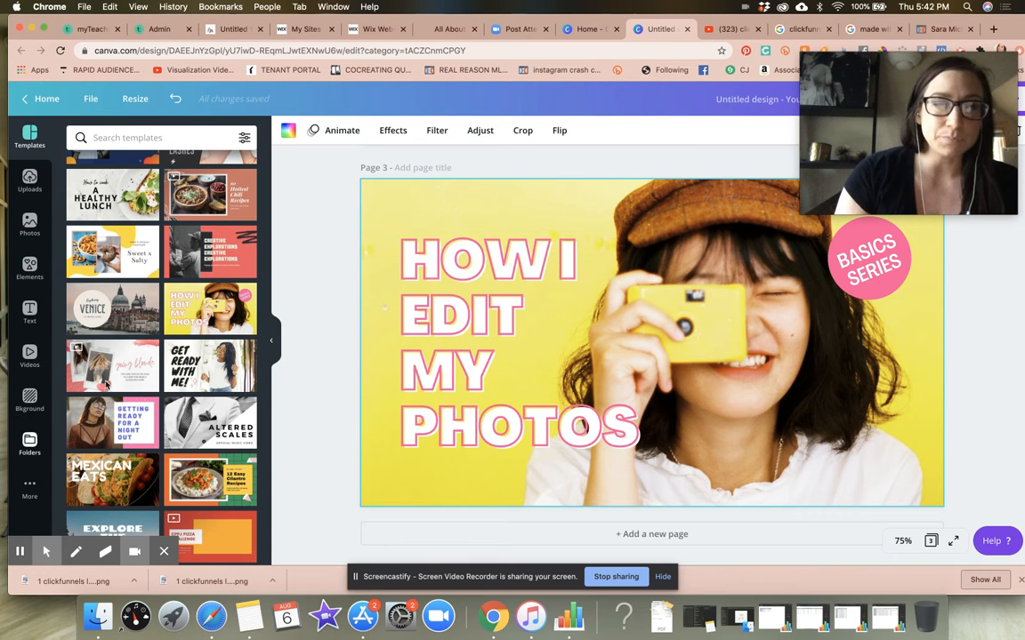
Add a fourth page and apply the "Get Ready With Me!" template to it.
{"action": "left_click", "coordinate": [649, 533]}
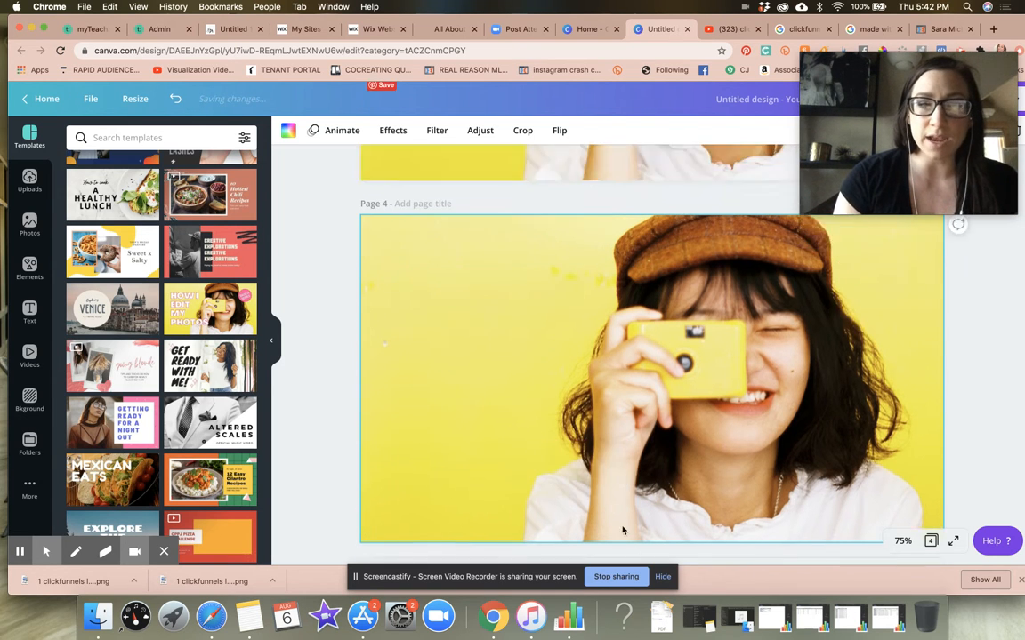
{"action": "left_click", "coordinate": [216, 356]}
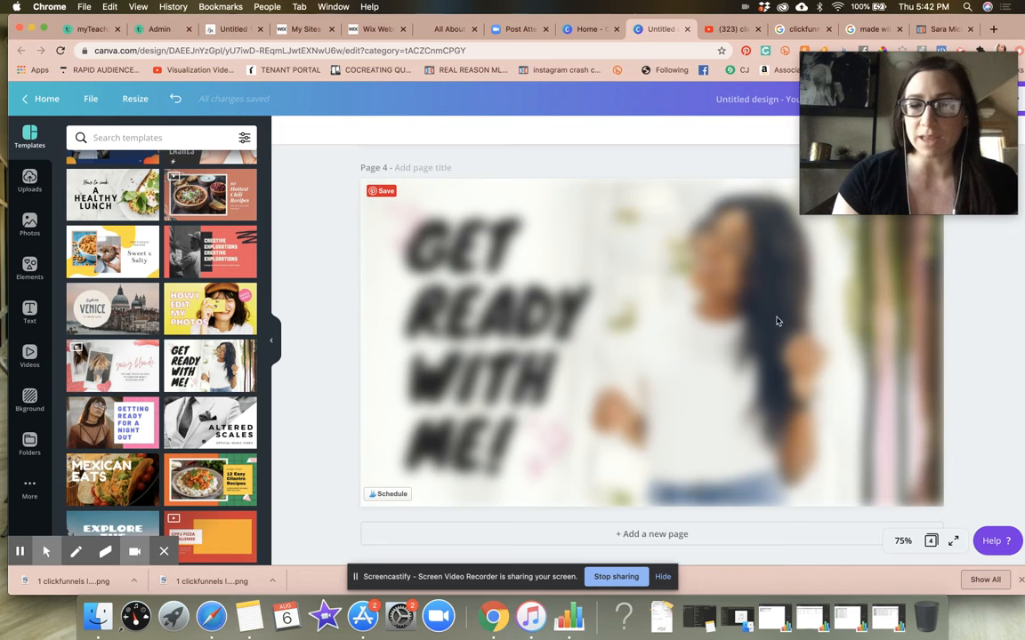
{"action": "left_click", "coordinate": [789, 331]}
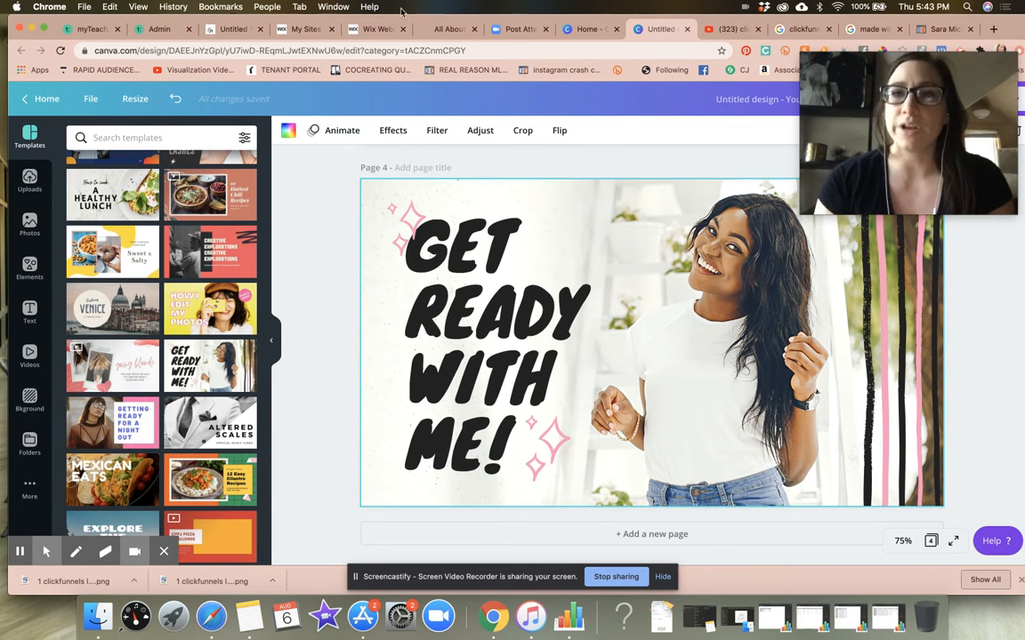
Switch to YouTube, search for "sunny lenarduzzi youtube channel" and open the Sunny Lenarduzzi channel.
{"action": "left_click", "coordinate": [733, 29]}
{"action": "scroll", "coordinate": [444, 213], "scroll_direction": "up", "scroll_amount": 10}
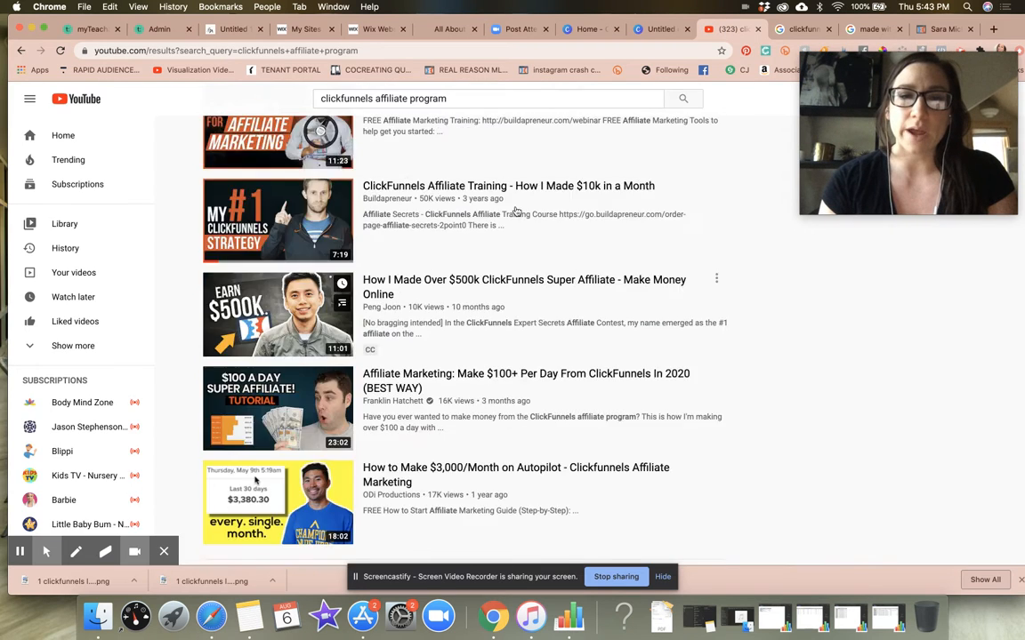
{"action": "triple_click", "coordinate": [366, 106]}
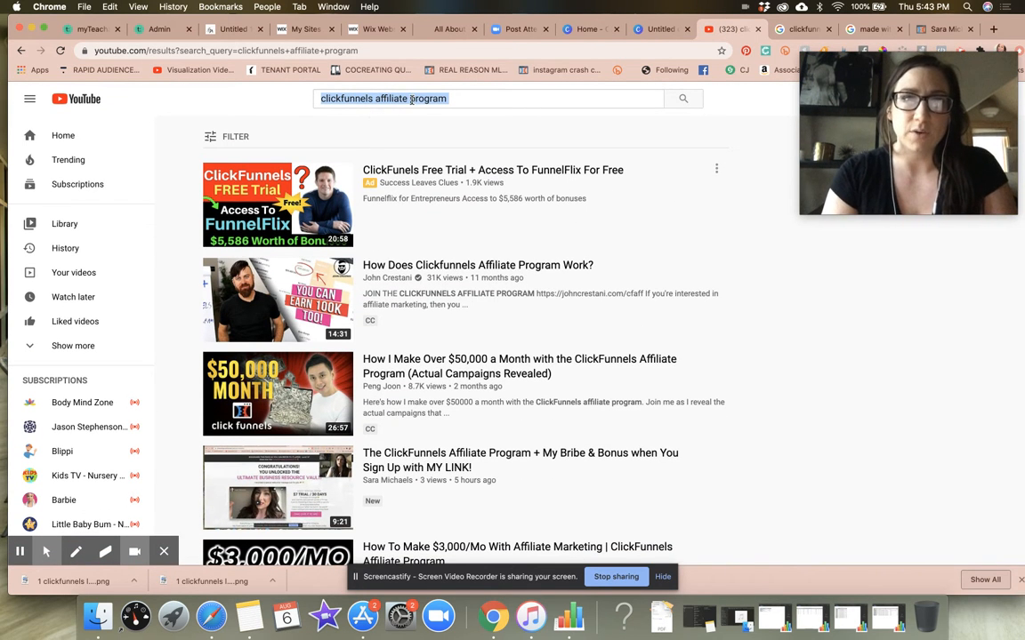
{"action": "type", "text": "sunny len"}
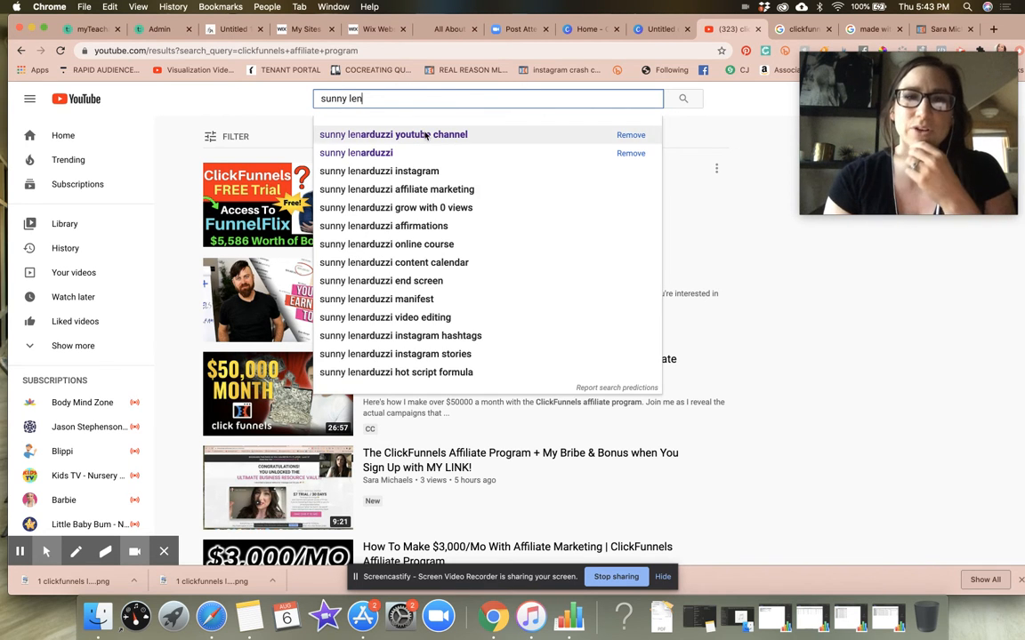
{"action": "left_click", "coordinate": [424, 134]}
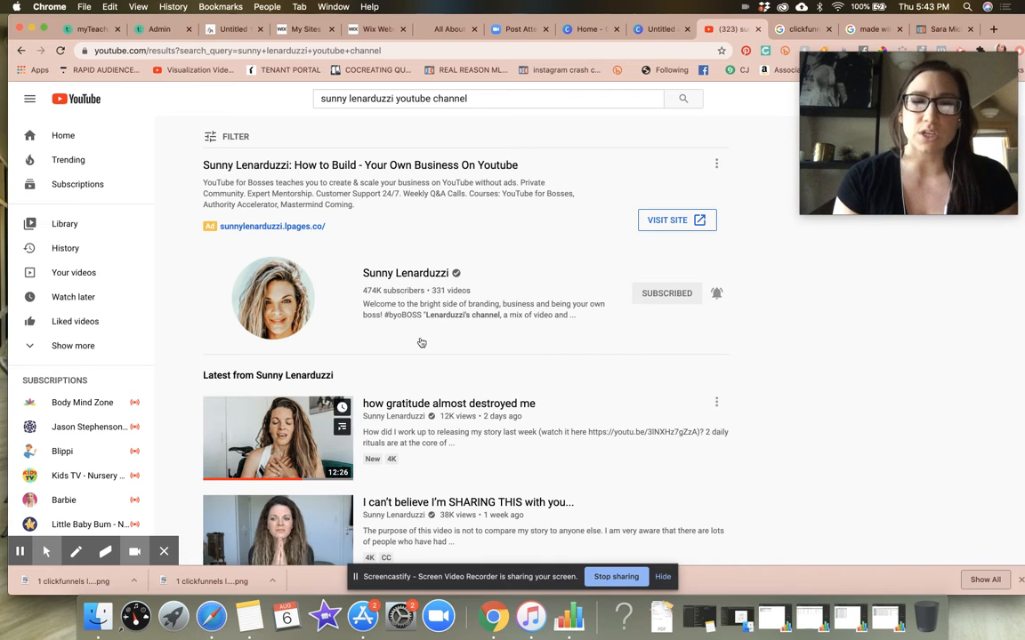
{"action": "left_click", "coordinate": [398, 273]}
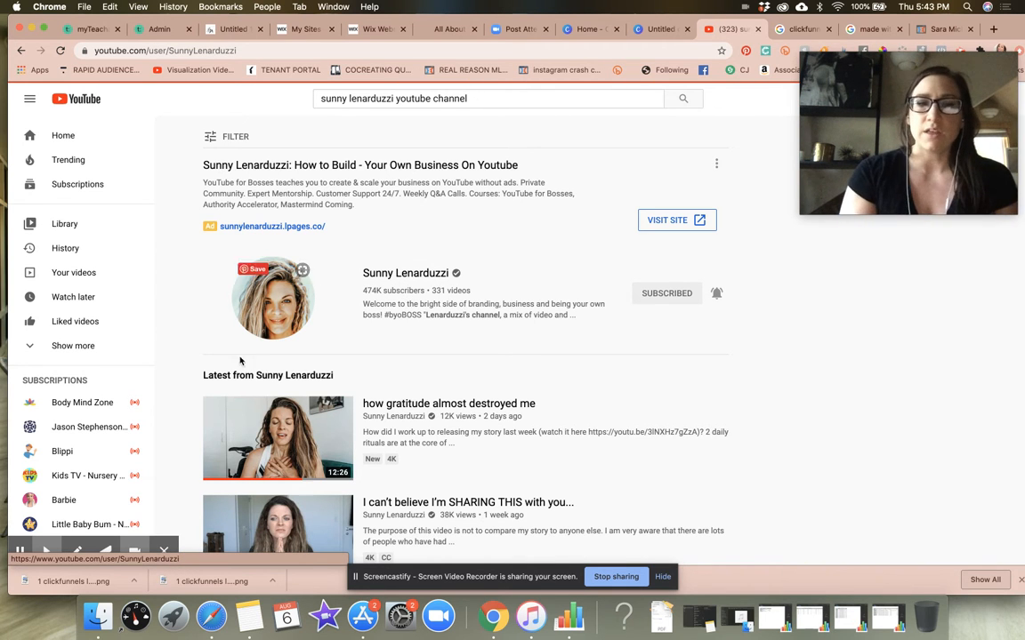
Examine the video thumbnails across the Sunny Lenarduzzi channel's playlists for text, colour and pose ideas.
{"action": "scroll", "coordinate": [291, 480], "scroll_direction": "down", "scroll_amount": 5}
{"action": "scroll", "coordinate": [290, 480], "scroll_direction": "down", "scroll_amount": 5}
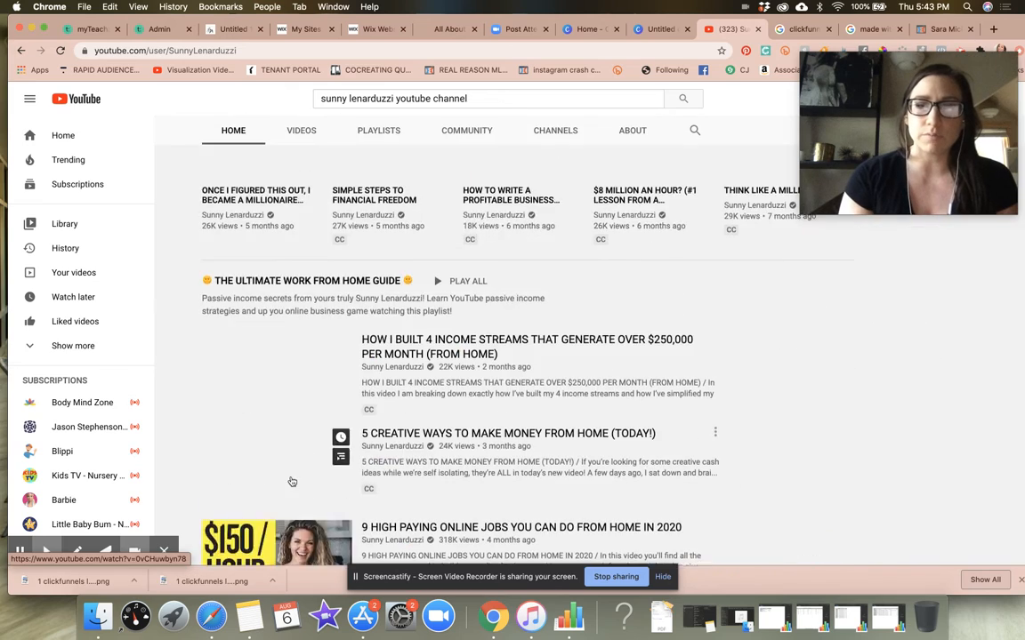
{"action": "scroll", "coordinate": [291, 480], "scroll_direction": "up", "scroll_amount": 2}
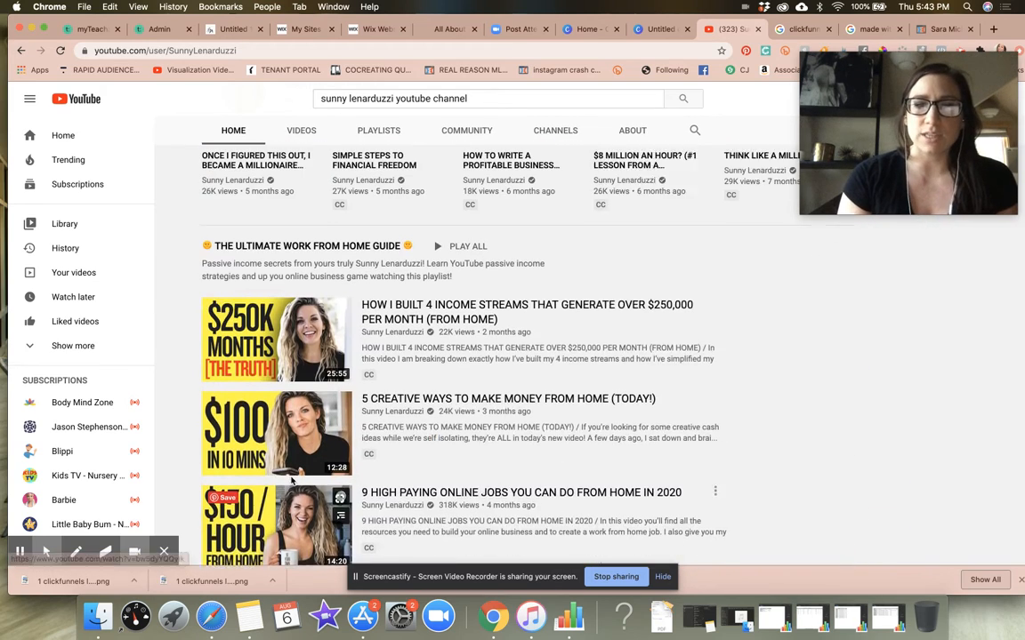
{"action": "scroll", "coordinate": [278, 471], "scroll_direction": "down", "scroll_amount": 2}
{"action": "scroll", "coordinate": [278, 472], "scroll_direction": "down", "scroll_amount": 4}
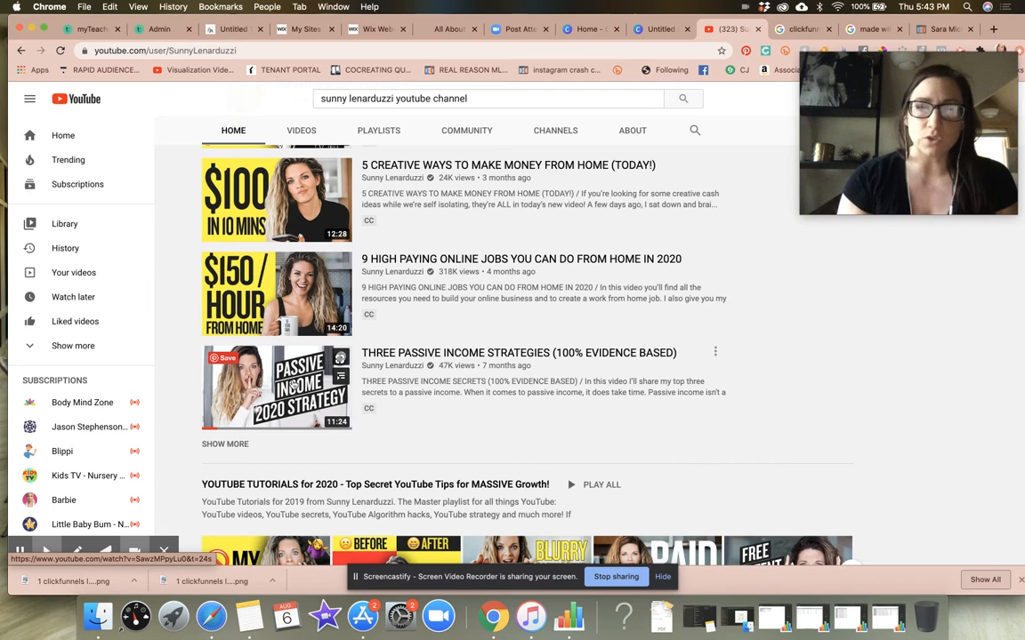
{"action": "scroll", "coordinate": [294, 384], "scroll_direction": "down", "scroll_amount": 6}
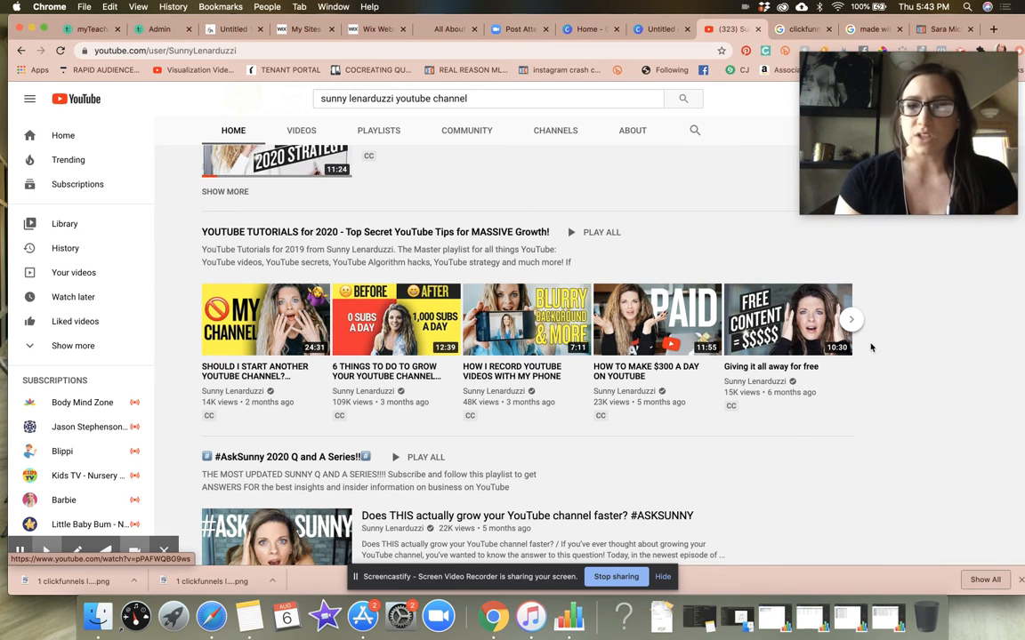
{"action": "scroll", "coordinate": [611, 450], "scroll_direction": "down", "scroll_amount": 1}
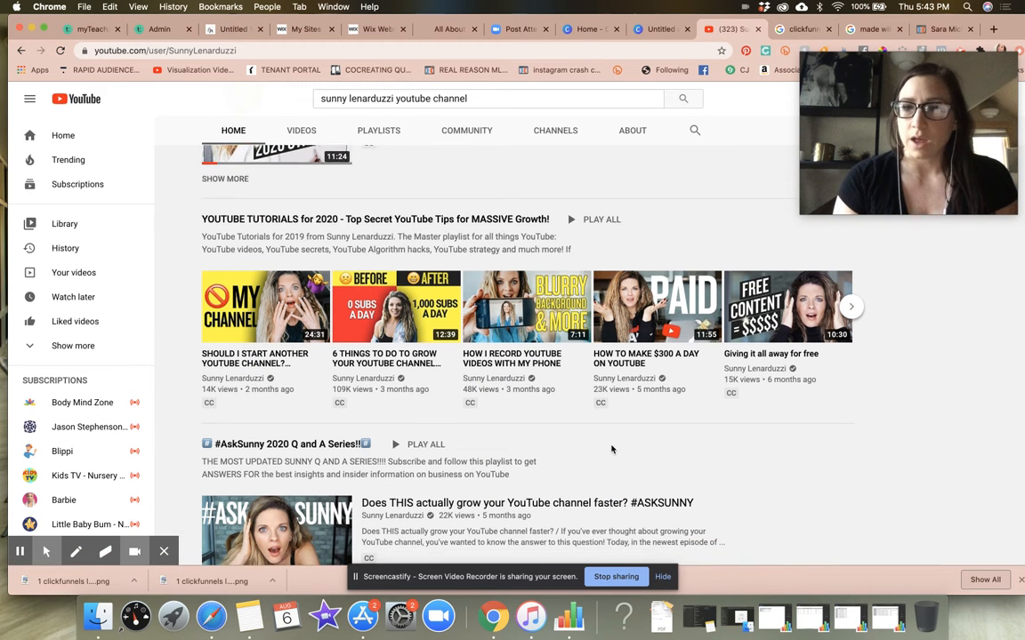
{"action": "scroll", "coordinate": [611, 449], "scroll_direction": "down", "scroll_amount": 1}
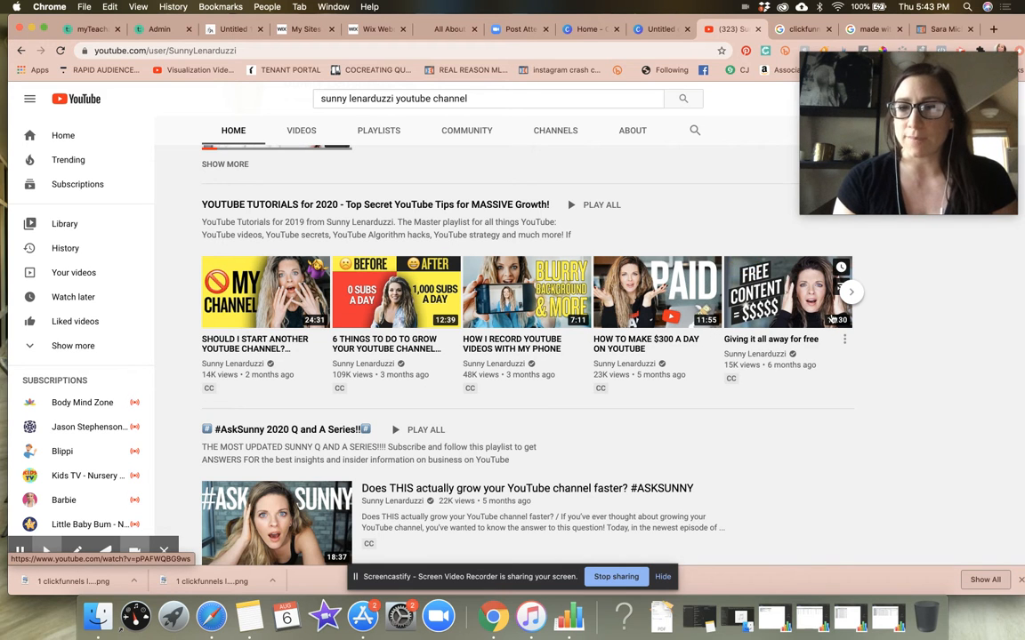
{"action": "scroll", "coordinate": [736, 418], "scroll_direction": "down", "scroll_amount": 5}
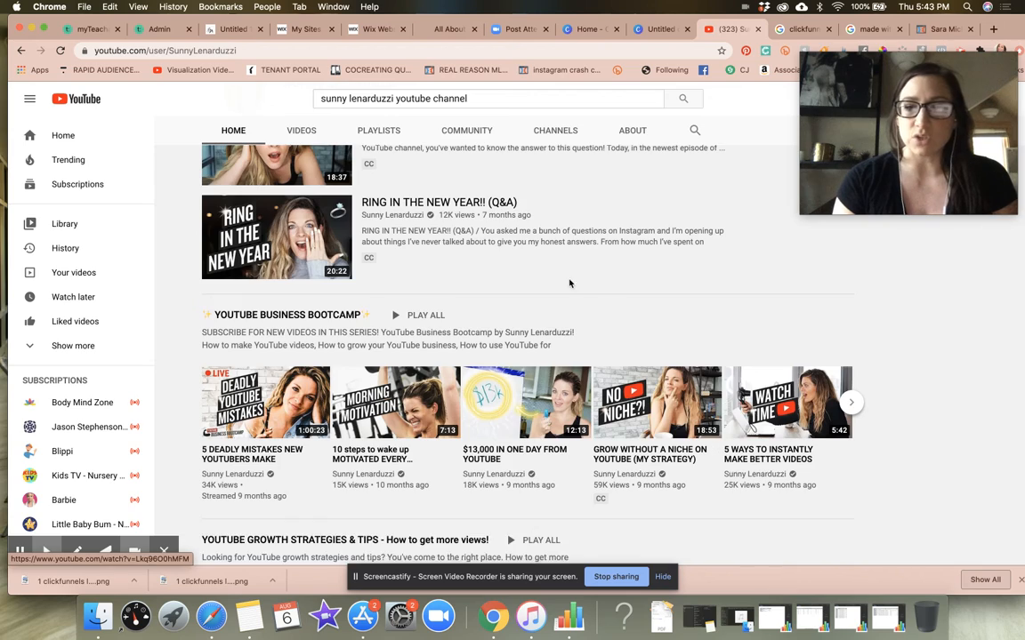
{"action": "scroll", "coordinate": [569, 284], "scroll_direction": "up", "scroll_amount": 20}
{"action": "scroll", "coordinate": [569, 284], "scroll_direction": "down", "scroll_amount": 10}
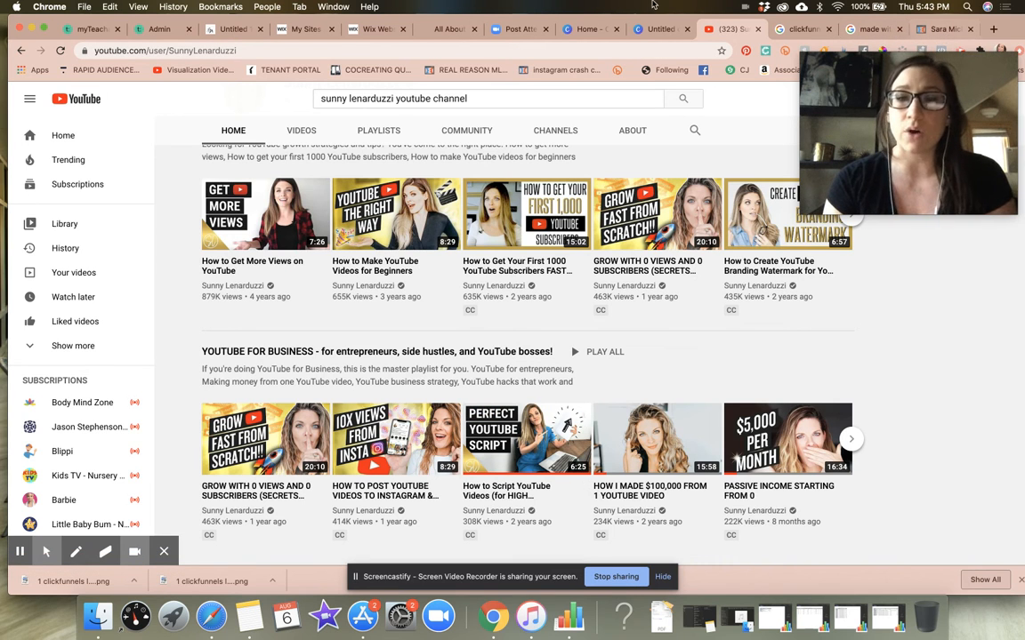
Browse more thumbnail templates in Canva, and compare them with the "clickfunnels affiliate program" search results on YouTube.
{"action": "left_click", "coordinate": [657, 31]}
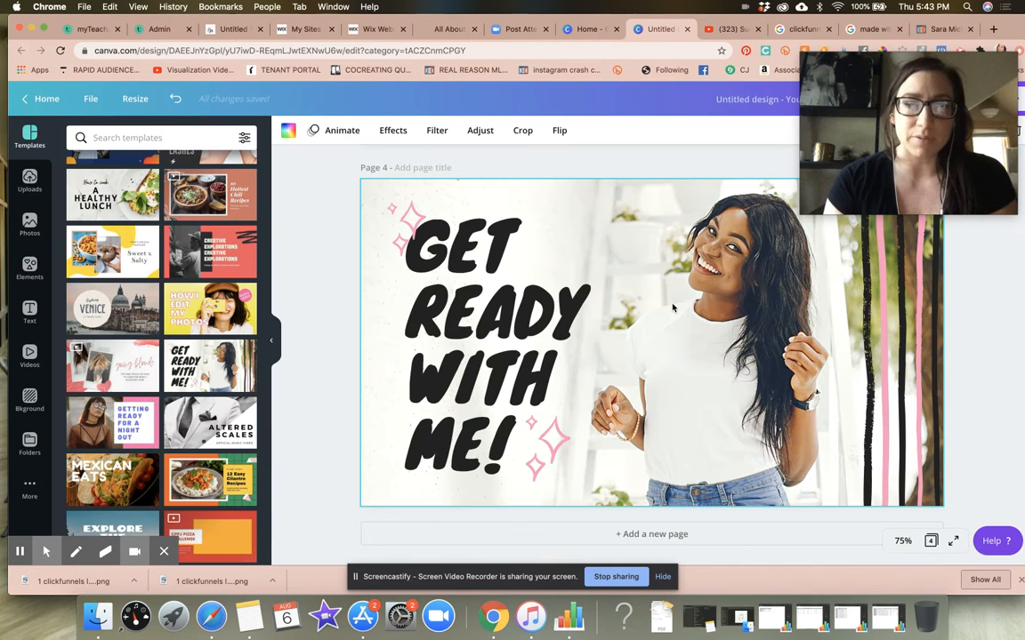
{"action": "scroll", "coordinate": [255, 381], "scroll_direction": "down", "scroll_amount": 4}
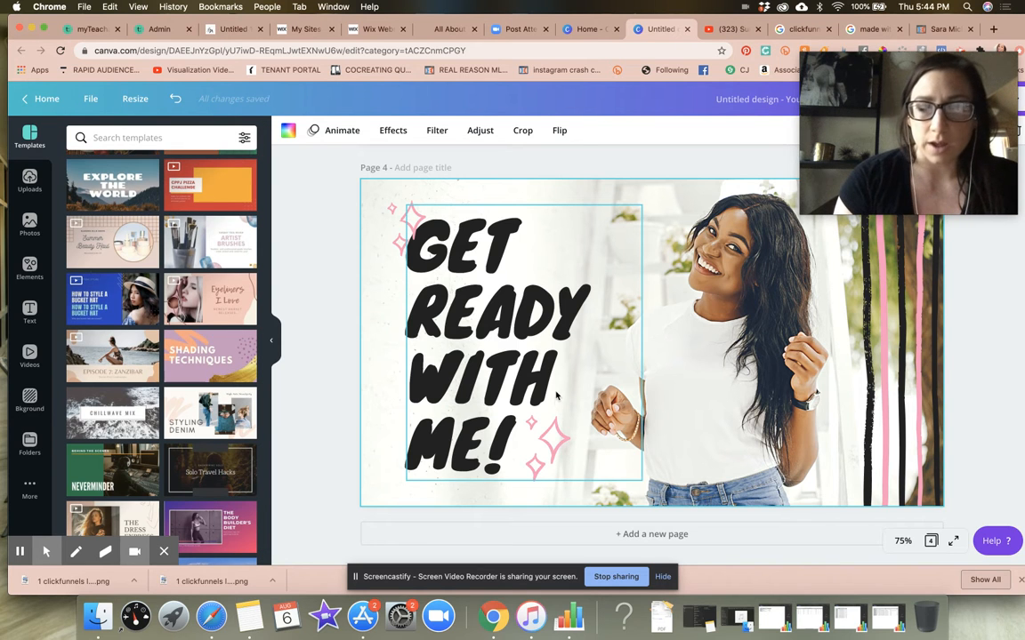
{"action": "scroll", "coordinate": [205, 344], "scroll_direction": "up", "scroll_amount": 1}
{"action": "scroll", "coordinate": [205, 344], "scroll_direction": "down", "scroll_amount": 5}
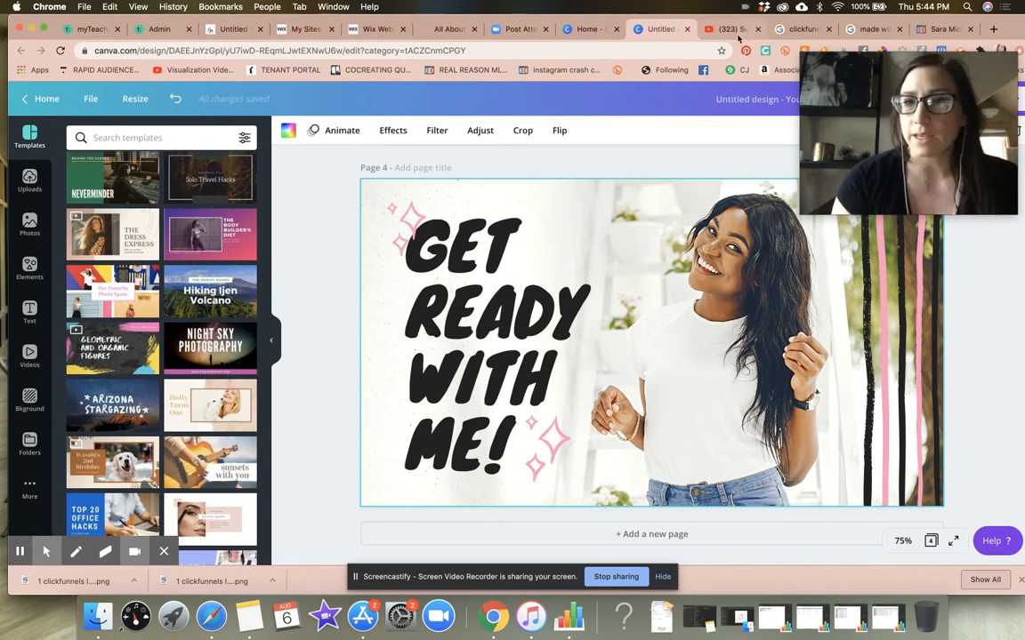
{"action": "left_click", "coordinate": [731, 28]}
{"action": "left_click", "coordinate": [17, 50]}
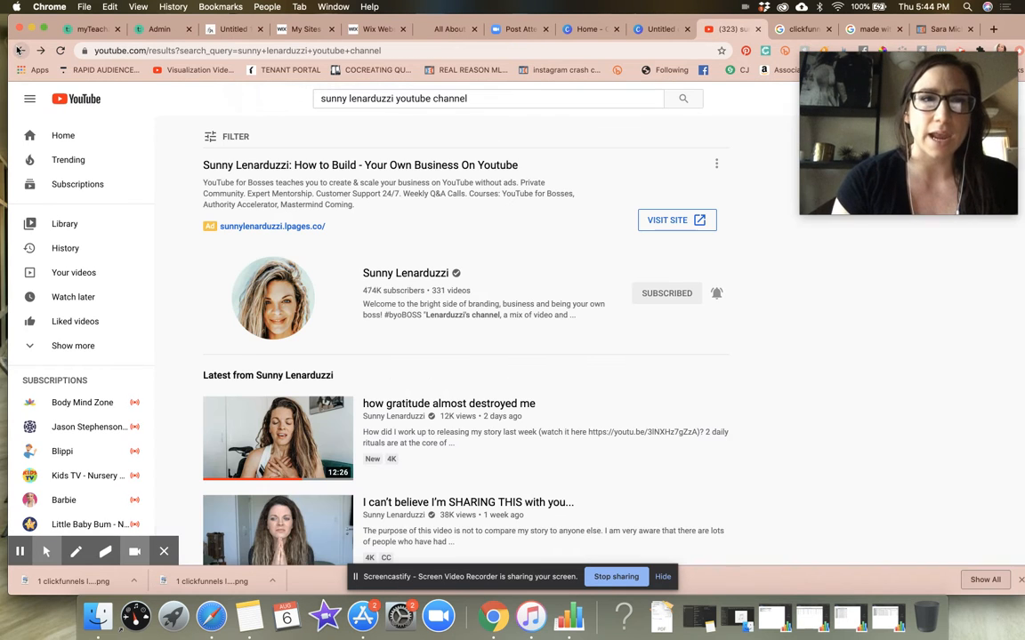
{"action": "left_click", "coordinate": [18, 50]}
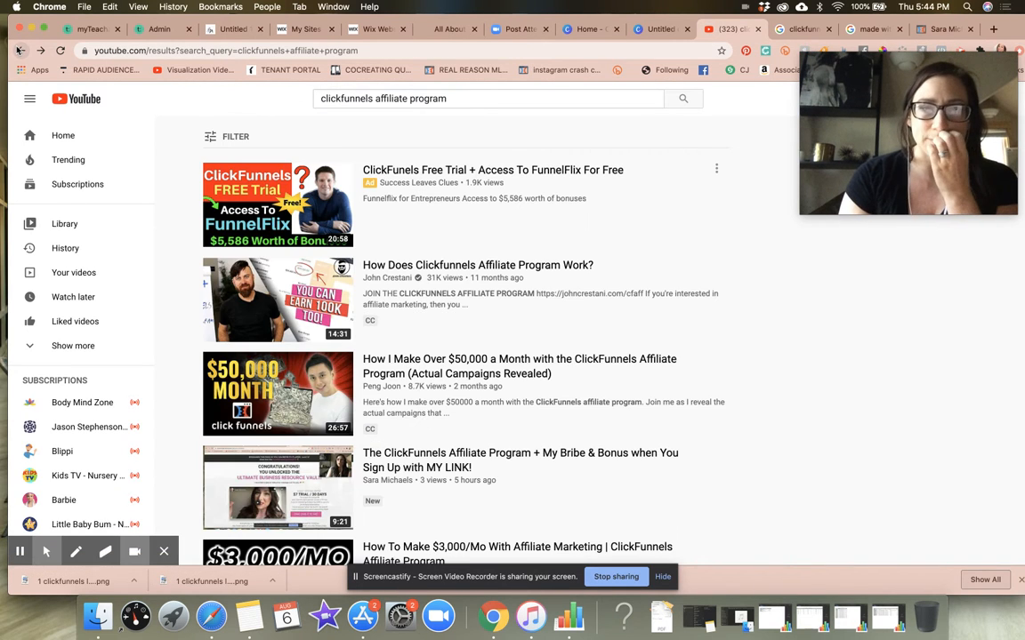
{"action": "scroll", "coordinate": [411, 316], "scroll_direction": "down", "scroll_amount": 3}
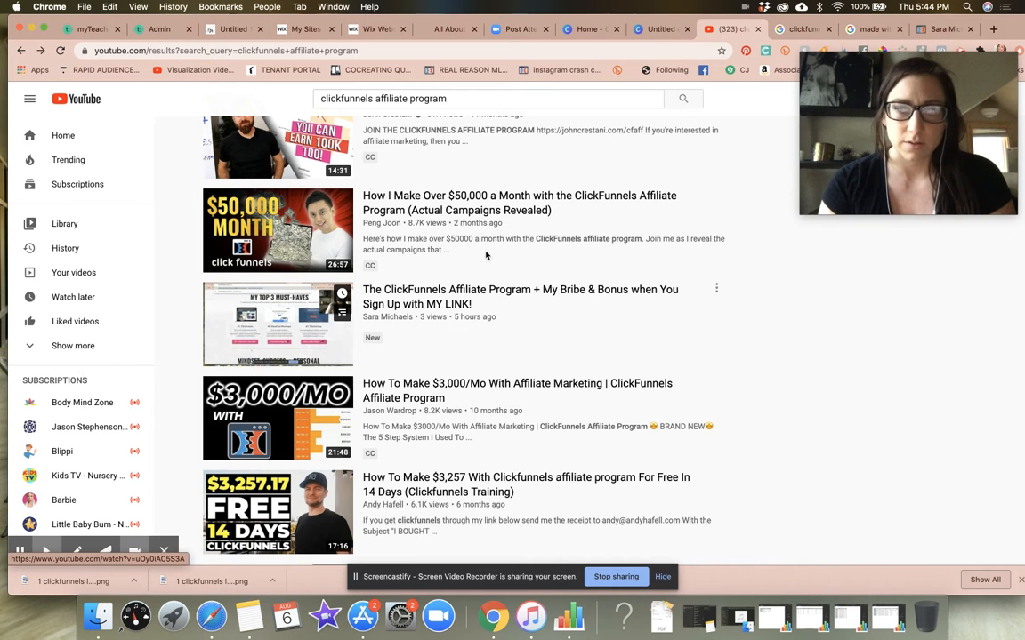
Switch back to the Canva design, add a fifth page and apply the "Night Sky Photography" template to it.
{"action": "left_click", "coordinate": [664, 33]}
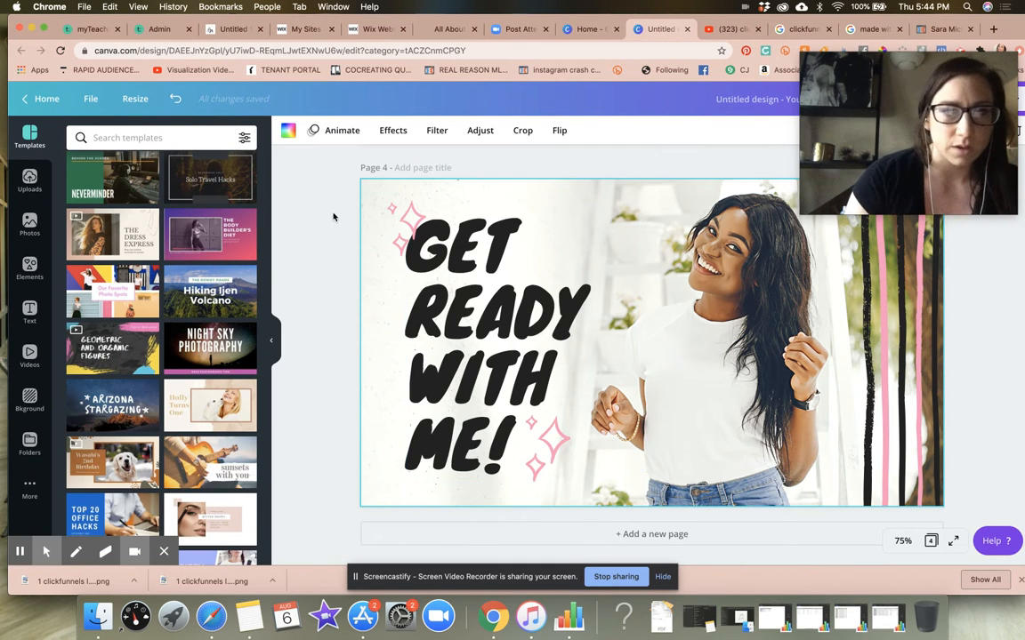
{"action": "scroll", "coordinate": [214, 357], "scroll_direction": "down", "scroll_amount": 10}
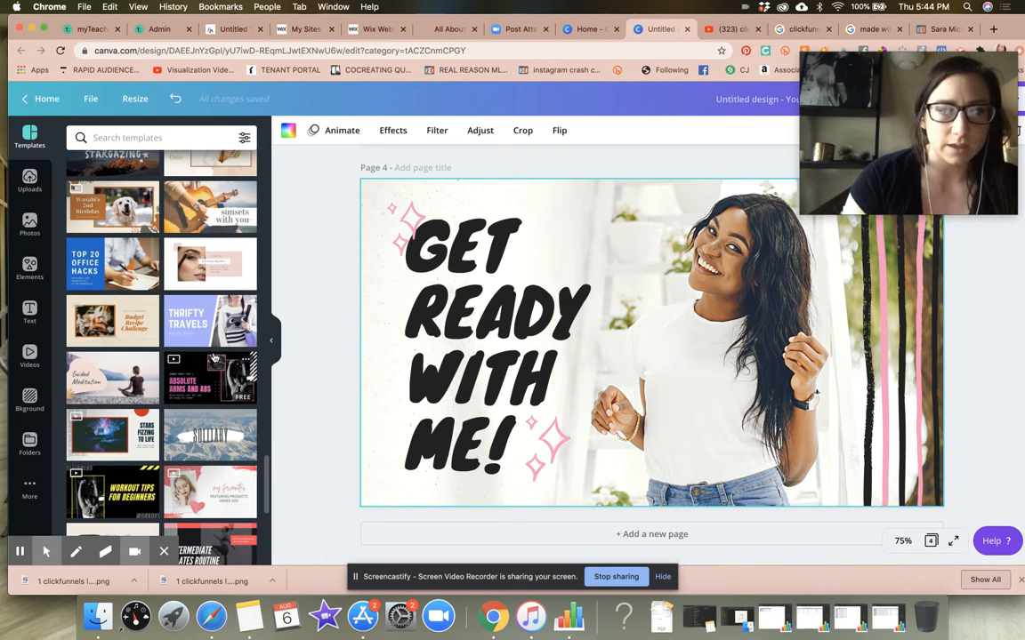
{"action": "scroll", "coordinate": [213, 358], "scroll_direction": "down", "scroll_amount": 3}
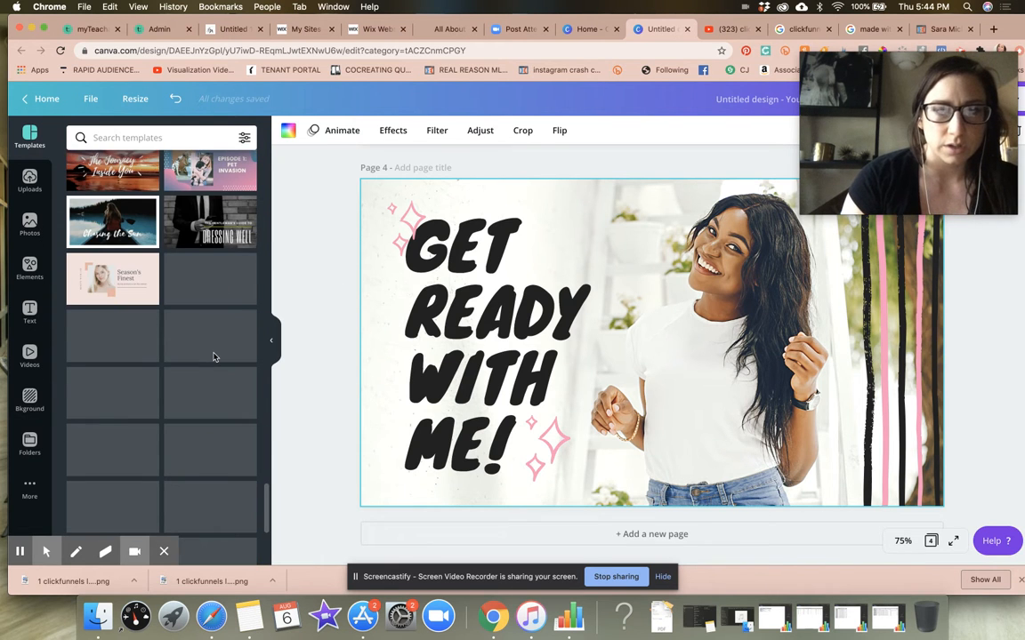
{"action": "scroll", "coordinate": [214, 358], "scroll_direction": "down", "scroll_amount": 5}
{"action": "scroll", "coordinate": [213, 357], "scroll_direction": "up", "scroll_amount": 5}
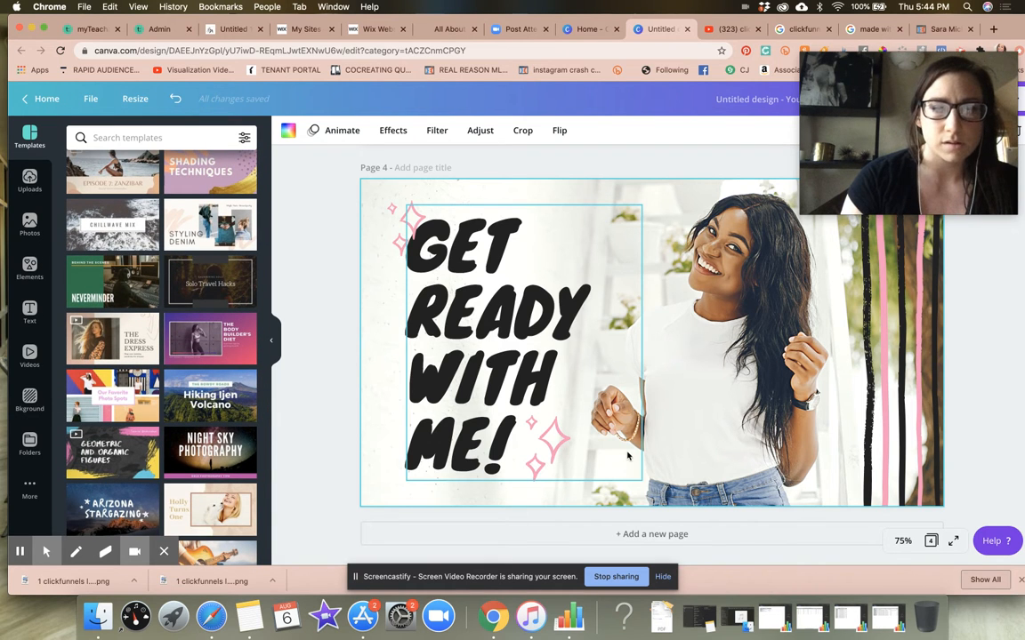
{"action": "left_click", "coordinate": [657, 535]}
{"action": "left_click", "coordinate": [220, 469]}
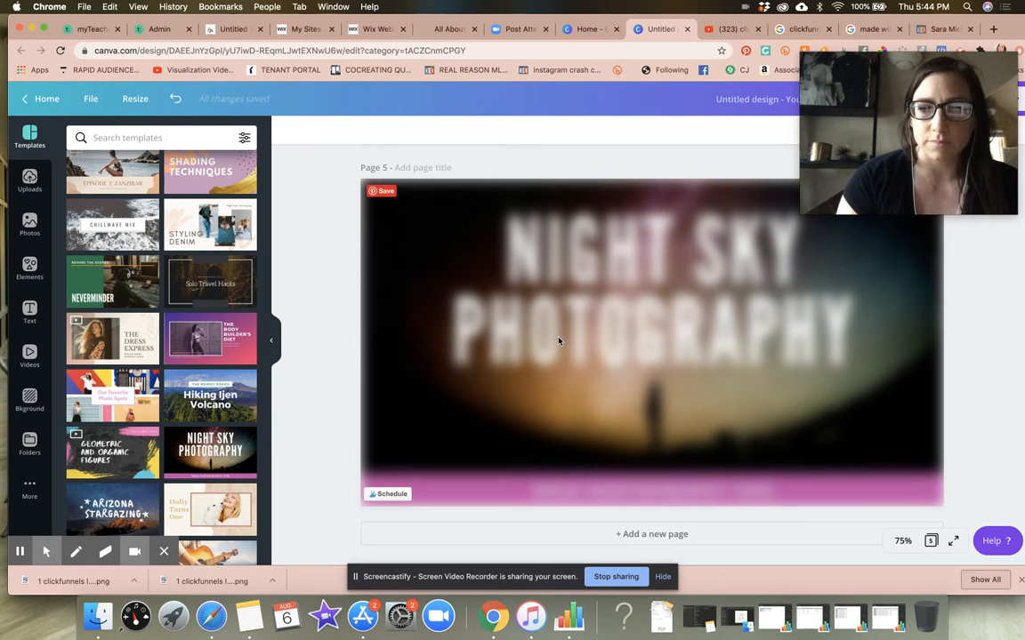
{"action": "left_click", "coordinate": [610, 423]}
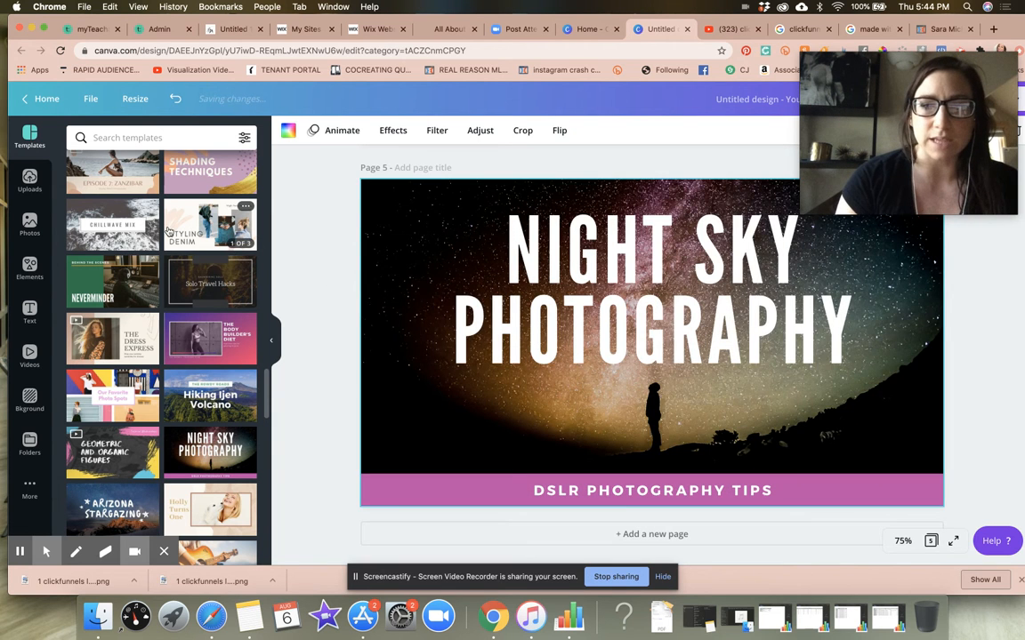
Reposition the pink brush stroke along the edge between the photo and the blue panel on page 2.
{"action": "scroll", "coordinate": [177, 228], "scroll_direction": "up", "scroll_amount": 10}
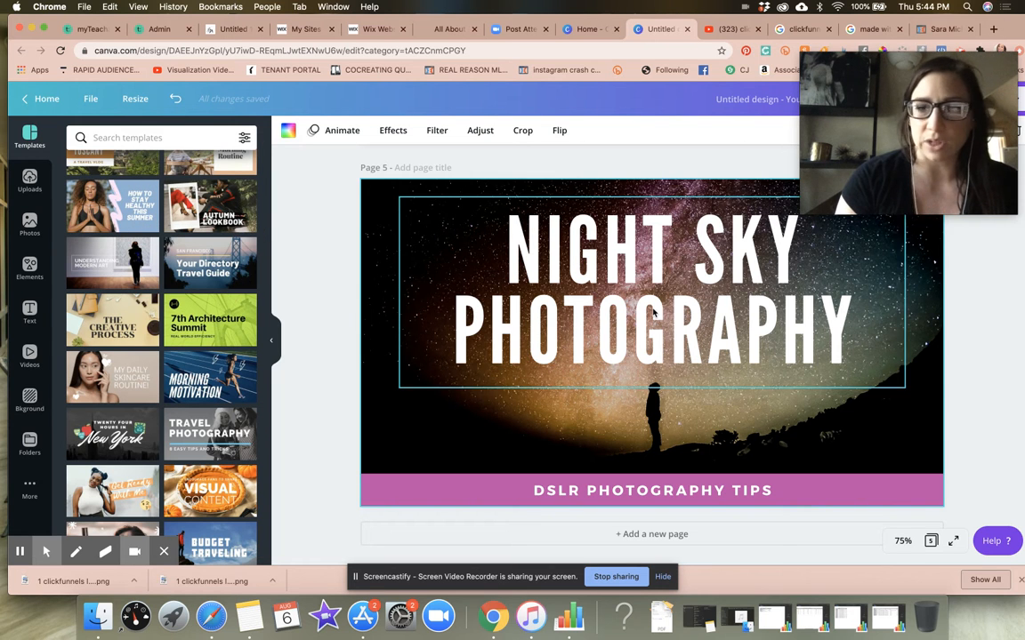
{"action": "scroll", "coordinate": [652, 312], "scroll_direction": "up", "scroll_amount": 15}
{"action": "scroll", "coordinate": [652, 312], "scroll_direction": "down", "scroll_amount": 5}
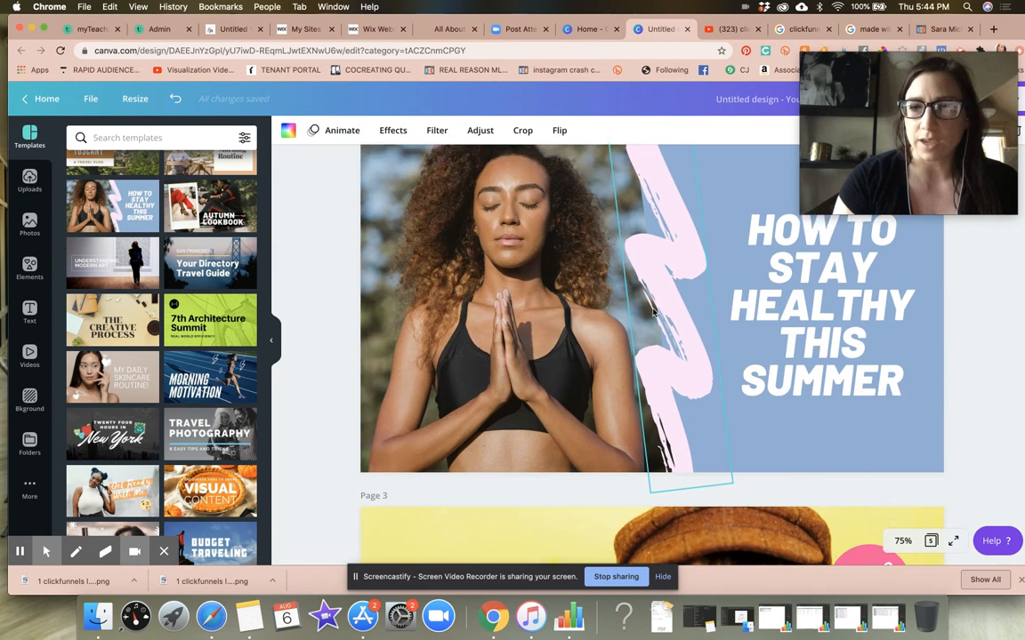
{"action": "left_click_drag", "start_coordinate": [668, 283], "coordinate": [662, 374]}
{"action": "scroll", "coordinate": [662, 373], "scroll_direction": "down", "scroll_amount": 10}
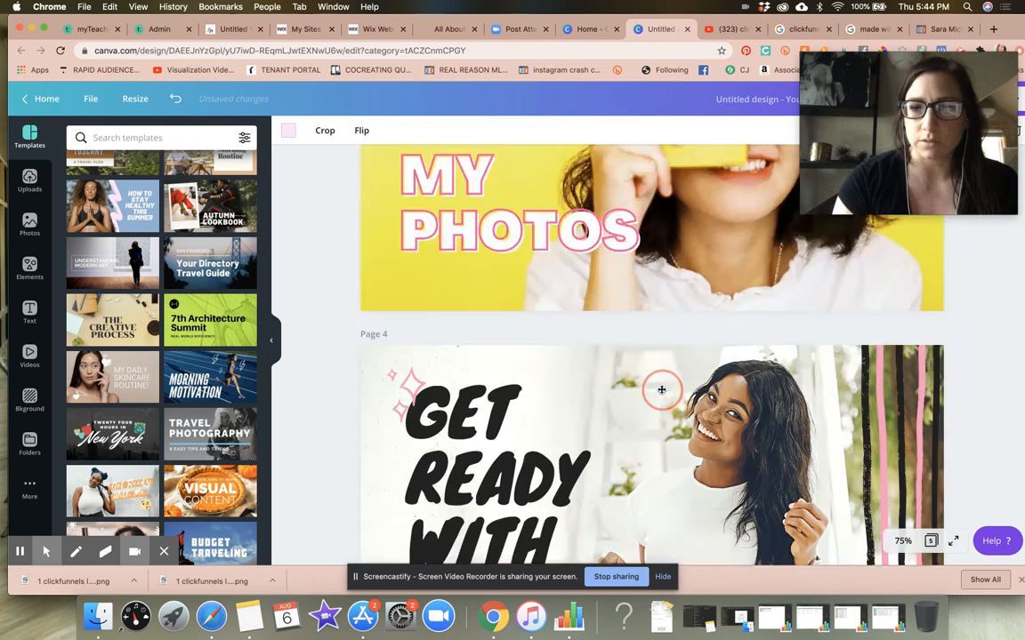
{"action": "scroll", "coordinate": [658, 316], "scroll_direction": "up", "scroll_amount": 10}
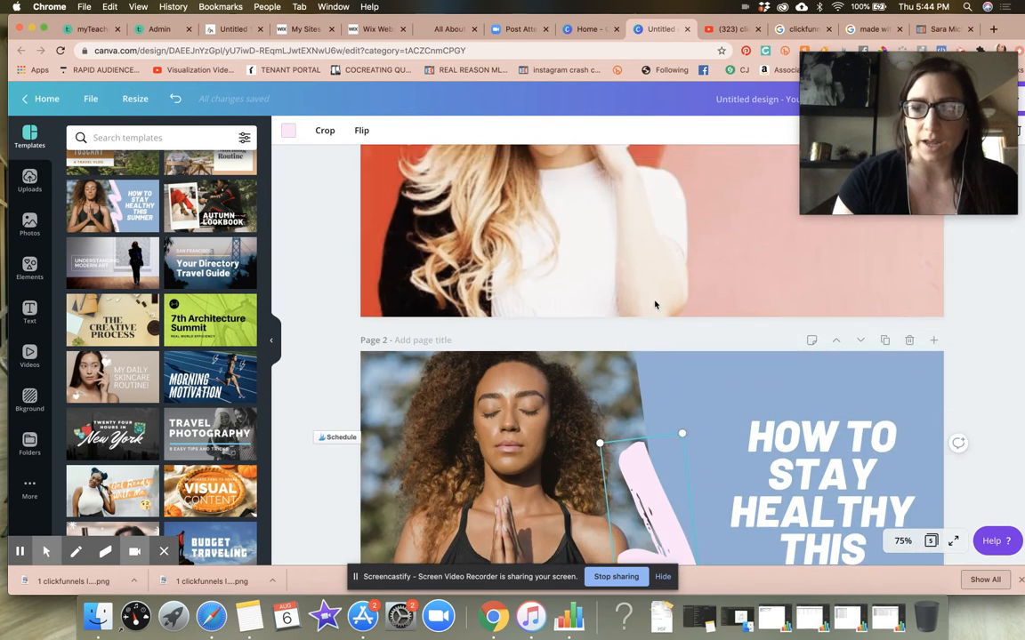
{"action": "scroll", "coordinate": [655, 305], "scroll_direction": "down", "scroll_amount": 3}
{"action": "left_click", "coordinate": [663, 326]}
{"action": "mouse_move", "coordinate": [660, 338]}
{"action": "left_mouse_down"}
{"action": "mouse_move", "coordinate": [652, 225]}
{"action": "mouse_move", "coordinate": [665, 244]}
{"action": "left_mouse_up"}
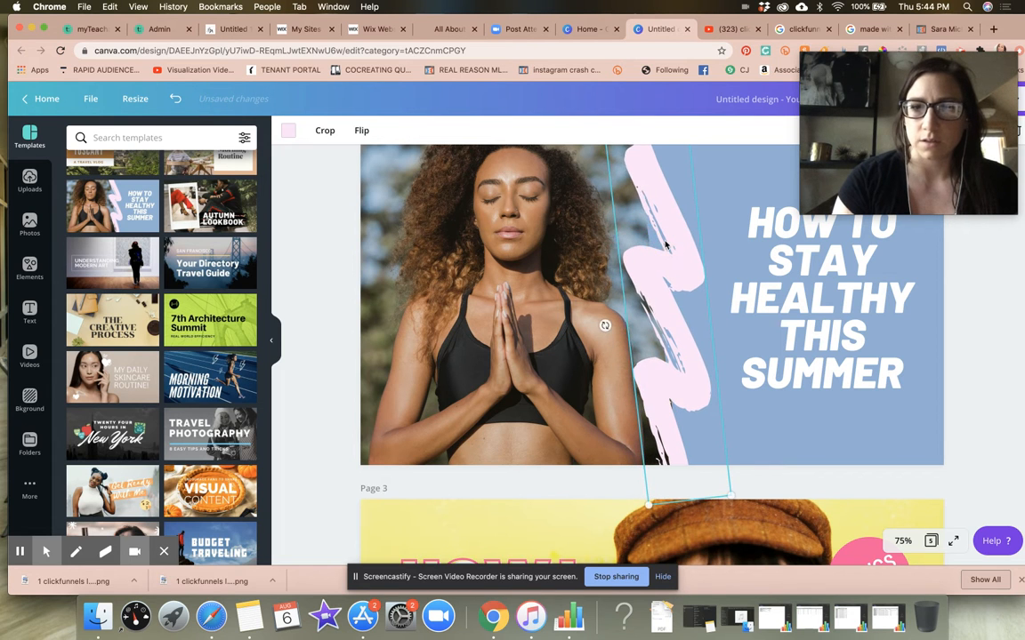
Move the purple "DSLR Photography Tips" banner from page 5 to the bottom edge of page 2.
{"action": "scroll", "coordinate": [670, 393], "scroll_direction": "down", "scroll_amount": 12}
{"action": "left_click", "coordinate": [826, 503]}
{"action": "left_click_drag", "start_coordinate": [803, 496], "coordinate": [780, 450]}
{"action": "scroll", "coordinate": [785, 427], "scroll_direction": "up", "scroll_amount": 5}
{"action": "scroll", "coordinate": [779, 415], "scroll_direction": "up", "scroll_amount": 2}
{"action": "scroll", "coordinate": [782, 449], "scroll_direction": "down", "scroll_amount": 2}
{"action": "scroll", "coordinate": [782, 450], "scroll_direction": "up", "scroll_amount": 6}
{"action": "scroll", "coordinate": [778, 448], "scroll_direction": "up", "scroll_amount": 5}
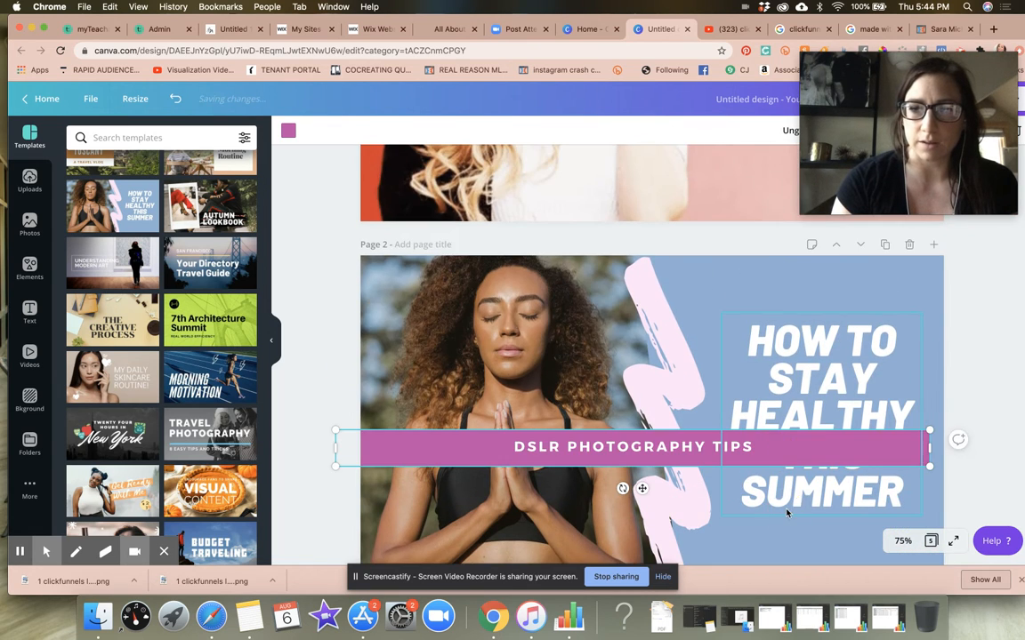
{"action": "scroll", "coordinate": [787, 514], "scroll_direction": "down", "scroll_amount": 5}
{"action": "scroll", "coordinate": [787, 513], "scroll_direction": "up", "scroll_amount": 3}
{"action": "left_click_drag", "start_coordinate": [449, 242], "coordinate": [451, 353]}
Replace page 2's "How to stay healthy this summer" heading with page 3's "How I edit my photos" text, placed over the blue panel.
{"action": "left_click_drag", "start_coordinate": [445, 442], "coordinate": [475, 146]}
{"action": "scroll", "coordinate": [813, 359], "scroll_direction": "up", "scroll_amount": 3}
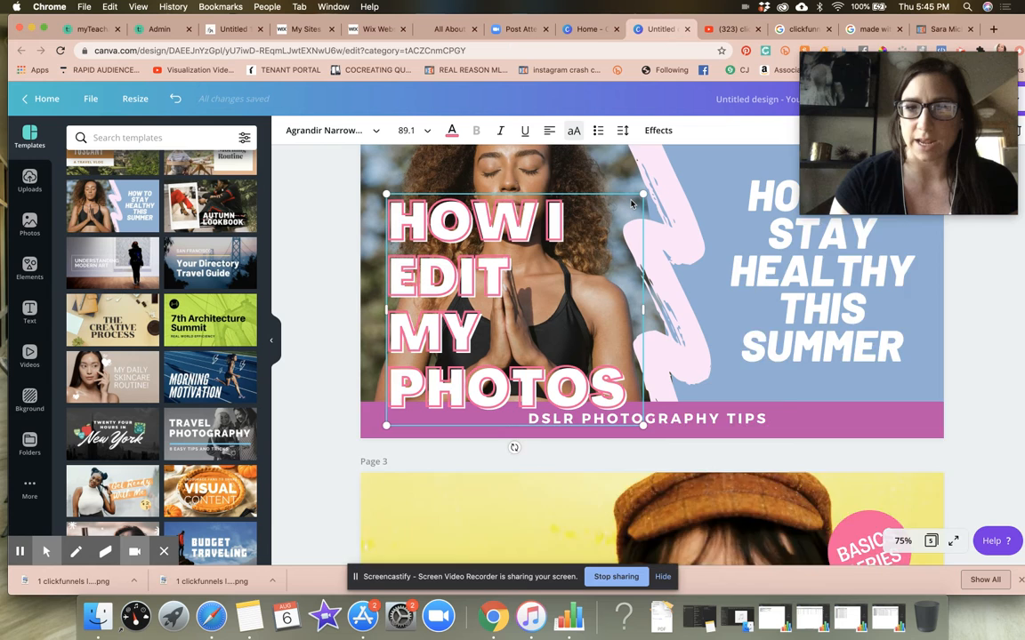
{"action": "left_click", "coordinate": [801, 378]}
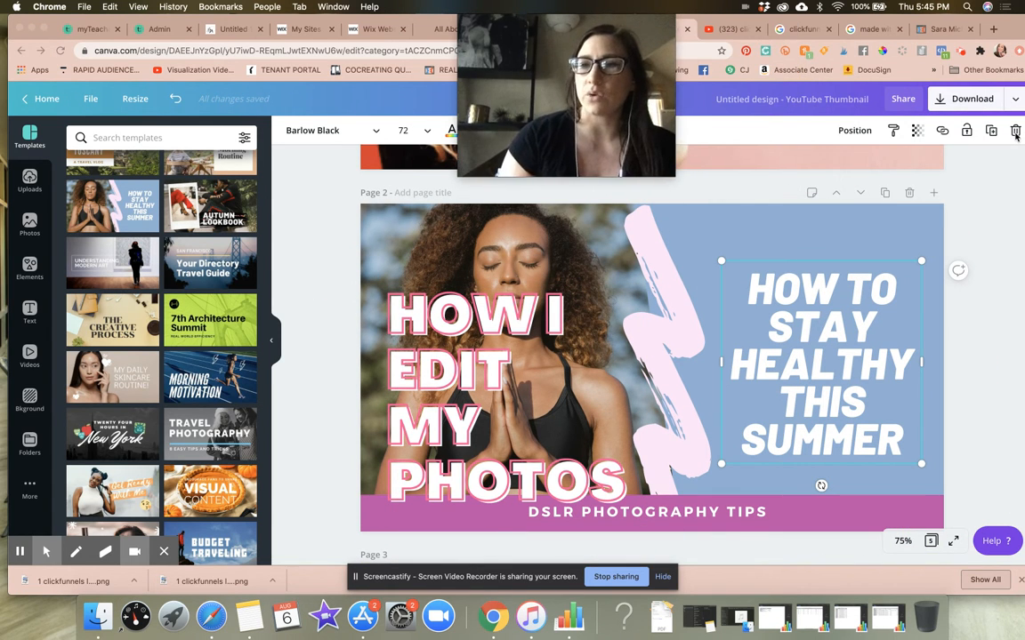
{"action": "left_click", "coordinate": [1014, 132]}
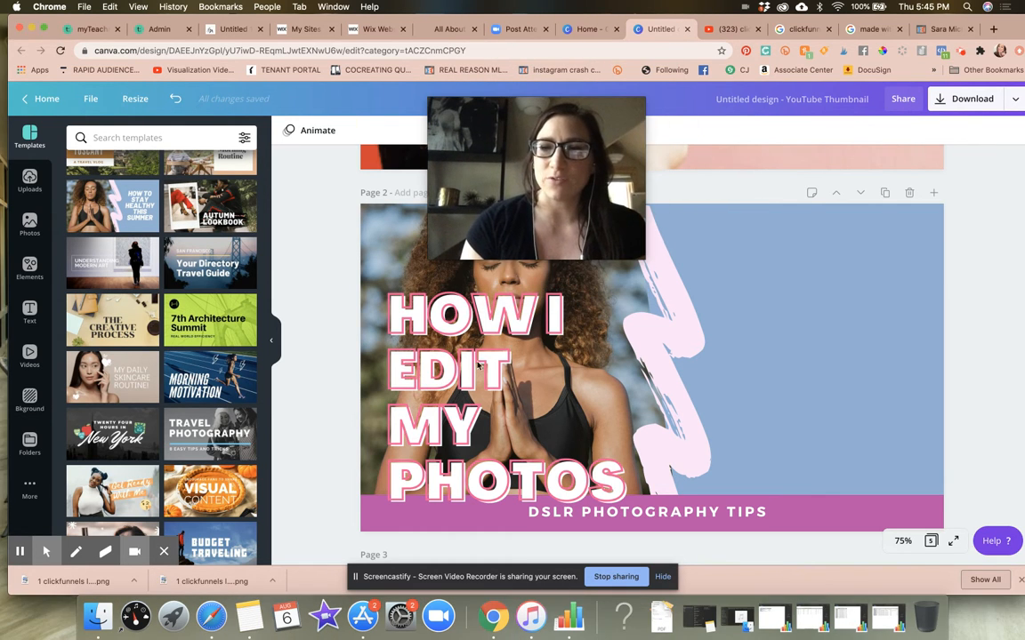
{"action": "left_click", "coordinate": [441, 364]}
{"action": "left_click_drag", "start_coordinate": [441, 364], "coordinate": [740, 311]}
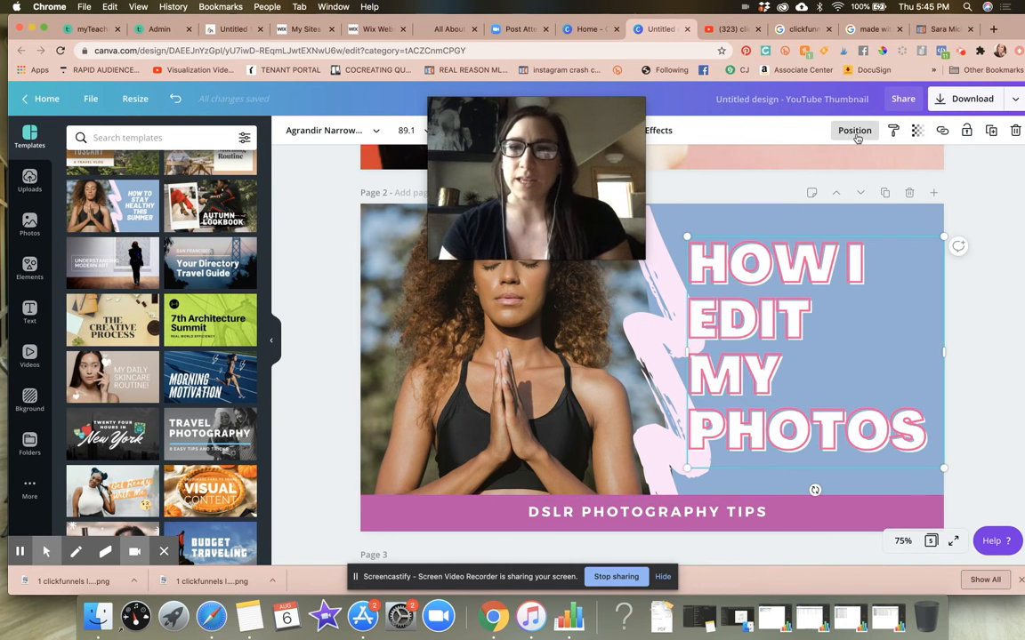
Bring the pink brush stroke on page 2 forward, in front of the heading and the purple banner.
{"action": "left_click", "coordinate": [855, 132]}
{"action": "left_click", "coordinate": [798, 168]}
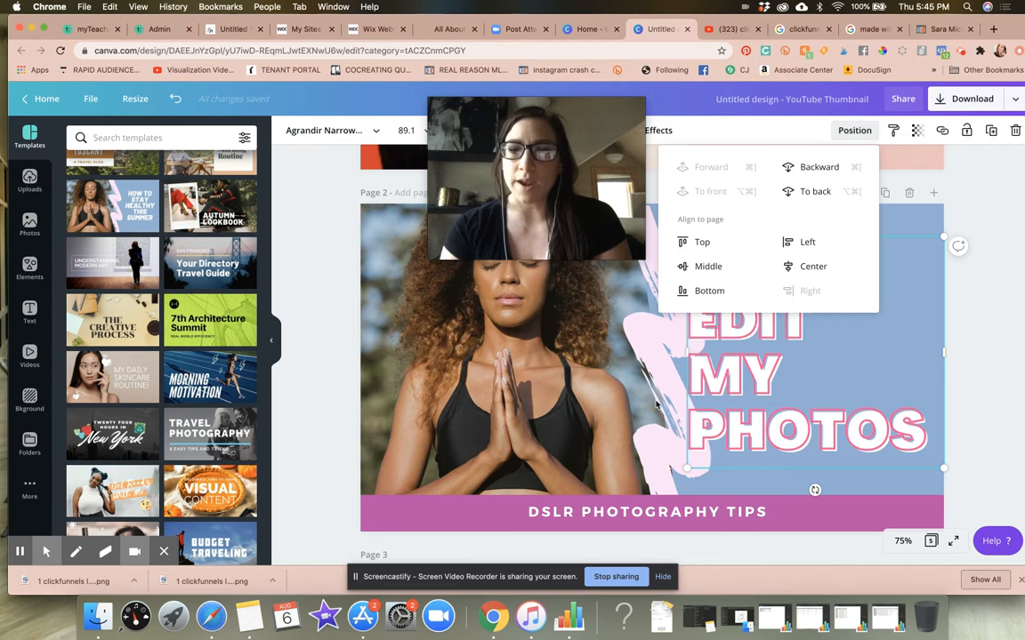
{"action": "left_click", "coordinate": [661, 351]}
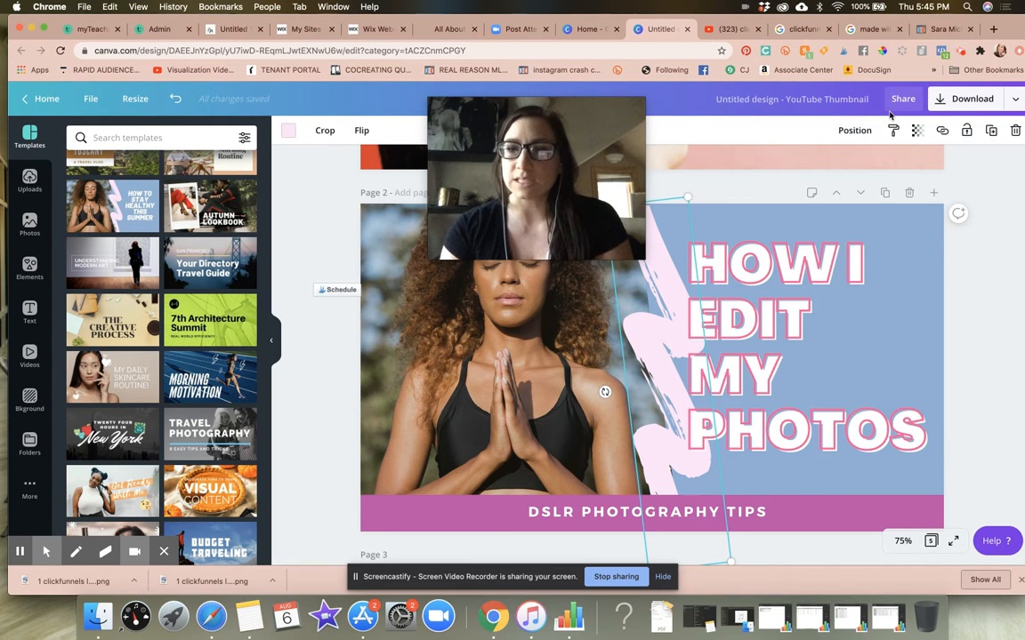
{"action": "left_click", "coordinate": [855, 131]}
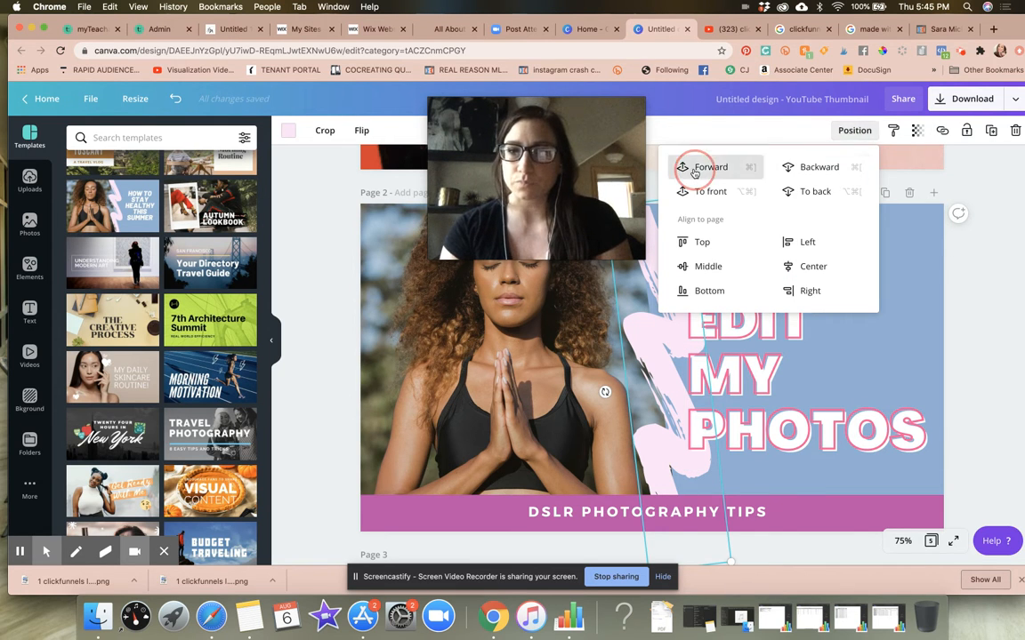
{"action": "left_click", "coordinate": [695, 169]}
{"action": "left_click", "coordinate": [694, 171]}
{"action": "left_click", "coordinate": [695, 169]}
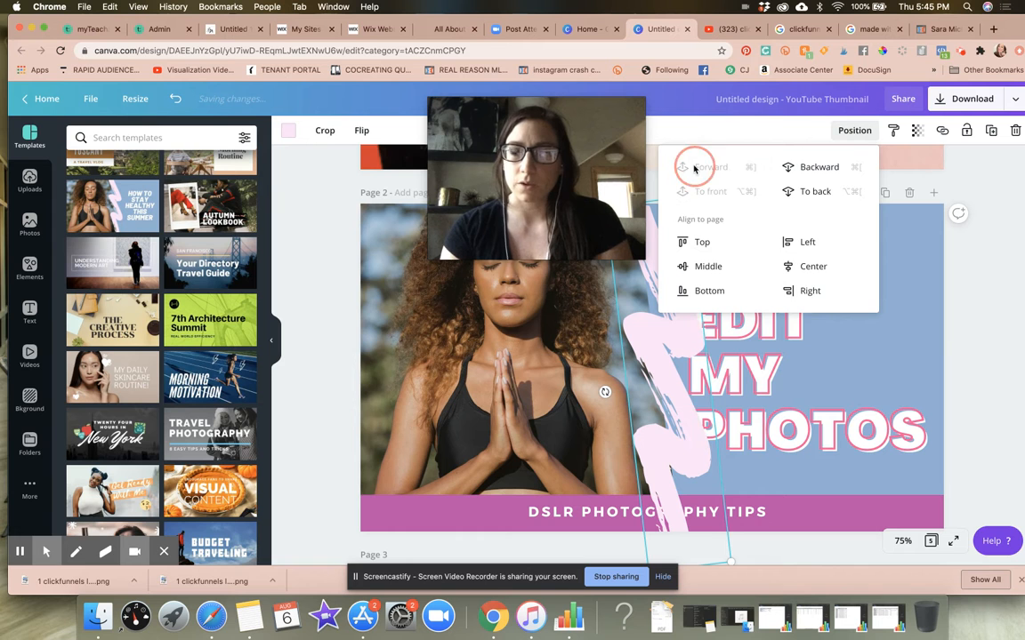
{"action": "left_click", "coordinate": [965, 349]}
Shift the pink brush stroke slightly toward the photo and layer it behind the heading and banner but above the photo and blue panel.
{"action": "mouse_move", "coordinate": [677, 333]}
{"action": "left_mouse_down"}
{"action": "mouse_move", "coordinate": [705, 305]}
{"action": "mouse_move", "coordinate": [801, 322]}
{"action": "mouse_move", "coordinate": [613, 332]}
{"action": "mouse_move", "coordinate": [668, 323]}
{"action": "left_mouse_up"}
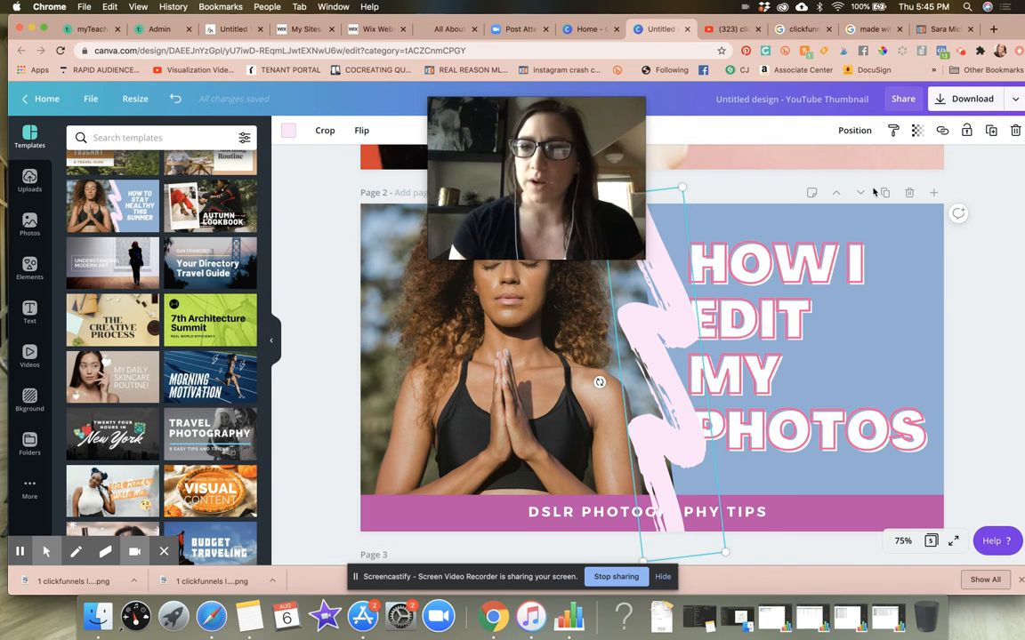
{"action": "left_click", "coordinate": [849, 131]}
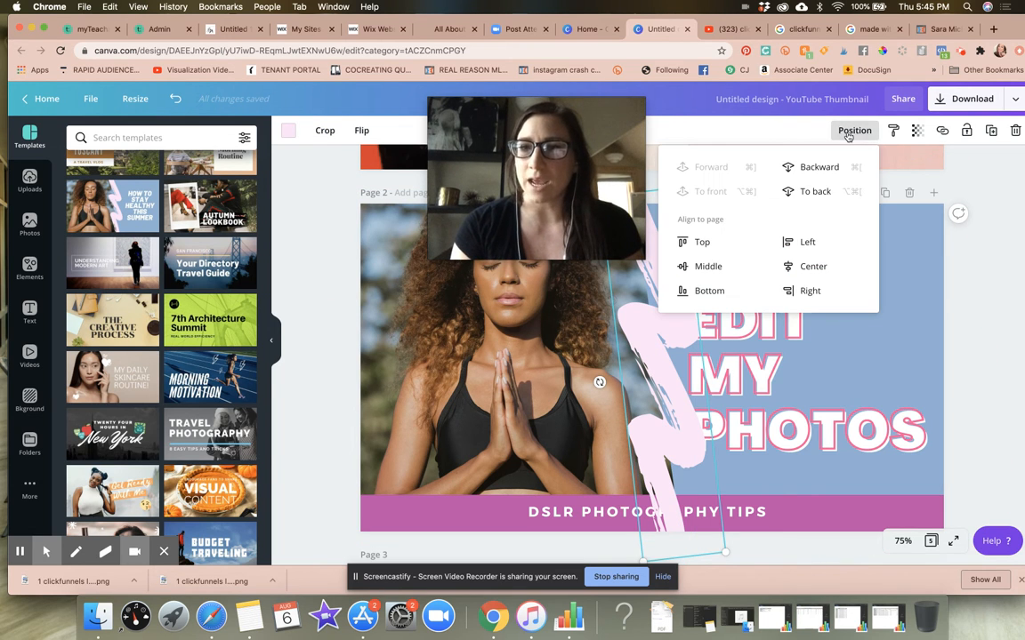
{"action": "left_click", "coordinate": [805, 169]}
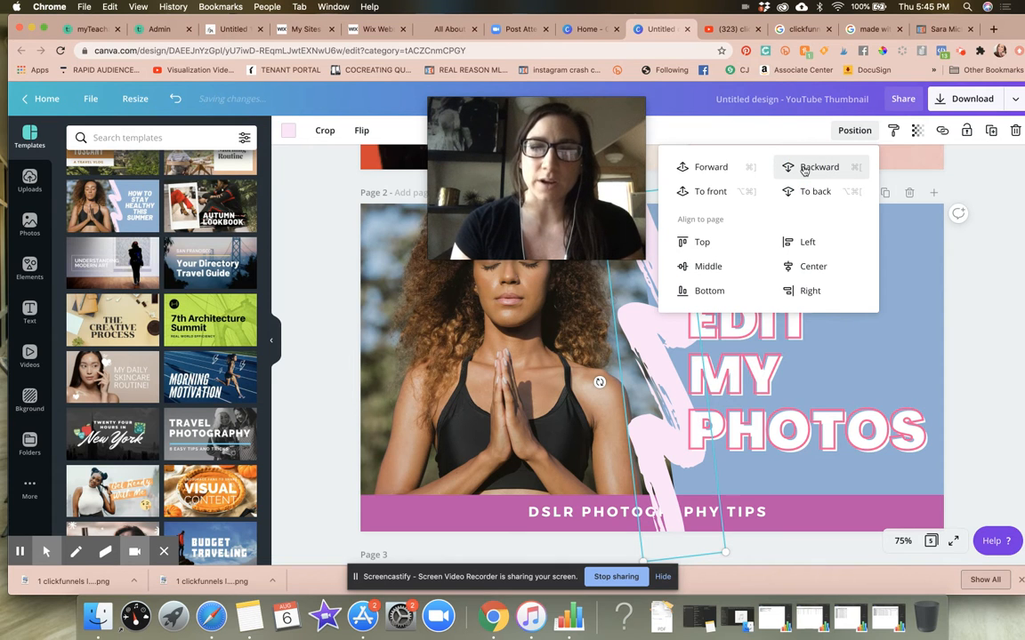
{"action": "left_click", "coordinate": [805, 172]}
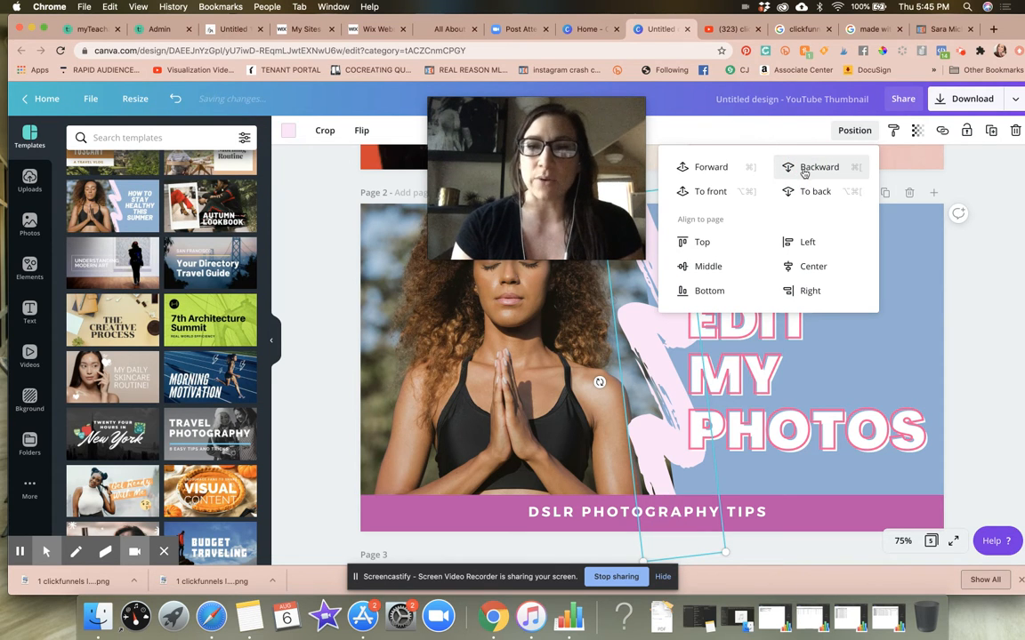
{"action": "left_click", "coordinate": [805, 194]}
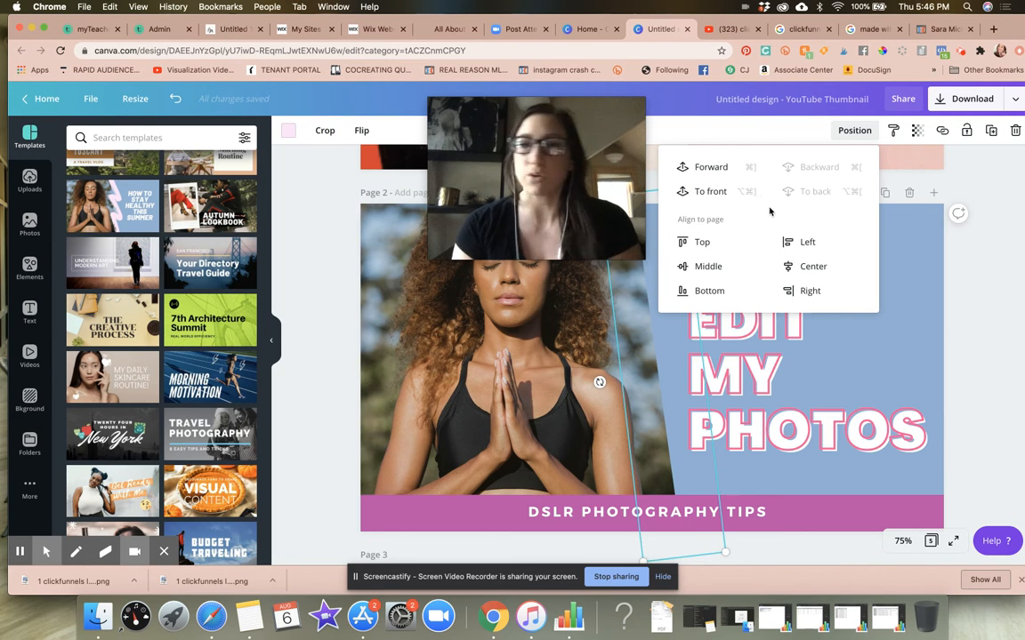
{"action": "left_click", "coordinate": [723, 176]}
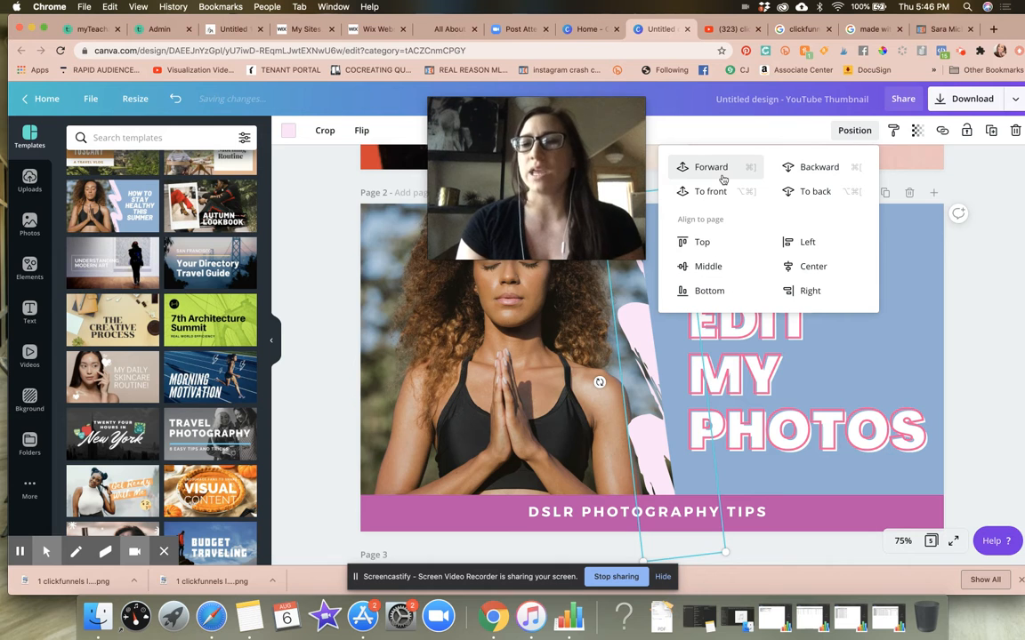
{"action": "left_click", "coordinate": [722, 179]}
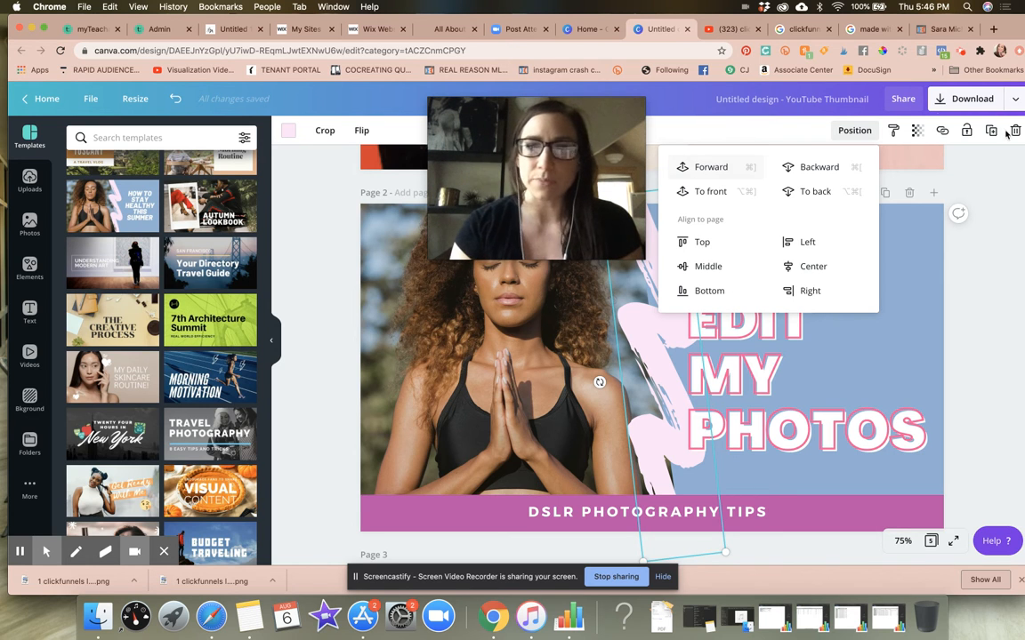
{"action": "left_click", "coordinate": [1010, 267]}
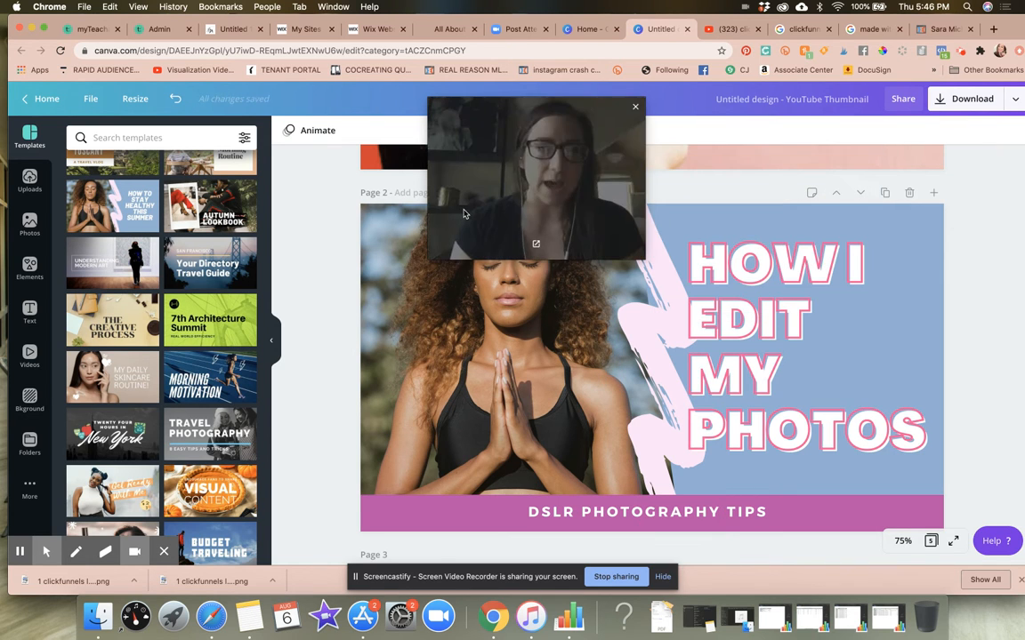
Recolour page 2's blue panel with the black from the document colors.
{"action": "left_click", "coordinate": [772, 318]}
{"action": "double_click", "coordinate": [773, 318]}
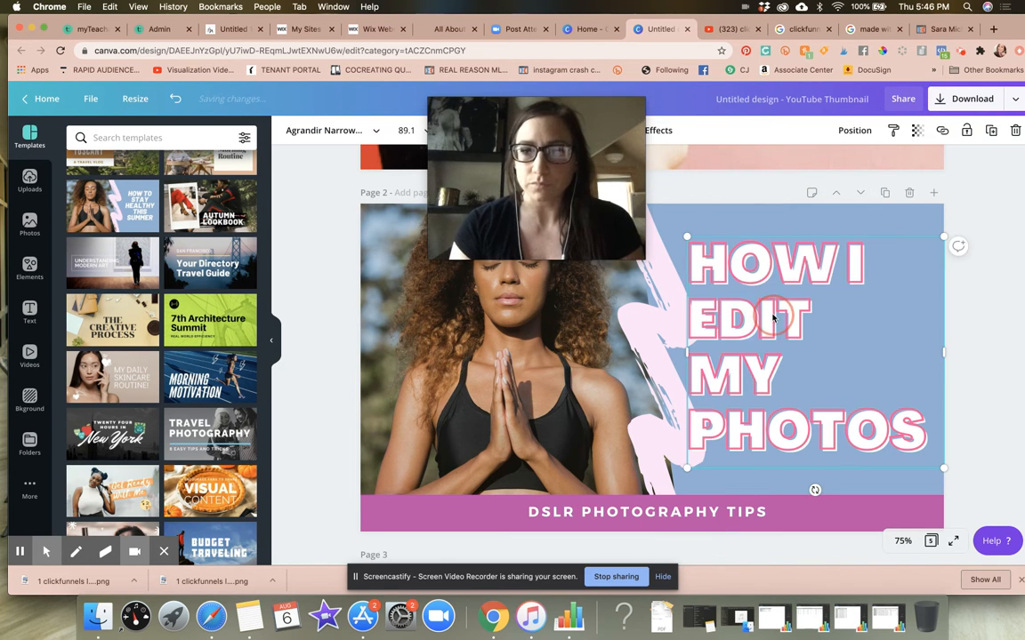
{"action": "left_click", "coordinate": [793, 229]}
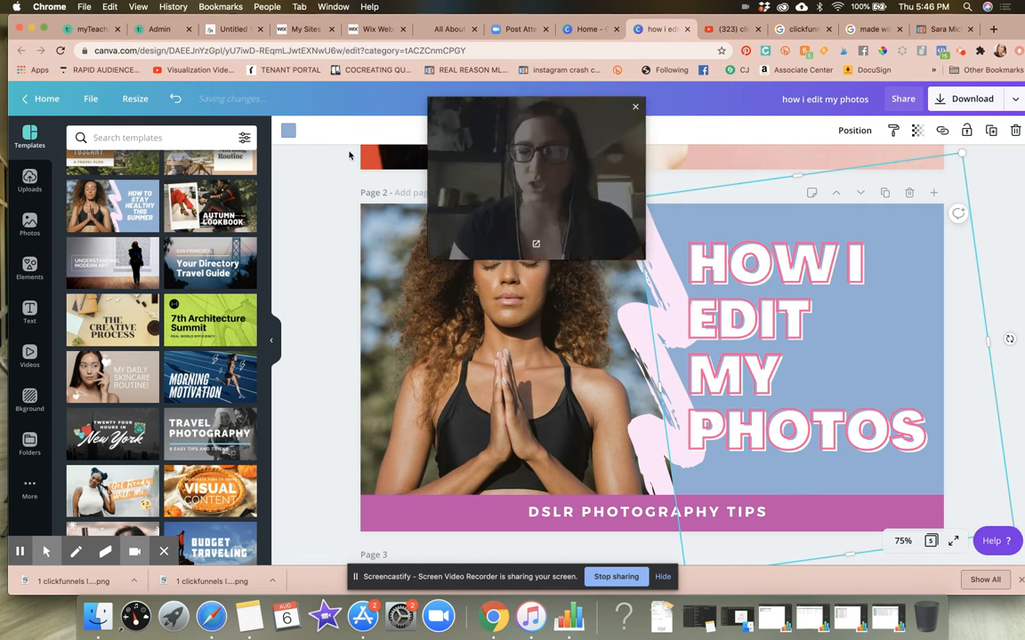
{"action": "left_click", "coordinate": [287, 131]}
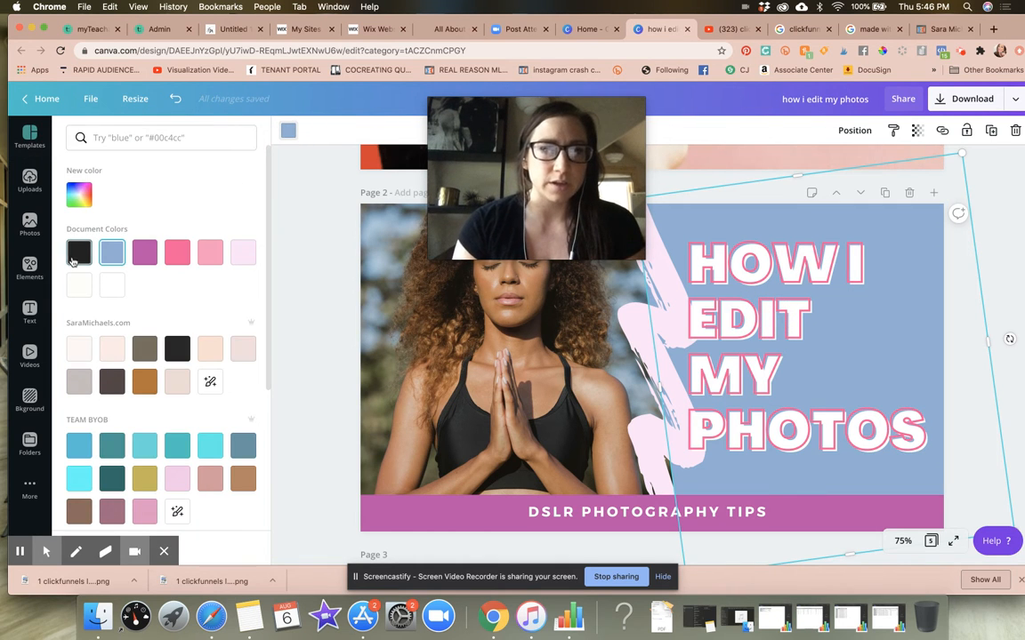
{"action": "left_click", "coordinate": [73, 256]}
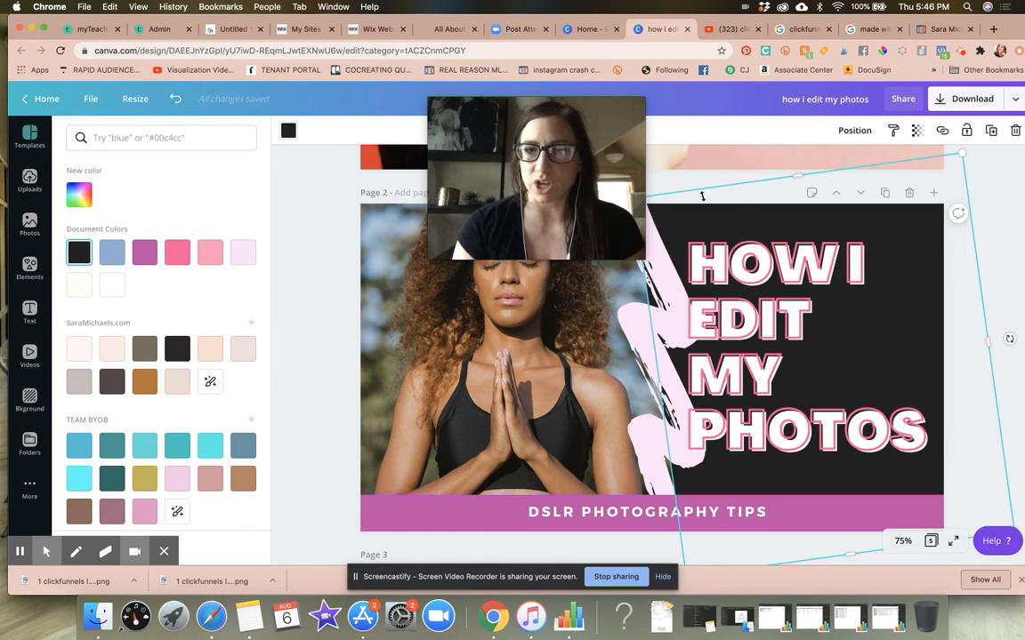
Replace the "How I edit my photos" text on page 2 with "AFFILIATE" and "+ MY BRIBE" on a new line.
{"action": "left_click", "coordinate": [742, 305]}
{"action": "mouse_move", "coordinate": [741, 306]}
{"action": "left_mouse_down"}
{"action": "mouse_move", "coordinate": [772, 283]}
{"action": "mouse_move", "coordinate": [754, 293]}
{"action": "left_mouse_up"}
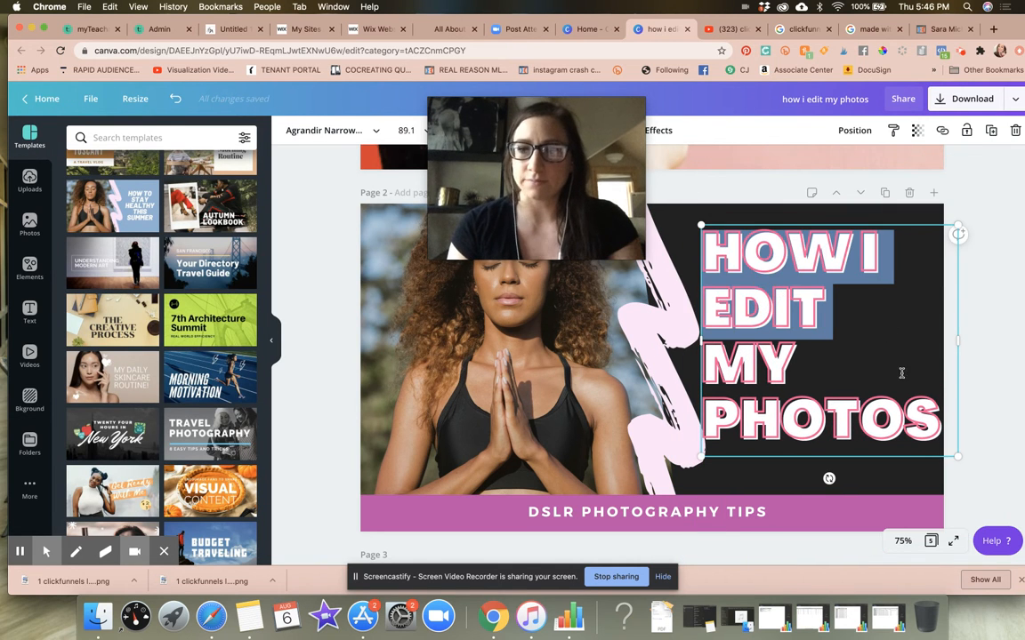
{"action": "left_click_drag", "start_coordinate": [932, 408], "coordinate": [708, 256]}
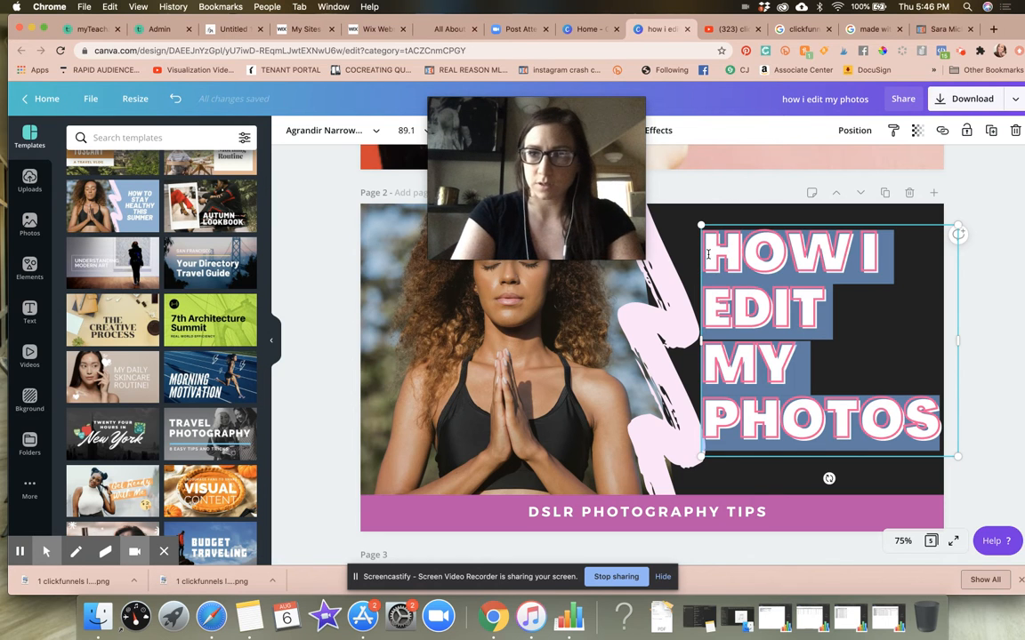
{"action": "type", "text": "AFFILIATE"}
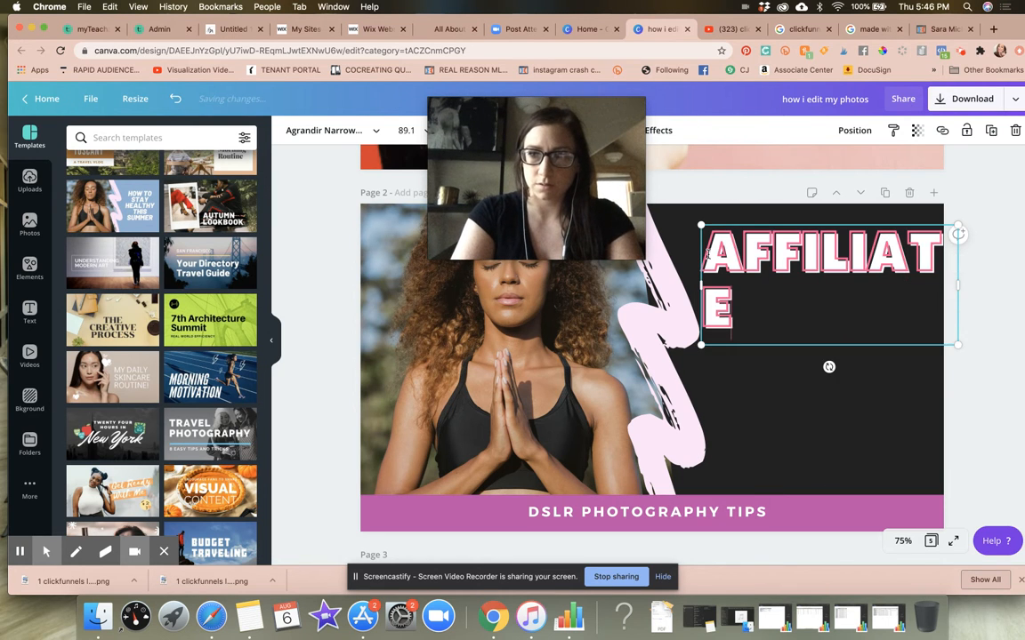
{"action": "key", "text": "Return"}
{"action": "type", "text": "+ MY BRIBE"}
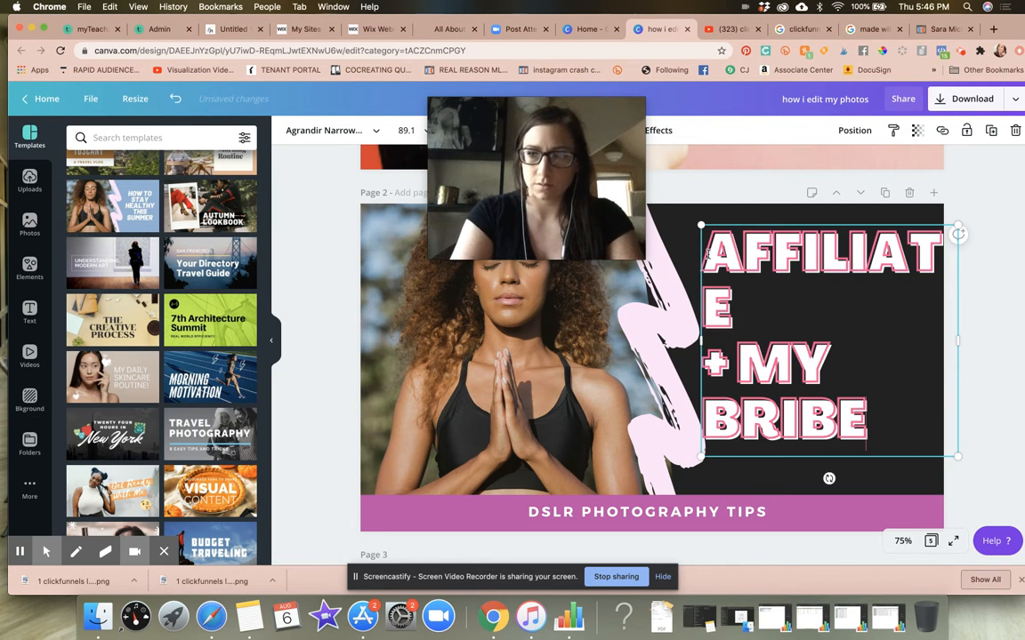
Fit the heading on two lines at size 72.2 above the purple banner, and move the brush stroke clear of it toward the photo.
{"action": "left_click_drag", "start_coordinate": [702, 340], "coordinate": [641, 342]}
{"action": "left_click_drag", "start_coordinate": [956, 346], "coordinate": [898, 322]}
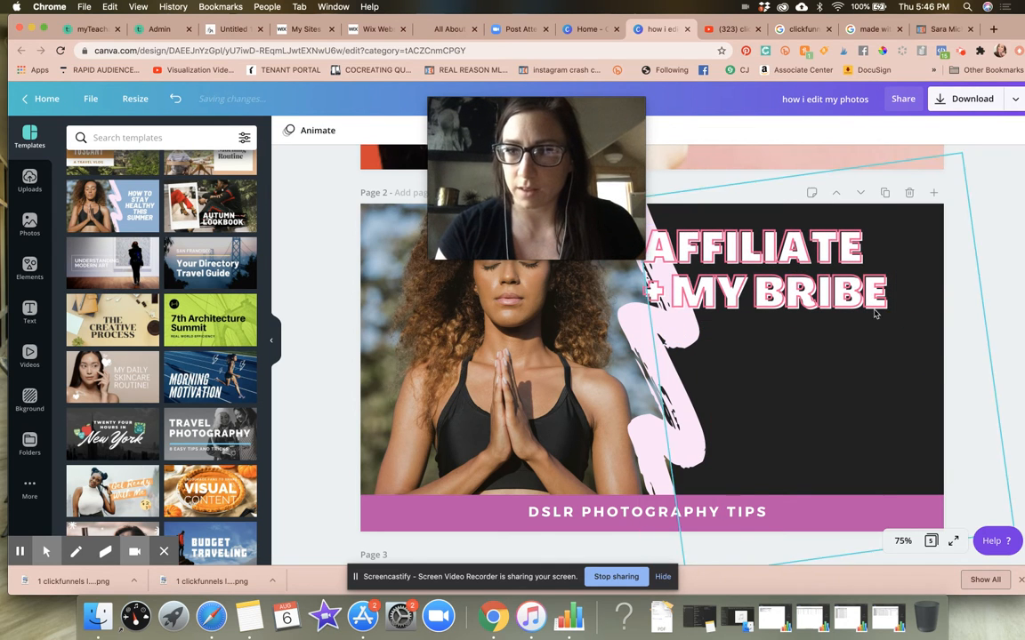
{"action": "mouse_move", "coordinate": [836, 302]}
{"action": "left_mouse_down"}
{"action": "mouse_move", "coordinate": [914, 425]}
{"action": "mouse_move", "coordinate": [882, 419]}
{"action": "left_mouse_up"}
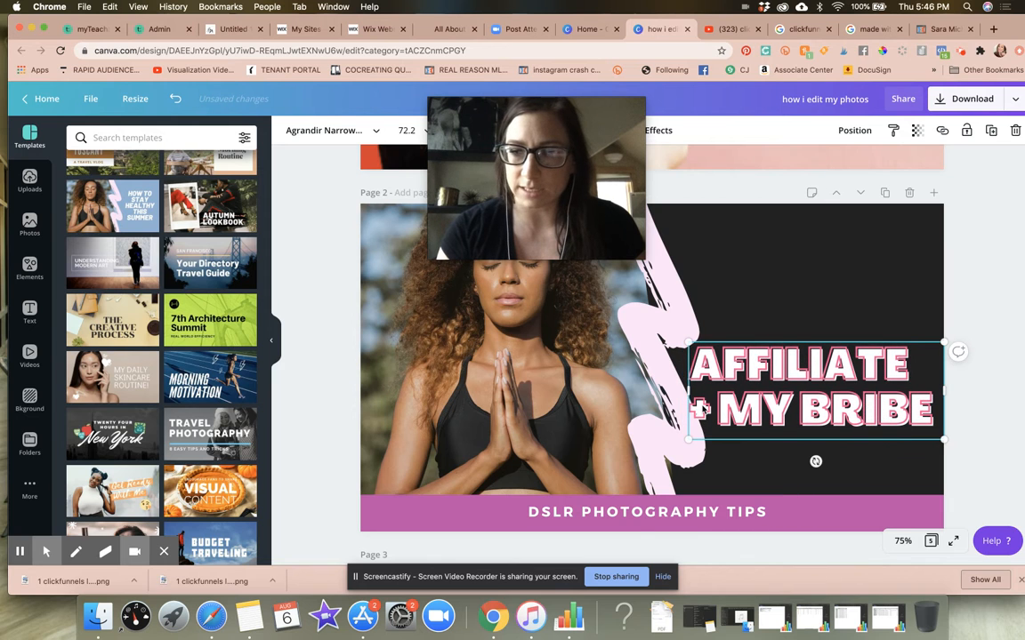
{"action": "mouse_move", "coordinate": [665, 417]}
{"action": "left_mouse_down"}
{"action": "mouse_move", "coordinate": [637, 396]}
{"action": "mouse_move", "coordinate": [653, 396]}
{"action": "left_mouse_up"}
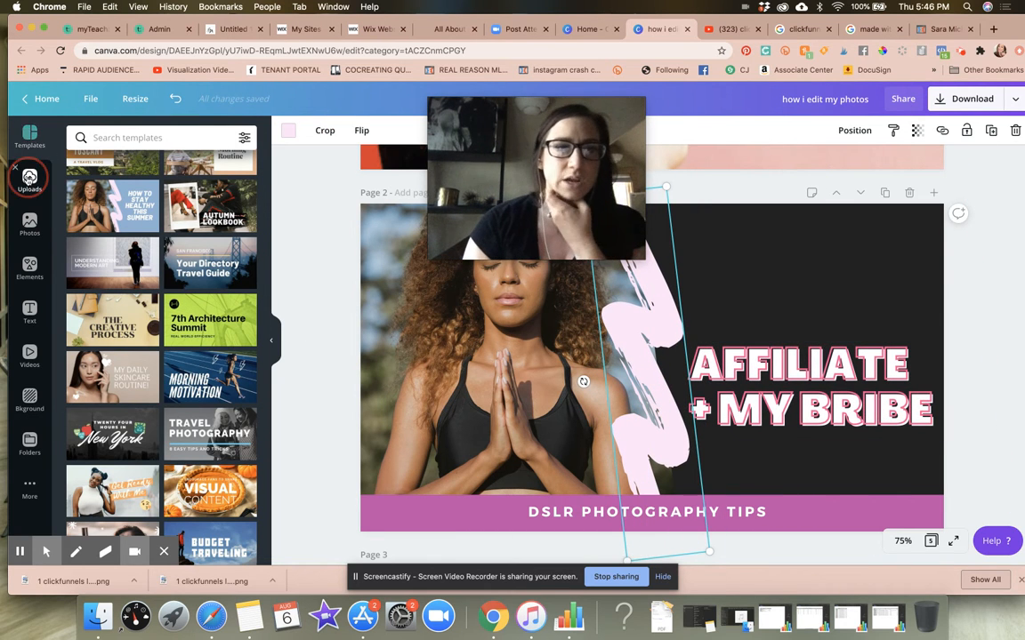
Start an image upload and browse to the 3 BUSINESS folder in Google Drive.
{"action": "left_click", "coordinate": [29, 178]}
{"action": "left_click", "coordinate": [129, 140]}
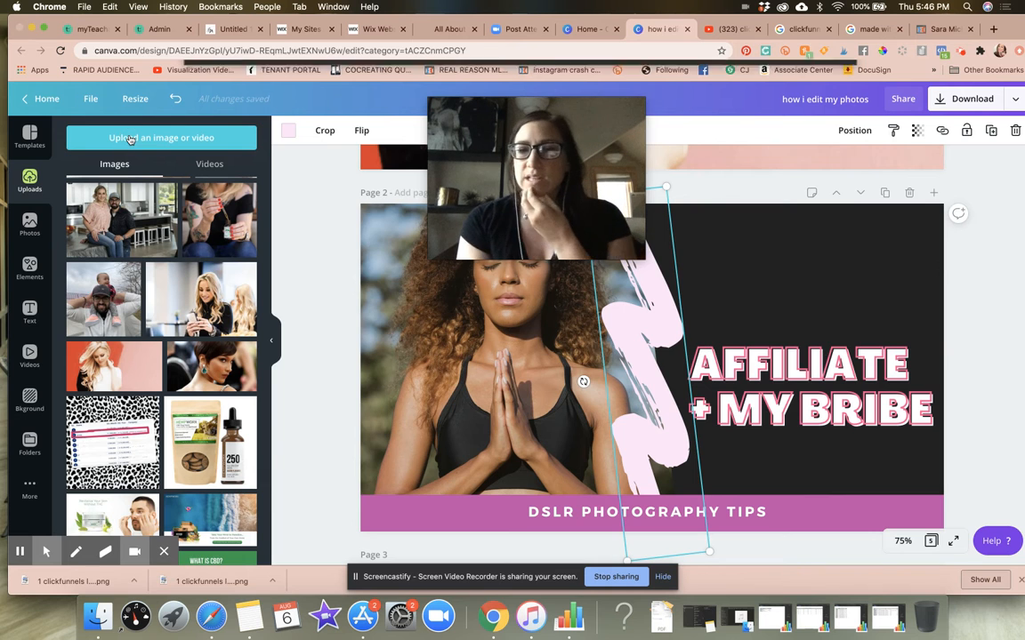
{"action": "left_click_drag", "start_coordinate": [614, 150], "coordinate": [860, 116]}
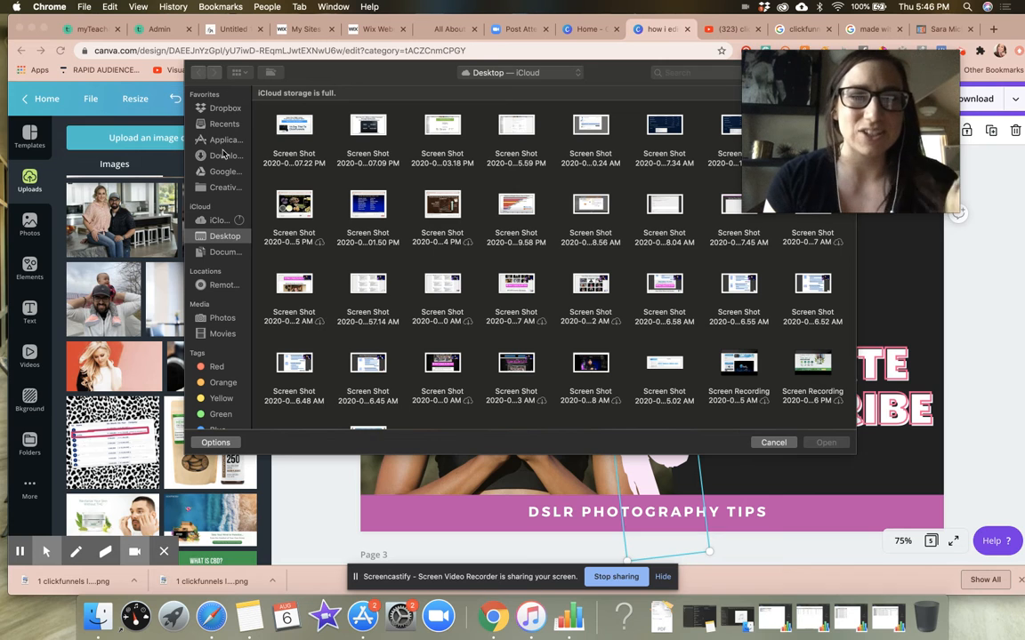
{"action": "left_click", "coordinate": [224, 157]}
{"action": "left_click", "coordinate": [214, 171]}
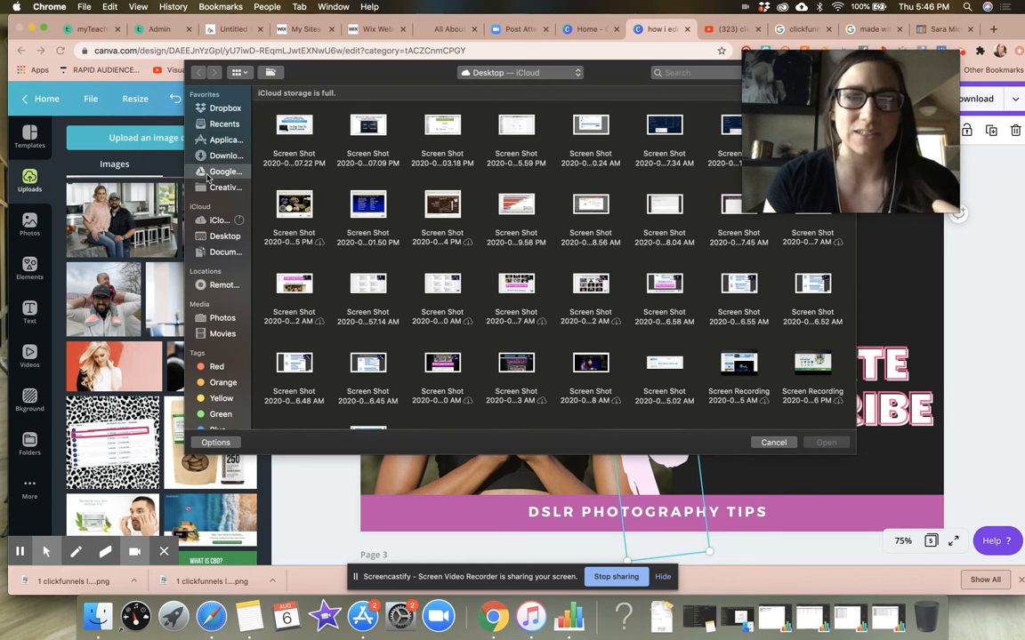
{"action": "mouse_move", "coordinate": [806, 100]}
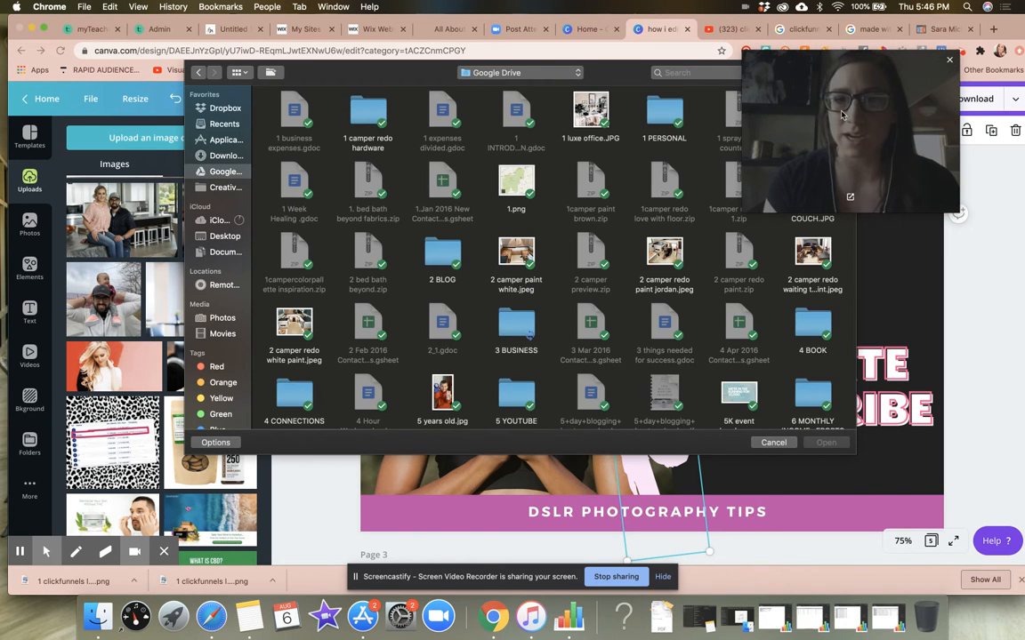
{"action": "left_click_drag", "start_coordinate": [861, 135], "coordinate": [938, 142]}
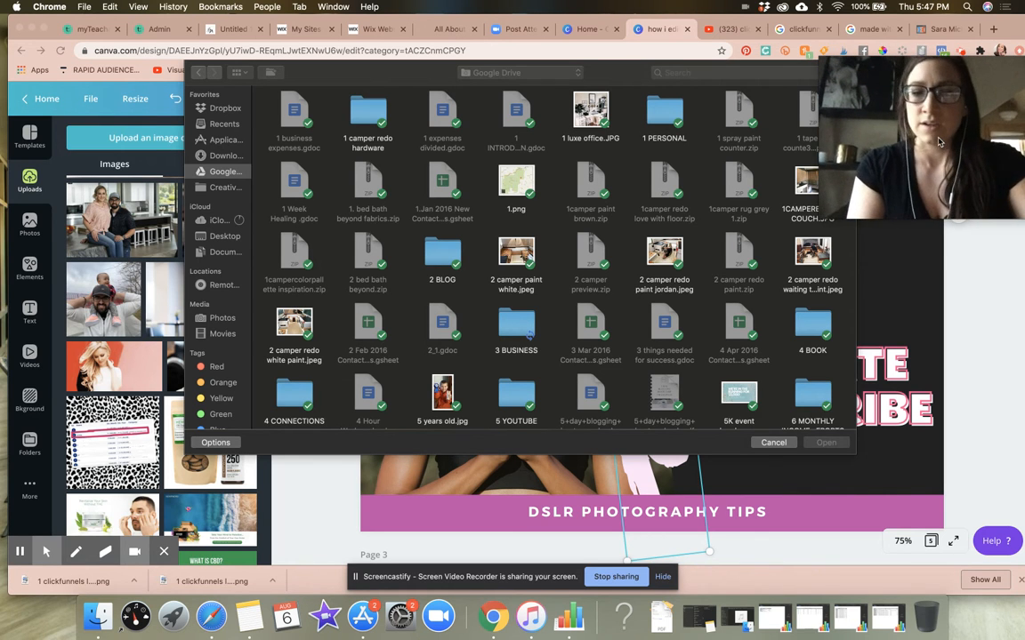
{"action": "double_click", "coordinate": [525, 333]}
{"action": "left_click", "coordinate": [525, 333]}
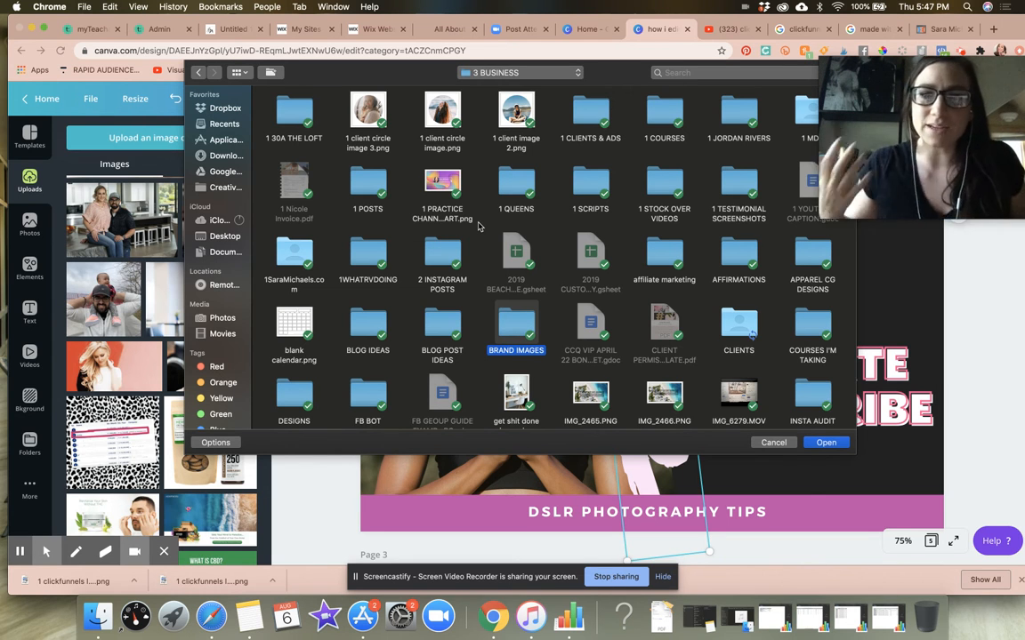
{"action": "left_click_drag", "start_coordinate": [1000, 113], "coordinate": [999, 90]}
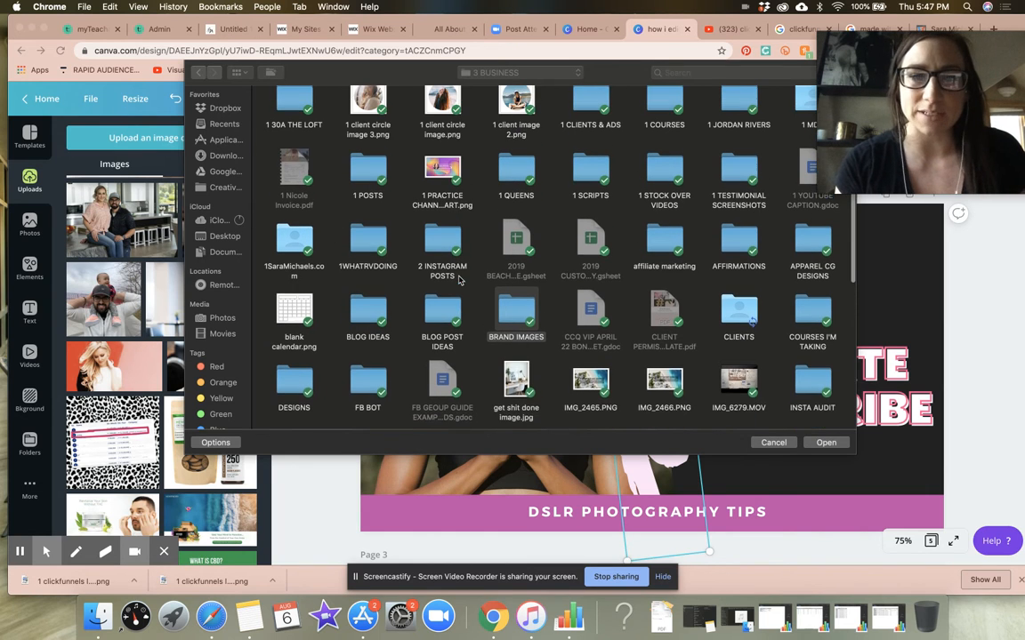
{"action": "left_click", "coordinate": [569, 82]}
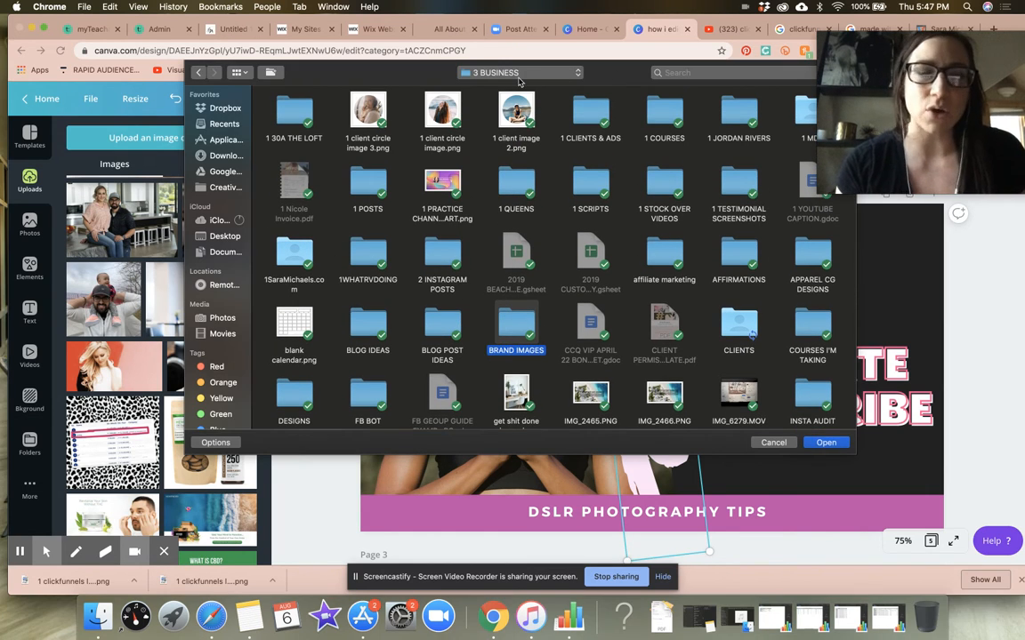
{"action": "left_click_drag", "start_coordinate": [868, 84], "coordinate": [864, 67]}
{"action": "left_click", "coordinate": [616, 78]}
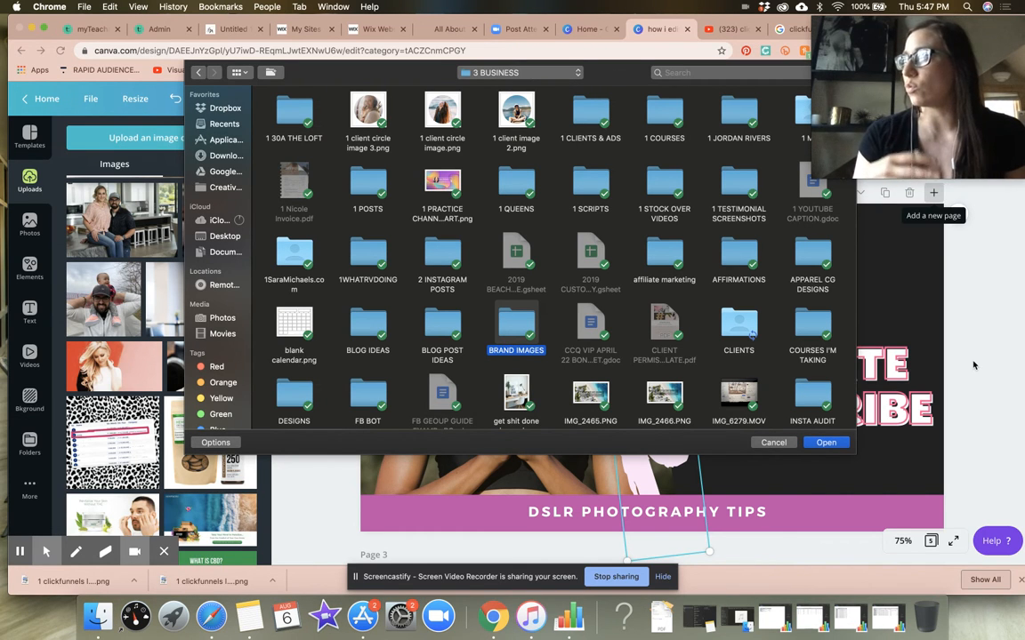
Search the computer's files for "AFFILIATE" and "clickfunnels logo", and upload the black ClickFunnels logo PNG.
{"action": "left_click", "coordinate": [737, 72]}
{"action": "type", "text": "AFFILIATE"}
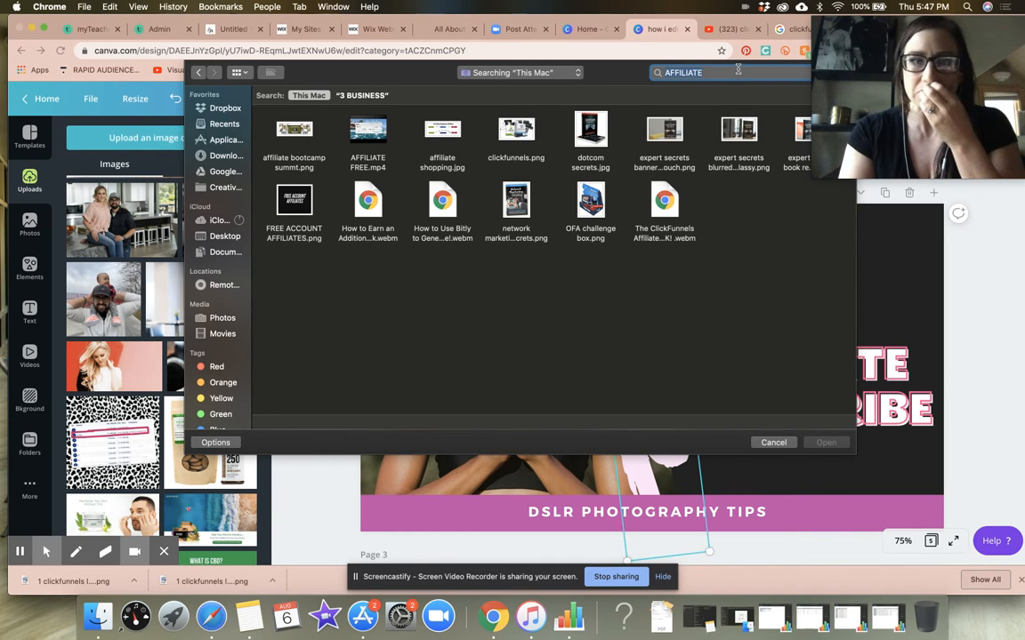
{"action": "type", "text": "clickfunnels logo"}
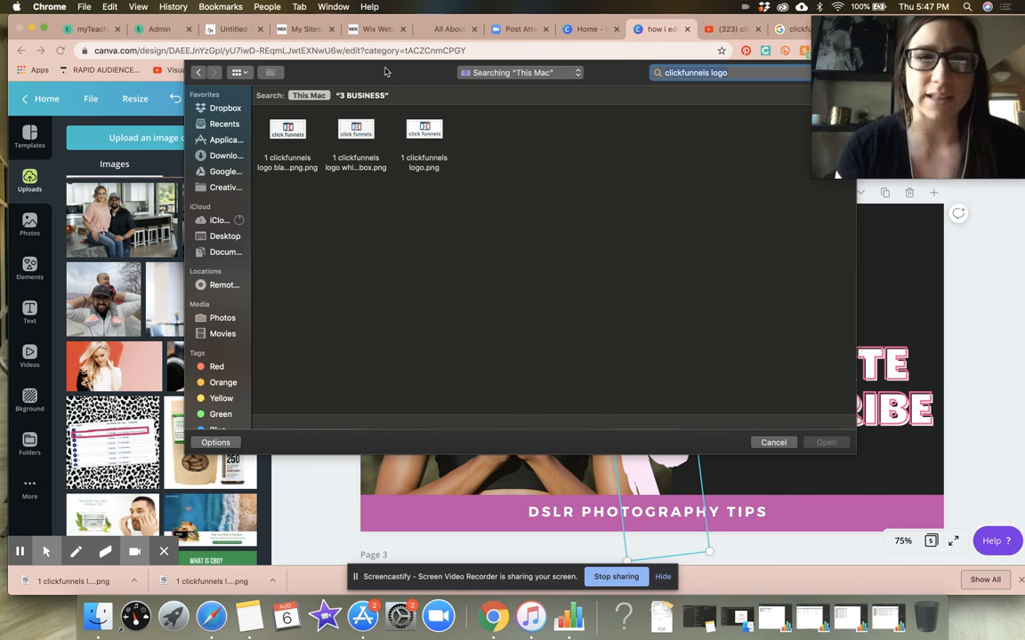
{"action": "left_click", "coordinate": [283, 133]}
{"action": "left_click", "coordinate": [827, 442]}
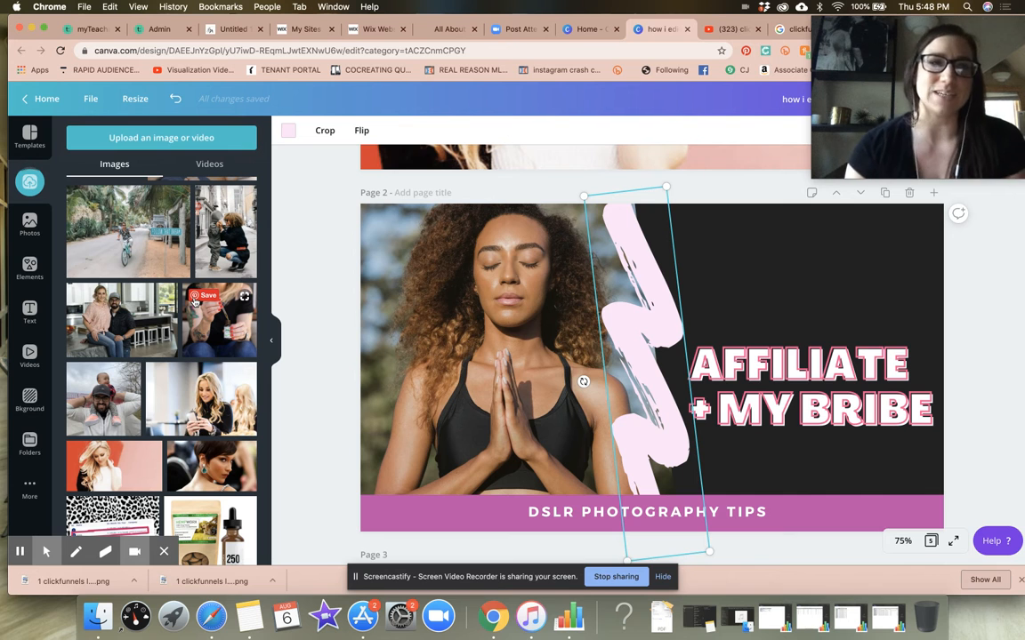
Try the uploaded transparent ClickFunnels logo over page 2's black panel and delete it from the page.
{"action": "scroll", "coordinate": [151, 400], "scroll_direction": "up", "scroll_amount": 5}
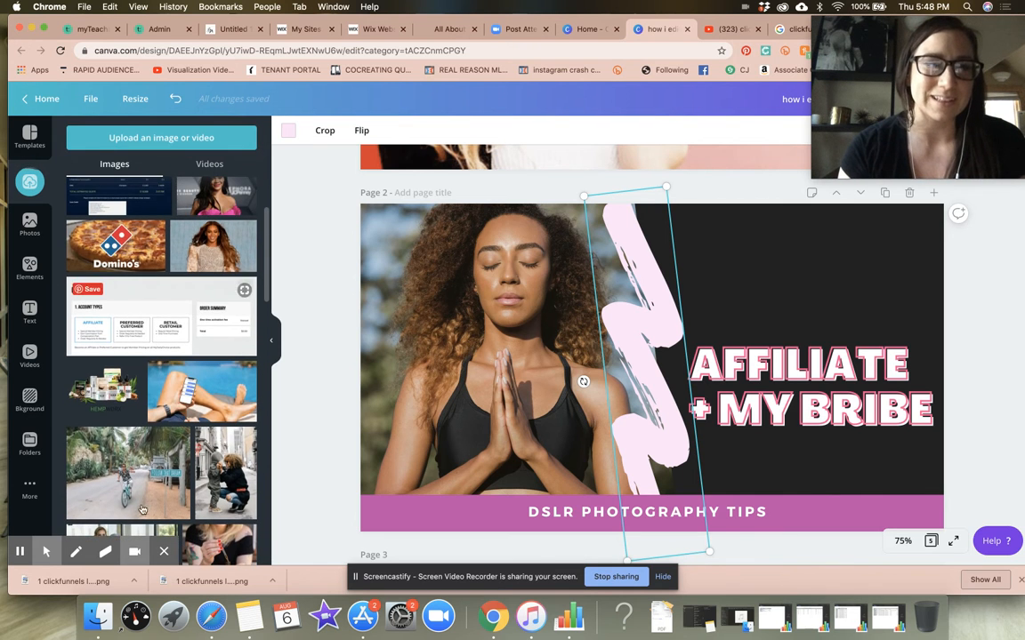
{"action": "scroll", "coordinate": [151, 338], "scroll_direction": "up", "scroll_amount": 3}
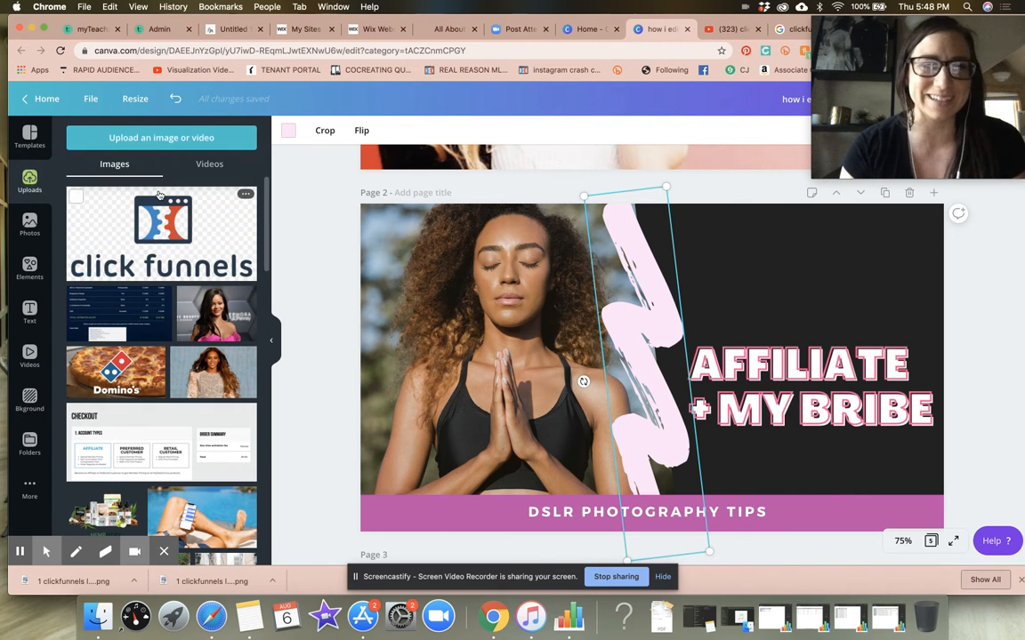
{"action": "left_click", "coordinate": [165, 222]}
{"action": "left_click_drag", "start_coordinate": [534, 306], "coordinate": [662, 234]}
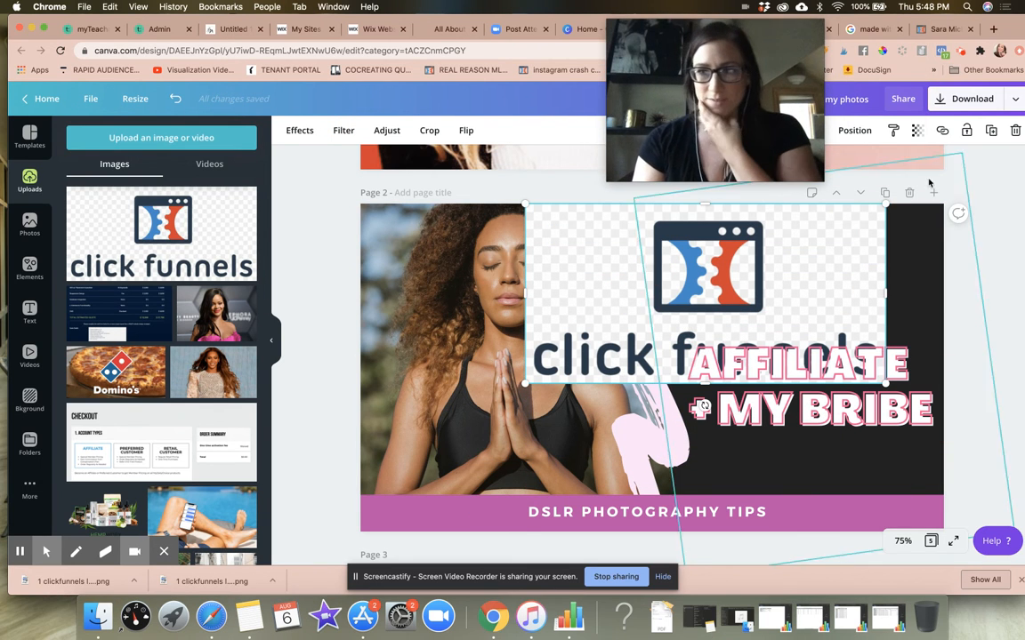
{"action": "left_click", "coordinate": [1015, 130]}
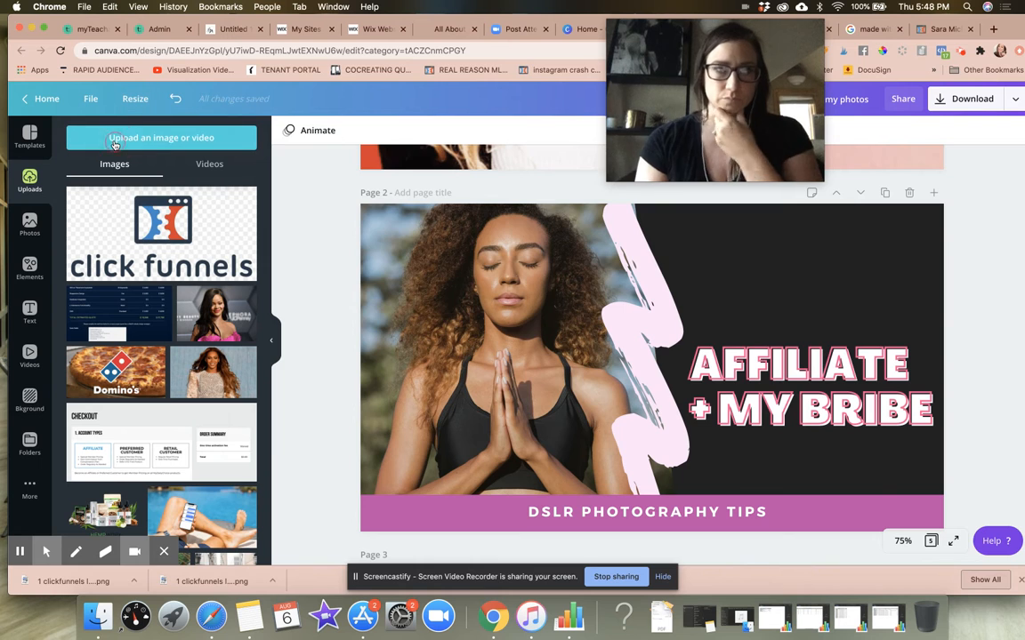
Upload the white-box ClickFunnels logo PNG from the CLICKFUNNELS folder and add it to page 2.
{"action": "left_click", "coordinate": [114, 142]}
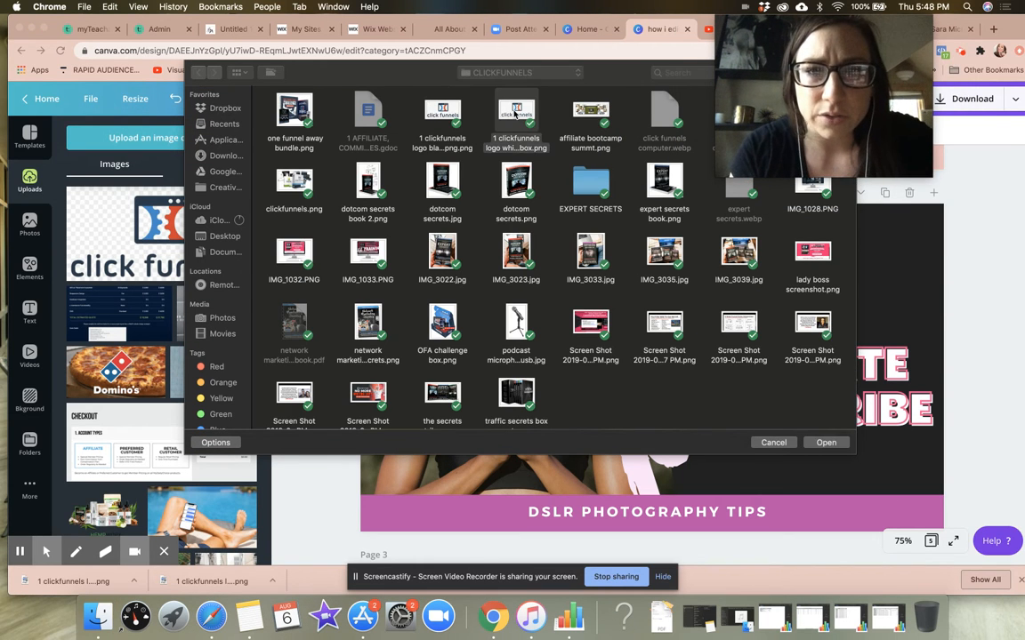
{"action": "left_click", "coordinate": [516, 113]}
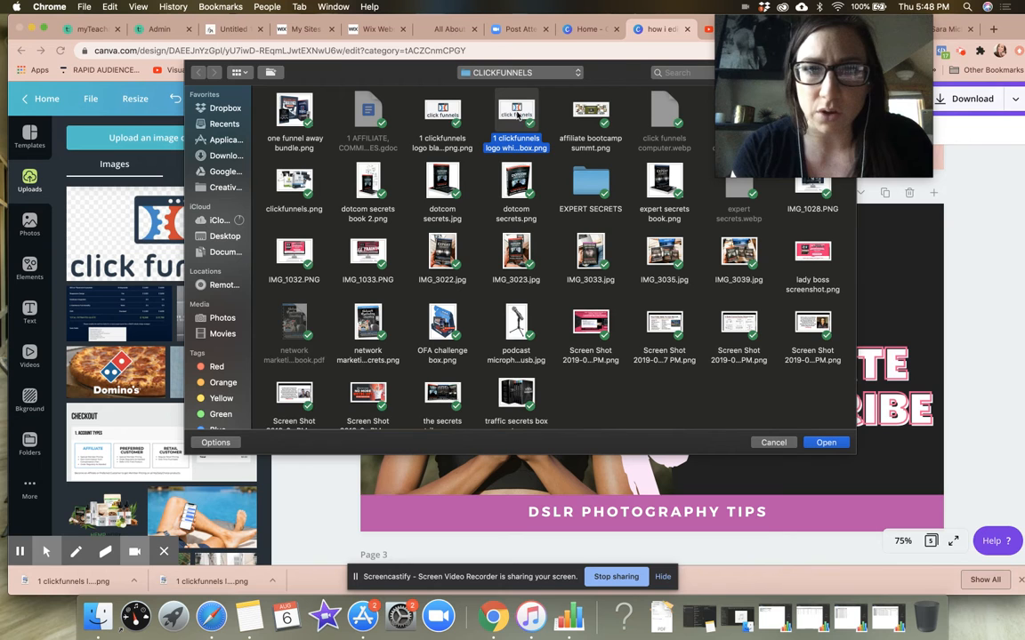
{"action": "scroll", "coordinate": [514, 112], "scroll_direction": "down", "scroll_amount": 1}
{"action": "scroll", "coordinate": [521, 111], "scroll_direction": "up", "scroll_amount": 1}
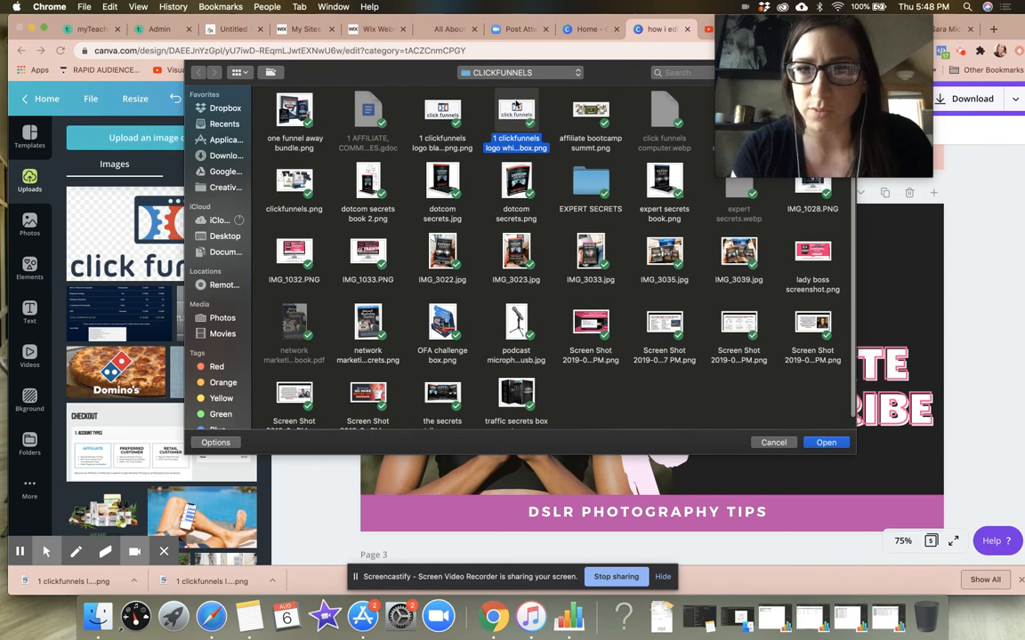
{"action": "double_click", "coordinate": [516, 107]}
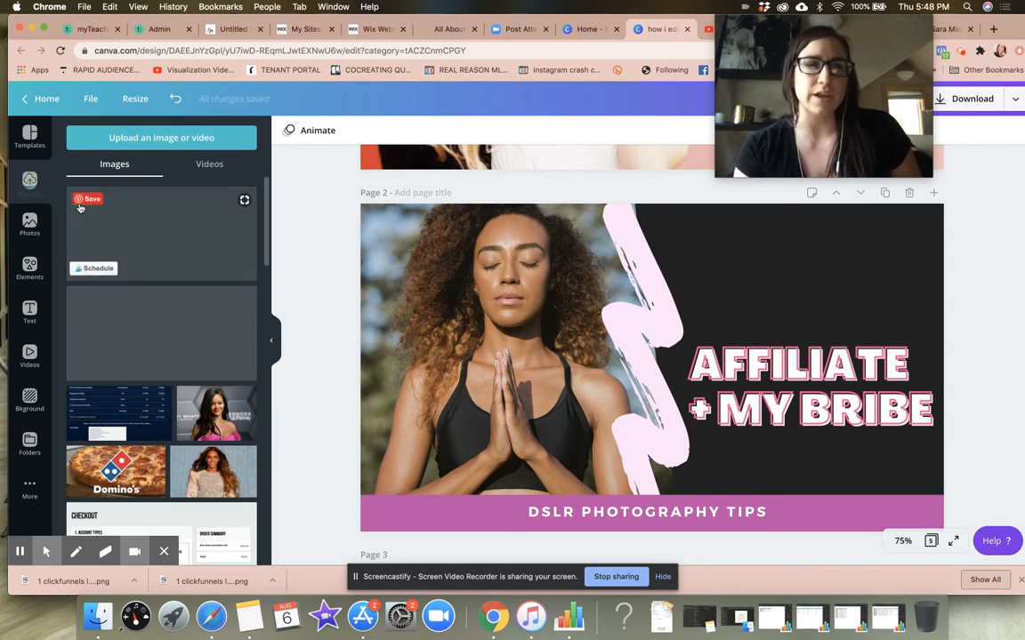
{"action": "left_click", "coordinate": [174, 246]}
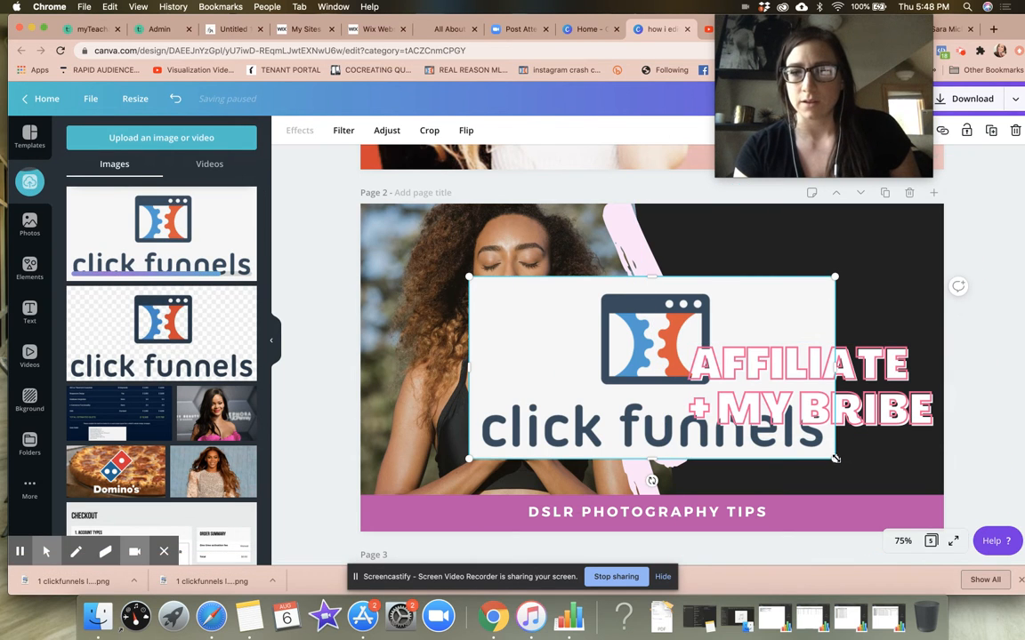
Shrink the white-box logo, place it in the upper part of page 2's black panel, and move the heading down below it.
{"action": "left_click_drag", "start_coordinate": [834, 459], "coordinate": [720, 402]}
{"action": "left_click_drag", "start_coordinate": [618, 356], "coordinate": [815, 291]}
{"action": "left_click_drag", "start_coordinate": [824, 394], "coordinate": [823, 417]}
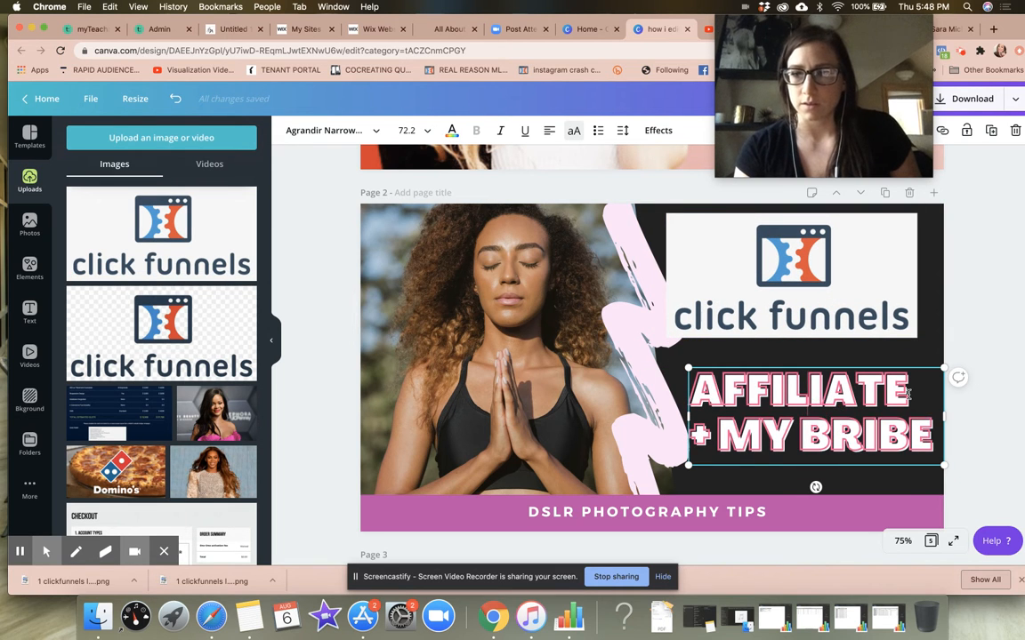
Try to delete the whole word "AFFILIATE" from page 2's heading, and undo the deletion.
{"action": "left_click_drag", "start_coordinate": [917, 393], "coordinate": [681, 387]}
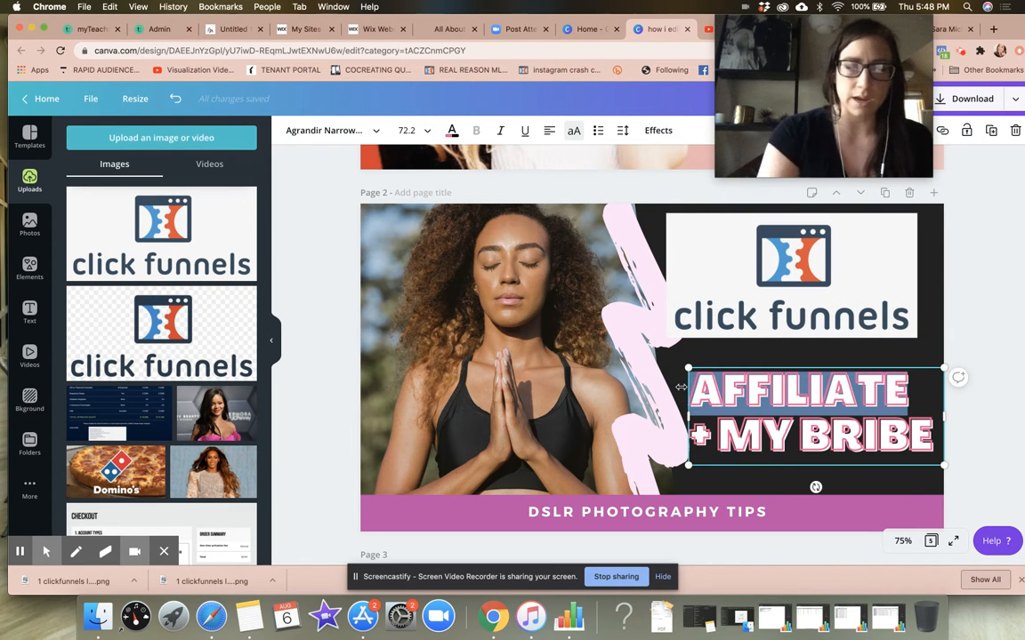
{"action": "key", "text": "BackSpace"}
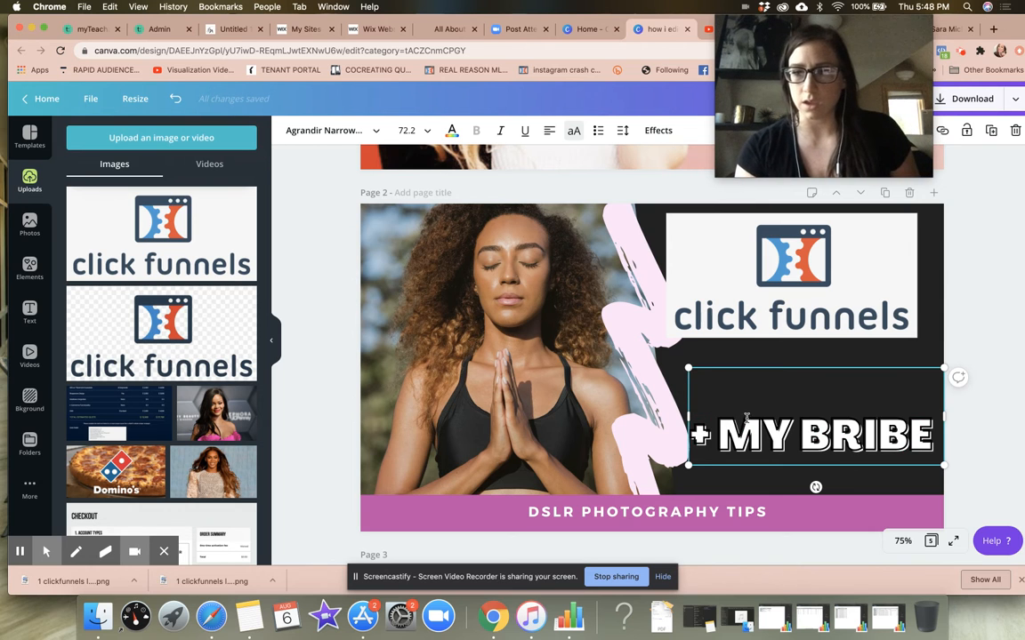
{"action": "left_click_drag", "start_coordinate": [794, 119], "coordinate": [485, 111]}
{"action": "left_click_drag", "start_coordinate": [438, 80], "coordinate": [141, 227]}
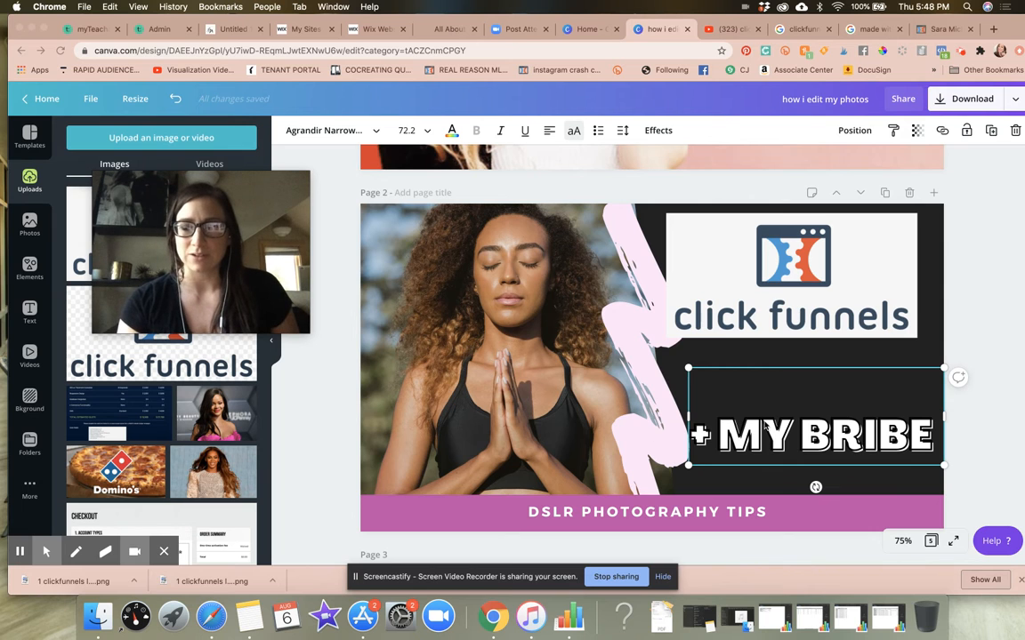
{"action": "left_click", "coordinate": [176, 102]}
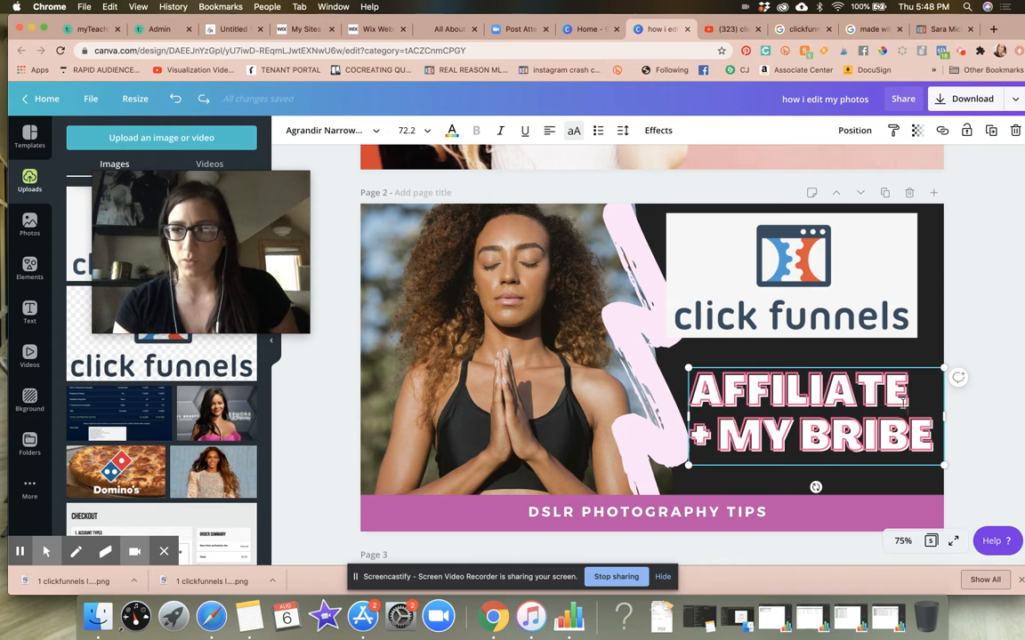
Erase "AFFILIATE" in page 2's heading letter by letter, and undo the last deletions back to "AF".
{"action": "left_click", "coordinate": [905, 391]}
{"action": "key", "text": "BackSpace"}
{"action": "key", "text": "BackSpace"}
{"action": "key", "text": "BackSpace"}
{"action": "key", "text": "BackSpace"}
{"action": "key", "text": "BackSpace"}
{"action": "key", "text": "BackSpace"}
{"action": "key", "text": "BackSpace"}
{"action": "key", "text": "BackSpace"}
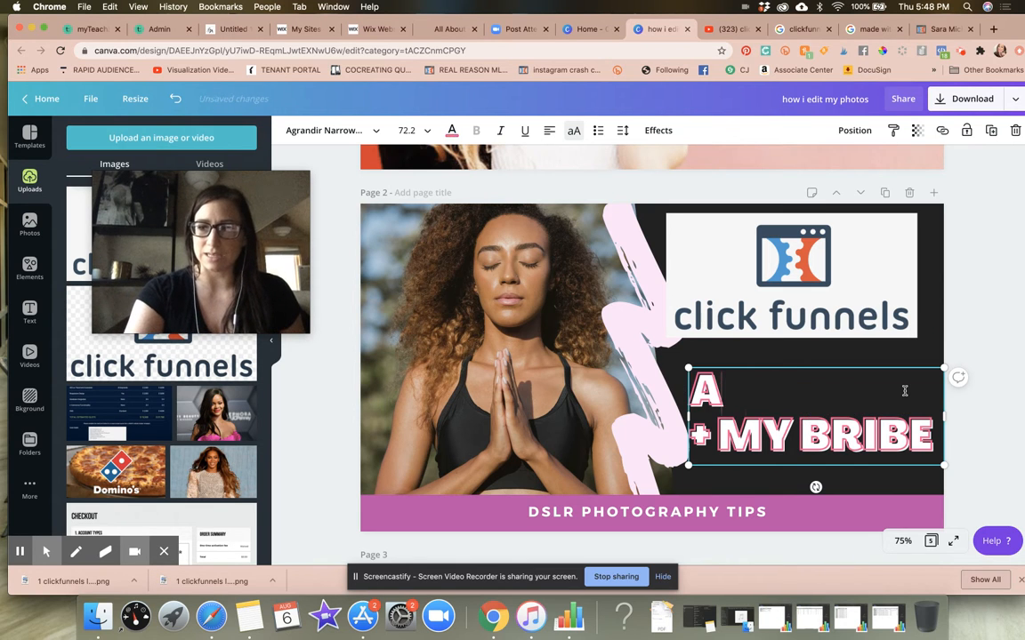
{"action": "key", "text": "BackSpace"}
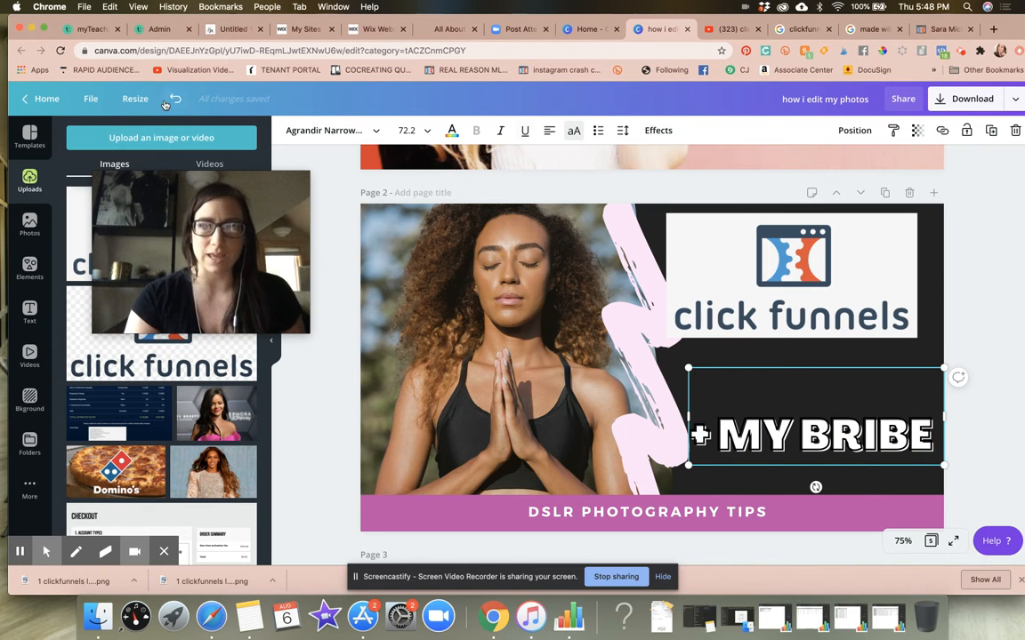
{"action": "left_click", "coordinate": [177, 99]}
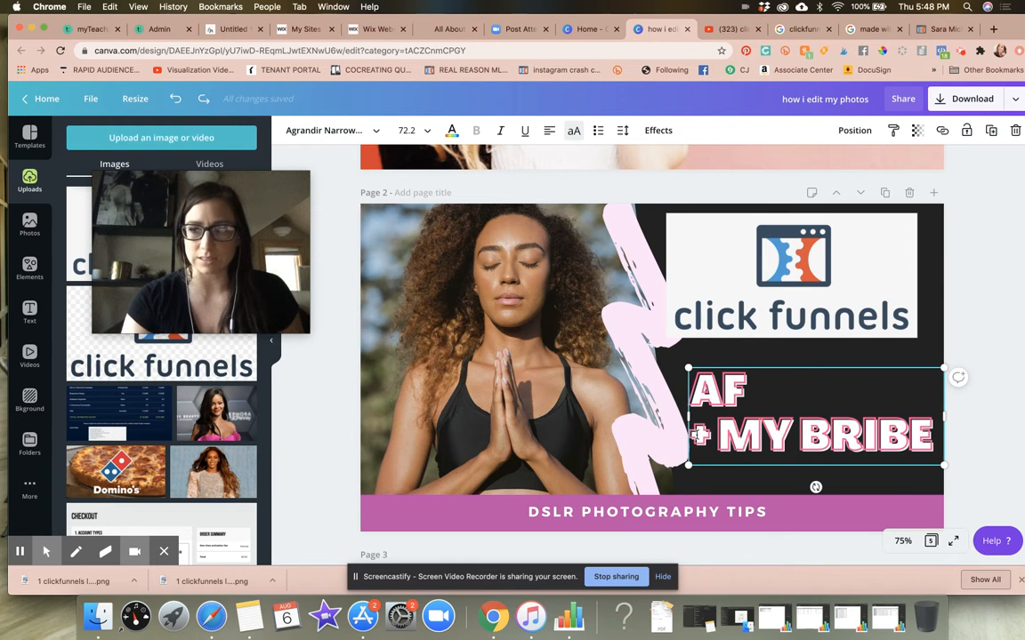
Try to remove "AF" and its line break from in front of "+ MY BRIBE", and undo the removal.
{"action": "left_click", "coordinate": [699, 434]}
{"action": "key", "text": "BackSpace"}
{"action": "key", "text": "BackSpace"}
{"action": "key", "text": "BackSpace"}
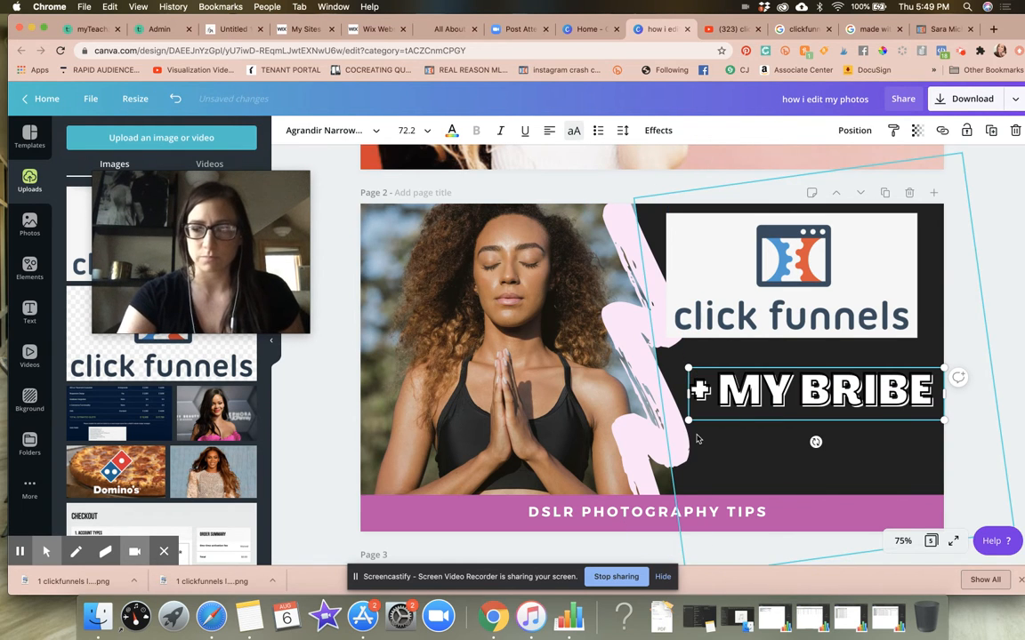
{"action": "left_click", "coordinate": [173, 99]}
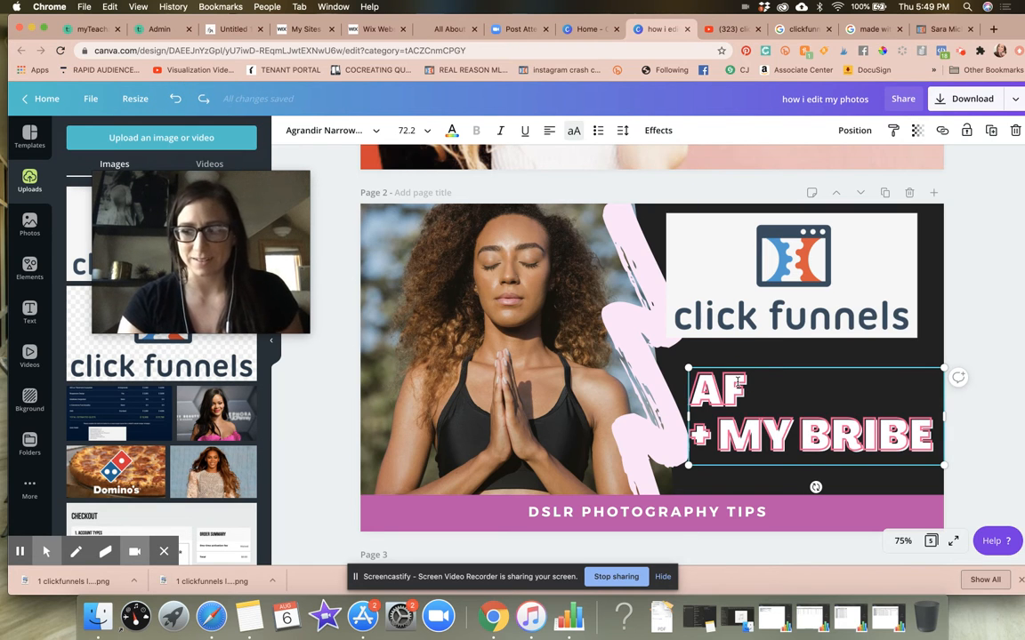
Delete the remaining letters "AF" from the heading's first line, keeping the pink-outlined "+ MY BRIBE" below.
{"action": "key", "text": "BackSpace"}
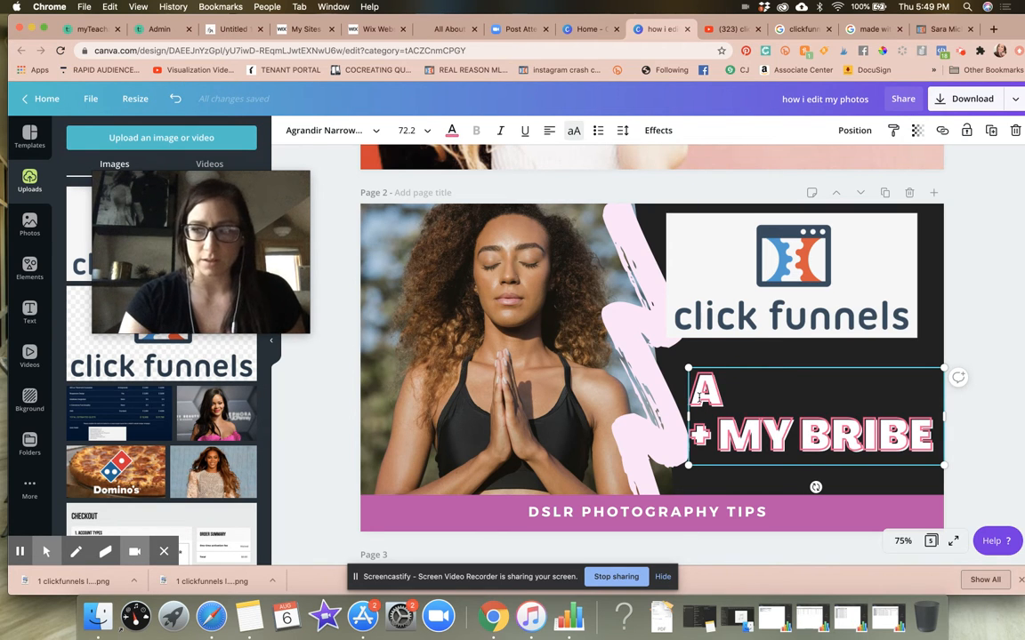
{"action": "left_click", "coordinate": [697, 392]}
{"action": "type", "text": "N"}
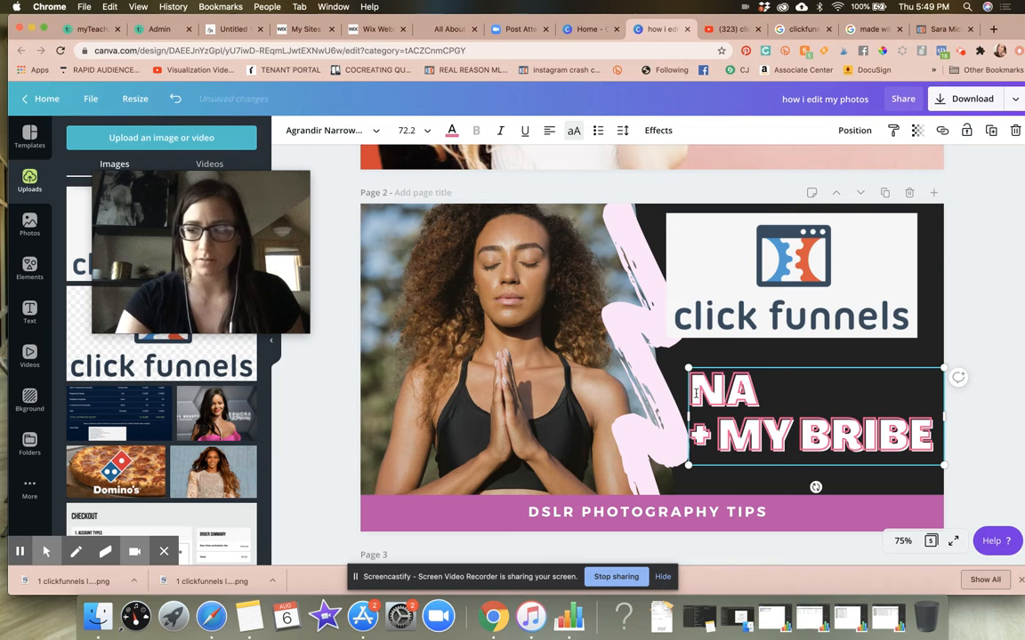
{"action": "key", "text": "BackSpace"}
{"action": "key", "text": "BackSpace"}
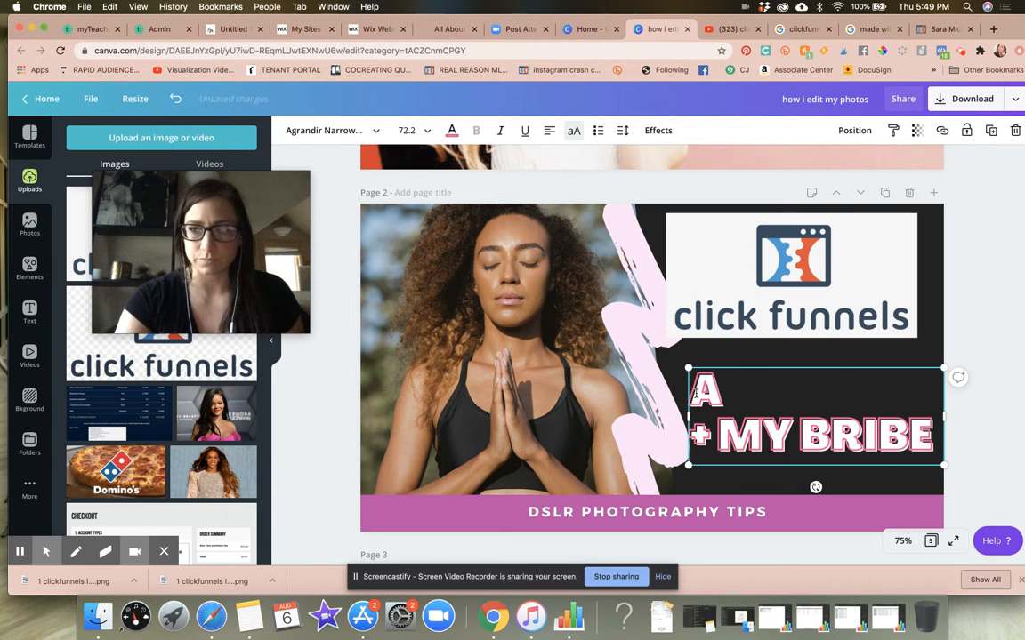
{"action": "key", "text": "Delete"}
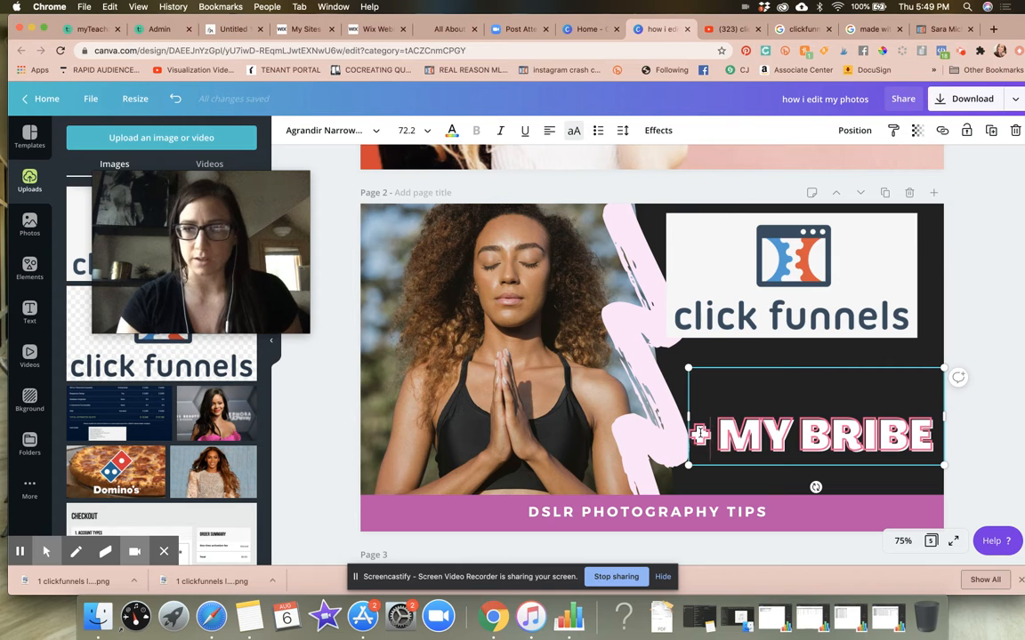
Remove the empty line above "+ MY BRIBE" on page 2 and move the heading lower on the dark area.
{"action": "key", "text": "Delete"}
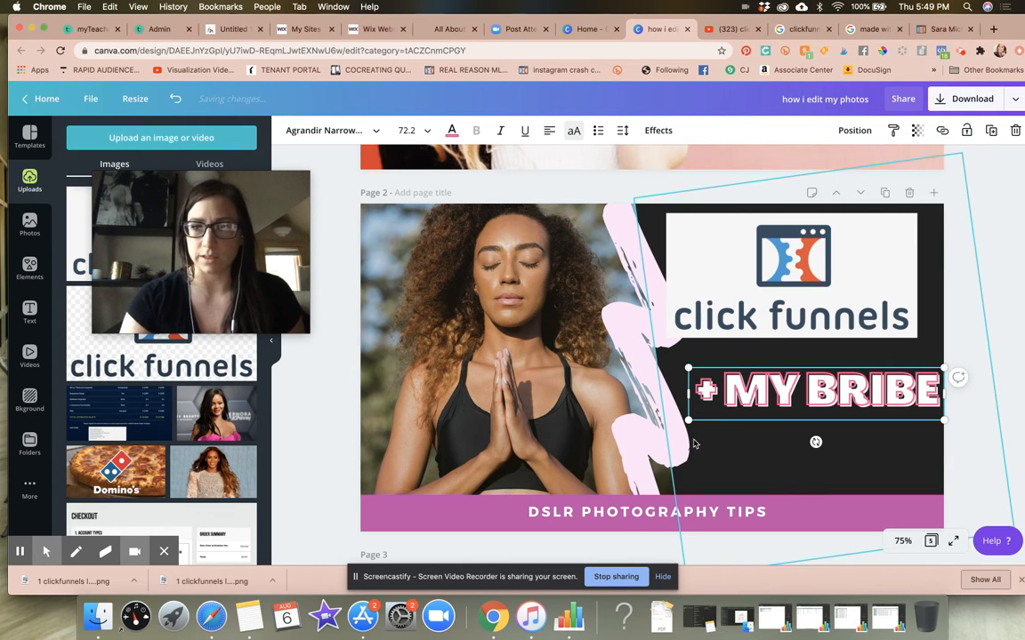
{"action": "left_click", "coordinate": [672, 418]}
{"action": "left_click_drag", "start_coordinate": [898, 394], "coordinate": [882, 431]}
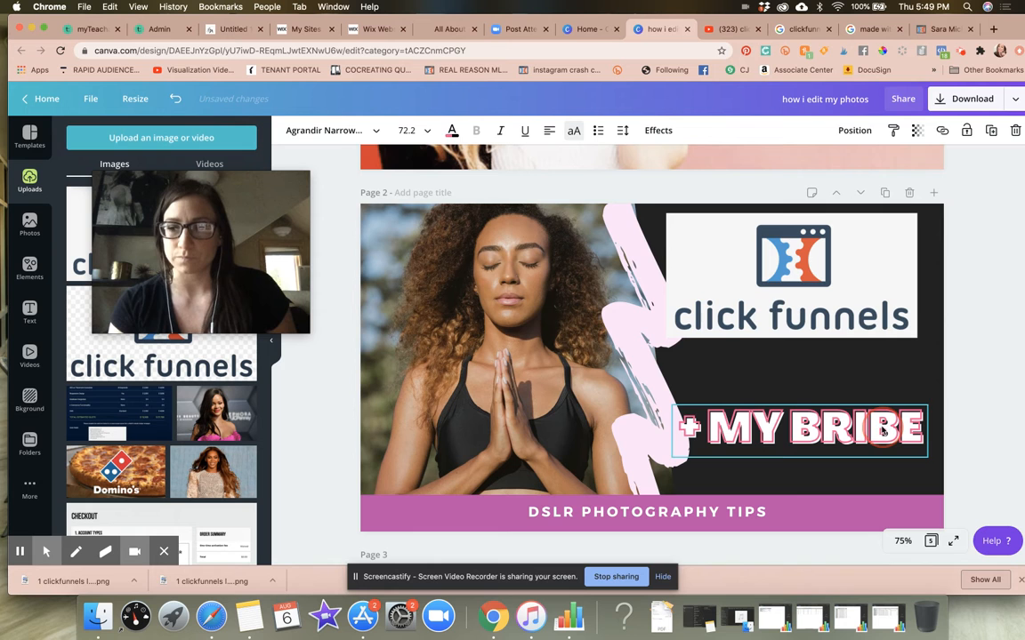
Shrink the ClickFunnels logo on page 2 and stack it directly above "+ MY BRIBE", shifting both down towards the purple banner.
{"action": "left_click", "coordinate": [1006, 371]}
{"action": "left_click_drag", "start_coordinate": [898, 360], "coordinate": [874, 358]}
{"action": "left_click", "coordinate": [801, 347]}
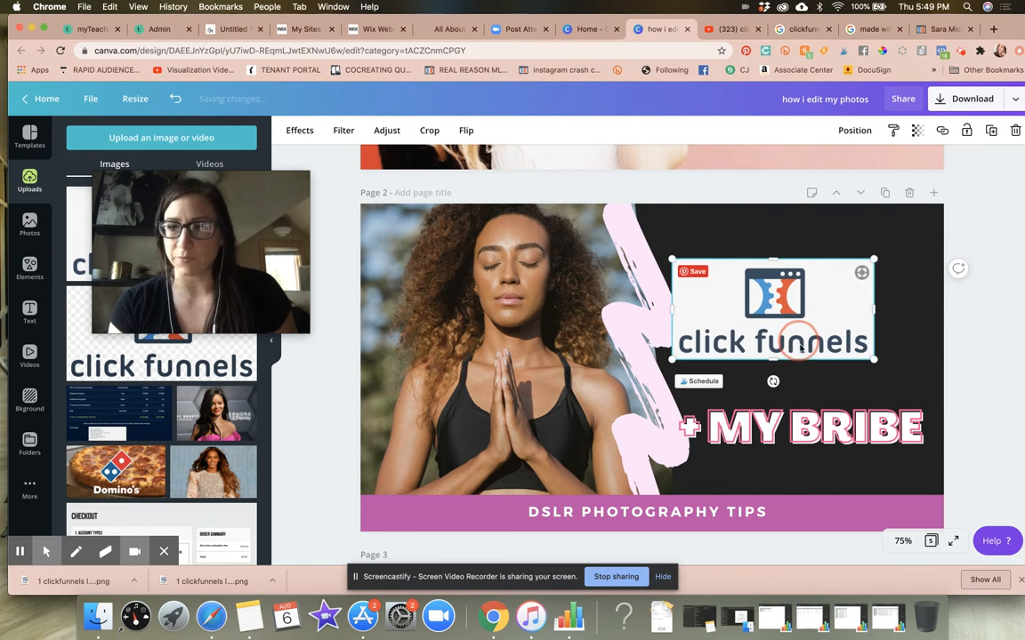
{"action": "left_click_drag", "start_coordinate": [801, 347], "coordinate": [838, 382]}
{"action": "left_click", "coordinate": [820, 436]}
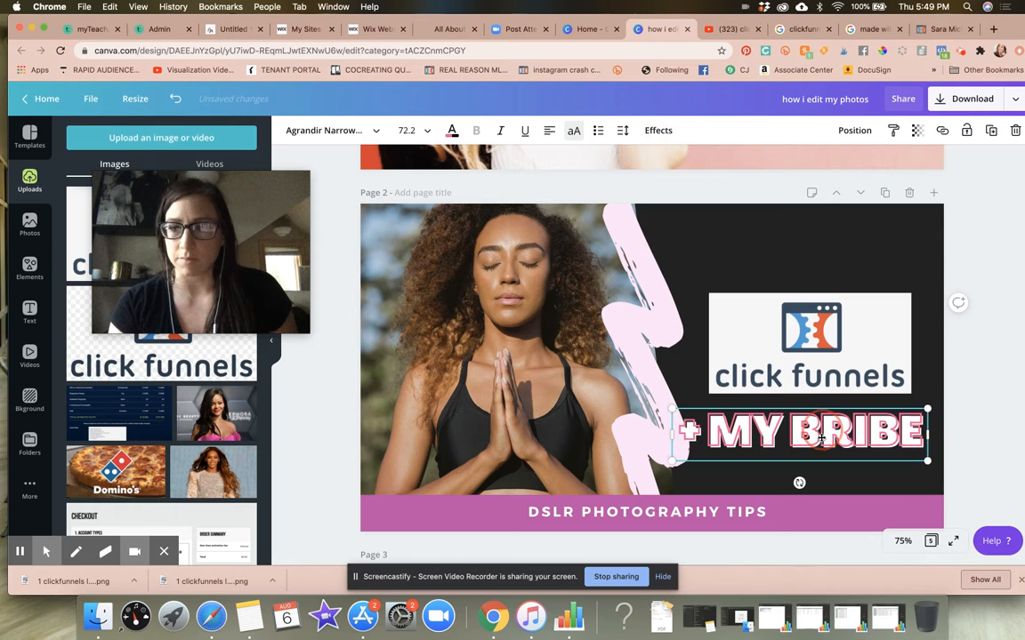
{"action": "left_click_drag", "start_coordinate": [821, 436], "coordinate": [824, 452]}
{"action": "left_click_drag", "start_coordinate": [823, 365], "coordinate": [824, 380]}
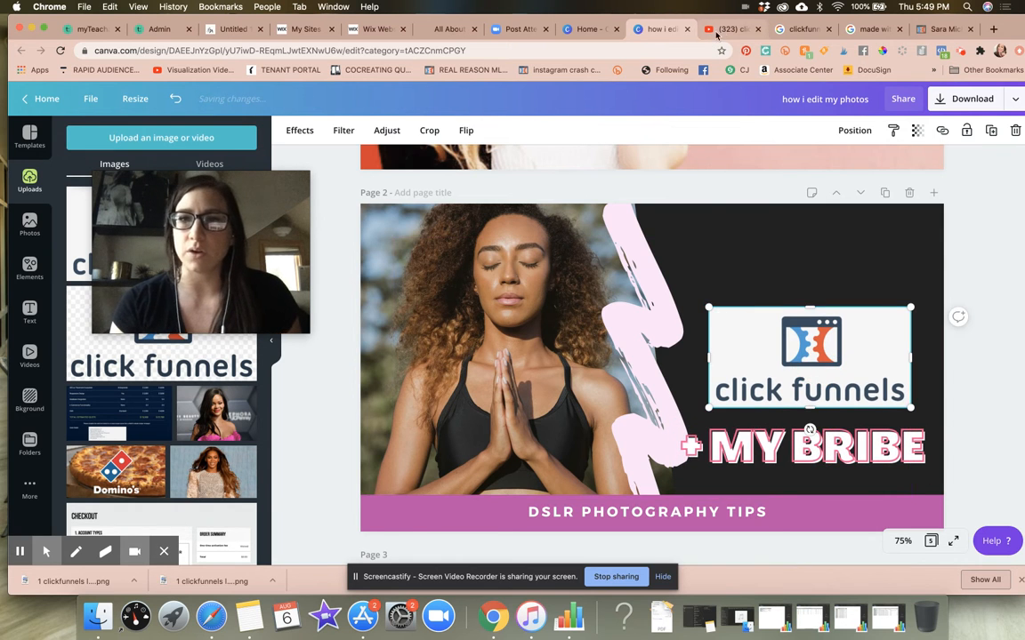
Switch to YouTube and examine the competing thumbnails in the "clickfunnels affiliate program" search results.
{"action": "left_click", "coordinate": [710, 37]}
{"action": "scroll", "coordinate": [717, 290], "scroll_direction": "down", "scroll_amount": 5}
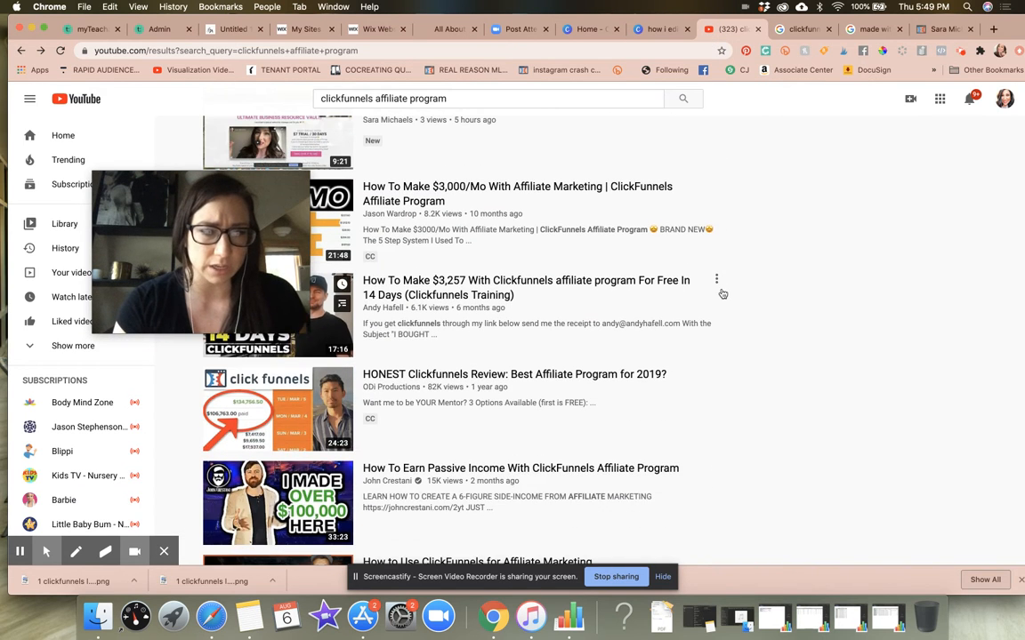
{"action": "scroll", "coordinate": [723, 294], "scroll_direction": "up", "scroll_amount": 5}
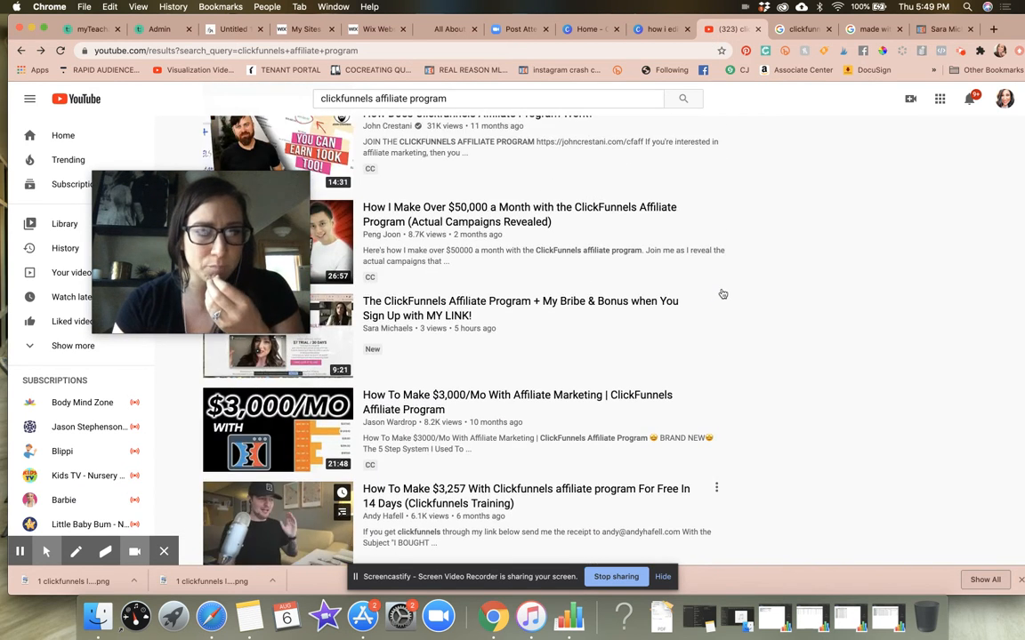
{"action": "scroll", "coordinate": [570, 334], "scroll_direction": "up", "scroll_amount": 4}
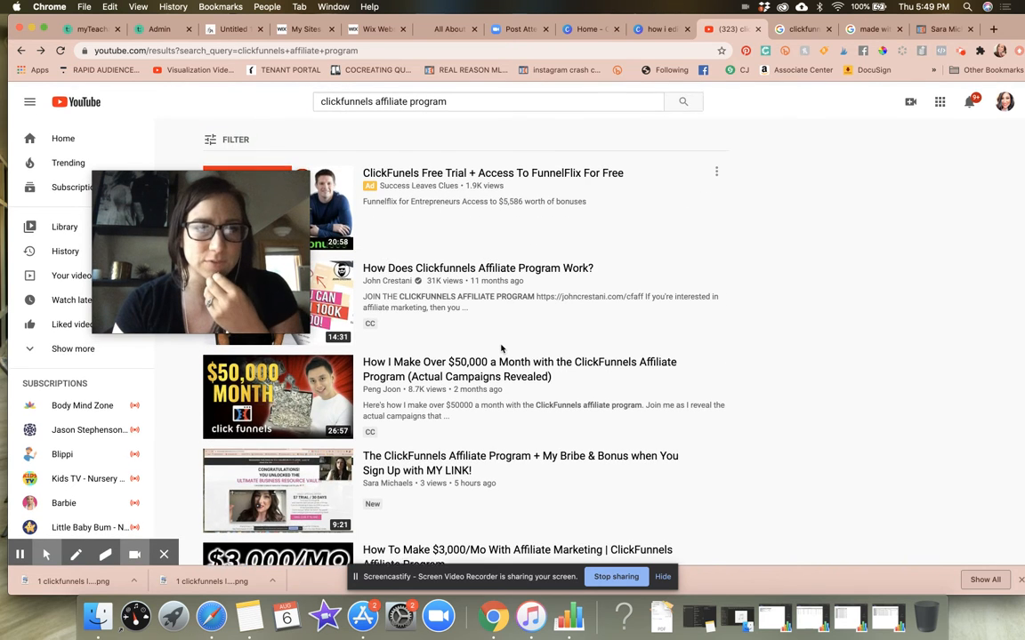
{"action": "left_click_drag", "start_coordinate": [195, 301], "coordinate": [846, 273]}
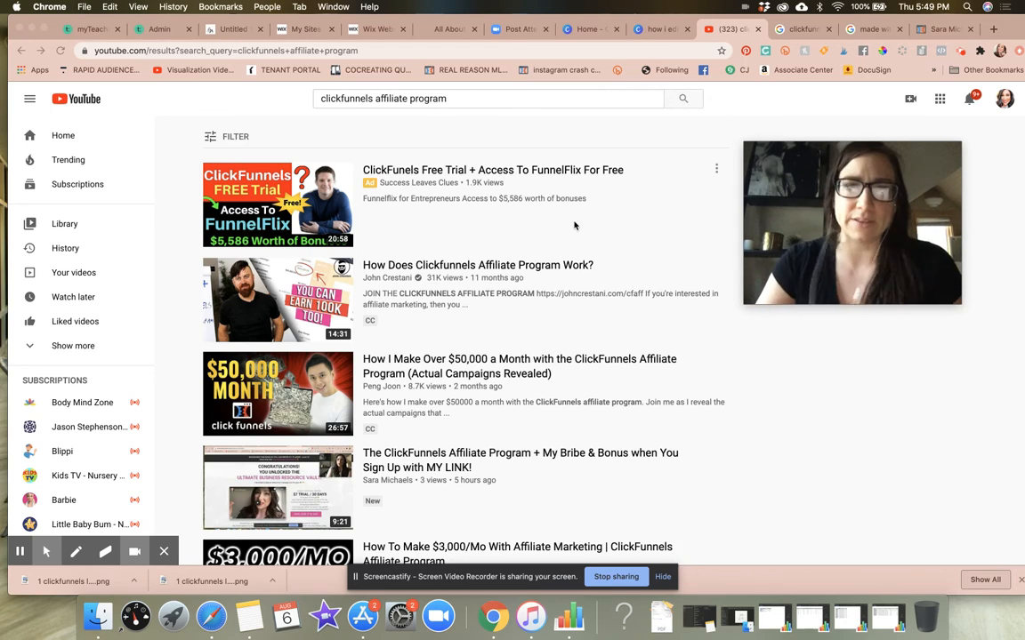
{"action": "scroll", "coordinate": [574, 224], "scroll_direction": "down", "scroll_amount": 5}
{"action": "scroll", "coordinate": [574, 224], "scroll_direction": "up", "scroll_amount": 5}
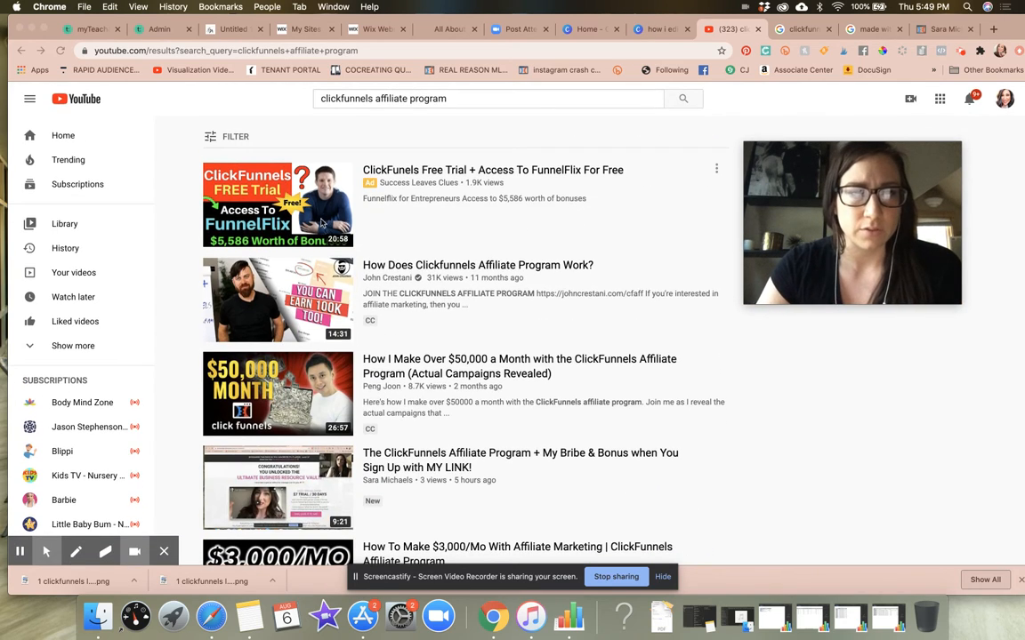
{"action": "scroll", "coordinate": [586, 336], "scroll_direction": "down", "scroll_amount": 5}
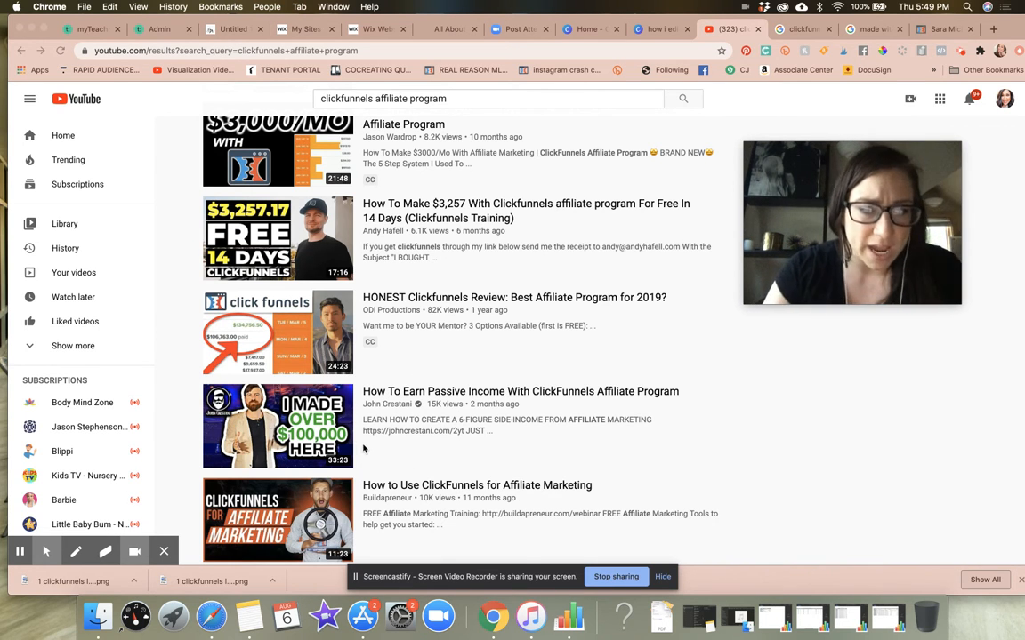
{"action": "scroll", "coordinate": [318, 509], "scroll_direction": "down", "scroll_amount": 2}
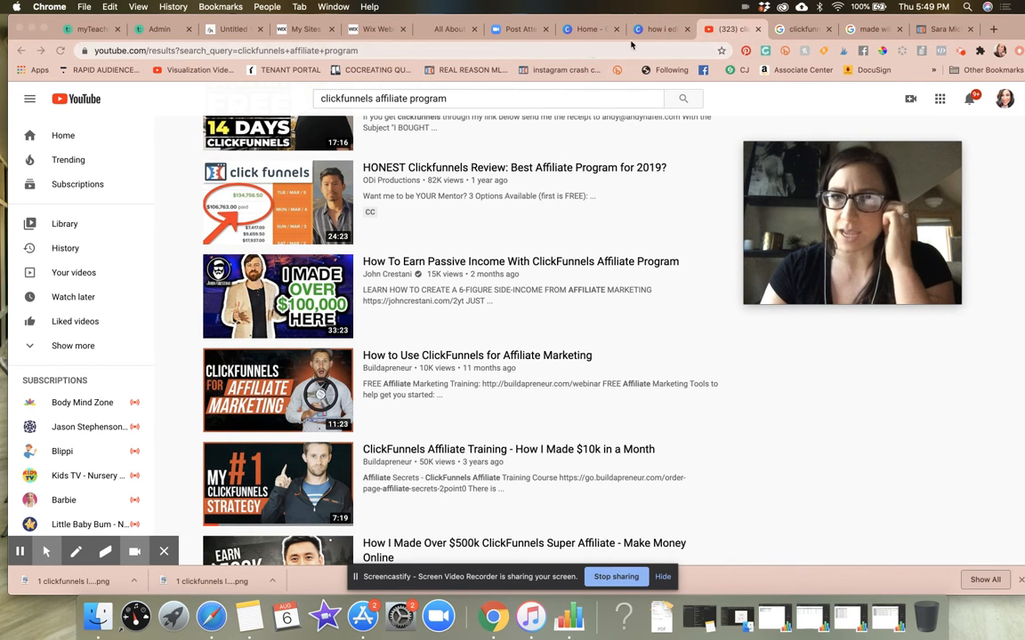
Return to the Canva design, shrink page 2's ClickFunnels logo further and move it to the upper part of the dark area.
{"action": "left_click", "coordinate": [663, 31]}
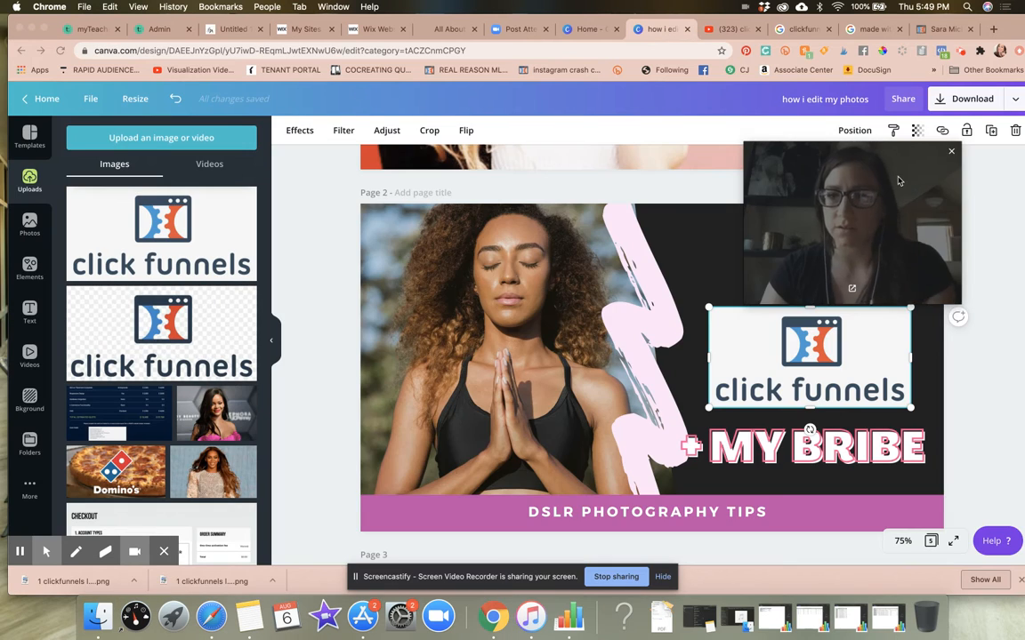
{"action": "left_click_drag", "start_coordinate": [898, 179], "coordinate": [812, 130]}
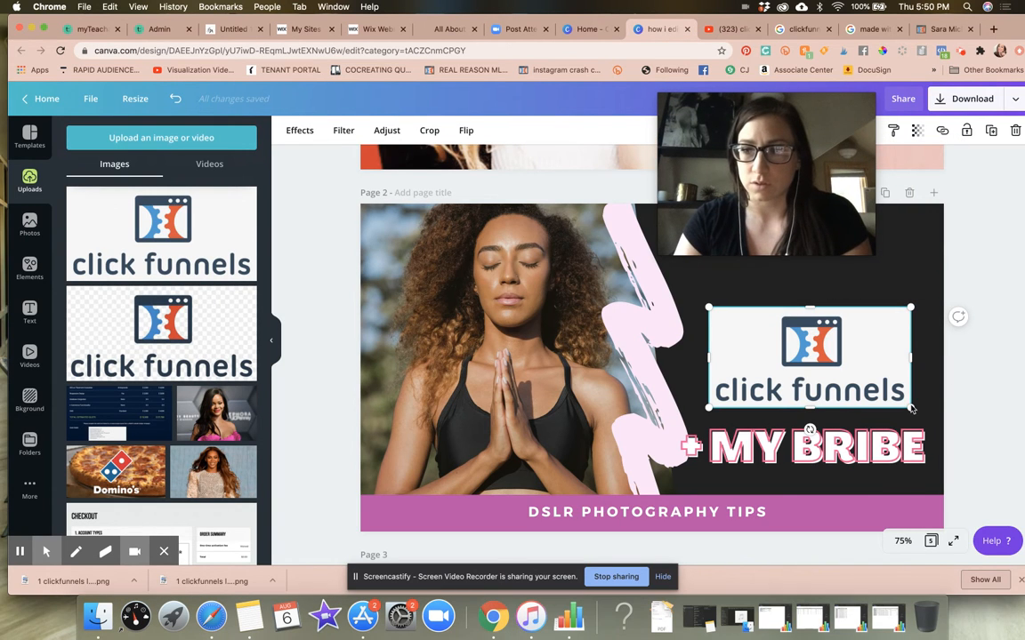
{"action": "left_click_drag", "start_coordinate": [887, 397], "coordinate": [820, 294]}
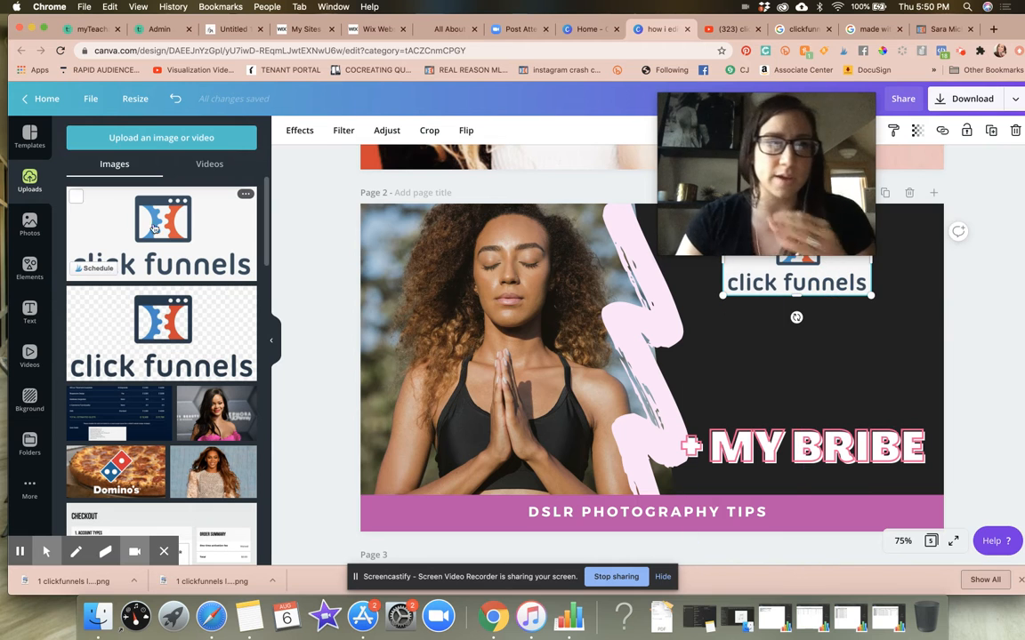
Move the pink sparkles beside "ME!" on page 4 to page 2, between the pink brush stroke and the ClickFunnels logo.
{"action": "left_click", "coordinate": [29, 267]}
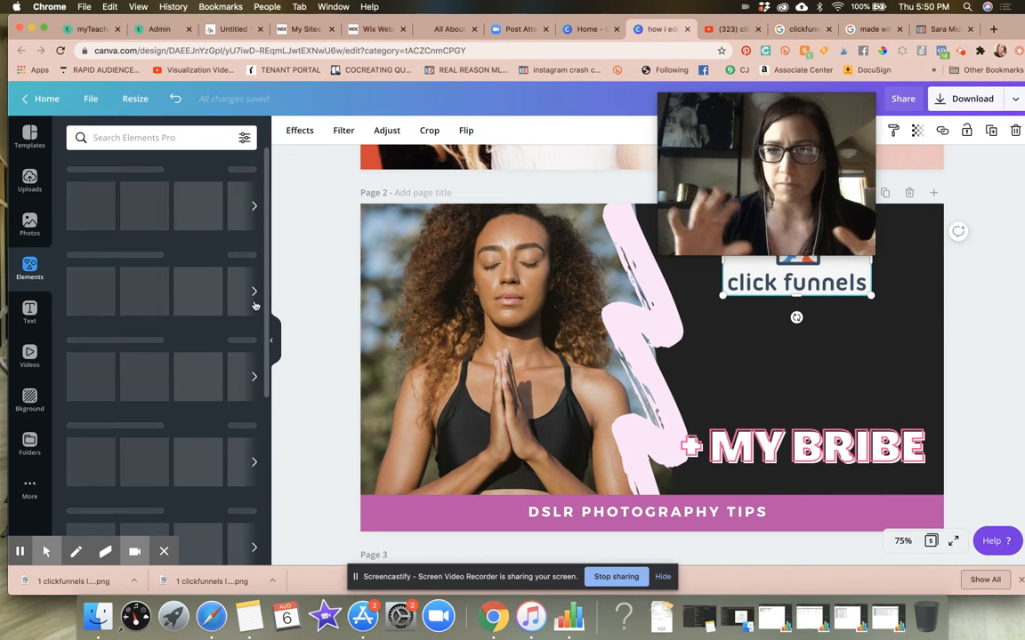
{"action": "scroll", "coordinate": [647, 385], "scroll_direction": "down", "scroll_amount": 5}
{"action": "scroll", "coordinate": [647, 384], "scroll_direction": "up", "scroll_amount": 2}
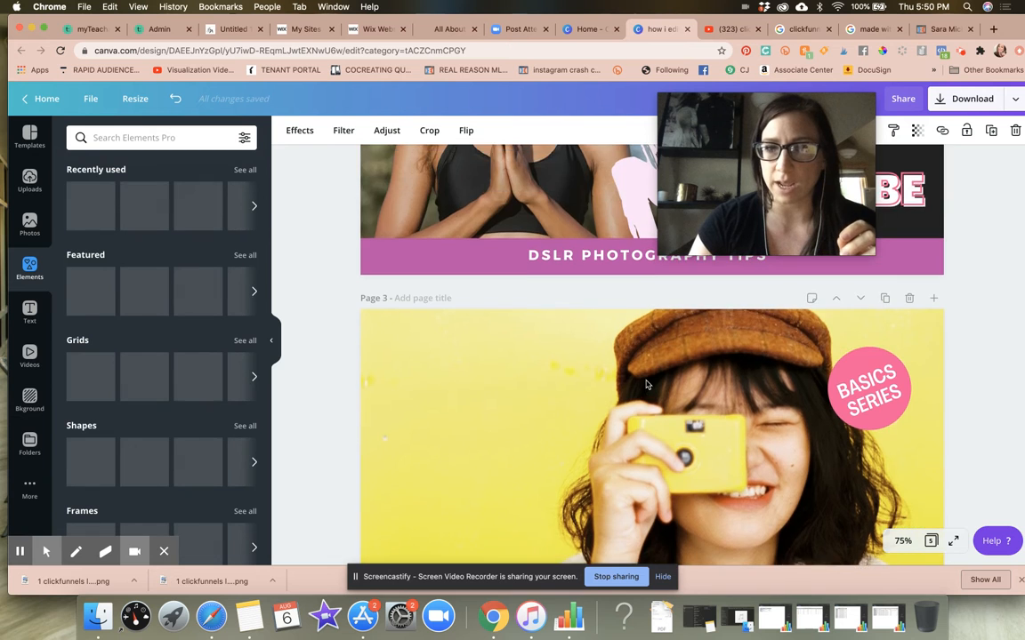
{"action": "scroll", "coordinate": [647, 385], "scroll_direction": "down", "scroll_amount": 8}
{"action": "scroll", "coordinate": [646, 384], "scroll_direction": "down", "scroll_amount": 5}
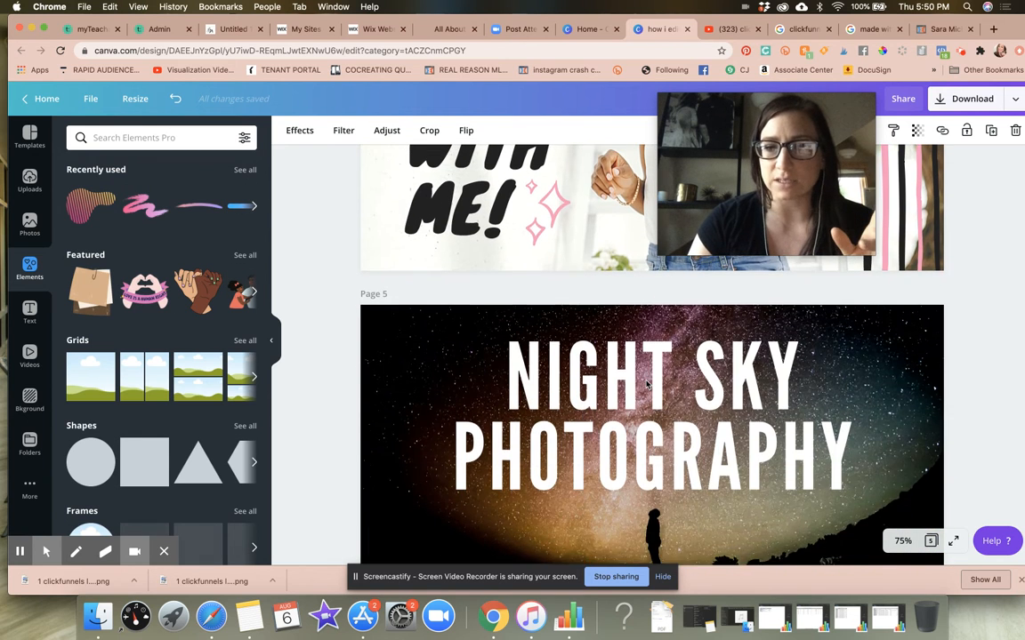
{"action": "scroll", "coordinate": [515, 421], "scroll_direction": "up", "scroll_amount": 5}
{"action": "left_click", "coordinate": [539, 391]}
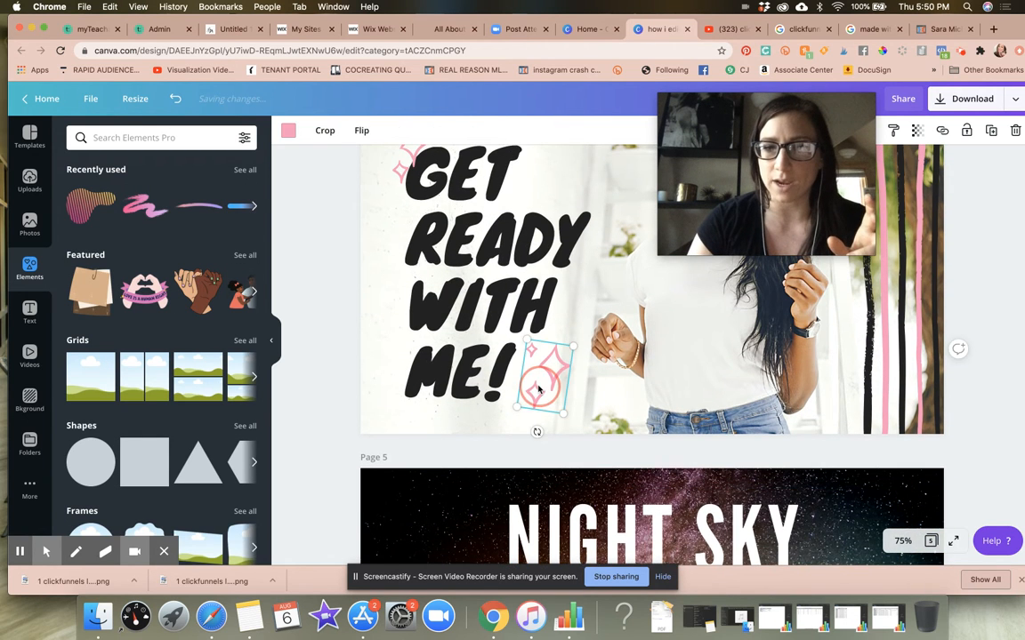
{"action": "scroll", "coordinate": [531, 422], "scroll_direction": "up", "scroll_amount": 5}
{"action": "scroll", "coordinate": [531, 421], "scroll_direction": "up", "scroll_amount": 7}
{"action": "left_click_drag", "start_coordinate": [531, 422], "coordinate": [665, 512]}
Move the pink sparkles beside "GET" on page 4 to page 2, just after the end of "+ MY BRIBE".
{"action": "scroll", "coordinate": [665, 511], "scroll_direction": "down", "scroll_amount": 10}
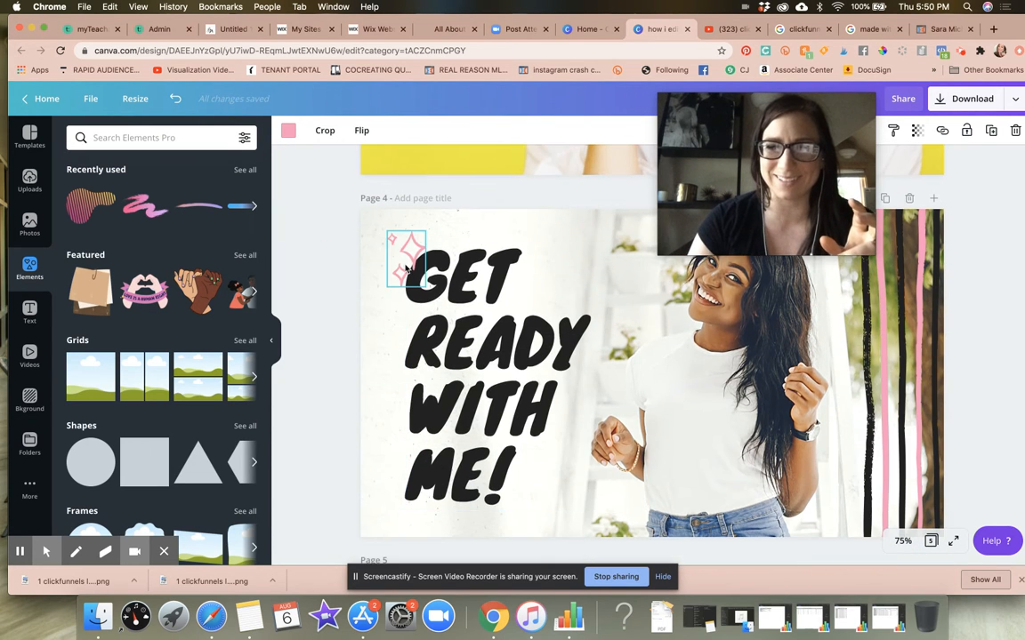
{"action": "left_click_drag", "start_coordinate": [406, 260], "coordinate": [470, 328]}
{"action": "scroll", "coordinate": [470, 332], "scroll_direction": "up", "scroll_amount": 3}
{"action": "scroll", "coordinate": [470, 331], "scroll_direction": "up", "scroll_amount": 10}
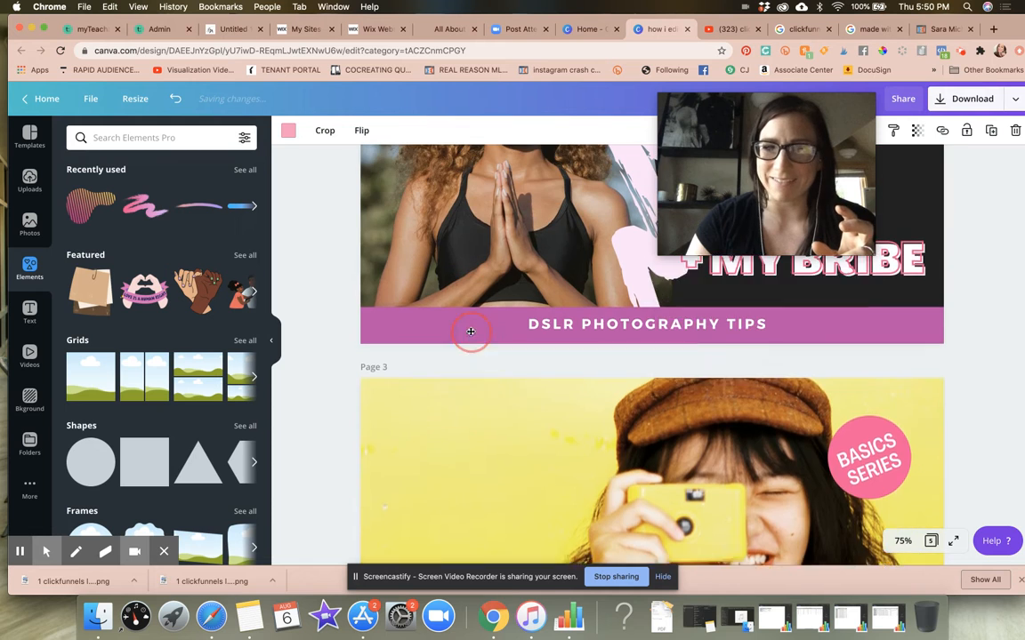
{"action": "left_click_drag", "start_coordinate": [918, 436], "coordinate": [949, 479]}
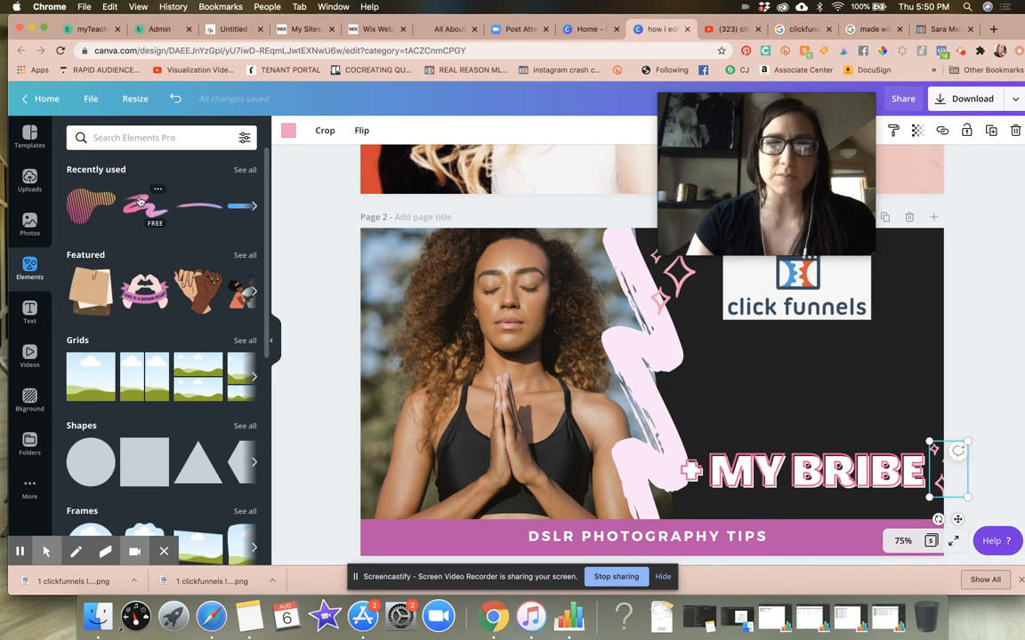
Add the recently used pink-to-purple brush-stroke line to page 2 and place it as an underline beneath "+ MY BRIBE".
{"action": "left_click", "coordinate": [208, 208]}
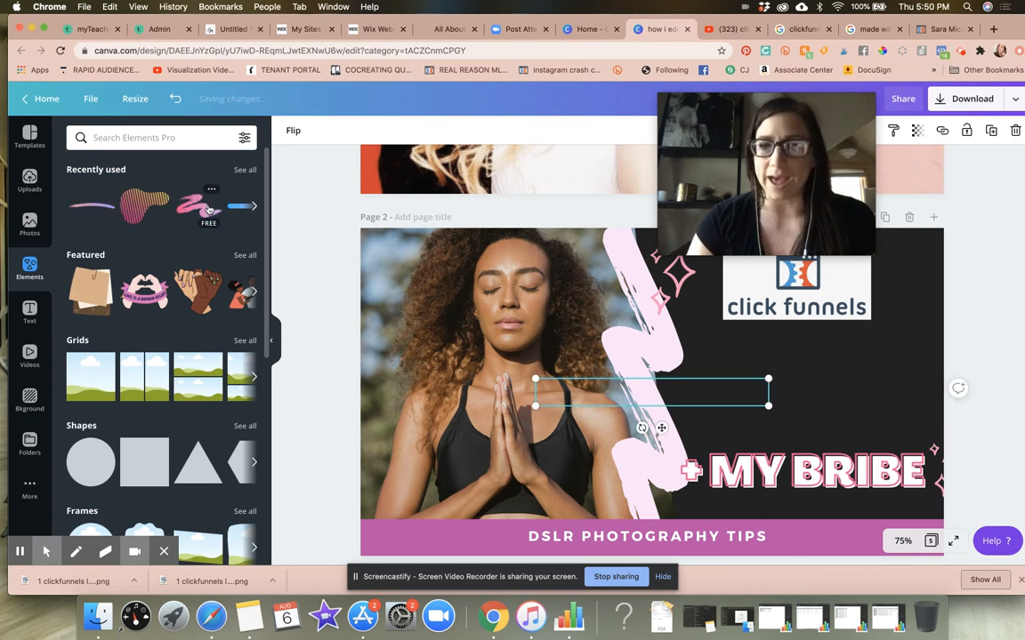
{"action": "mouse_move", "coordinate": [597, 396]}
{"action": "left_mouse_down"}
{"action": "mouse_move", "coordinate": [725, 467]}
{"action": "mouse_move", "coordinate": [757, 513]}
{"action": "left_mouse_up"}
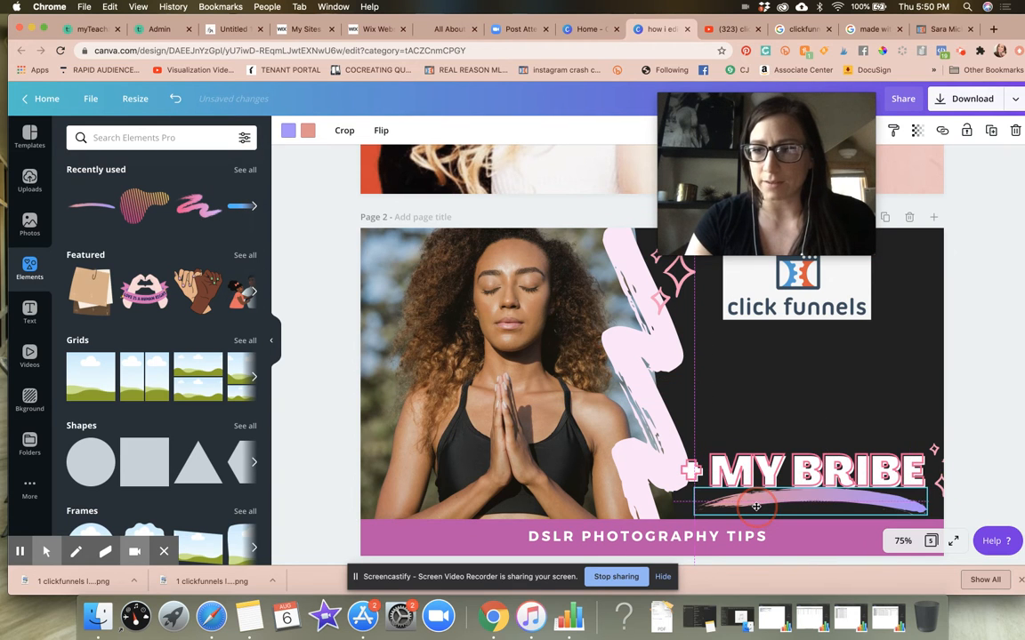
{"action": "left_click", "coordinate": [812, 415]}
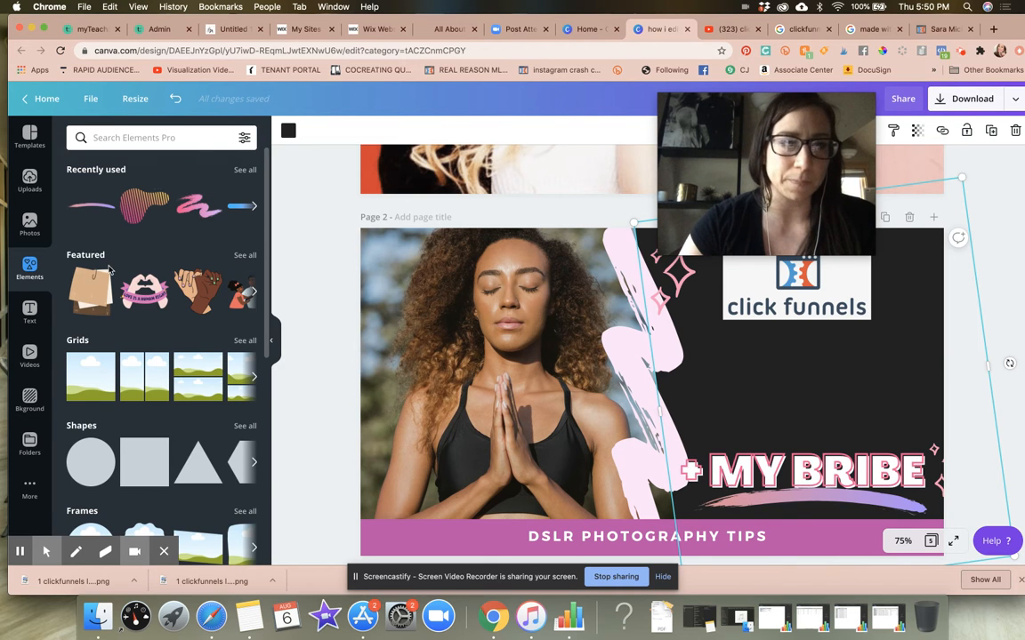
Look through the available elements, templates and uploaded images for more material for the thumbnail.
{"action": "scroll", "coordinate": [109, 269], "scroll_direction": "down", "scroll_amount": 4}
{"action": "scroll", "coordinate": [109, 268], "scroll_direction": "up", "scroll_amount": 4}
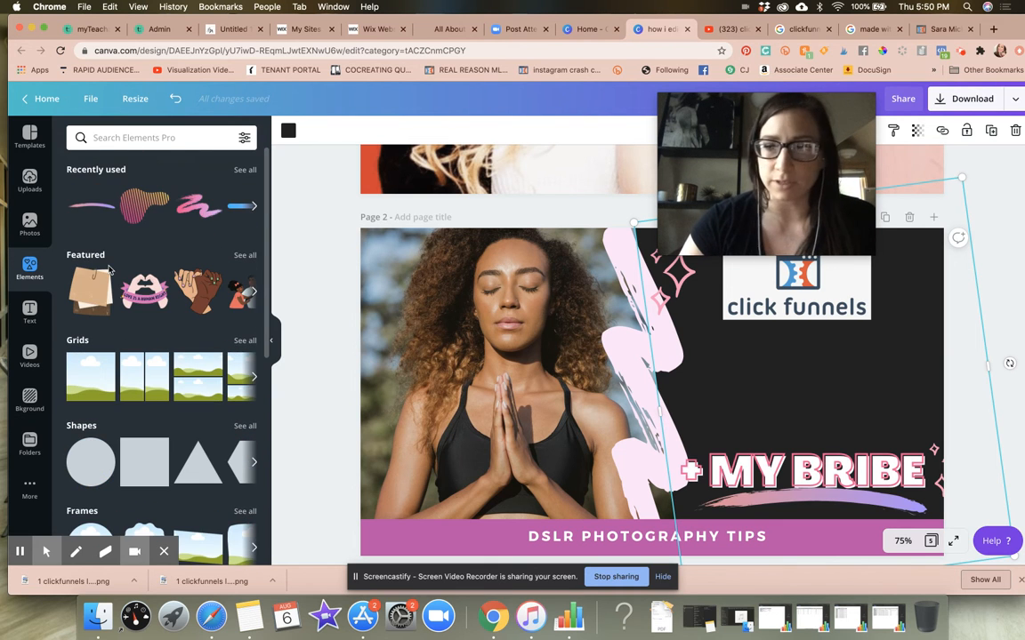
{"action": "left_click", "coordinate": [158, 142]}
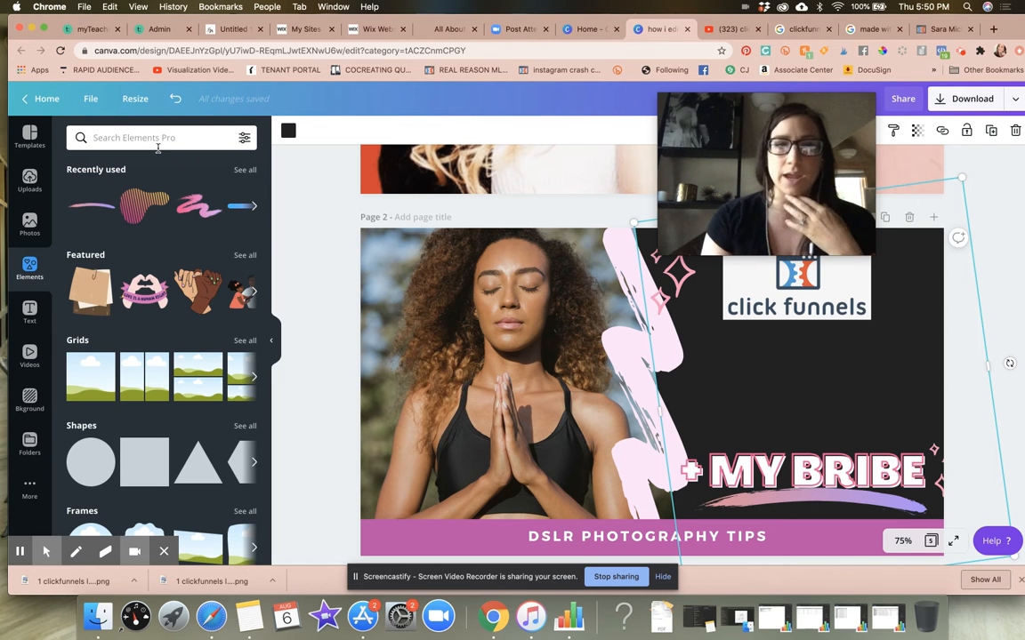
{"action": "left_click", "coordinate": [29, 138]}
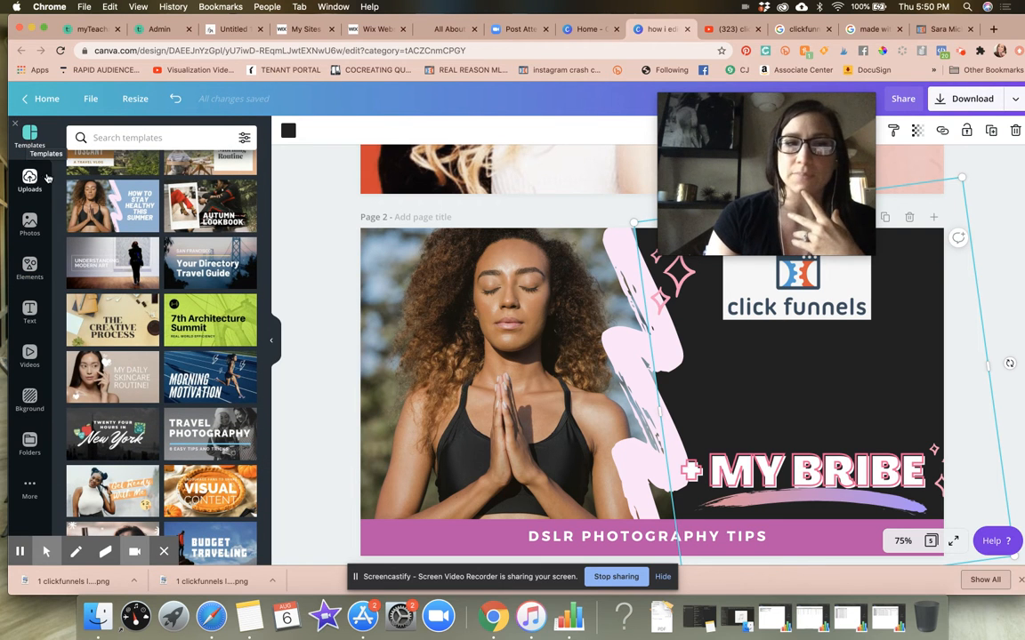
{"action": "left_click", "coordinate": [33, 180]}
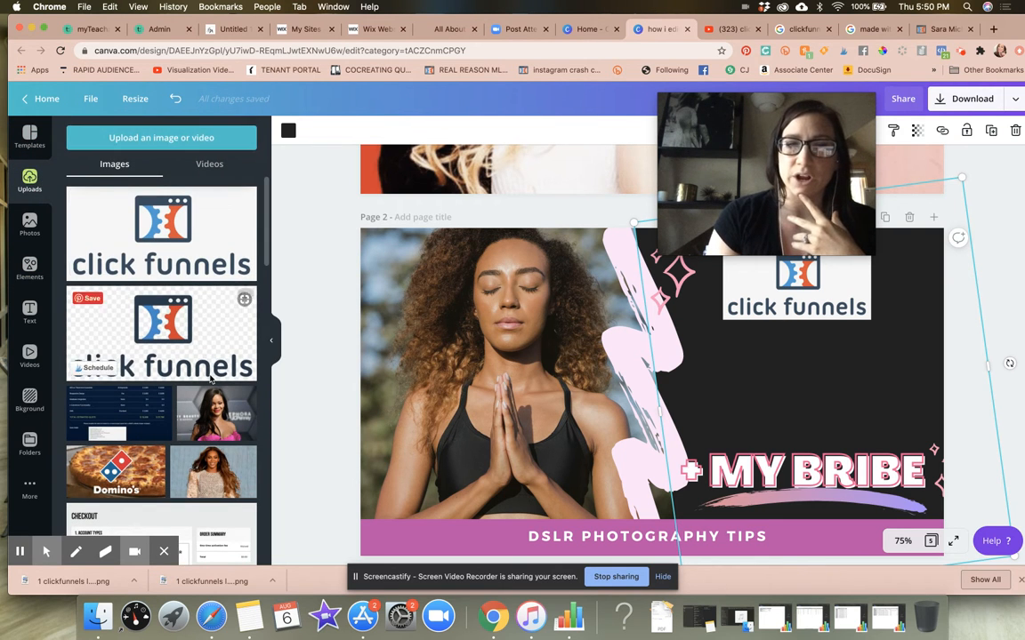
{"action": "scroll", "coordinate": [177, 457], "scroll_direction": "down", "scroll_amount": 10}
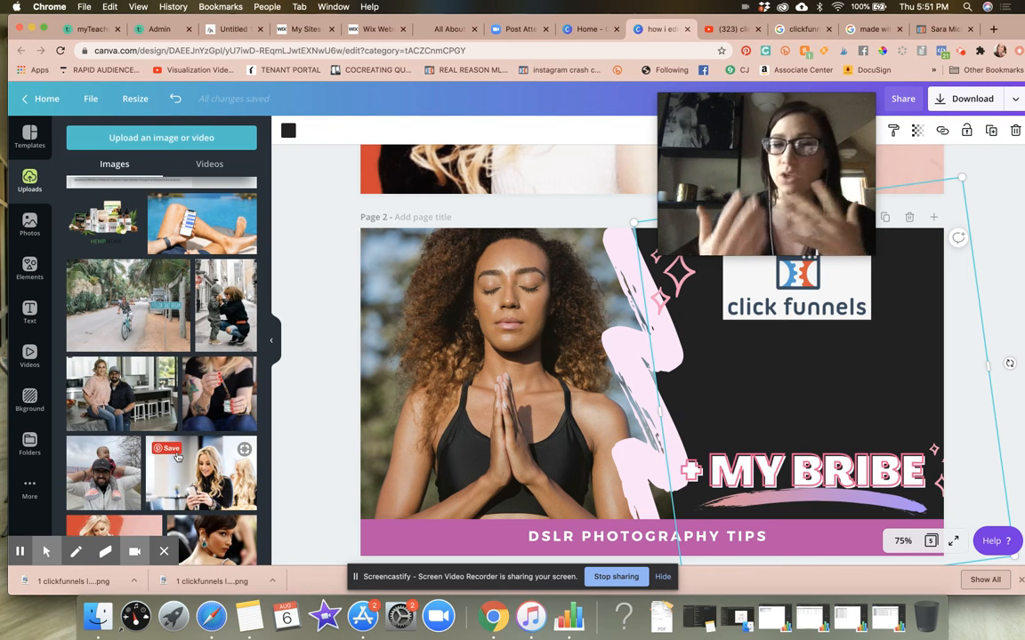
Add the trending stock photo "Young Couple Holding Sliced Pizza" to Likes and close its details.
{"action": "left_click", "coordinate": [28, 228]}
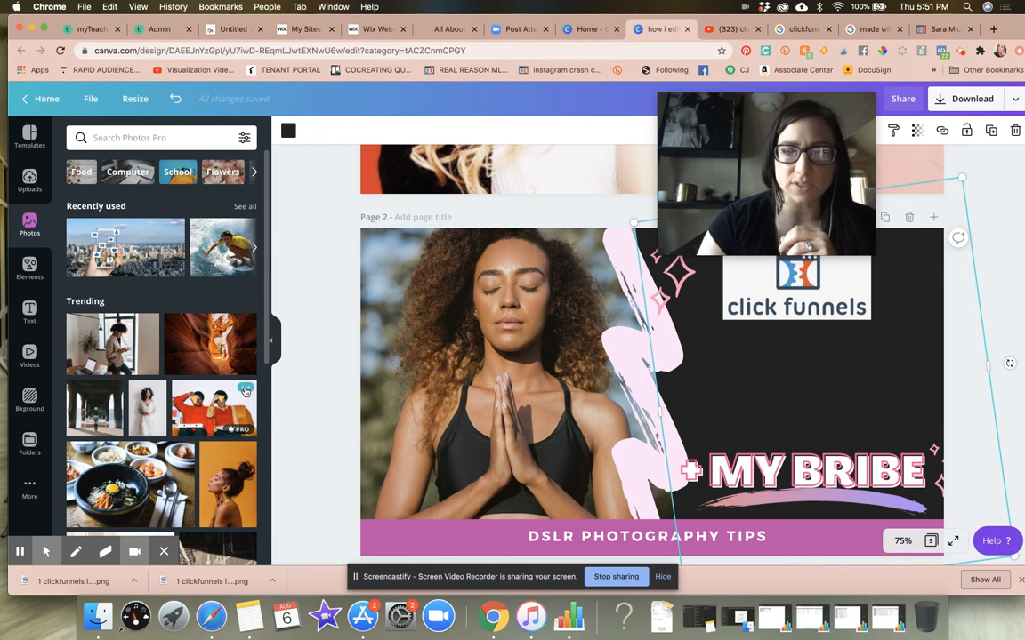
{"action": "left_click", "coordinate": [246, 390]}
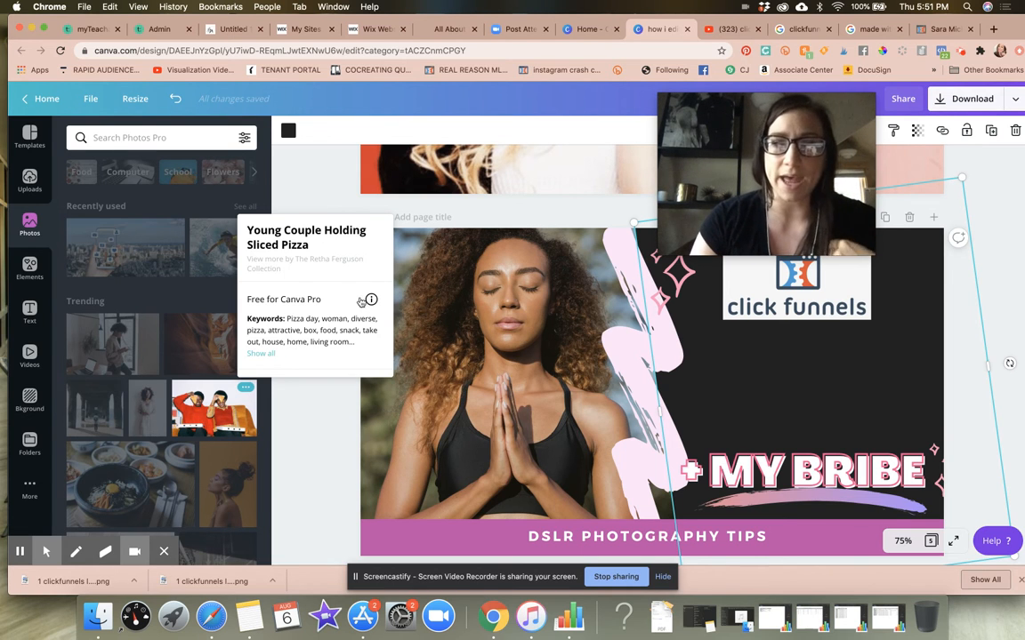
{"action": "scroll", "coordinate": [255, 360], "scroll_direction": "down", "scroll_amount": 2}
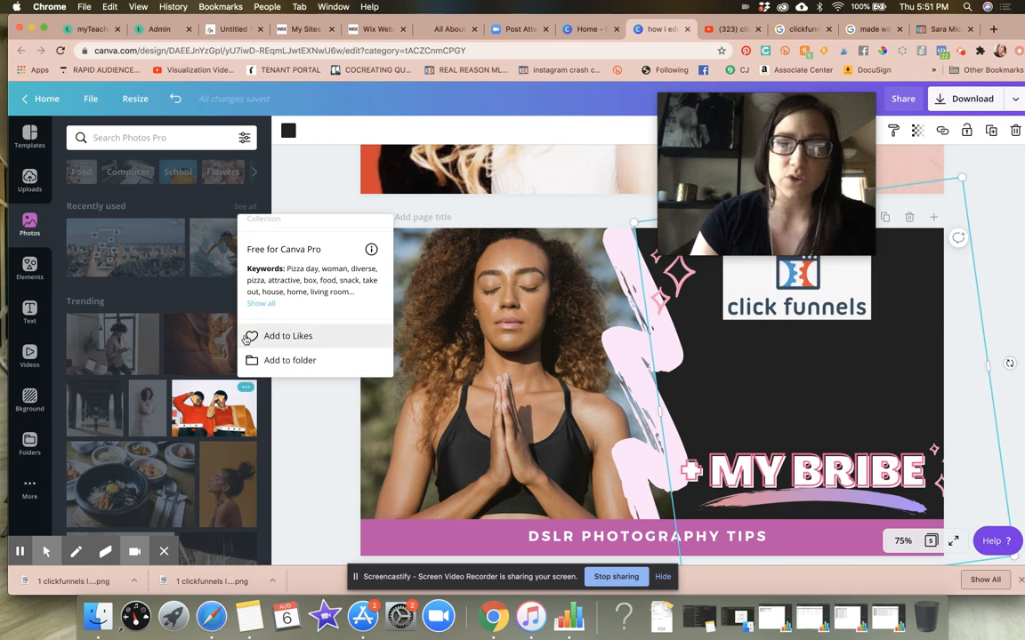
{"action": "left_click", "coordinate": [251, 338]}
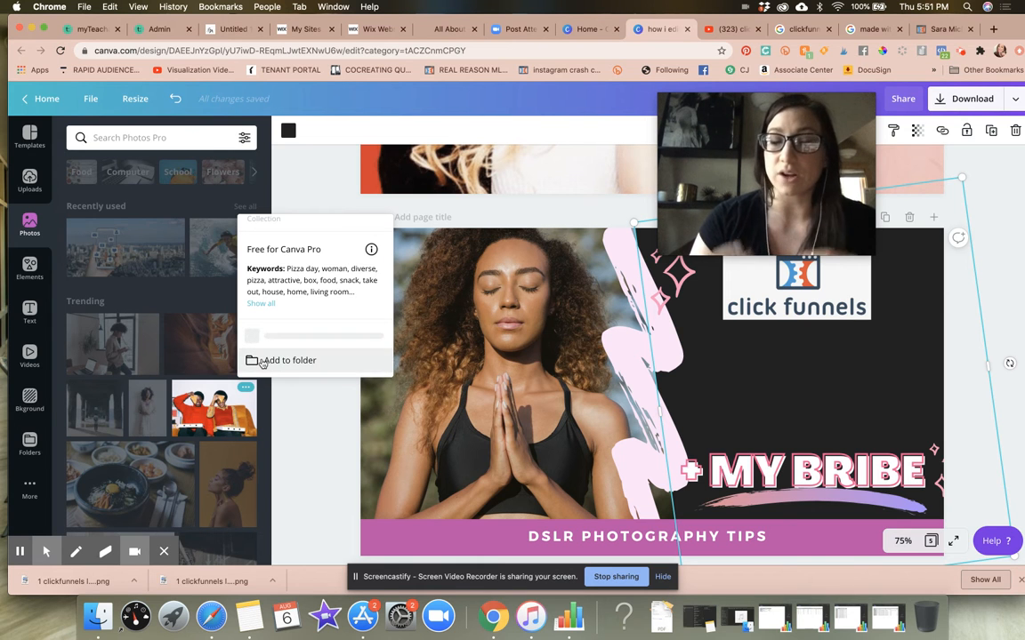
{"action": "left_click", "coordinate": [302, 435]}
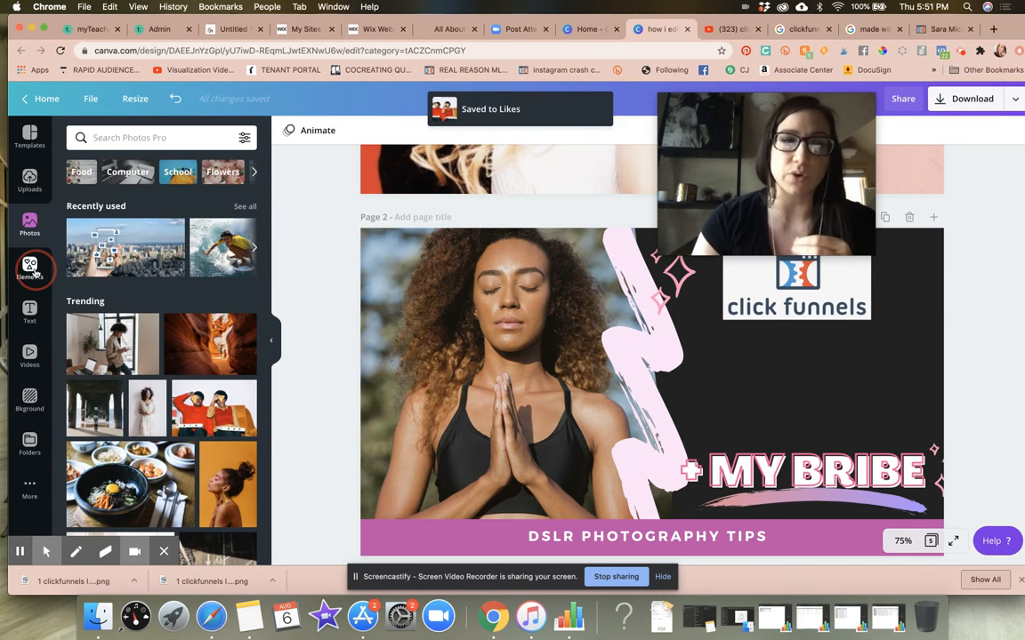
Try the pink-to-purple gradient square from the Gradients elements as a cover over the dark half of page 2, and delete it.
{"action": "left_click", "coordinate": [30, 267]}
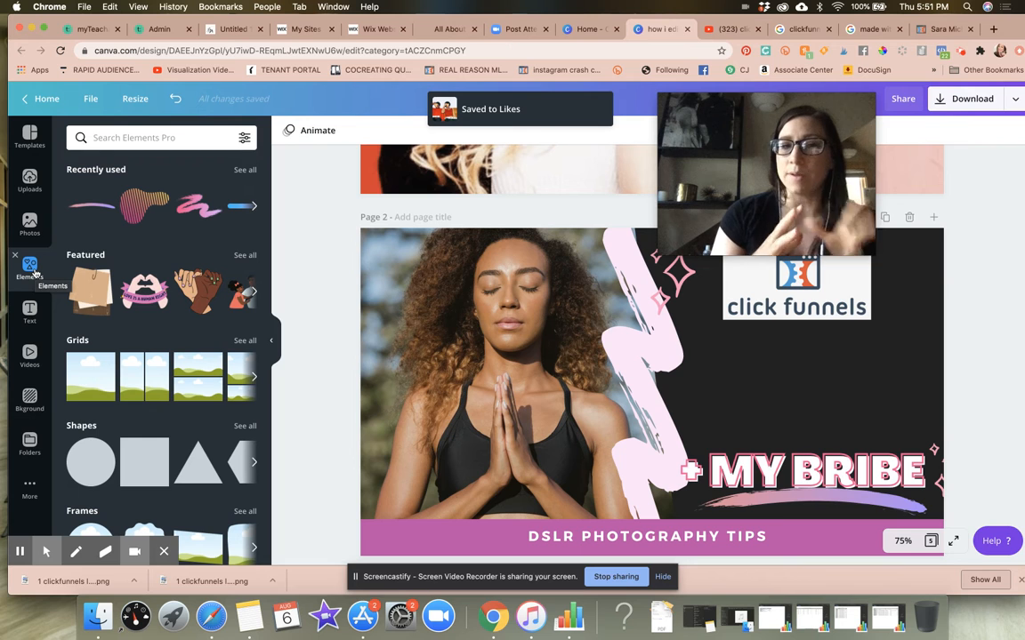
{"action": "left_click", "coordinate": [252, 294]}
{"action": "left_click", "coordinate": [68, 290]}
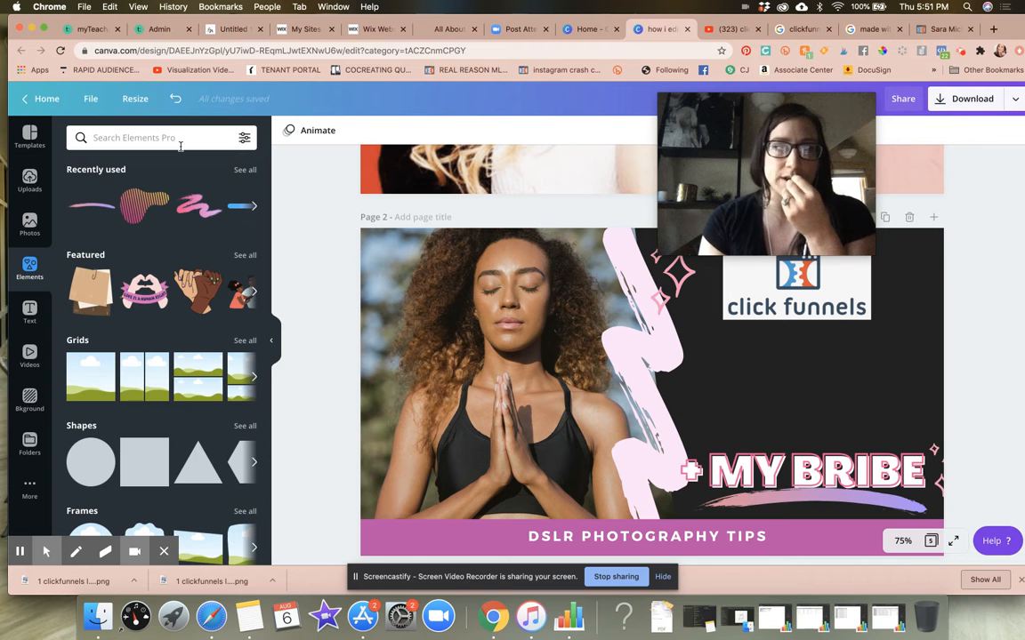
{"action": "scroll", "coordinate": [214, 320], "scroll_direction": "down", "scroll_amount": 5}
{"action": "scroll", "coordinate": [237, 335], "scroll_direction": "down", "scroll_amount": 3}
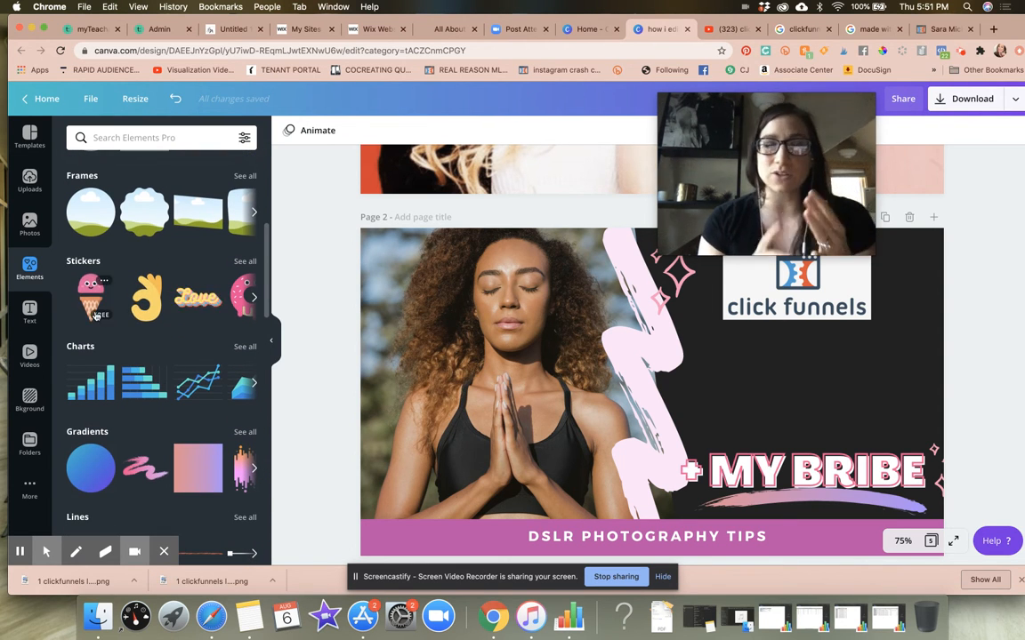
{"action": "scroll", "coordinate": [100, 358], "scroll_direction": "down", "scroll_amount": 2}
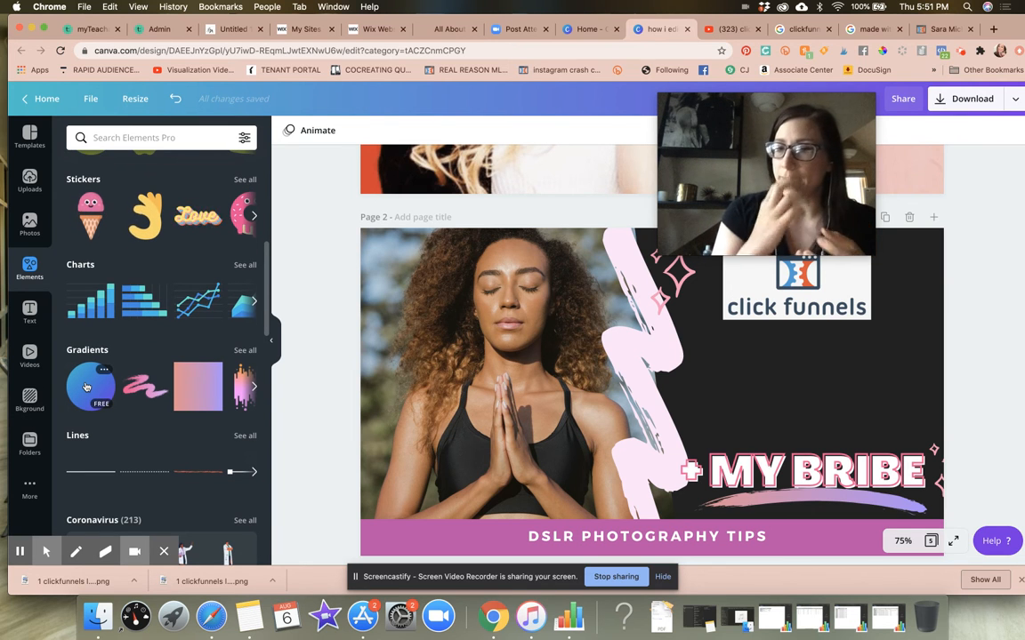
{"action": "left_click_drag", "start_coordinate": [193, 390], "coordinate": [541, 416]}
{"action": "left_click_drag", "start_coordinate": [915, 376], "coordinate": [652, 254]}
{"action": "left_click_drag", "start_coordinate": [762, 353], "coordinate": [958, 530]}
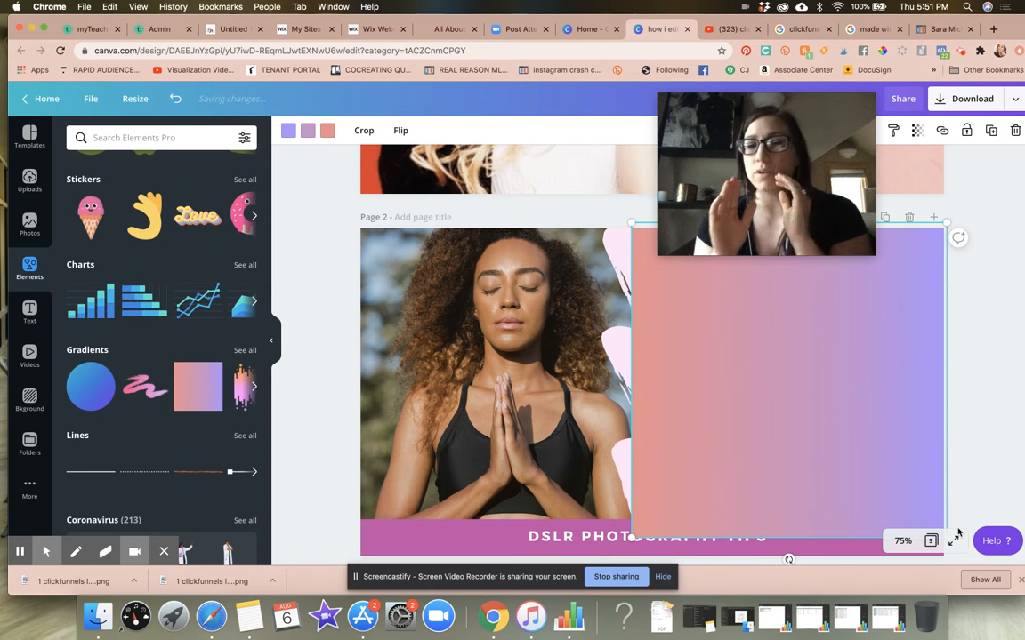
{"action": "left_click", "coordinate": [1015, 131]}
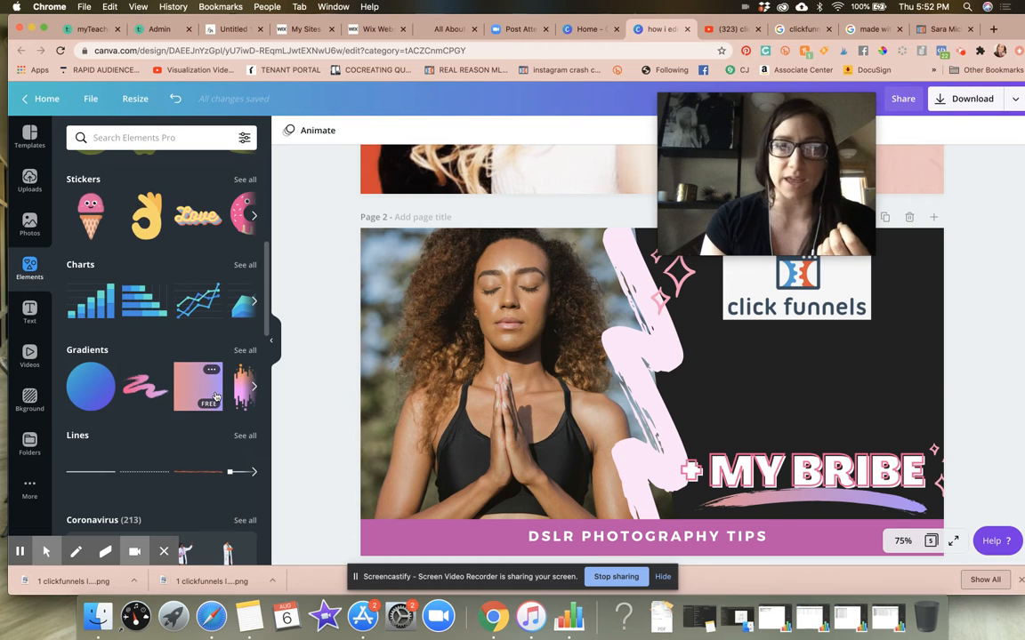
Look through the full collection of Gradients elements for shapes and brush strokes suited to the thumbnail.
{"action": "scroll", "coordinate": [217, 397], "scroll_direction": "down", "scroll_amount": 2}
{"action": "scroll", "coordinate": [217, 397], "scroll_direction": "up", "scroll_amount": 2}
{"action": "left_click", "coordinate": [256, 356]}
{"action": "left_click", "coordinate": [256, 356]}
{"action": "left_click", "coordinate": [256, 356]}
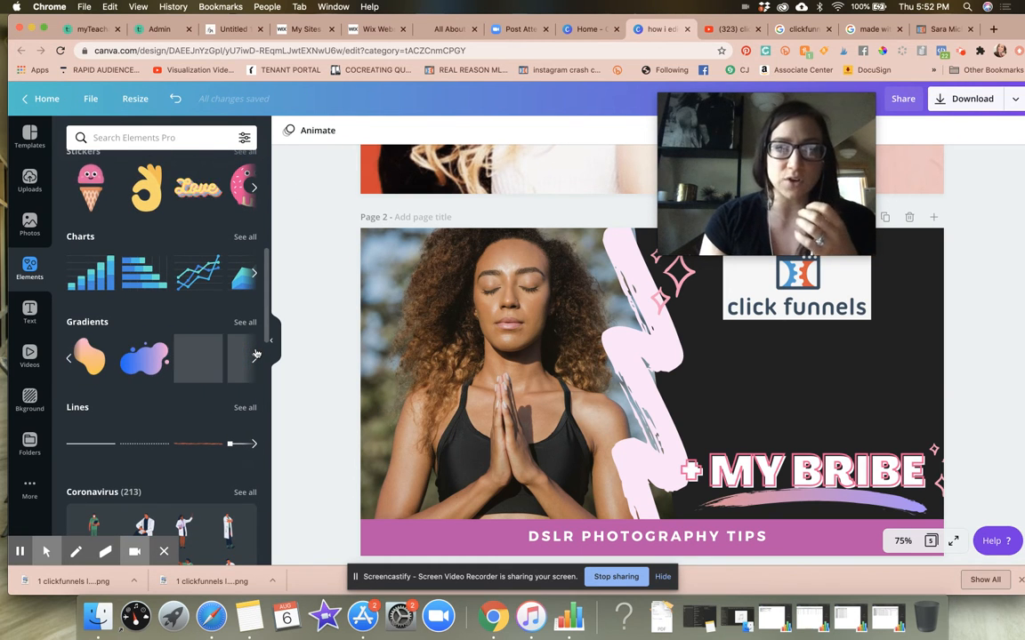
{"action": "left_click", "coordinate": [256, 355]}
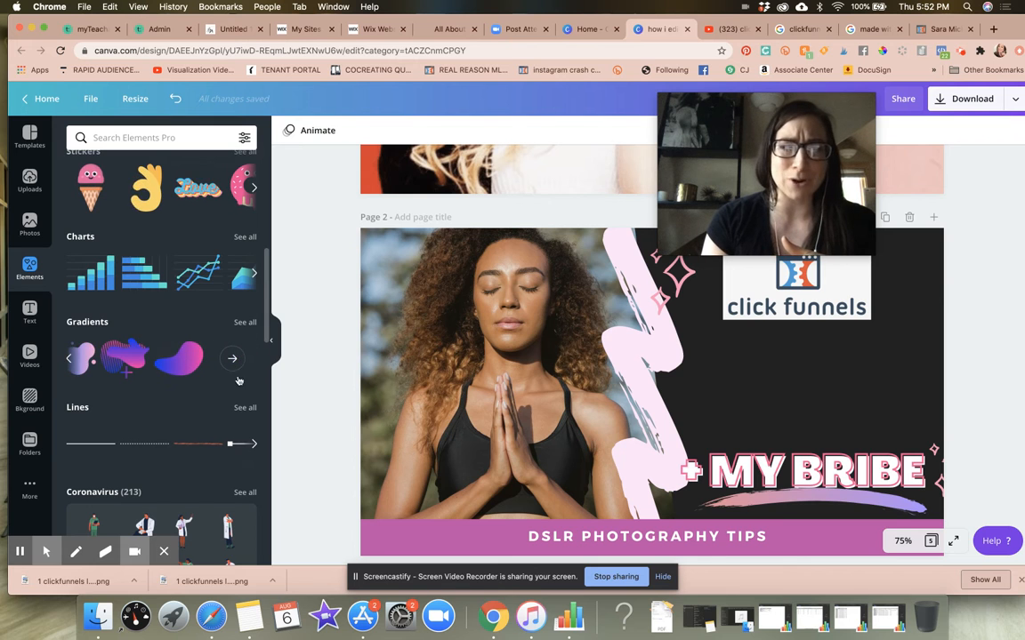
{"action": "scroll", "coordinate": [83, 372], "scroll_direction": "down", "scroll_amount": 2}
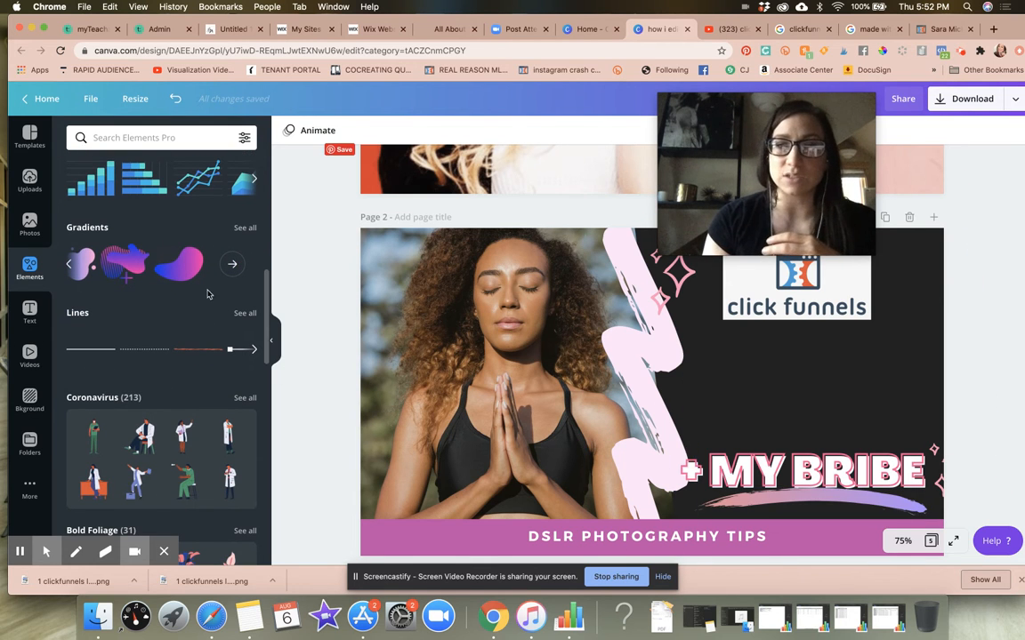
{"action": "left_click", "coordinate": [246, 228]}
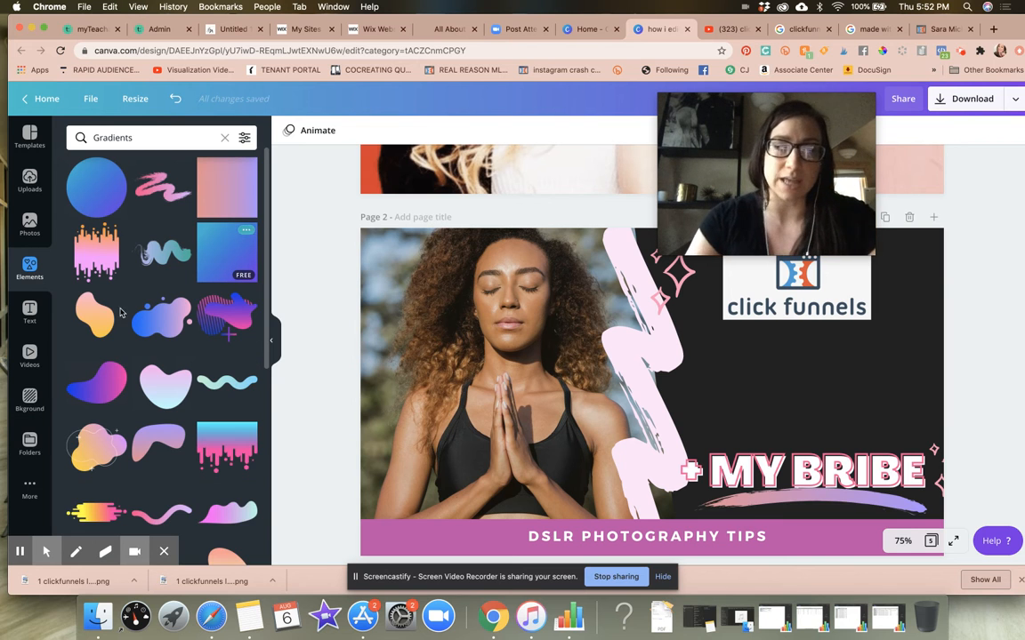
{"action": "scroll", "coordinate": [166, 383], "scroll_direction": "down", "scroll_amount": 10}
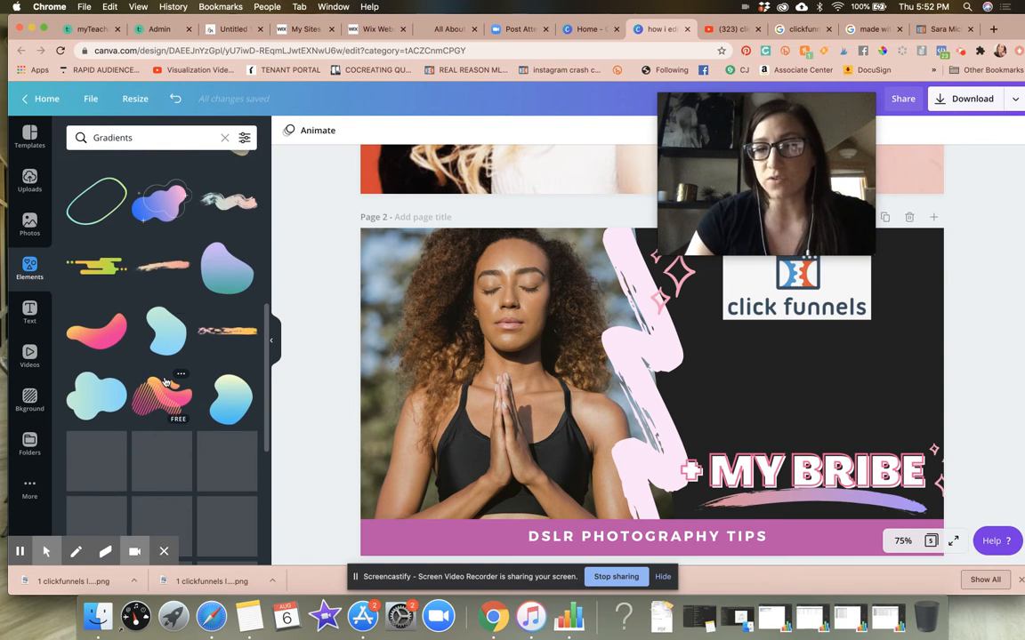
Search the elements for "pink gradient line" and add the thin pink-to-yellow line to page 2.
{"action": "scroll", "coordinate": [165, 382], "scroll_direction": "down", "scroll_amount": 3}
{"action": "scroll", "coordinate": [151, 275], "scroll_direction": "up", "scroll_amount": 5}
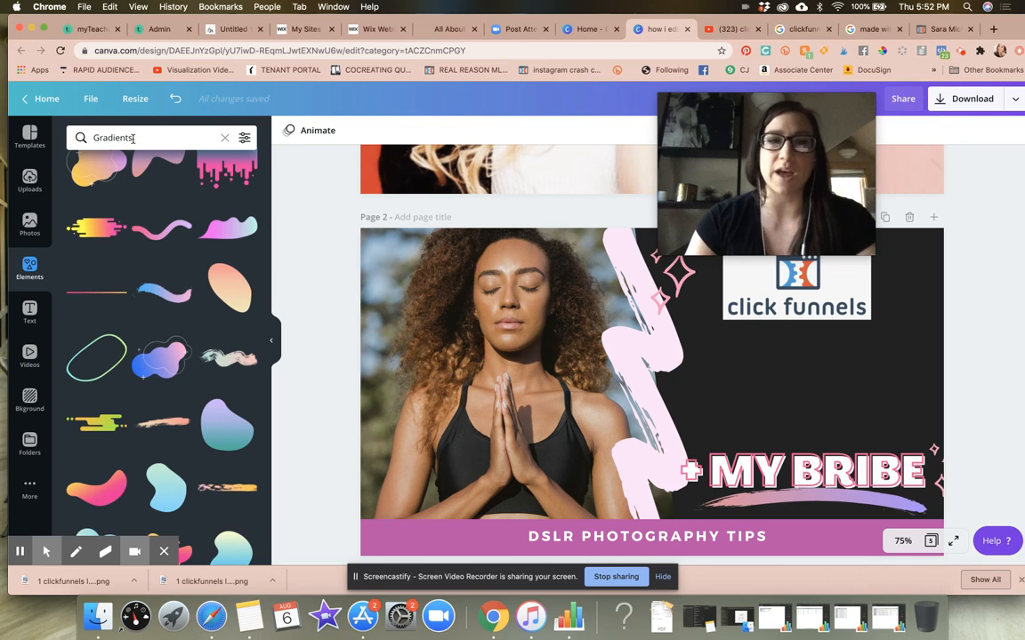
{"action": "double_click", "coordinate": [133, 138]}
{"action": "type", "text": "pink gradient line"}
{"action": "key", "text": "Return"}
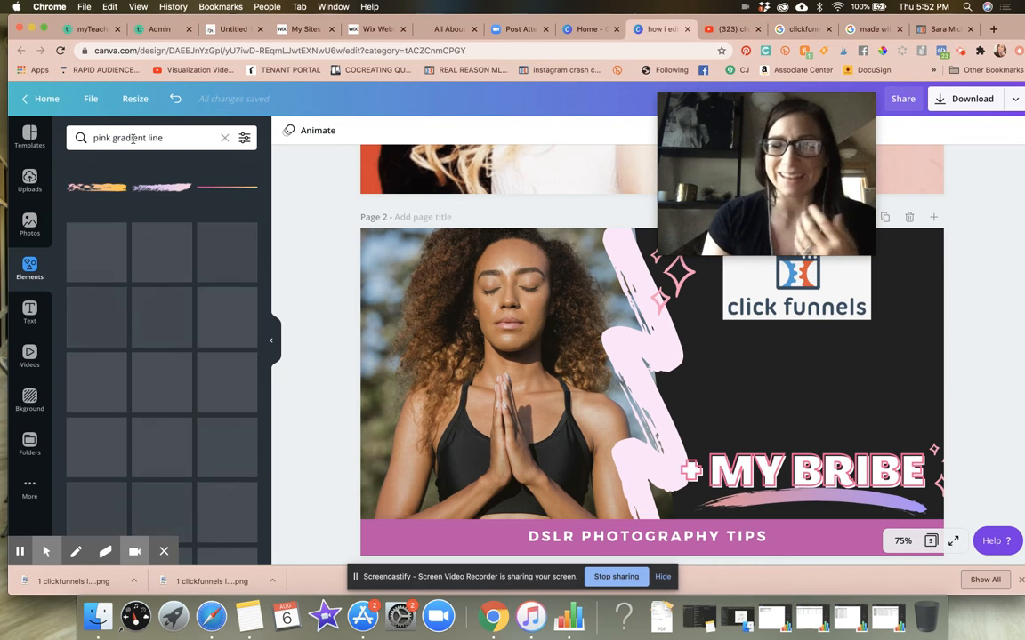
{"action": "left_click", "coordinate": [222, 188]}
Shift the pale pink zigzag brush stroke on page 2 slightly to the right.
{"action": "mouse_move", "coordinate": [635, 392]}
{"action": "left_mouse_down"}
{"action": "mouse_move", "coordinate": [586, 432]}
{"action": "mouse_move", "coordinate": [648, 359]}
{"action": "mouse_move", "coordinate": [635, 384]}
{"action": "left_mouse_up"}
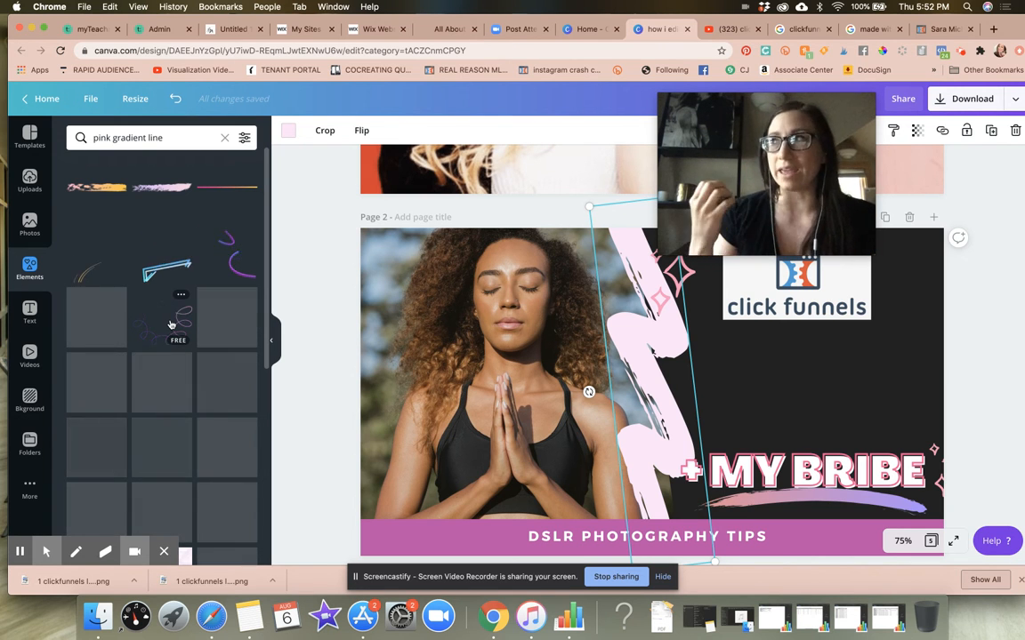
{"action": "scroll", "coordinate": [171, 325], "scroll_direction": "down", "scroll_amount": 3}
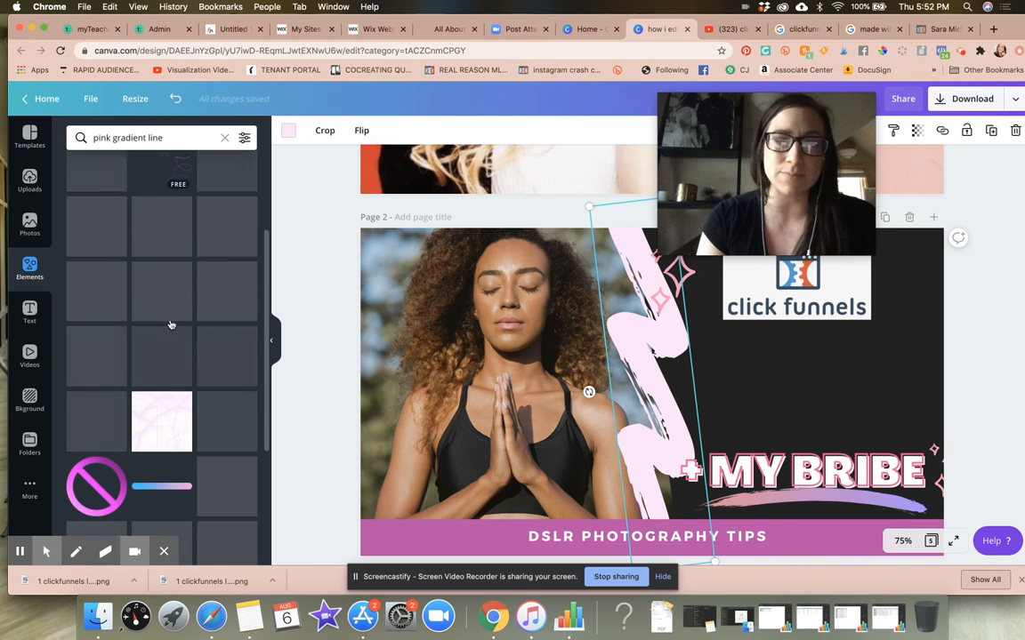
{"action": "scroll", "coordinate": [170, 325], "scroll_direction": "down", "scroll_amount": 5}
{"action": "scroll", "coordinate": [171, 324], "scroll_direction": "up", "scroll_amount": 3}
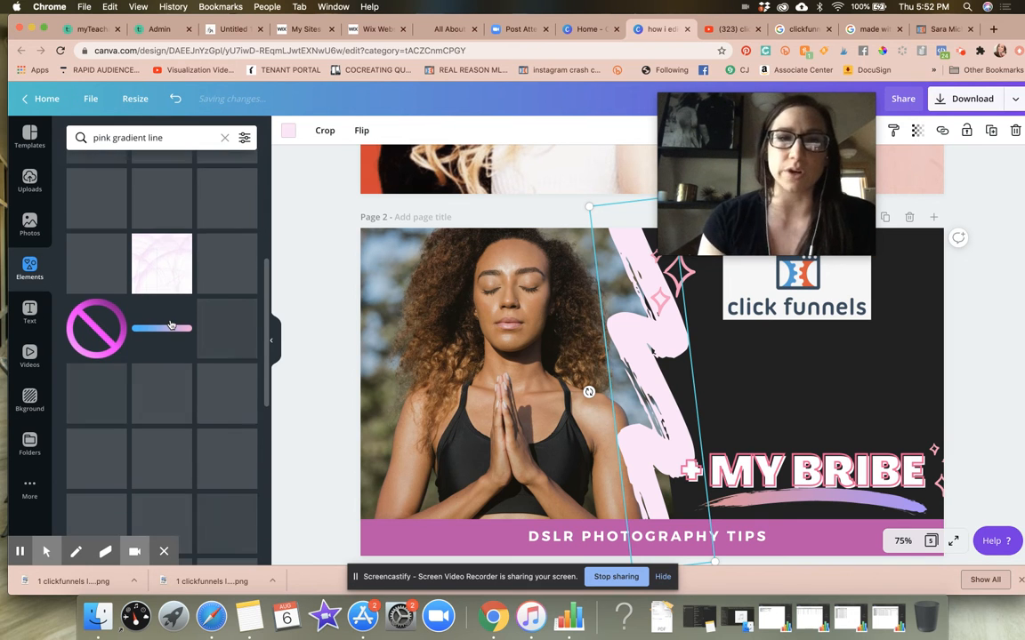
{"action": "mouse_move", "coordinate": [171, 324]}
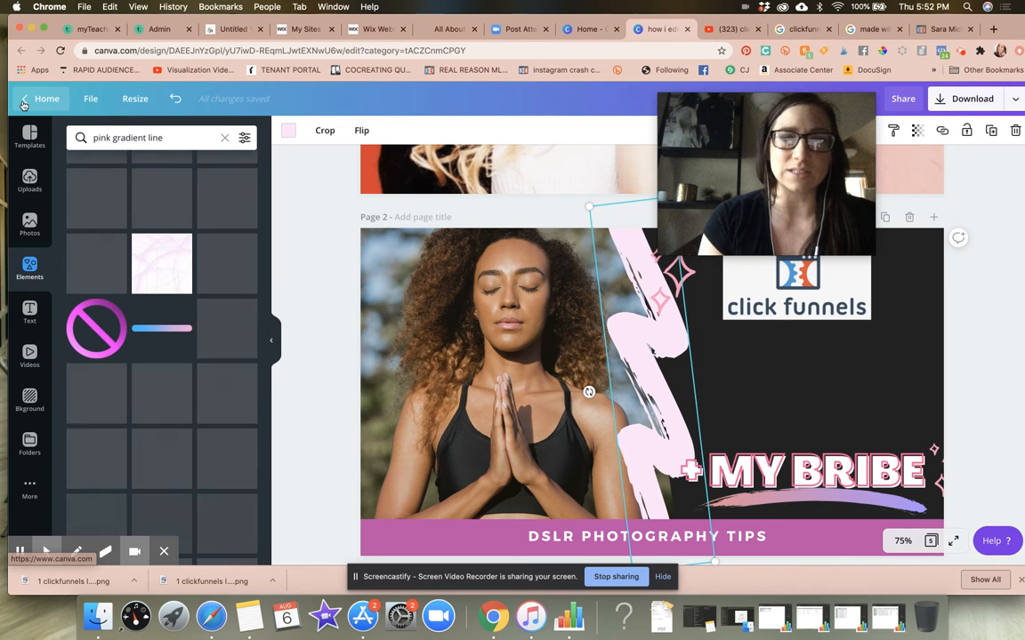
Delete the pink sparkle graphics beside the zigzag stroke and next to the "+ MY BRIBE" text.
{"action": "left_click", "coordinate": [682, 283]}
{"action": "key", "text": "Delete"}
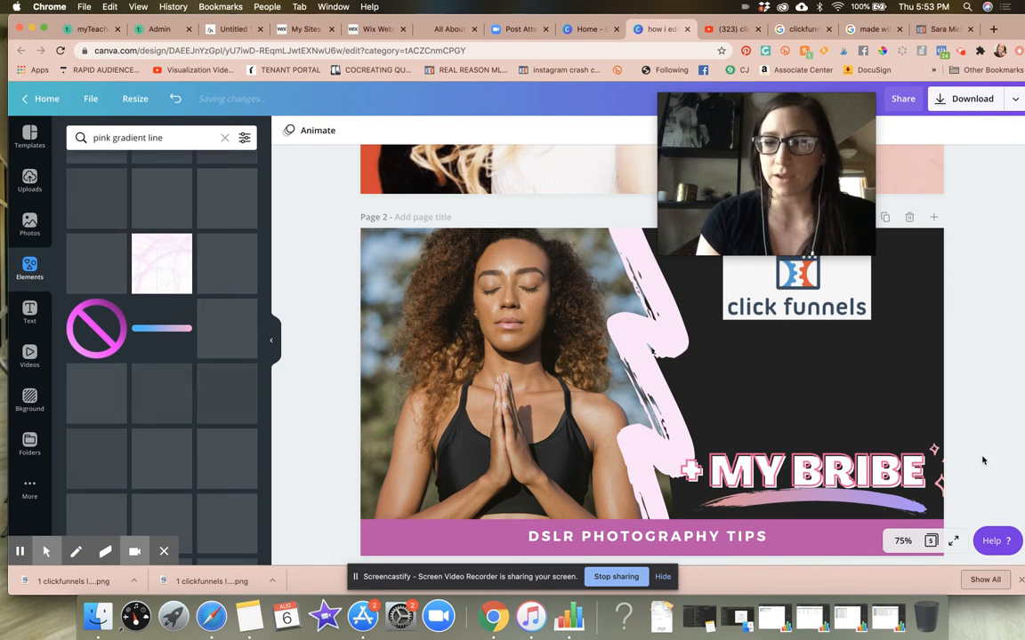
{"action": "left_click", "coordinate": [936, 471]}
{"action": "key", "text": "Delete"}
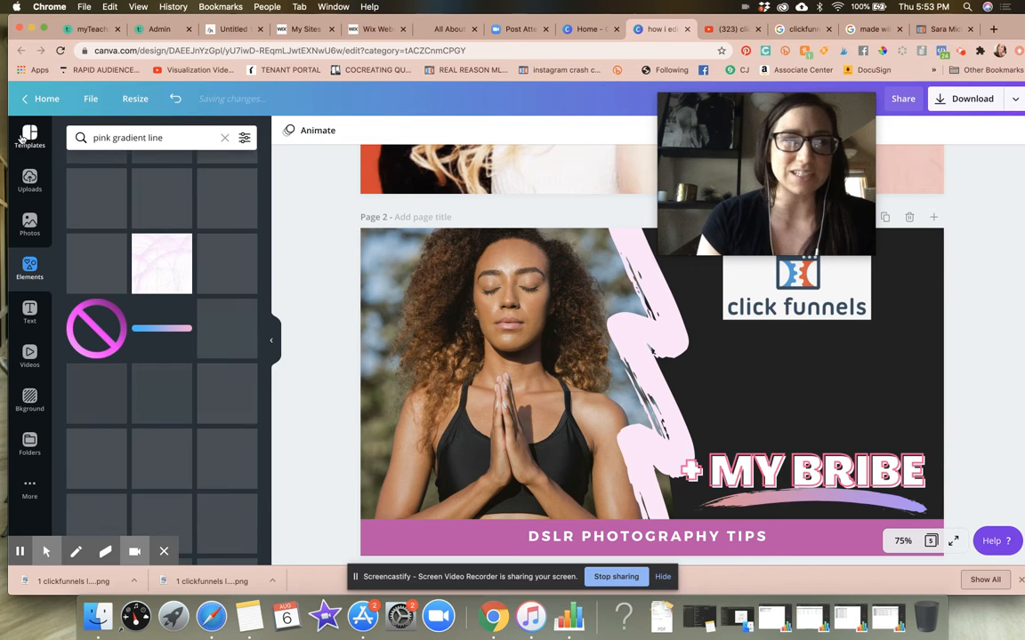
{"action": "left_click", "coordinate": [28, 313]}
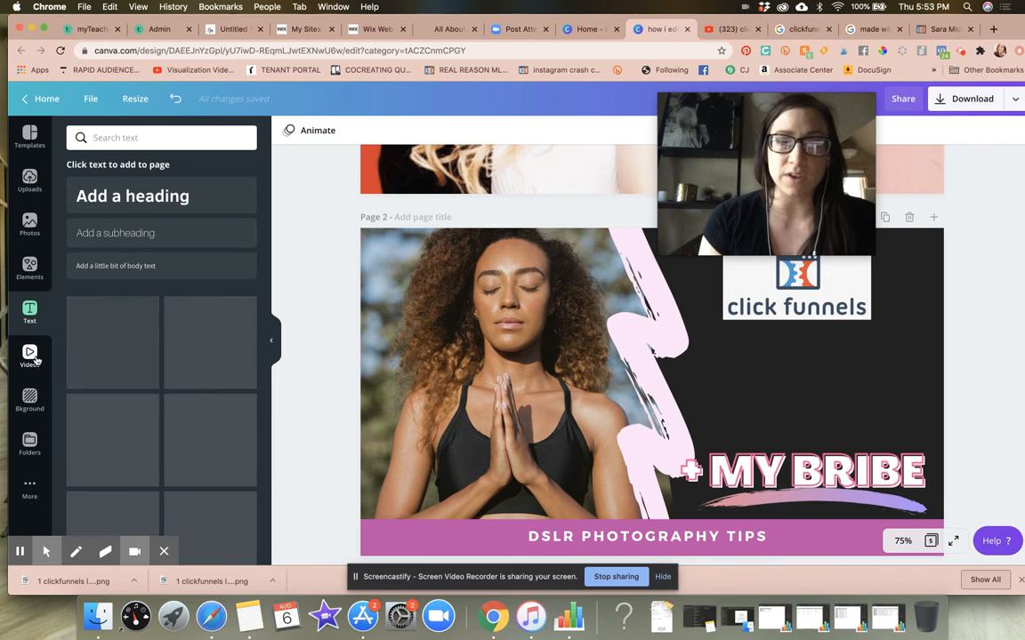
{"action": "left_click", "coordinate": [30, 405]}
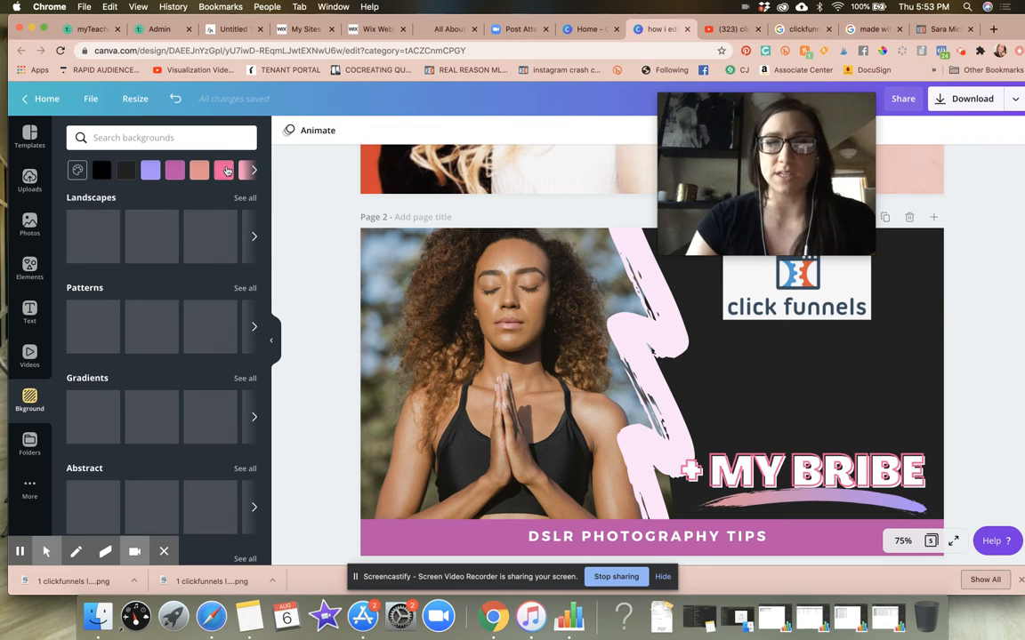
Move the "+ MY BRIBE" text and its gradient underline swoosh higher, and nudge the zigzag stroke further right.
{"action": "left_click_drag", "start_coordinate": [731, 467], "coordinate": [740, 442]}
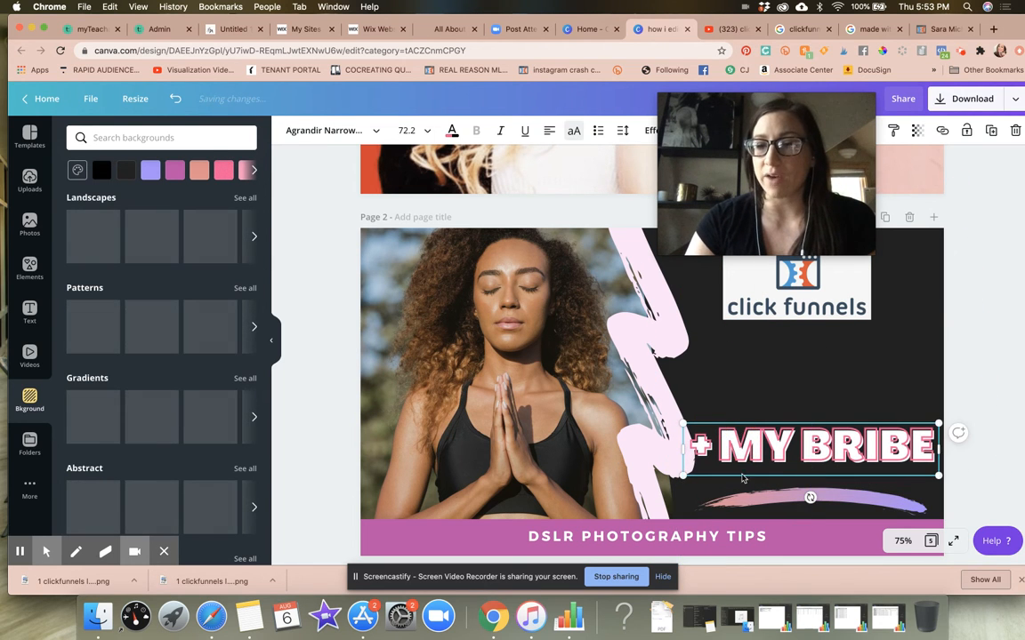
{"action": "mouse_move", "coordinate": [659, 485]}
{"action": "left_mouse_down"}
{"action": "mouse_move", "coordinate": [666, 520]}
{"action": "mouse_move", "coordinate": [665, 502]}
{"action": "left_mouse_up"}
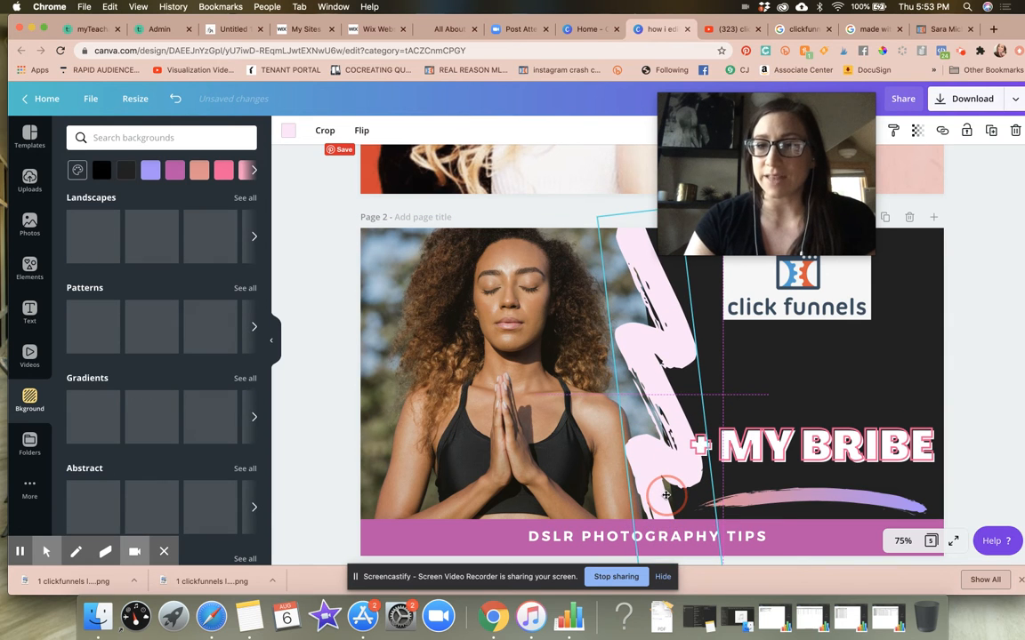
{"action": "left_click", "coordinate": [794, 489]}
{"action": "left_click_drag", "start_coordinate": [794, 485], "coordinate": [806, 464]}
{"action": "left_click", "coordinate": [1007, 262]}
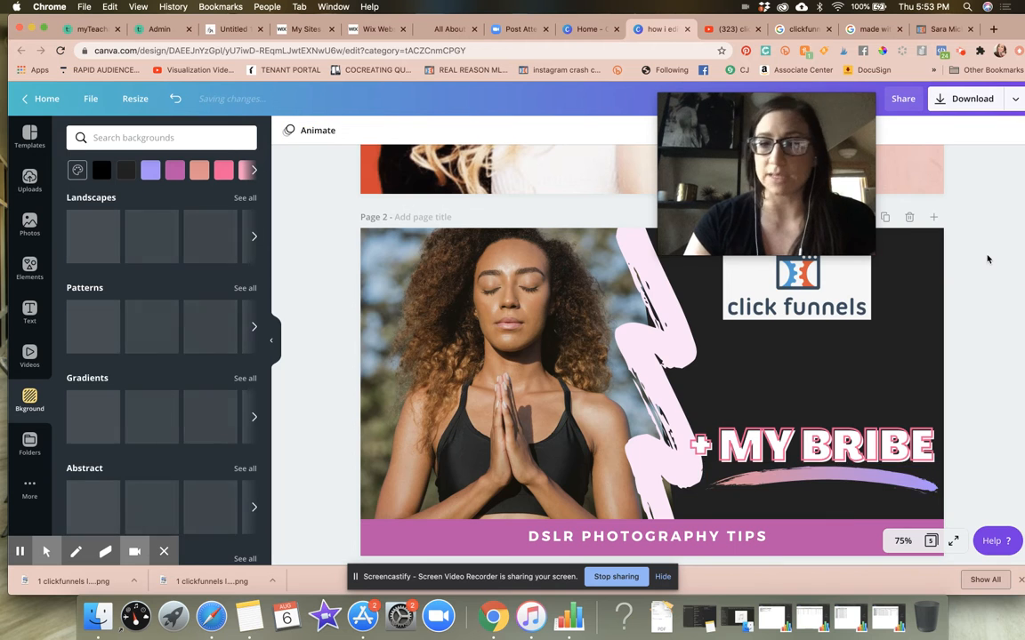
Replace the "DSLR PHOTOGRAPHY TIPS" text in page 2's purple banner with the brand's website address.
{"action": "scroll", "coordinate": [1001, 261], "scroll_direction": "up", "scroll_amount": 2}
{"action": "scroll", "coordinate": [992, 260], "scroll_direction": "down", "scroll_amount": 4}
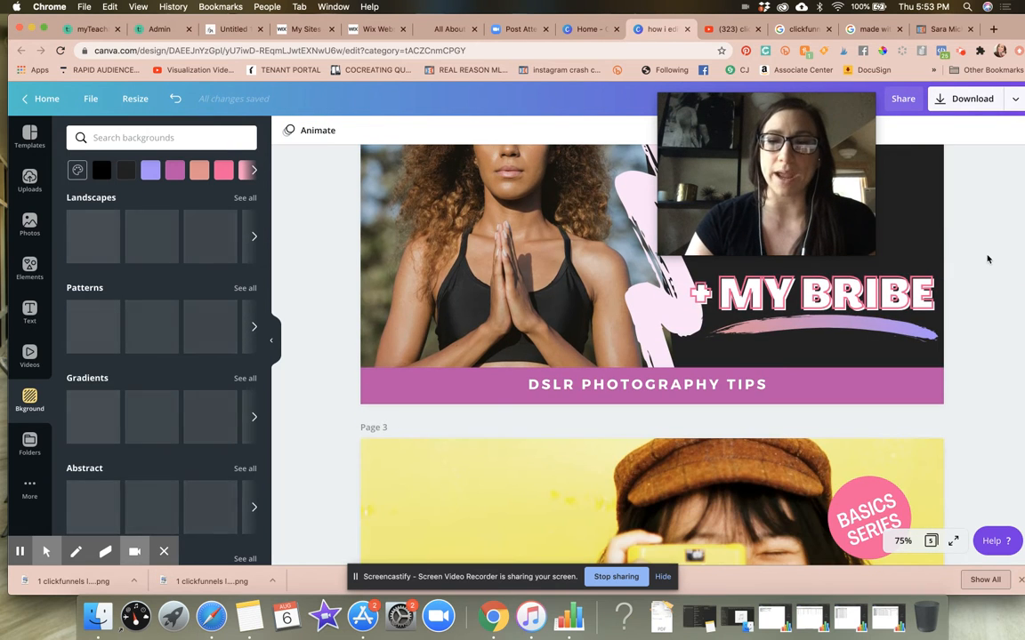
{"action": "left_click", "coordinate": [672, 384]}
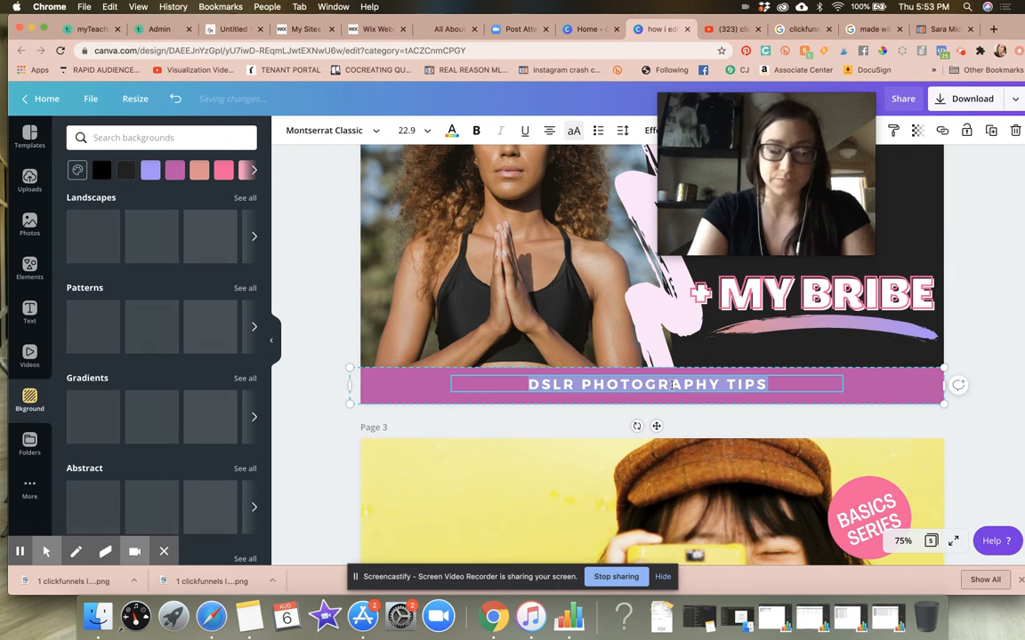
{"action": "type", "text": "S"}
{"action": "key", "text": "BackSpace"}
{"action": "key", "text": "BackSpace"}
{"action": "key", "text": "BackSpace"}
{"action": "type", "text": "SARAMICHAELS.COM"}
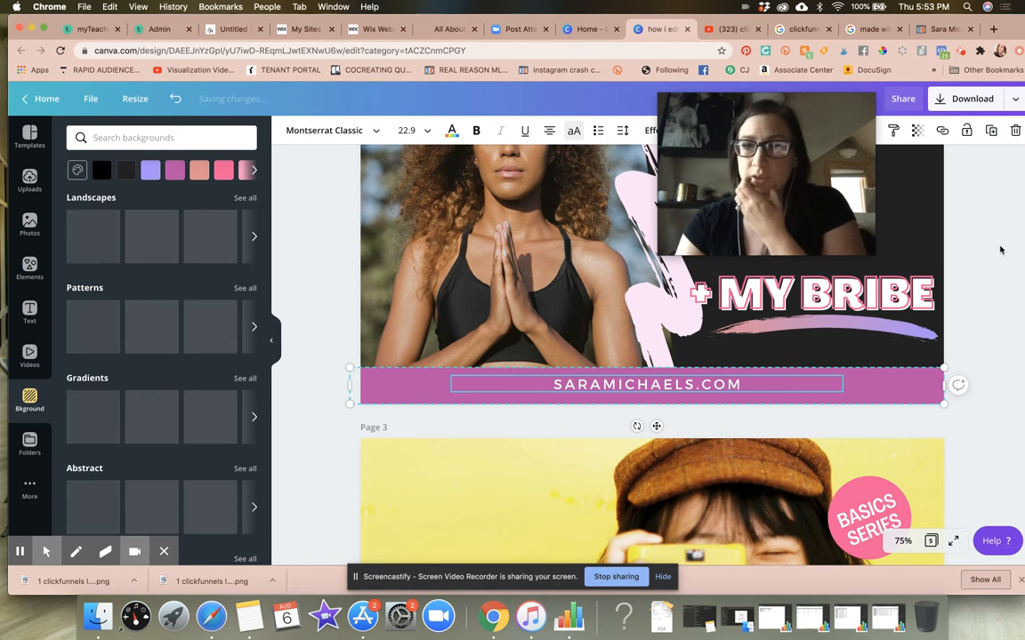
{"action": "left_click", "coordinate": [1000, 250]}
{"action": "scroll", "coordinate": [1000, 250], "scroll_direction": "up", "scroll_amount": 3}
{"action": "scroll", "coordinate": [1000, 250], "scroll_direction": "down", "scroll_amount": 2}
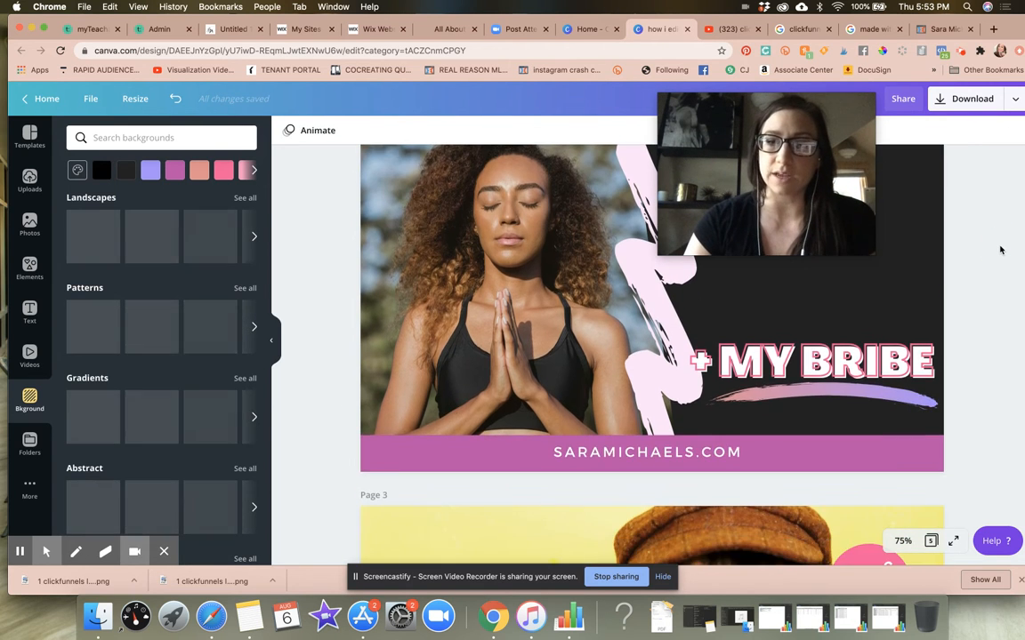
{"action": "scroll", "coordinate": [999, 250], "scroll_direction": "up", "scroll_amount": 2}
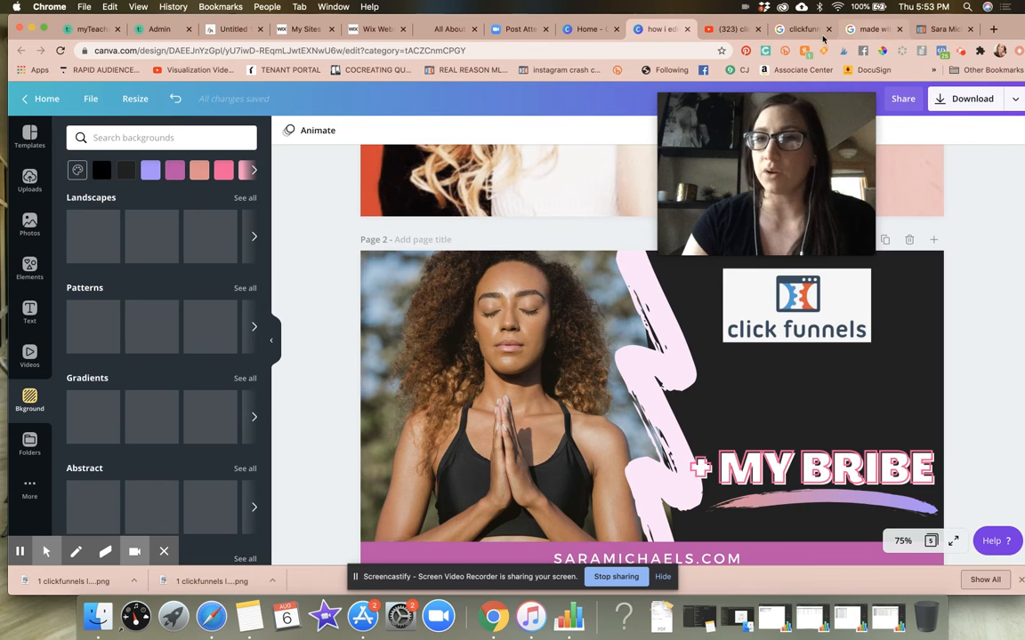
Check the YouTube results for "clickfunnels affiliate program" and the business resource vault page for reference.
{"action": "left_click", "coordinate": [722, 29]}
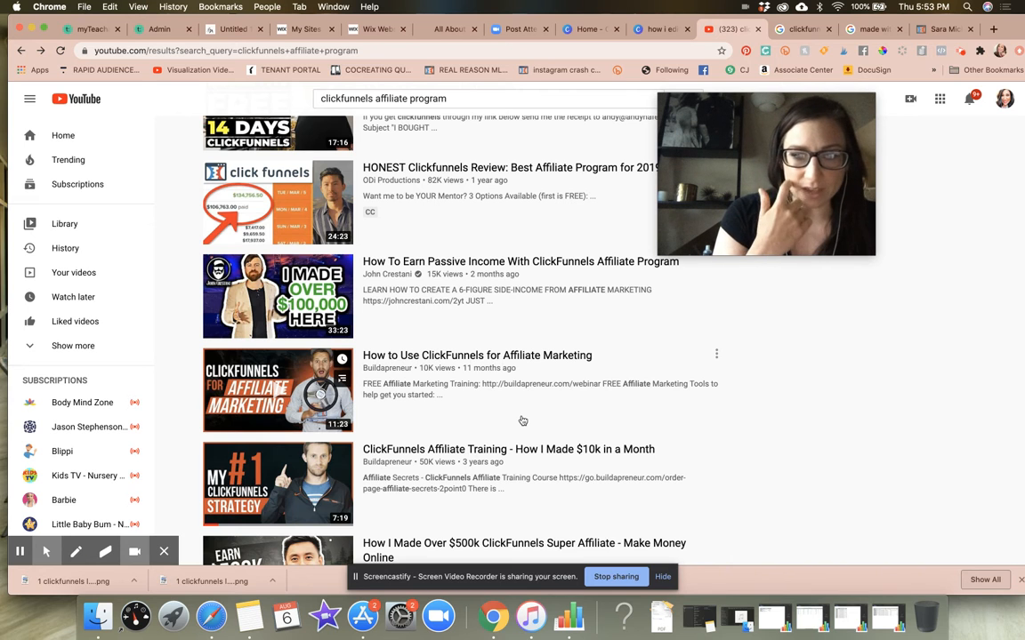
{"action": "left_click", "coordinate": [950, 32]}
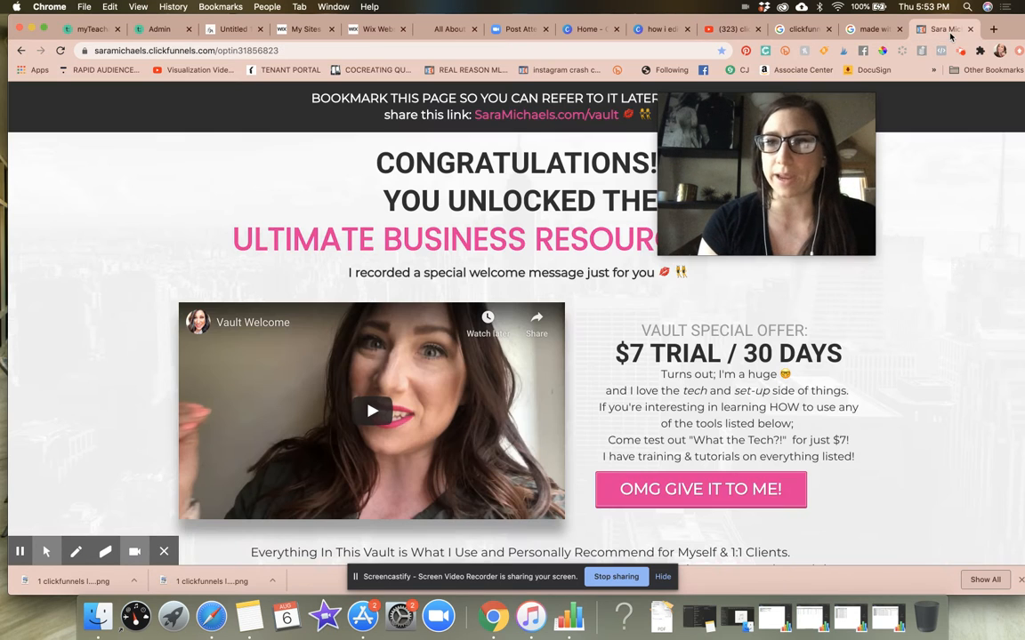
Return to the Canva design and delete the thin pink-to-yellow gradient line across the middle of page 2.
{"action": "left_click", "coordinate": [660, 30]}
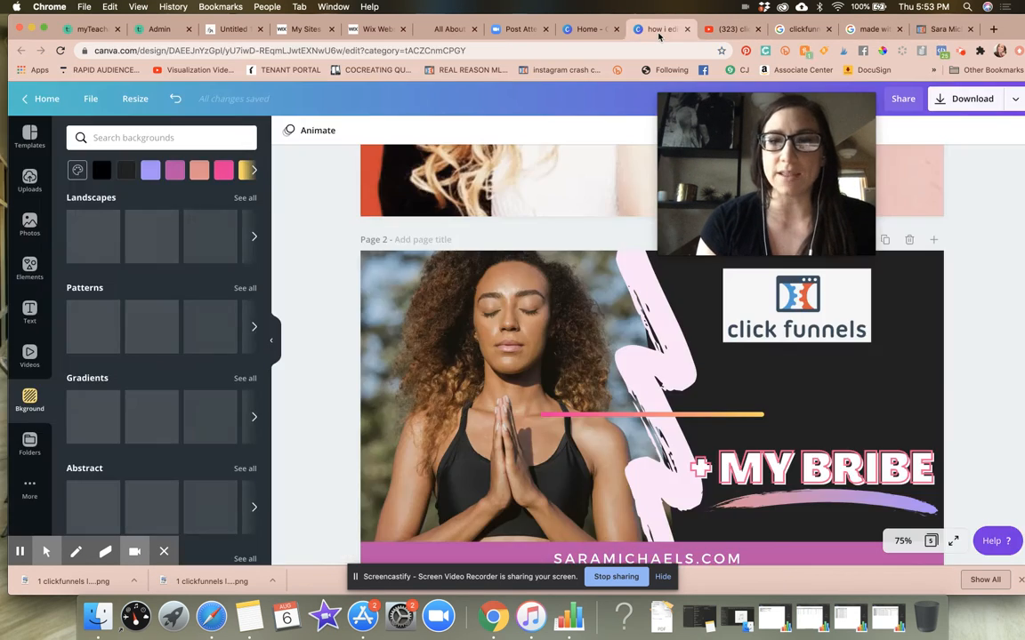
{"action": "left_click", "coordinate": [611, 413]}
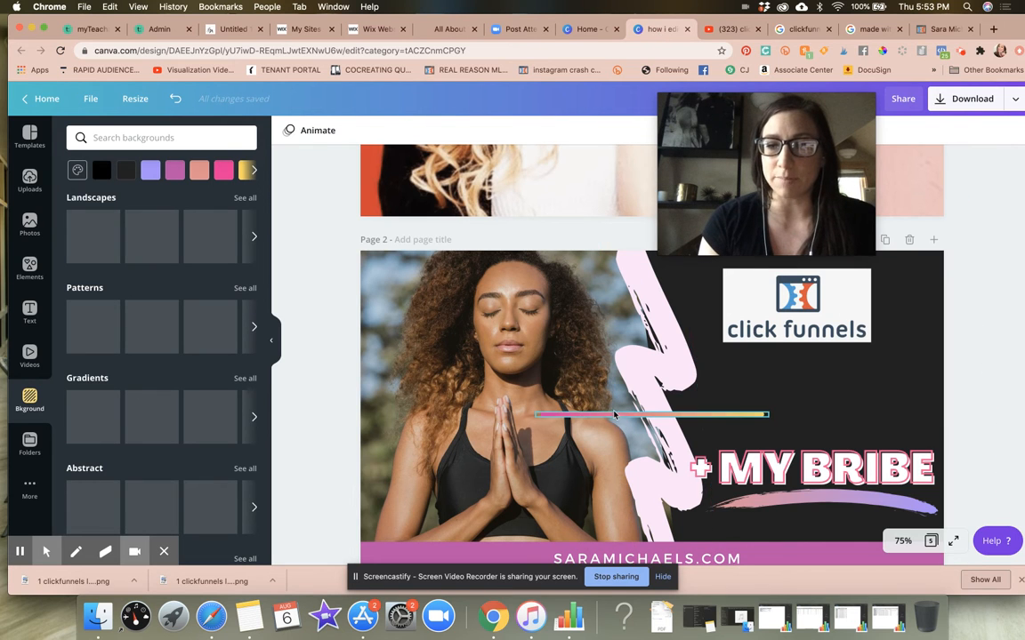
{"action": "left_click", "coordinate": [612, 415]}
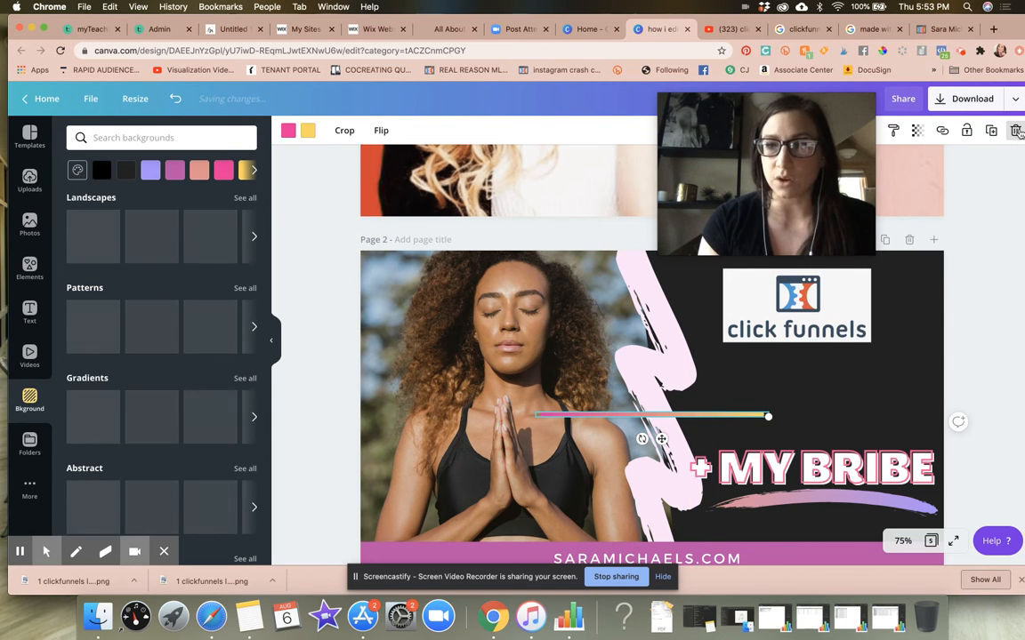
{"action": "left_click", "coordinate": [1015, 130]}
Search the elements library for "BLACK GRADIENT".
{"action": "left_click", "coordinate": [175, 132]}
{"action": "type", "text": "BLACK"}
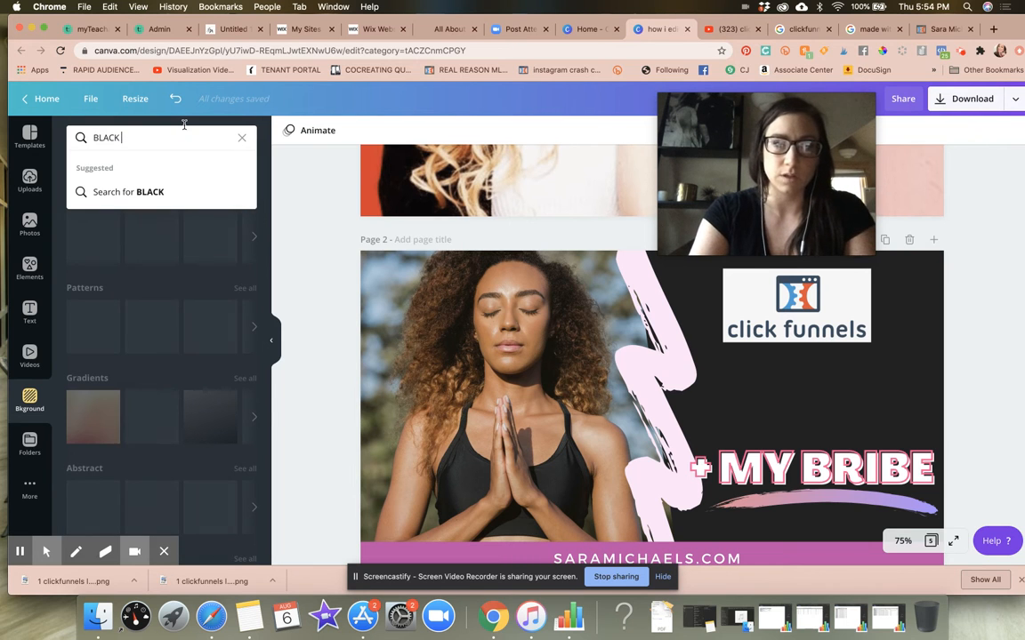
{"action": "left_click", "coordinate": [29, 265]}
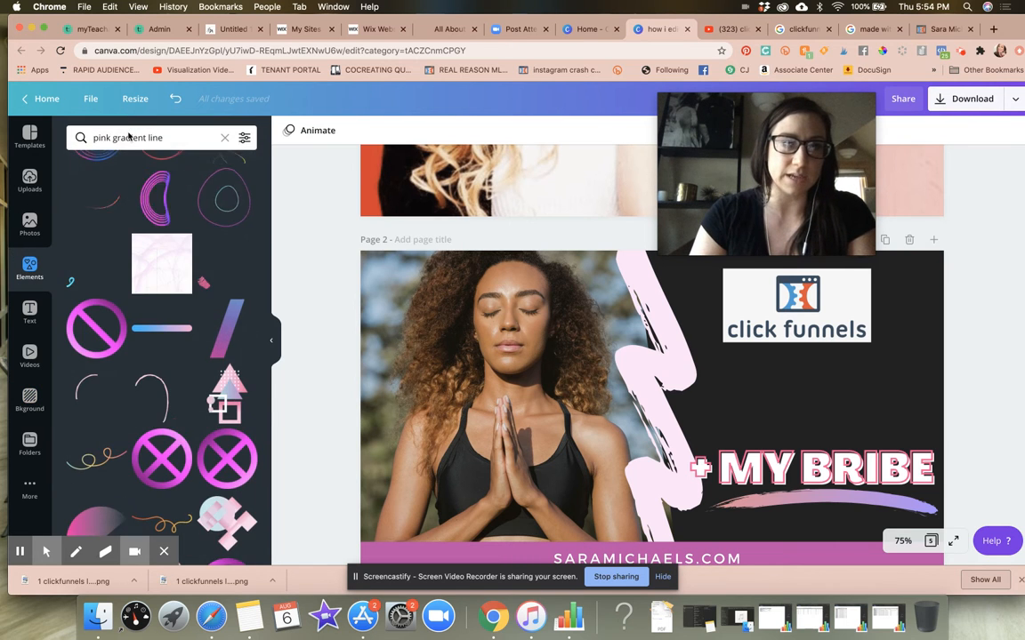
{"action": "double_click", "coordinate": [127, 138]}
{"action": "type", "text": "BL"}
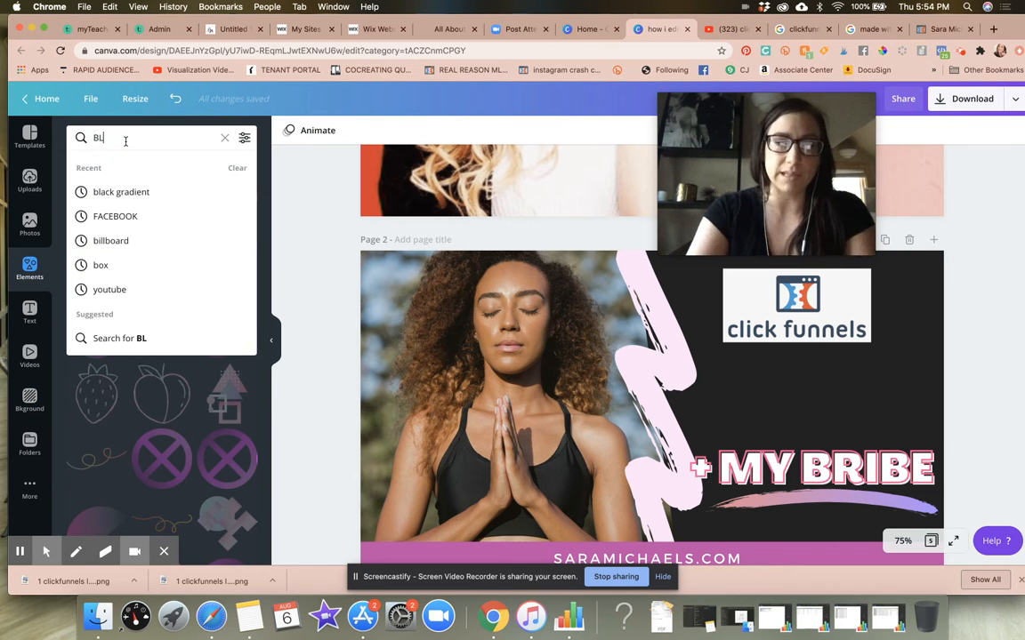
{"action": "type", "text": "ACK GRADIENT"}
{"action": "key", "text": "Return"}
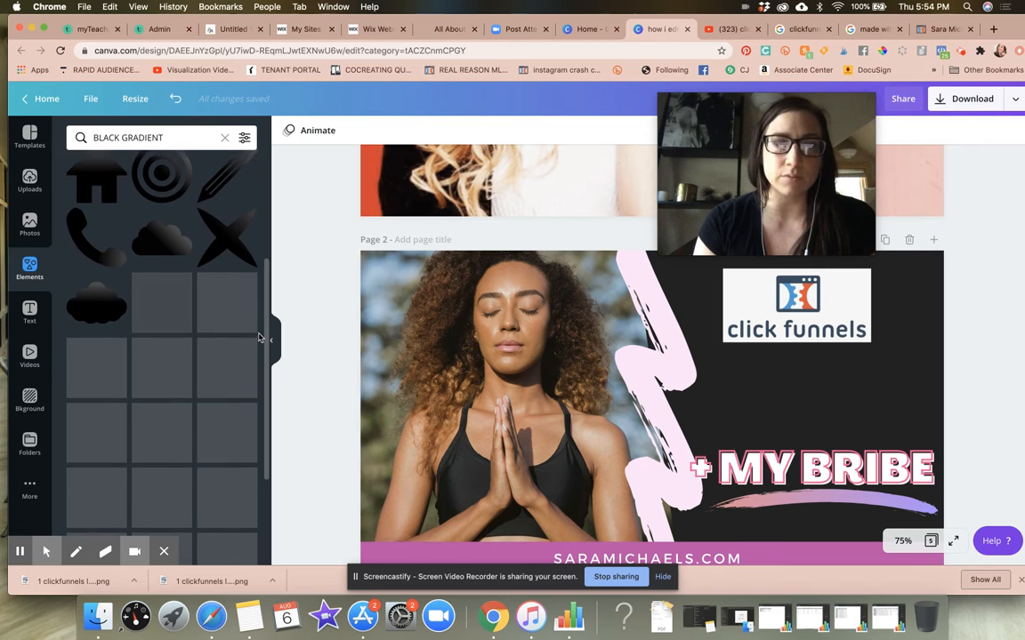
Search the backgrounds for "BLACK gradient" and look through the results for a suitable backdrop.
{"action": "left_click", "coordinate": [26, 425]}
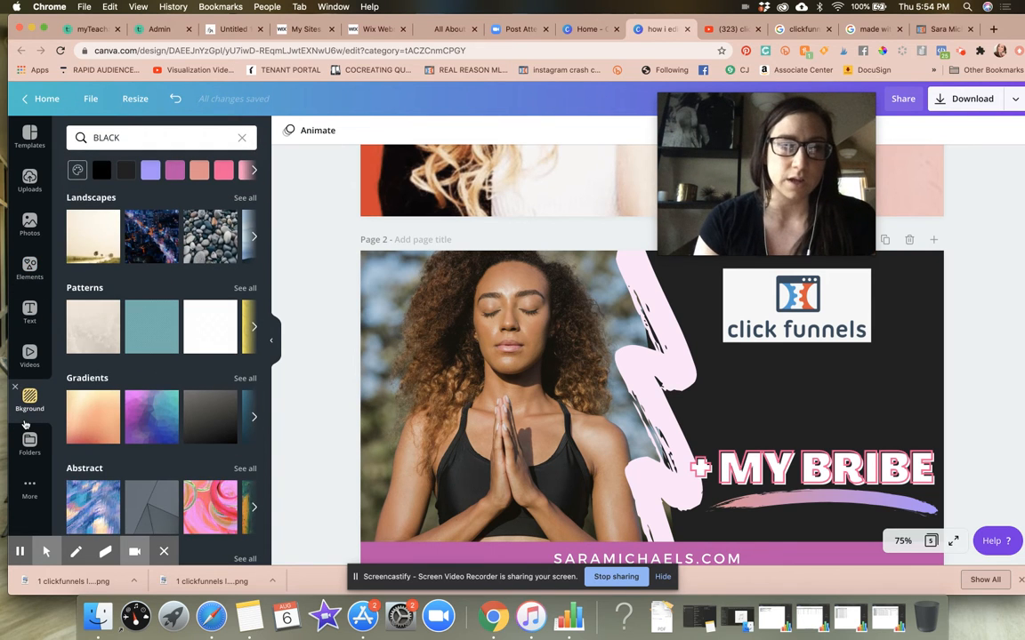
{"action": "left_click", "coordinate": [153, 139]}
{"action": "type", "text": "gradient"}
{"action": "key", "text": "Return"}
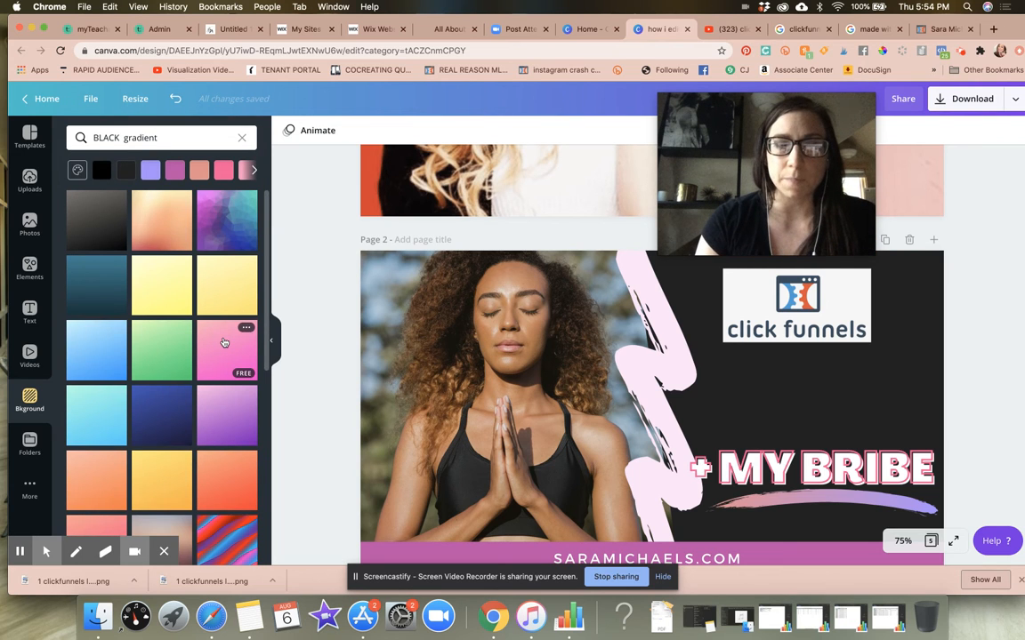
{"action": "scroll", "coordinate": [224, 342], "scroll_direction": "down", "scroll_amount": 5}
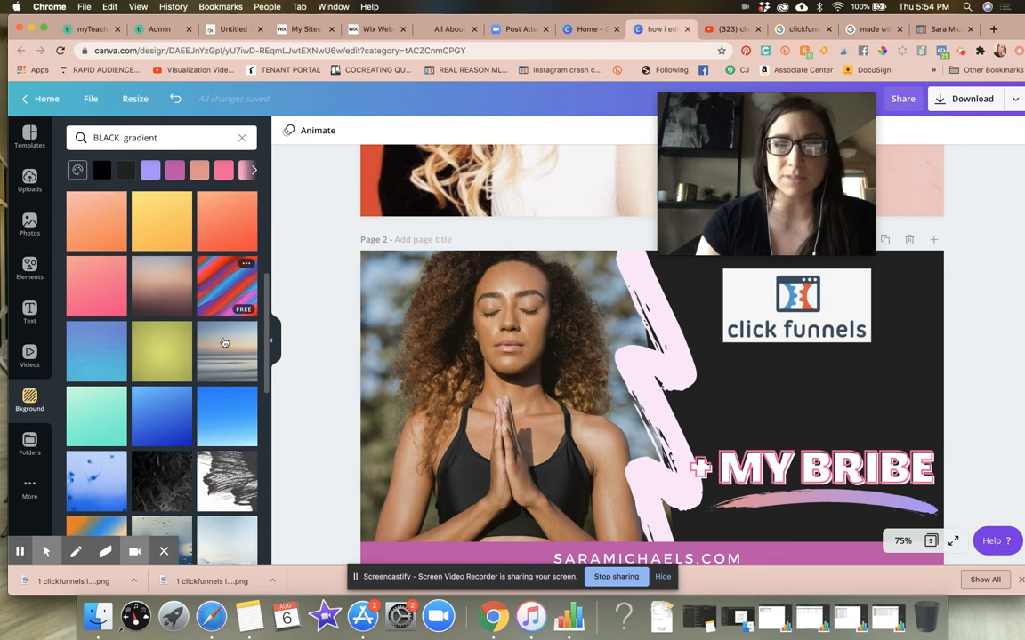
{"action": "scroll", "coordinate": [224, 342], "scroll_direction": "down", "scroll_amount": 2}
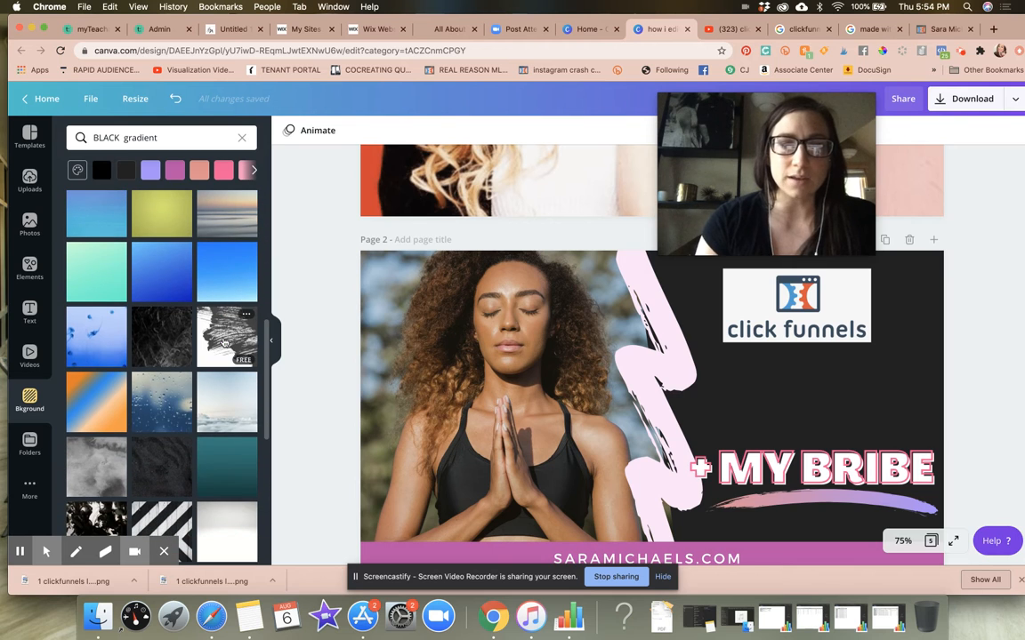
{"action": "scroll", "coordinate": [224, 342], "scroll_direction": "down", "scroll_amount": 3}
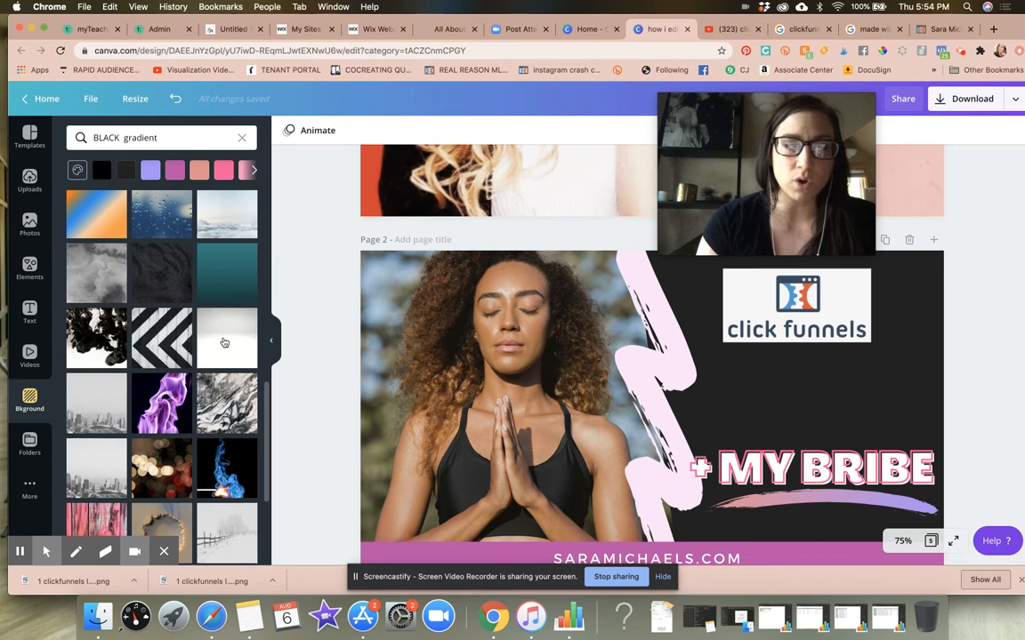
{"action": "scroll", "coordinate": [210, 361], "scroll_direction": "down", "scroll_amount": 3}
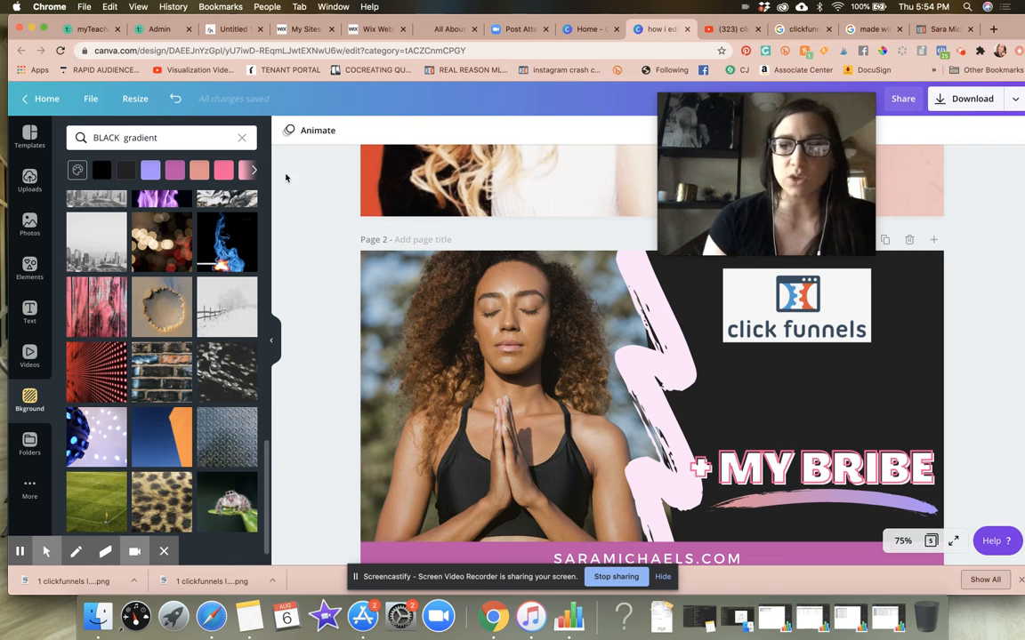
Check the YouTube thumbnails for "clickfunnels affiliate program" and the vault page again, and return to the Canva design.
{"action": "left_click", "coordinate": [740, 30]}
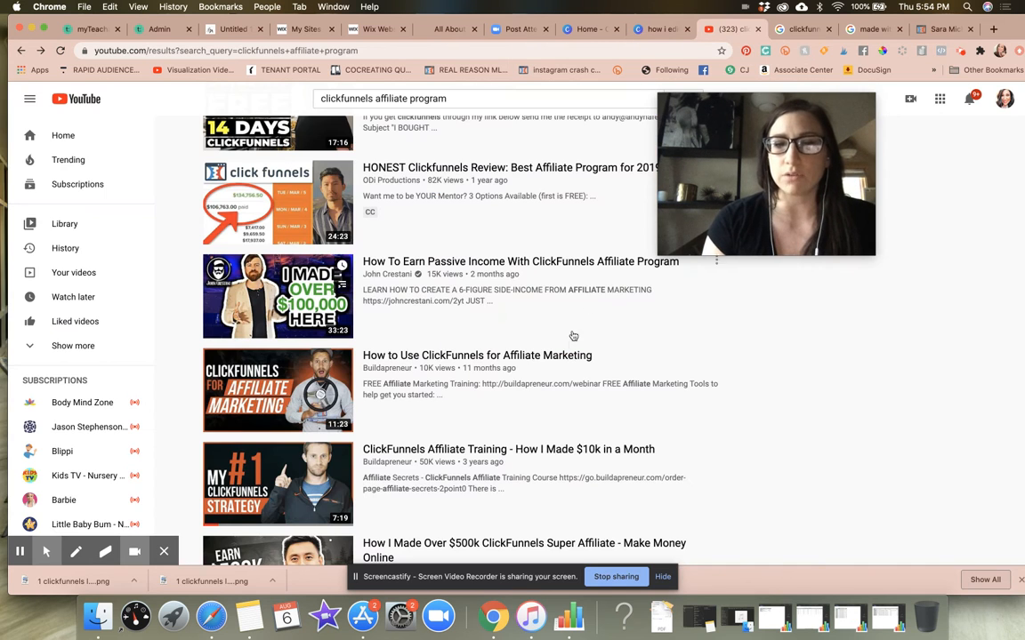
{"action": "scroll", "coordinate": [571, 346], "scroll_direction": "down", "scroll_amount": 1}
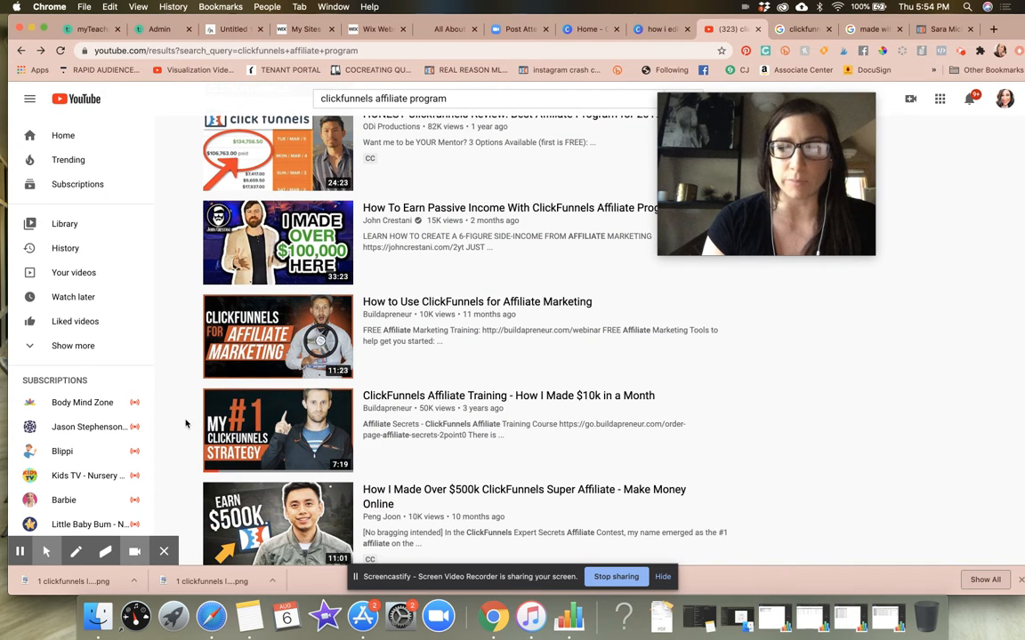
{"action": "left_click", "coordinate": [927, 30]}
{"action": "left_click", "coordinate": [658, 29]}
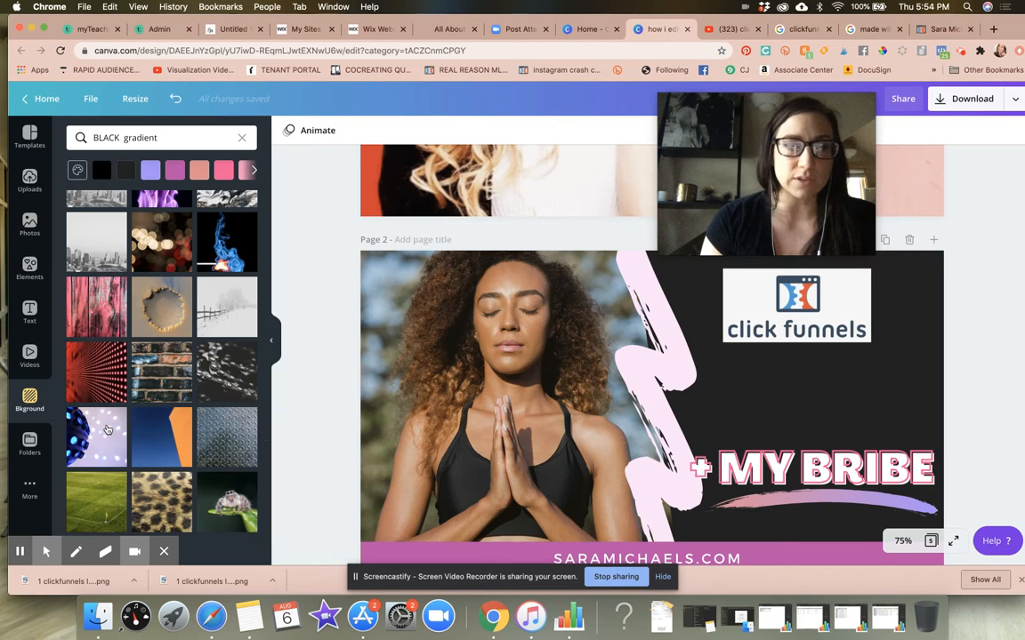
Set page 2's background color to black and search the backgrounds for "black".
{"action": "scroll", "coordinate": [106, 430], "scroll_direction": "down", "scroll_amount": 1}
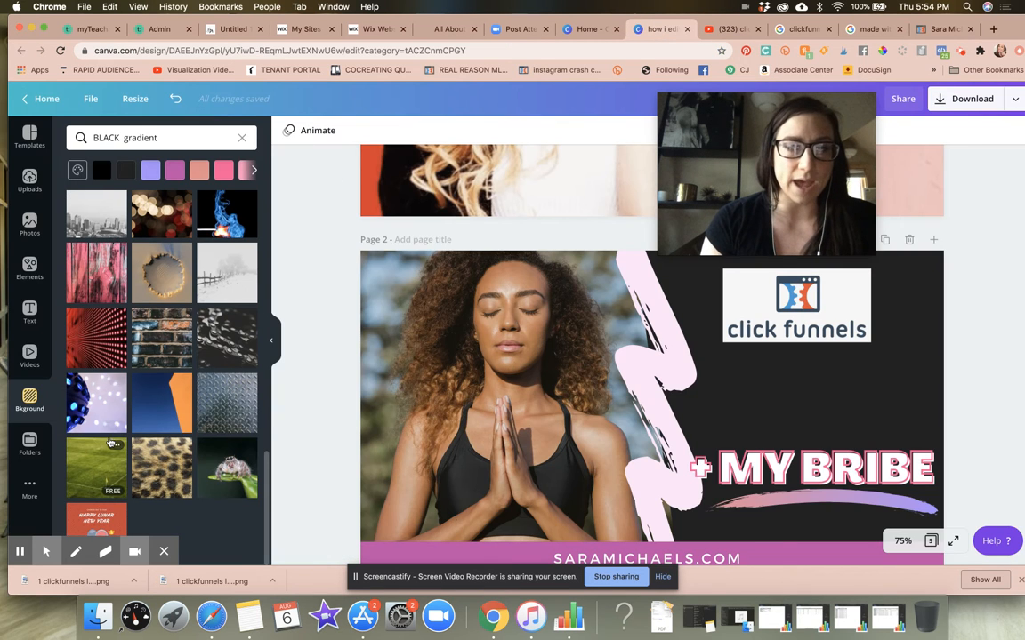
{"action": "left_click", "coordinate": [106, 175]}
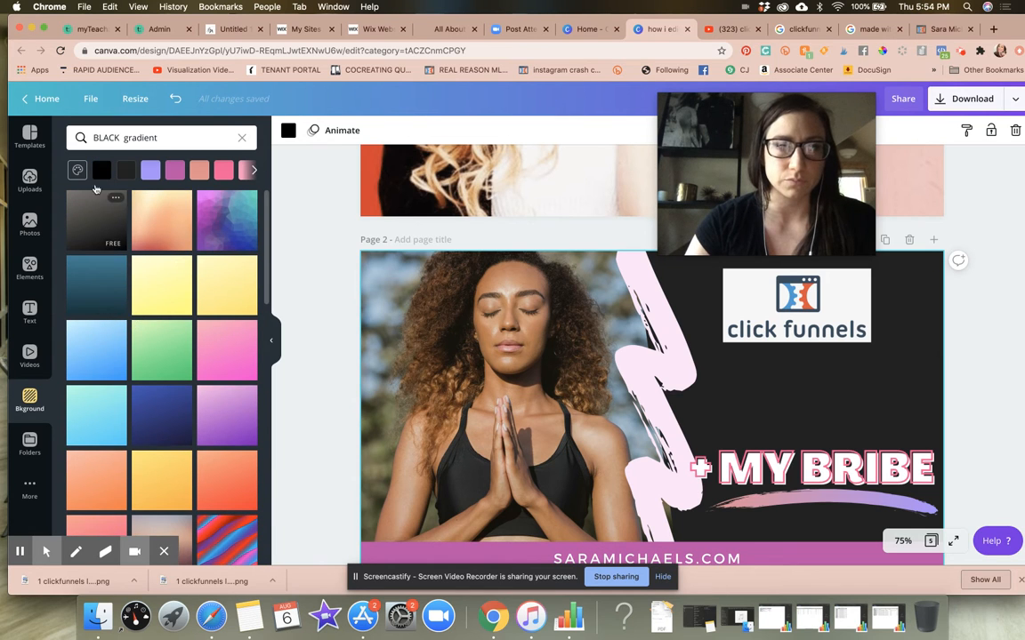
{"action": "double_click", "coordinate": [131, 136]}
{"action": "type", "text": "blac"}
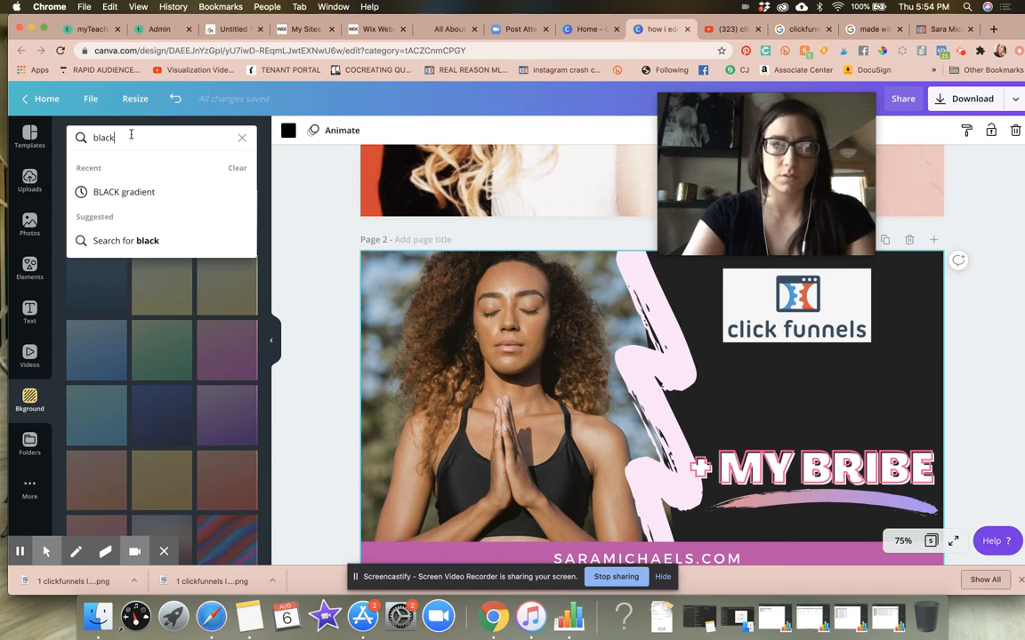
{"action": "type", "text": "k"}
{"action": "key", "text": "Return"}
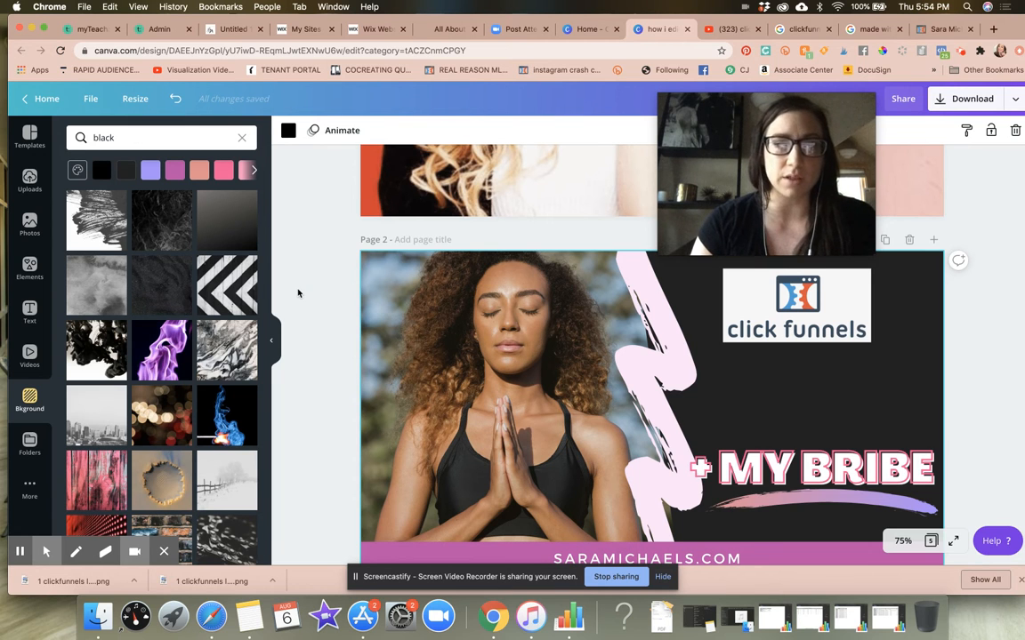
Apply the dark grey-to-black gradient from the "black" background results as page 2's background.
{"action": "scroll", "coordinate": [225, 303], "scroll_direction": "down", "scroll_amount": 5}
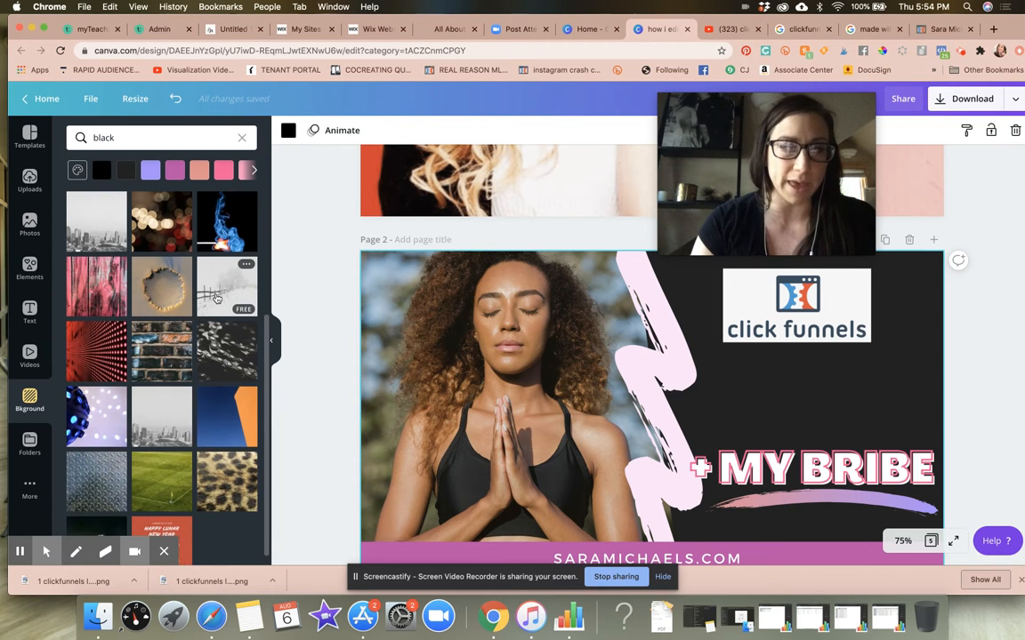
{"action": "scroll", "coordinate": [216, 298], "scroll_direction": "up", "scroll_amount": 5}
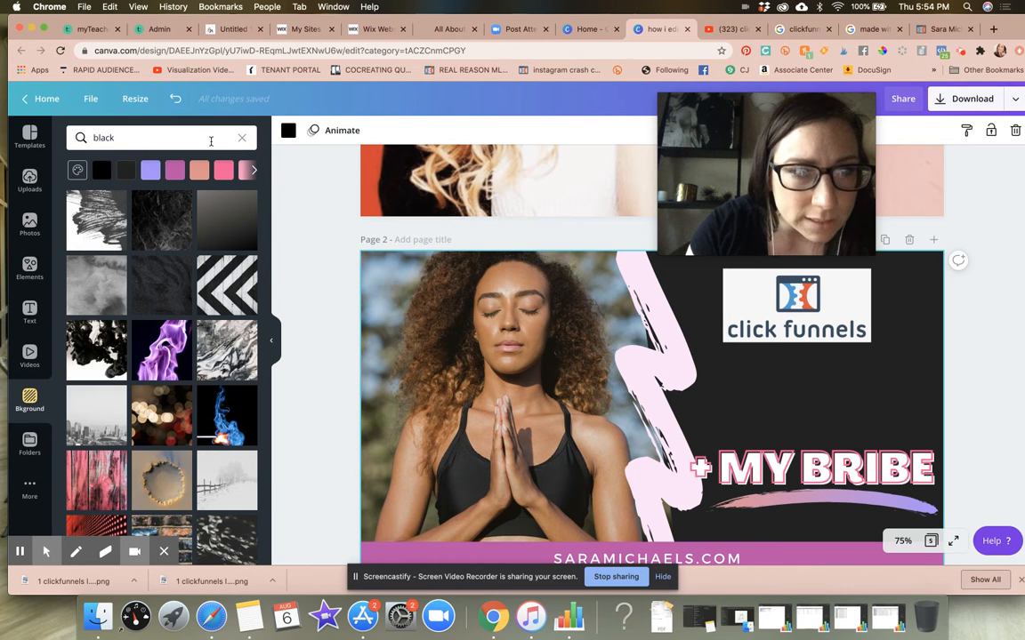
{"action": "left_click", "coordinate": [255, 172]}
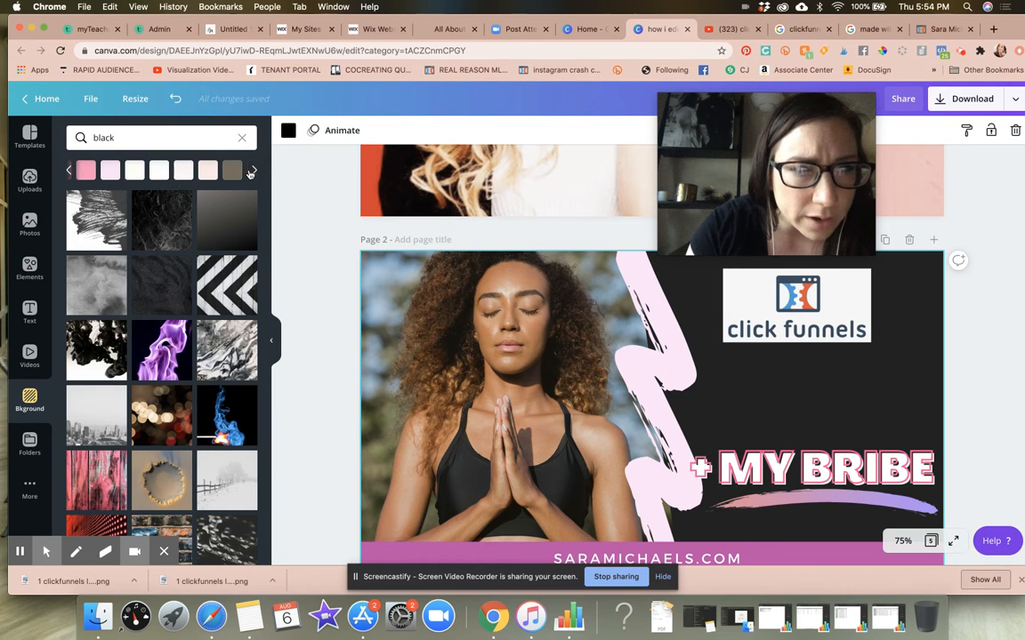
{"action": "left_click", "coordinate": [70, 172]}
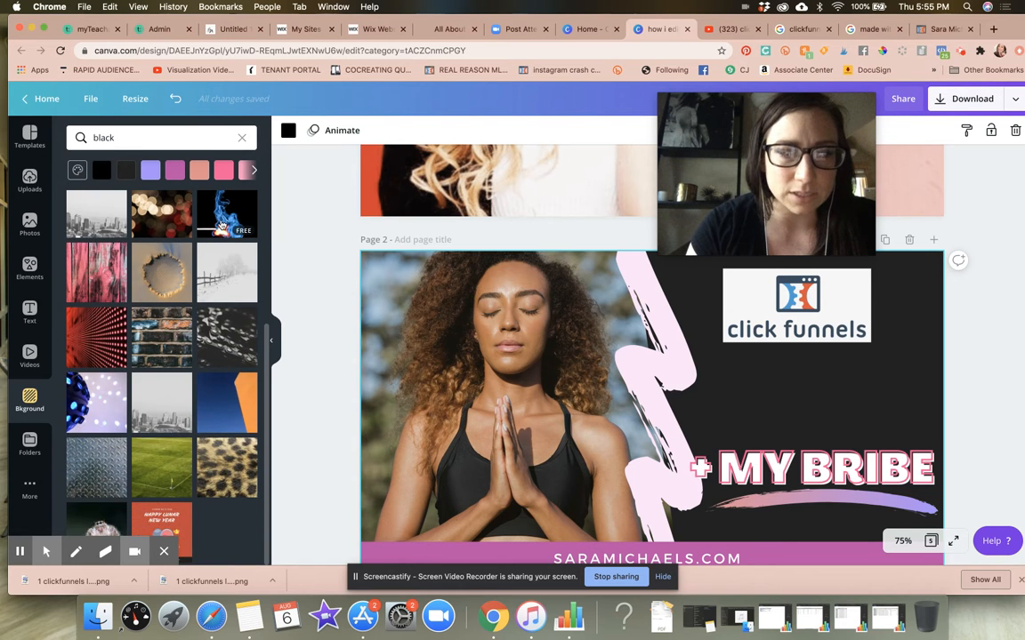
{"action": "scroll", "coordinate": [221, 225], "scroll_direction": "up", "scroll_amount": 5}
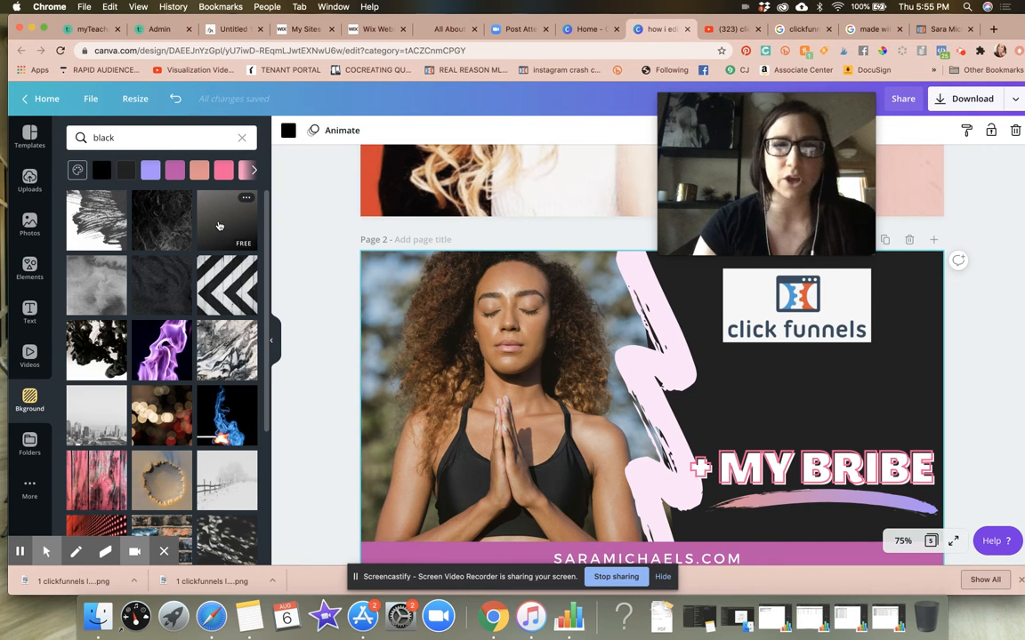
{"action": "left_click_drag", "start_coordinate": [418, 285], "coordinate": [680, 299]}
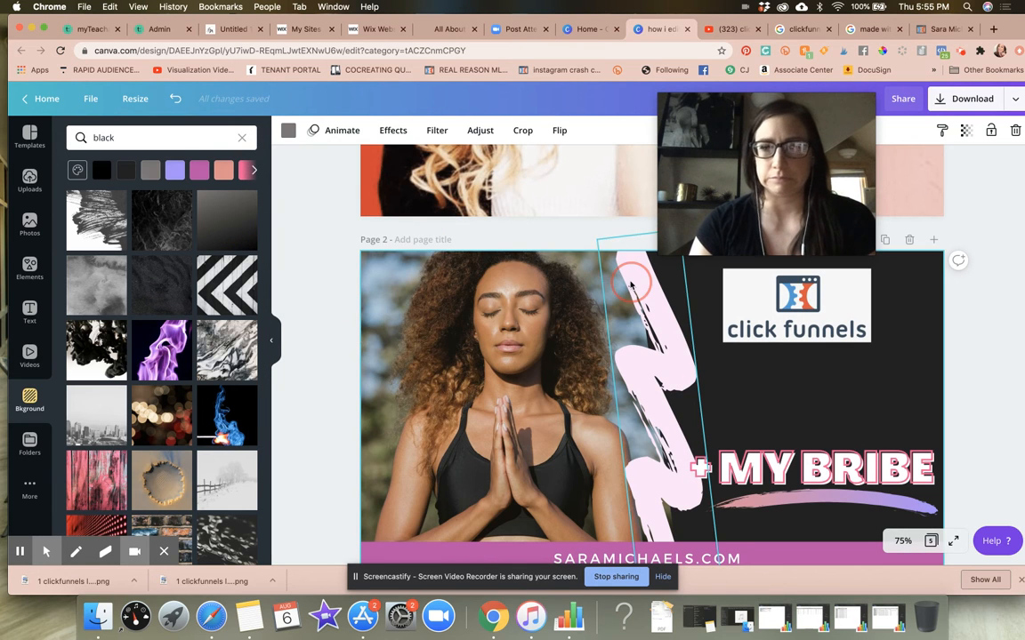
{"action": "scroll", "coordinate": [908, 404], "scroll_direction": "down", "scroll_amount": 3}
{"action": "scroll", "coordinate": [908, 405], "scroll_direction": "up", "scroll_amount": 5}
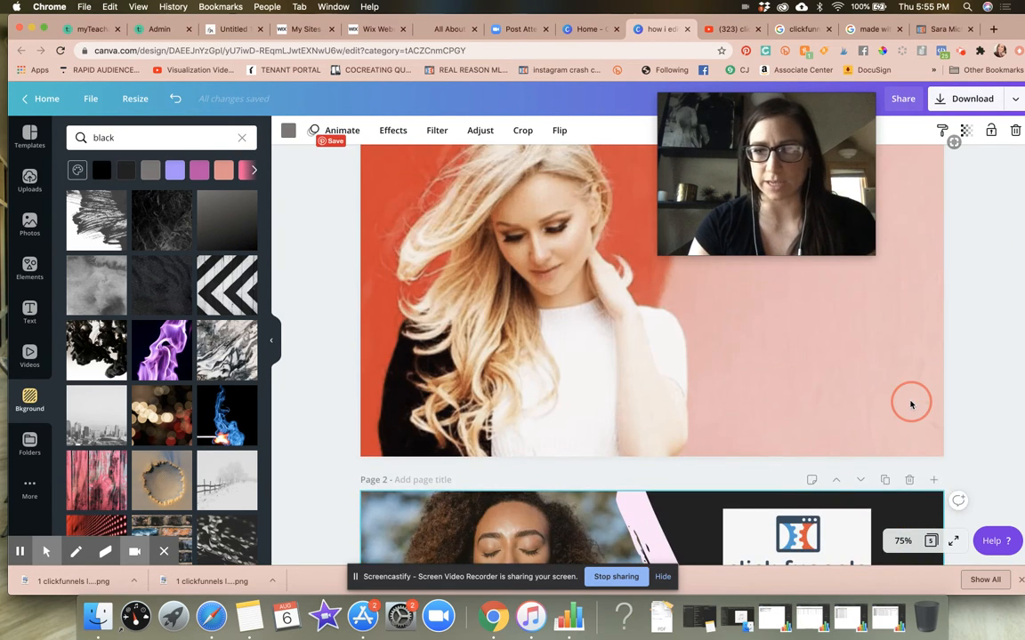
{"action": "scroll", "coordinate": [909, 405], "scroll_direction": "down", "scroll_amount": 4}
{"action": "scroll", "coordinate": [910, 405], "scroll_direction": "down", "scroll_amount": 1}
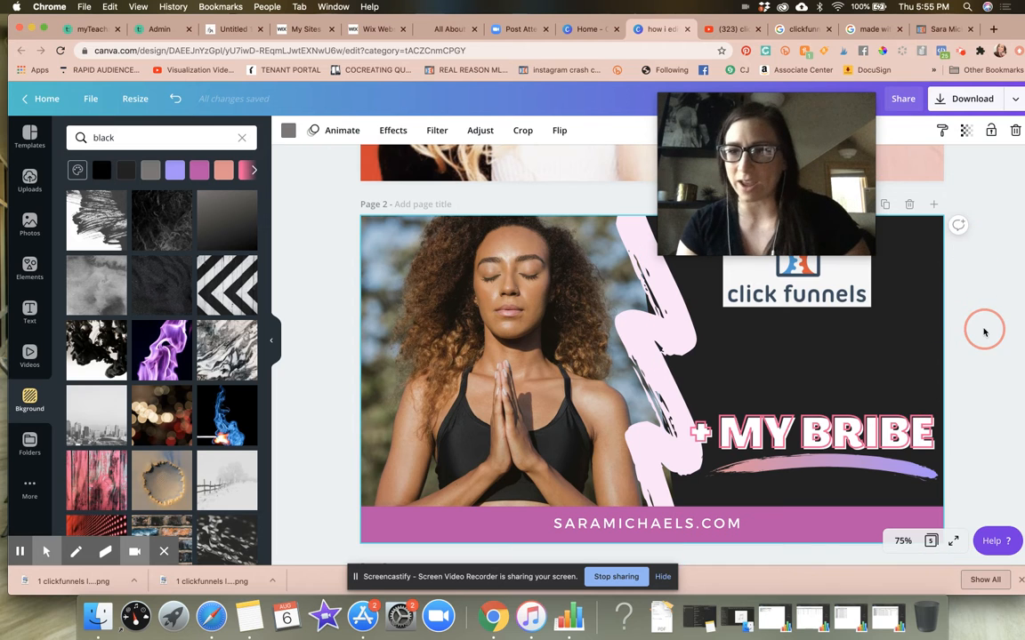
Move the ClickFunnels logo down and right to sit closer above "+ MY BRIBE", and open its image effects.
{"action": "left_click_drag", "start_coordinate": [793, 287], "coordinate": [825, 352]}
{"action": "left_click_drag", "start_coordinate": [752, 214], "coordinate": [222, 282]}
{"action": "left_click", "coordinate": [299, 129]}
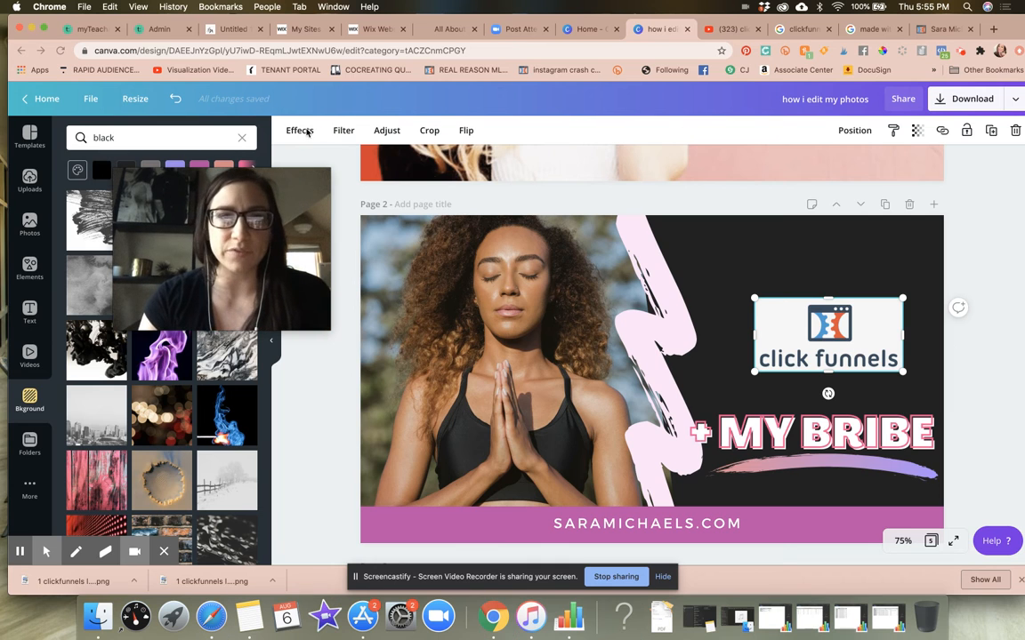
{"action": "left_click_drag", "start_coordinate": [235, 238], "coordinate": [837, 153]}
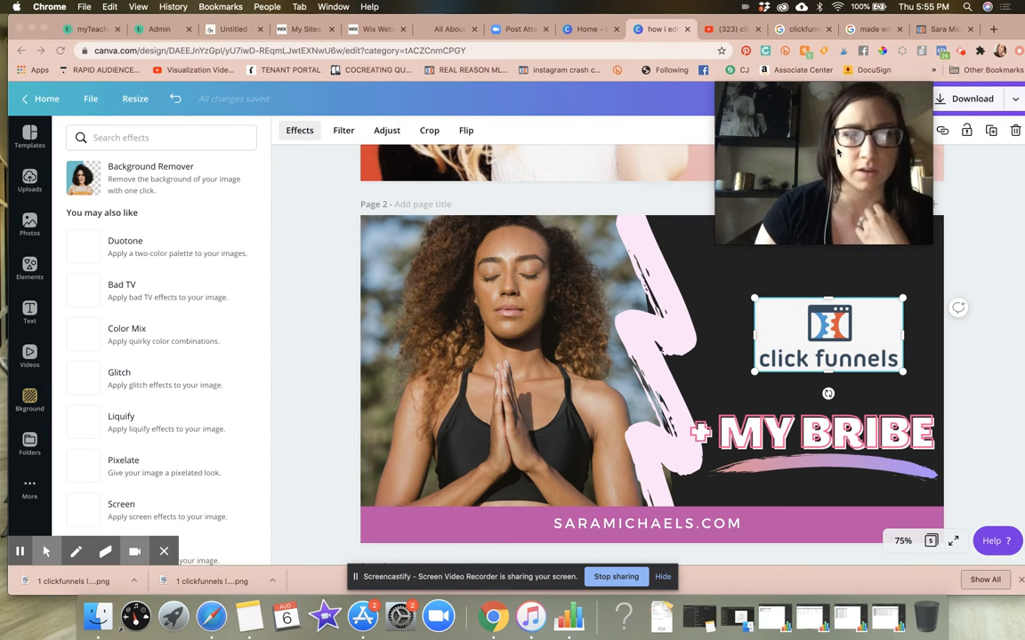
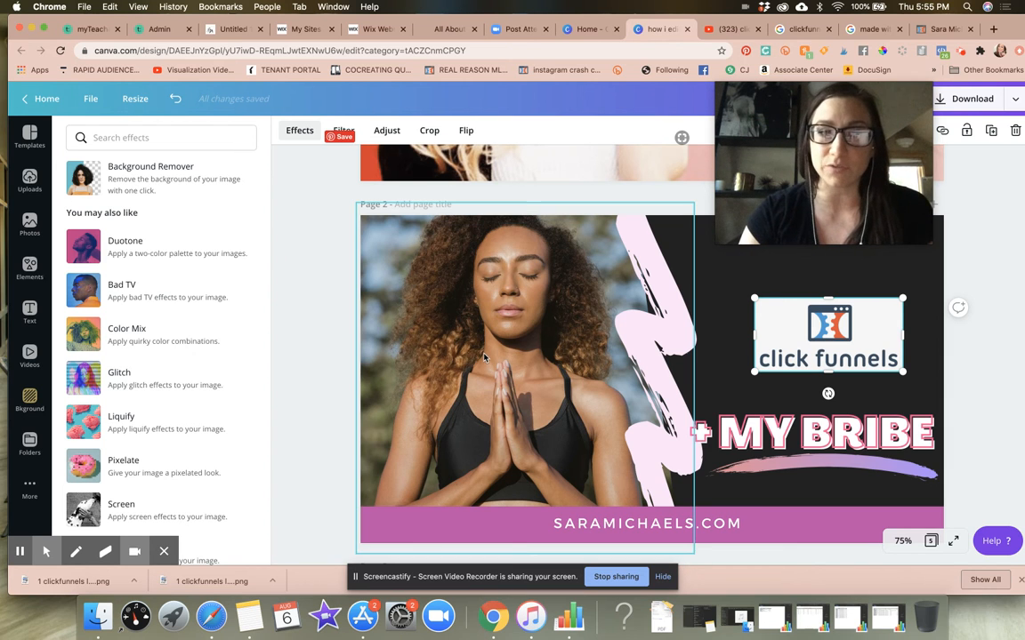
Delete the photo of the praying woman from page 2.
{"action": "left_click", "coordinate": [488, 318]}
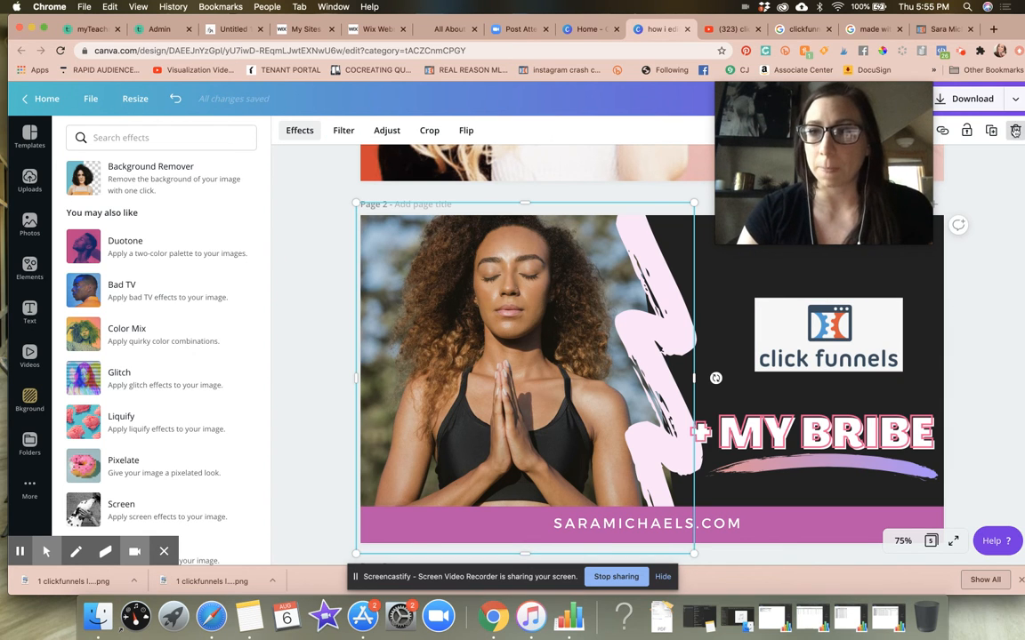
{"action": "left_click", "coordinate": [1015, 131]}
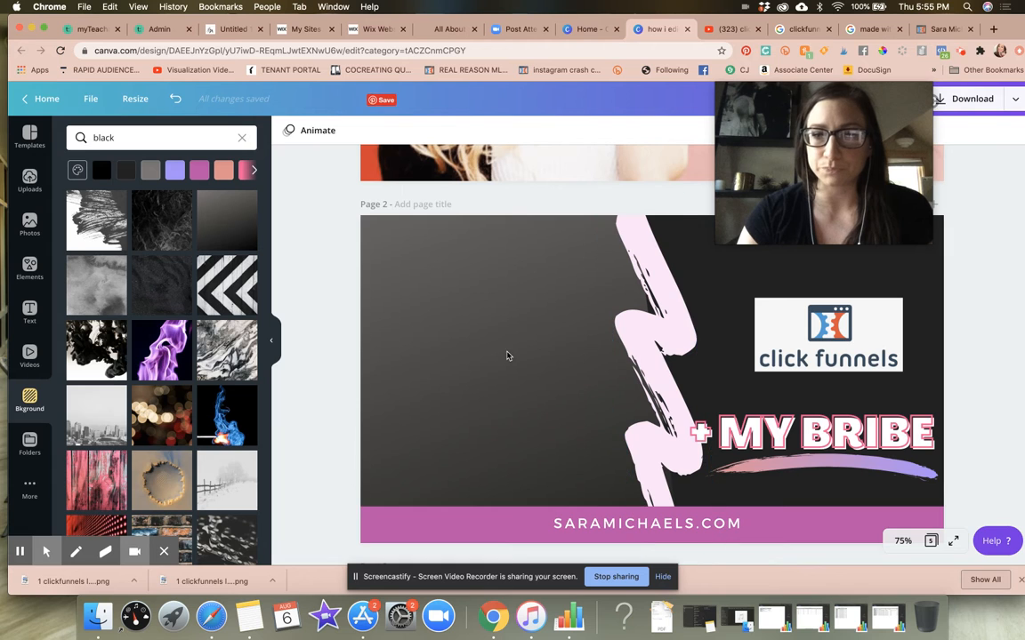
Shift the pink brush stroke, dark panel and ClickFunnels logo left, and widen the panel to about 807, past the page's right edge.
{"action": "left_click", "coordinate": [654, 352]}
{"action": "mouse_move", "coordinate": [654, 352]}
{"action": "left_mouse_down"}
{"action": "mouse_move", "coordinate": [457, 356]}
{"action": "mouse_move", "coordinate": [622, 347]}
{"action": "left_mouse_up"}
{"action": "left_click_drag", "start_coordinate": [690, 335], "coordinate": [651, 331]}
{"action": "left_click_drag", "start_coordinate": [818, 350], "coordinate": [799, 364]}
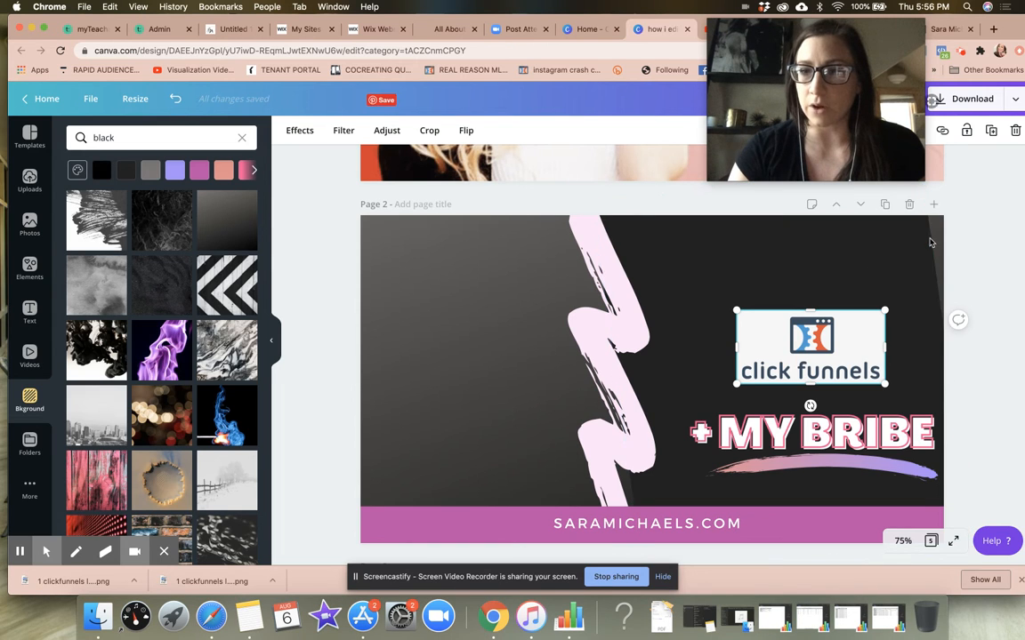
{"action": "left_click", "coordinate": [877, 258]}
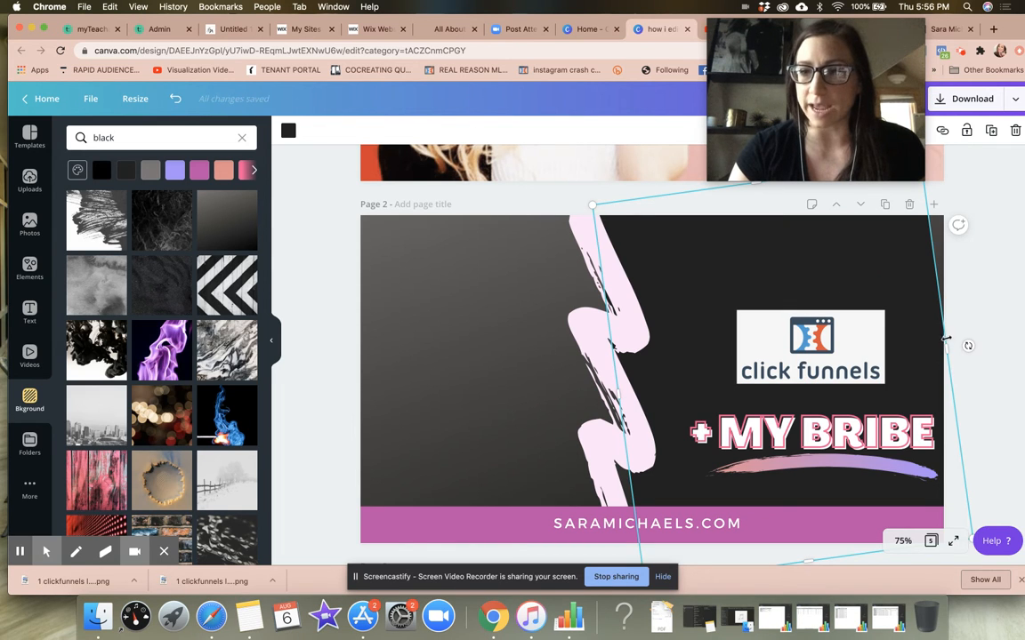
{"action": "left_click_drag", "start_coordinate": [952, 338], "coordinate": [982, 334]}
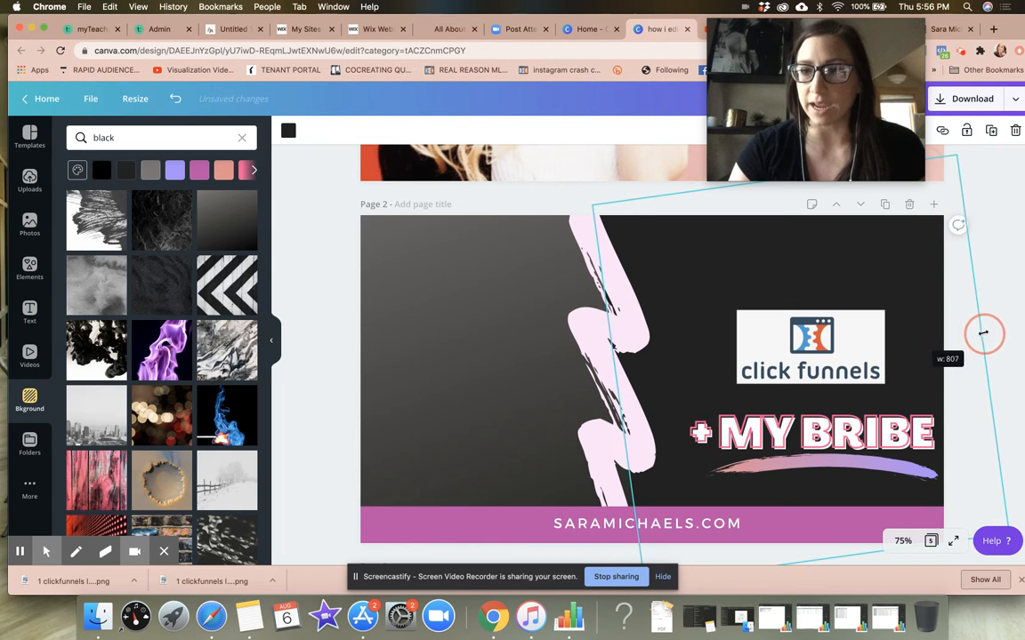
Open the image effects for the ClickFunnels logo and look at the Liquify effect's details.
{"action": "left_click", "coordinate": [834, 372]}
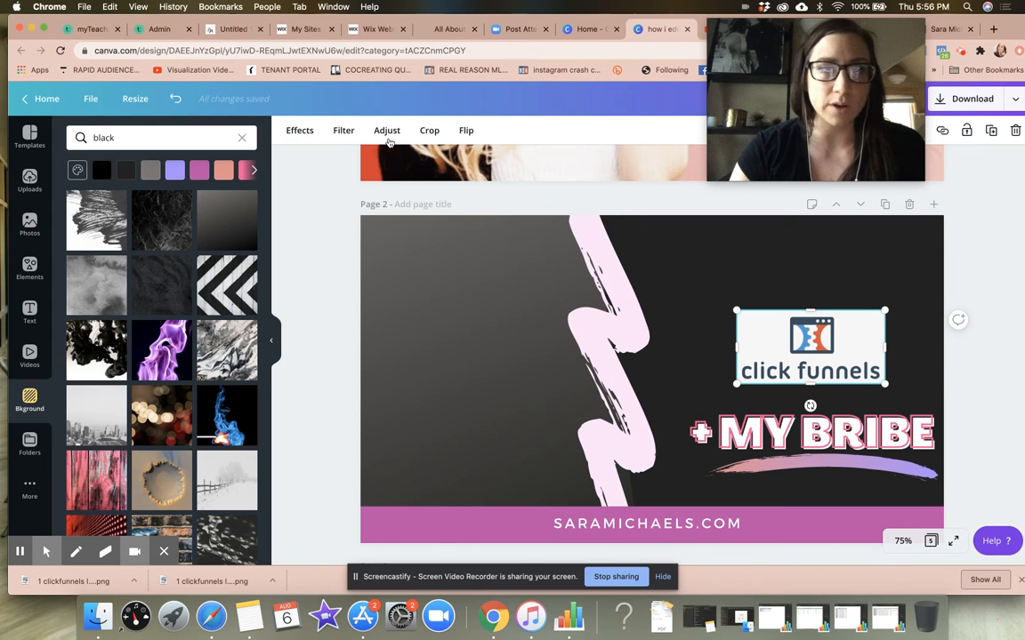
{"action": "left_click", "coordinate": [300, 131]}
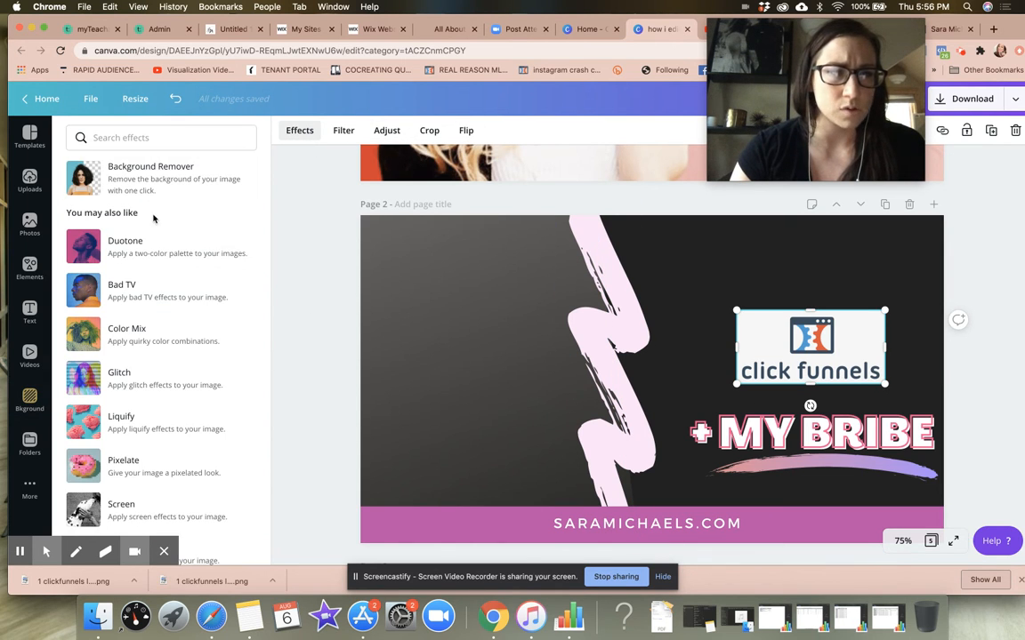
{"action": "scroll", "coordinate": [185, 277], "scroll_direction": "down", "scroll_amount": 1}
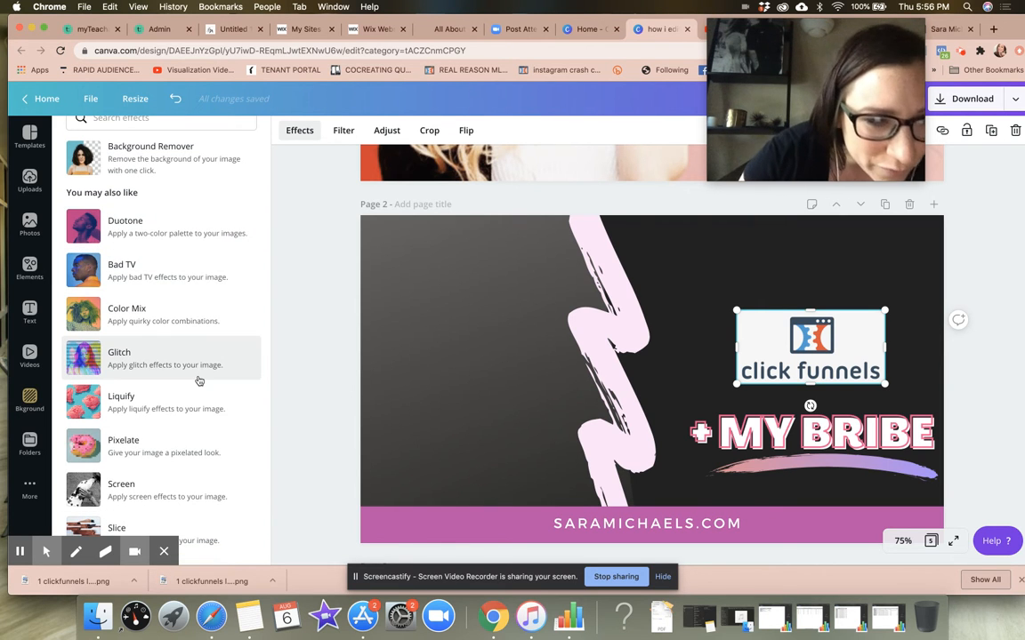
{"action": "left_click", "coordinate": [161, 403]}
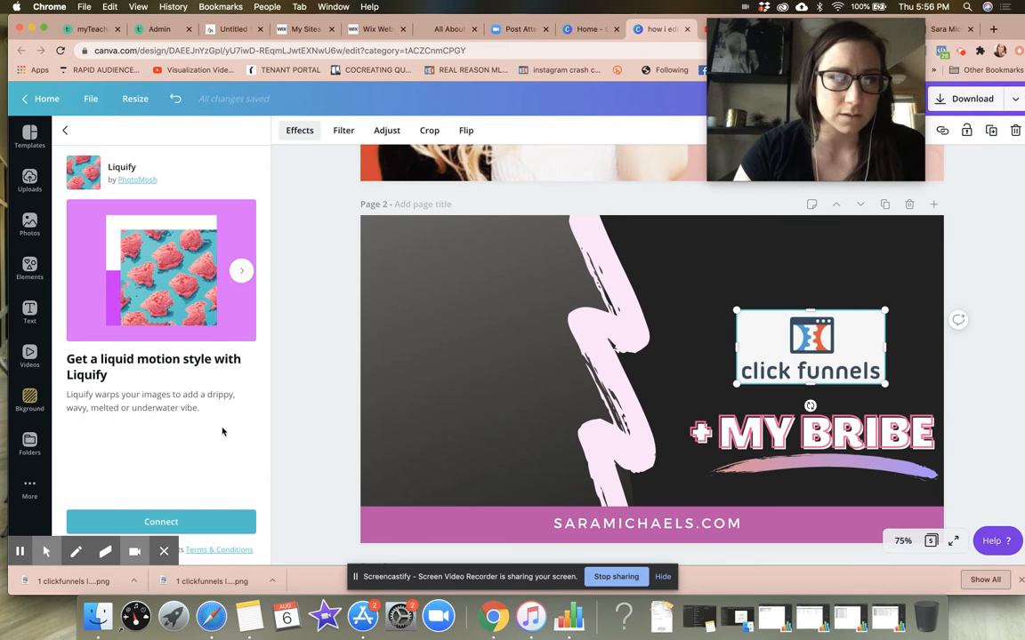
{"action": "left_click", "coordinate": [67, 132]}
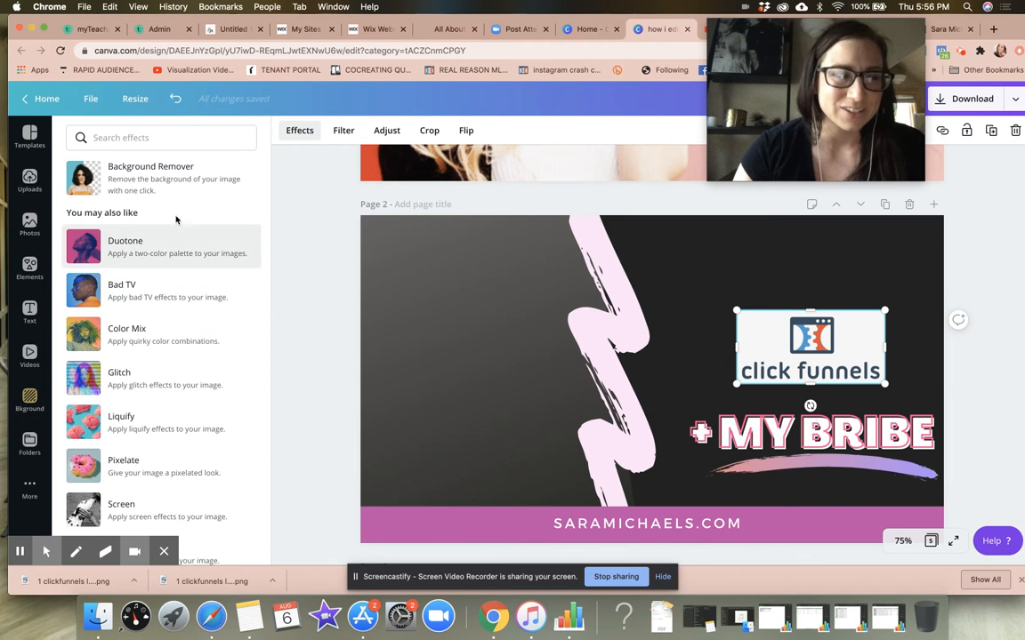
Search the image effects for "shadow" and clear the search.
{"action": "type", "text": "shadow"}
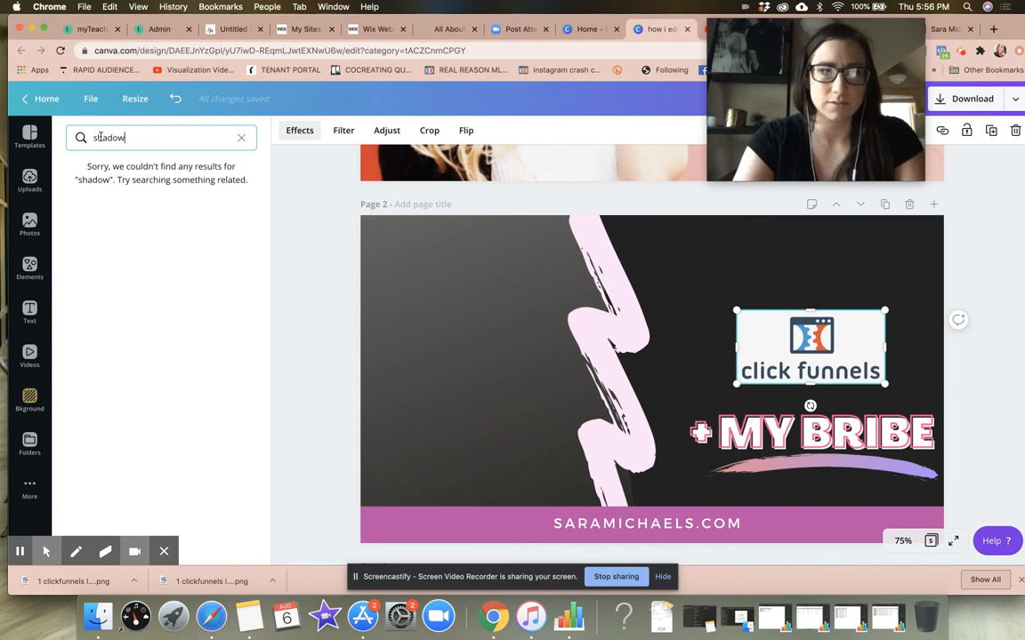
{"action": "key", "text": "BackSpace"}
{"action": "key", "text": "BackSpace"}
{"action": "key", "text": "BackSpace"}
{"action": "key", "text": "BackSpace"}
{"action": "key", "text": "BackSpace"}
{"action": "key", "text": "BackSpace"}
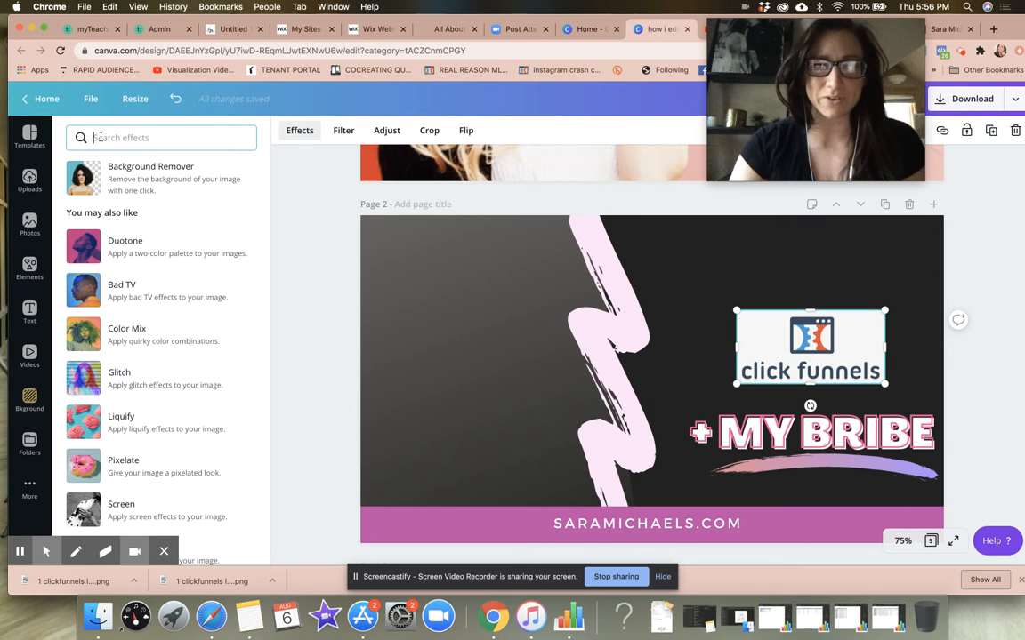
Connect the Glitch effect so its styles are available for the ClickFunnels logo.
{"action": "left_click", "coordinate": [112, 383]}
{"action": "left_click", "coordinate": [193, 524]}
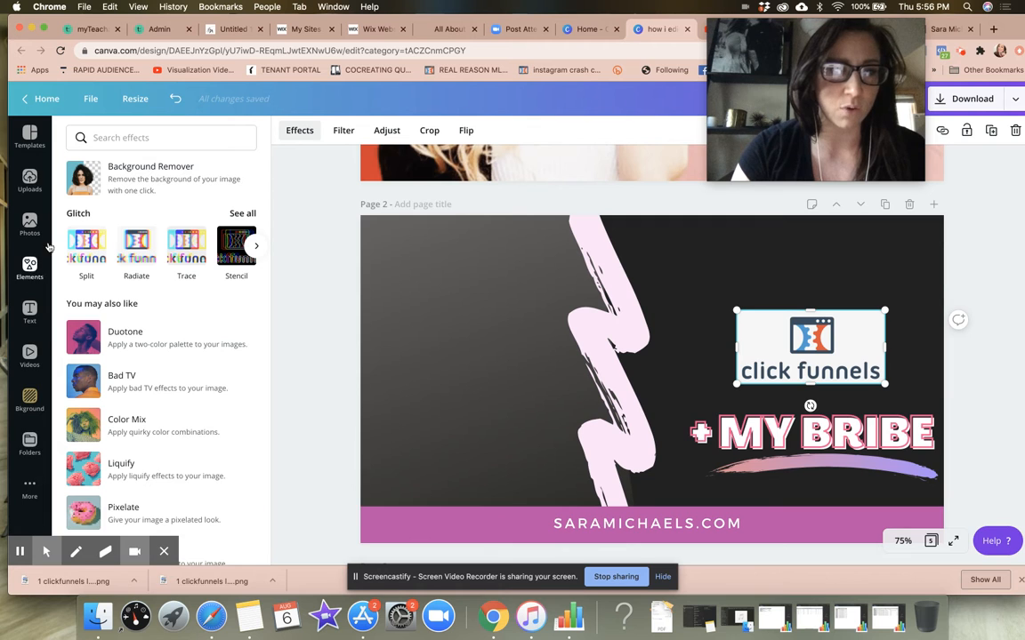
Look over the black gradient elements and search the elements for "black gradient square" instead.
{"action": "left_click", "coordinate": [29, 267]}
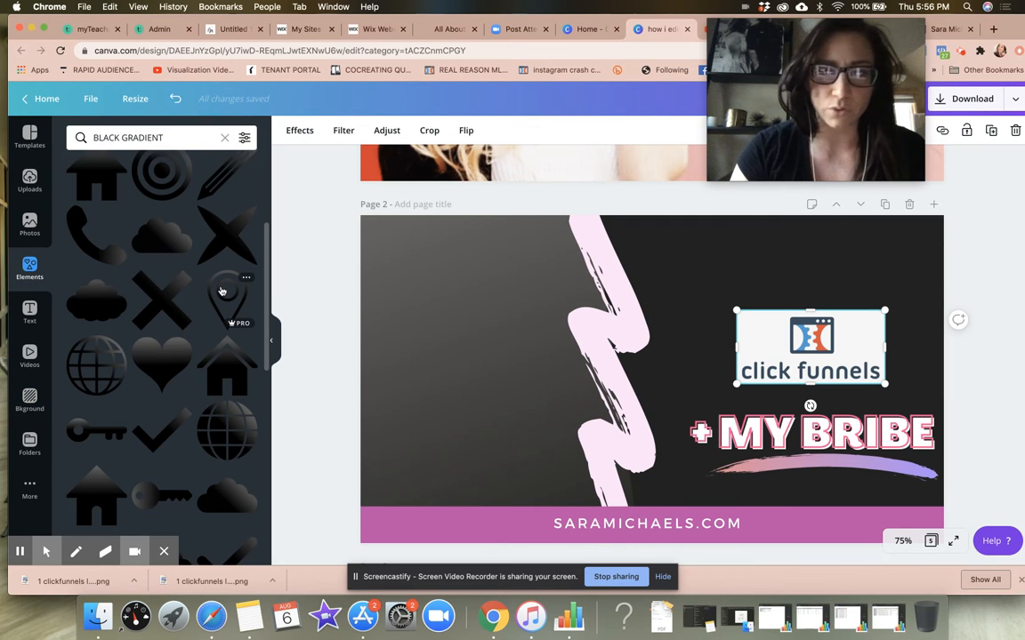
{"action": "scroll", "coordinate": [222, 291], "scroll_direction": "down", "scroll_amount": 5}
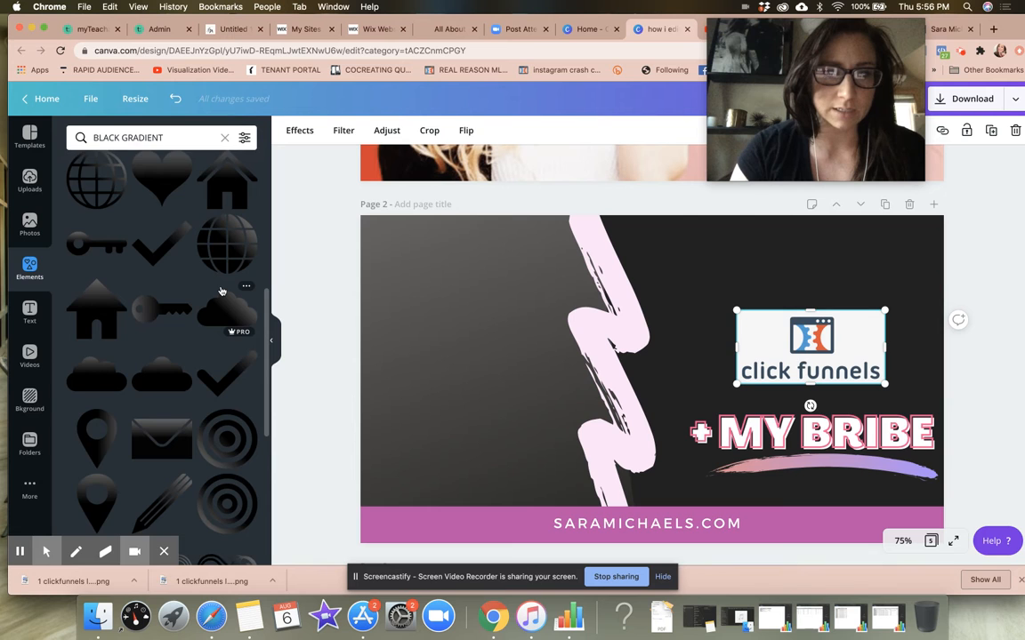
{"action": "scroll", "coordinate": [222, 291], "scroll_direction": "down", "scroll_amount": 15}
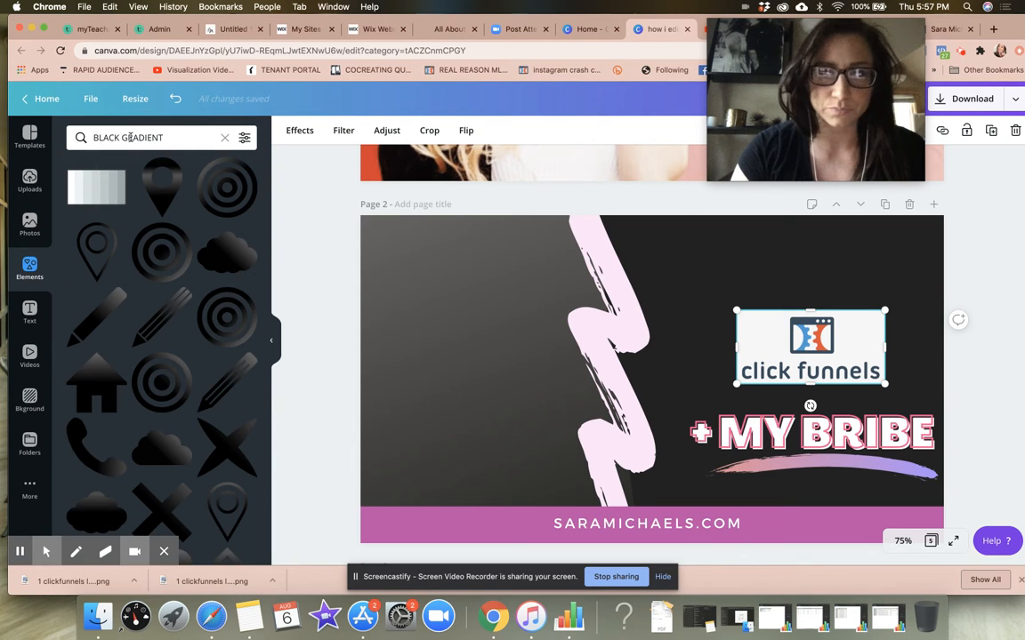
{"action": "scroll", "coordinate": [188, 284], "scroll_direction": "down", "scroll_amount": 15}
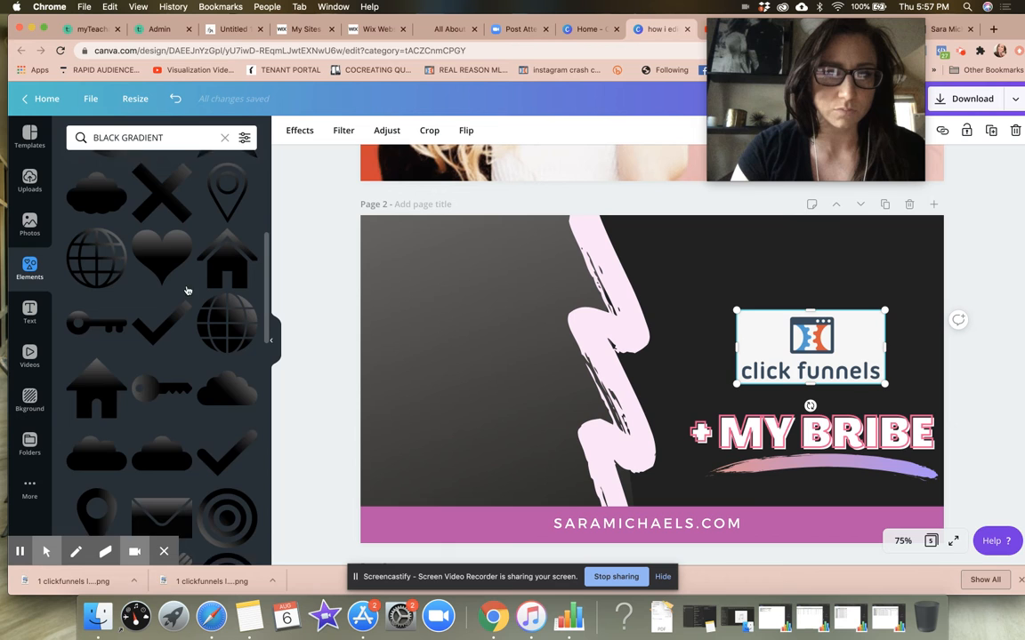
{"action": "scroll", "coordinate": [178, 267], "scroll_direction": "down", "scroll_amount": 3}
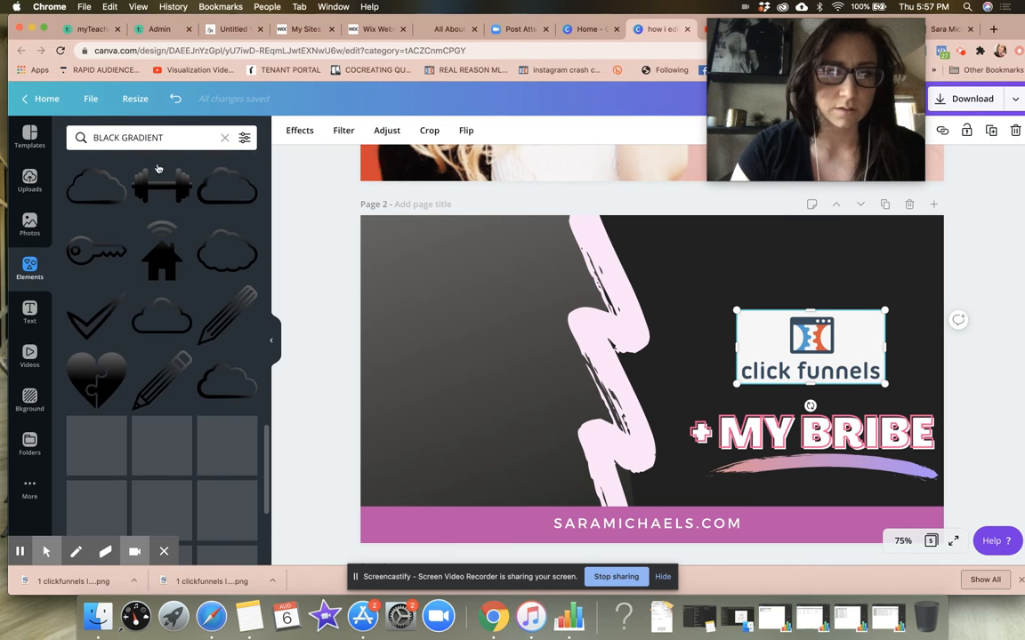
{"action": "left_click", "coordinate": [174, 146]}
{"action": "key", "text": "BackSpace"}
{"action": "key", "text": "BackSpace"}
{"action": "key", "text": "BackSpace"}
{"action": "key", "text": "BackSpace"}
{"action": "key", "text": "BackSpace"}
{"action": "key", "text": "BackSpace"}
{"action": "key", "text": "BackSpace"}
{"action": "key", "text": "BackSpace"}
{"action": "key", "text": "BackSpace"}
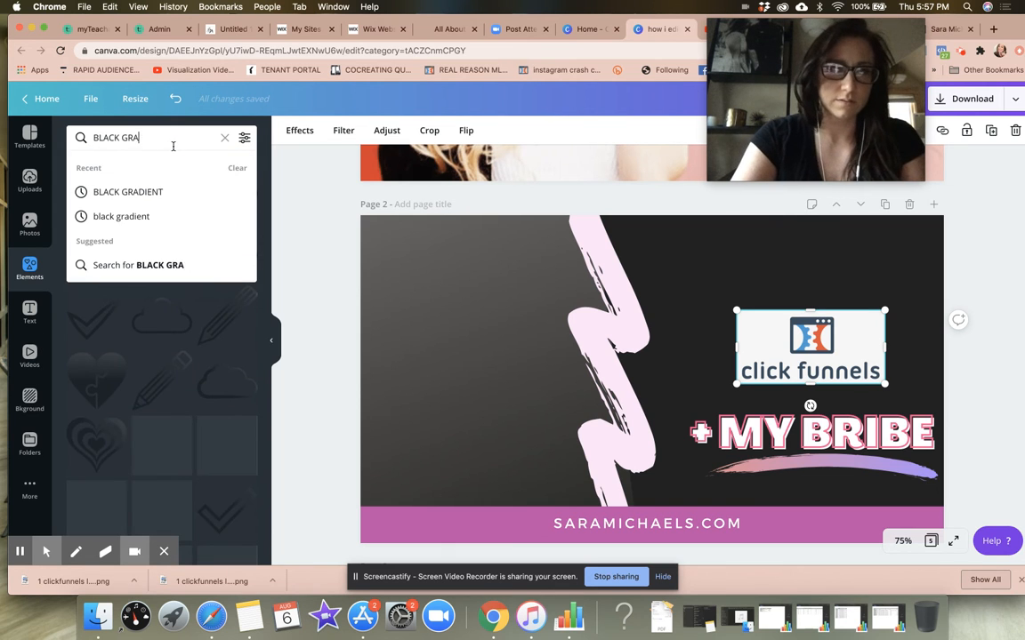
{"action": "key", "text": "BackSpace"}
{"action": "key", "text": "BackSpace"}
{"action": "key", "text": "BackSpace"}
{"action": "key", "text": "BackSpace"}
{"action": "key", "text": "BackSpace"}
{"action": "type", "text": "black "}
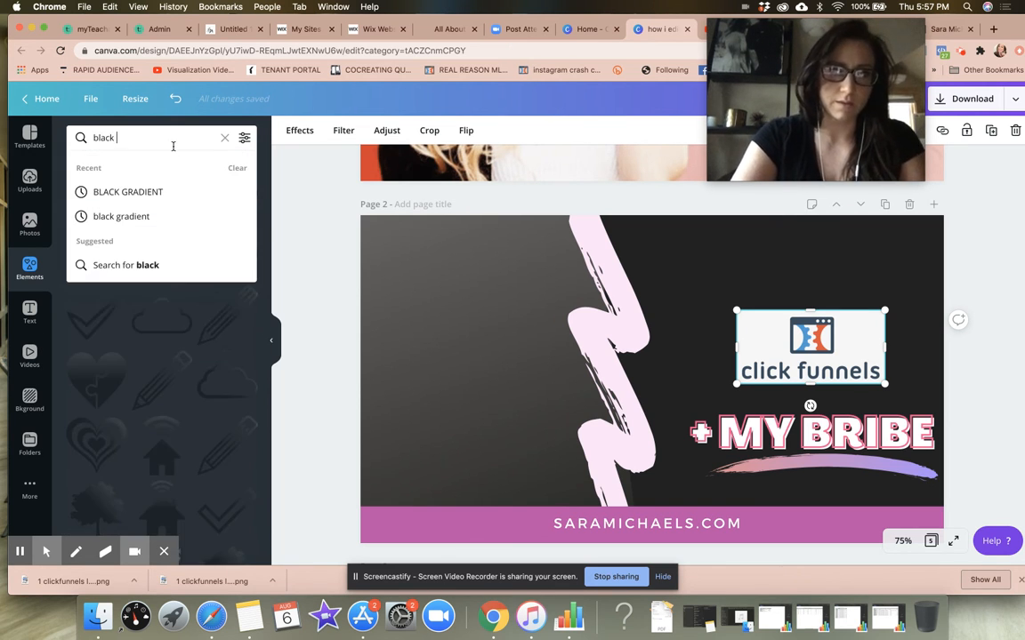
{"action": "type", "text": "gradient square"}
{"action": "key", "text": "Return"}
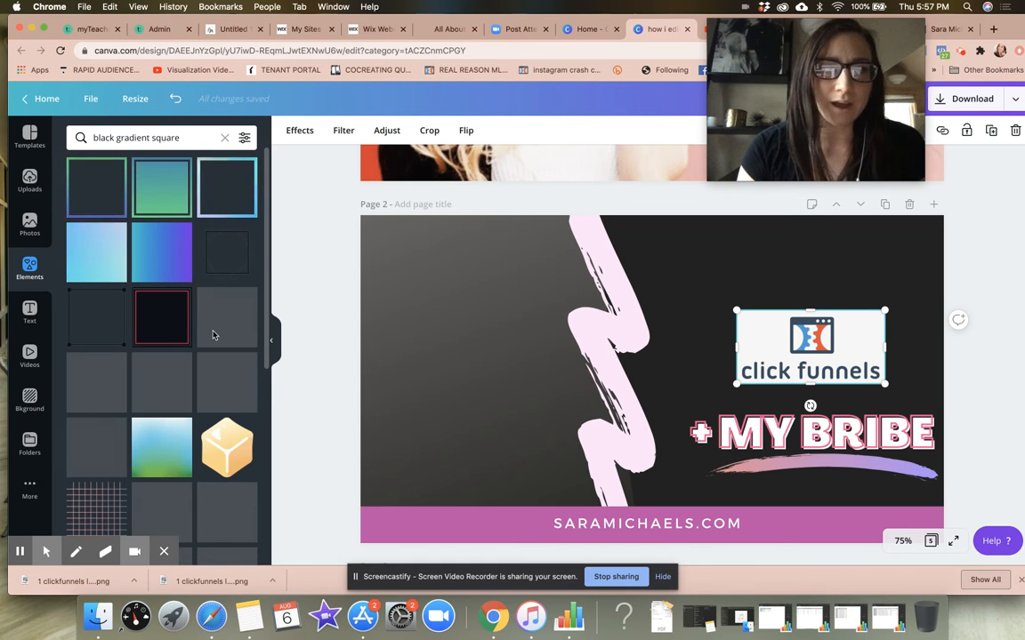
Place the pink-to-purple gradient square over the ClickFunnels logo on page 2, enlarge it, and delete it.
{"action": "scroll", "coordinate": [214, 336], "scroll_direction": "down", "scroll_amount": 5}
{"action": "scroll", "coordinate": [214, 335], "scroll_direction": "up", "scroll_amount": 5}
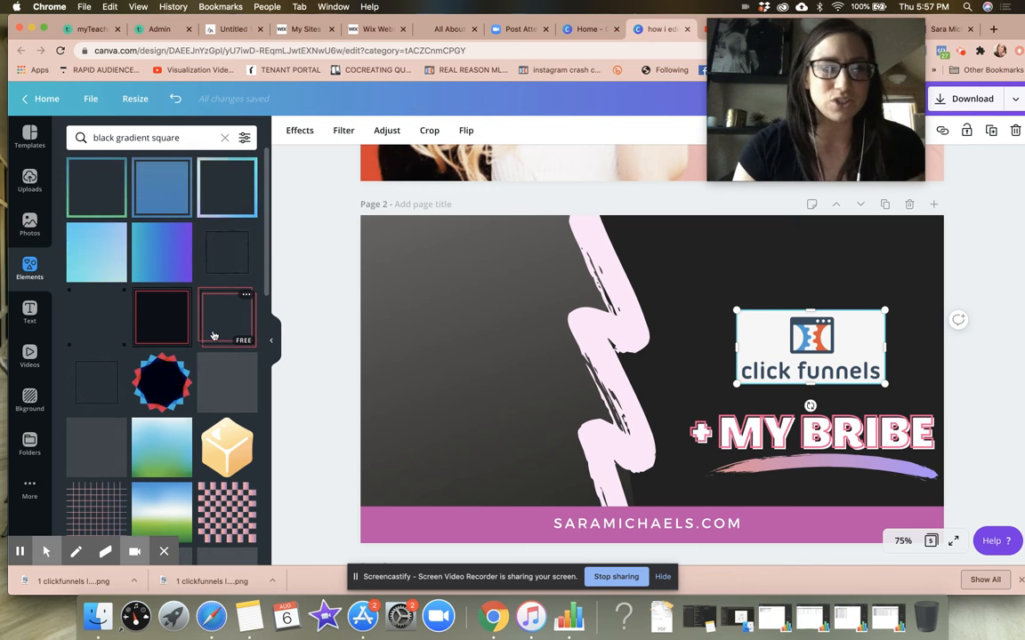
{"action": "scroll", "coordinate": [214, 336], "scroll_direction": "down", "scroll_amount": 8}
{"action": "scroll", "coordinate": [213, 335], "scroll_direction": "down", "scroll_amount": 2}
{"action": "scroll", "coordinate": [214, 335], "scroll_direction": "up", "scroll_amount": 3}
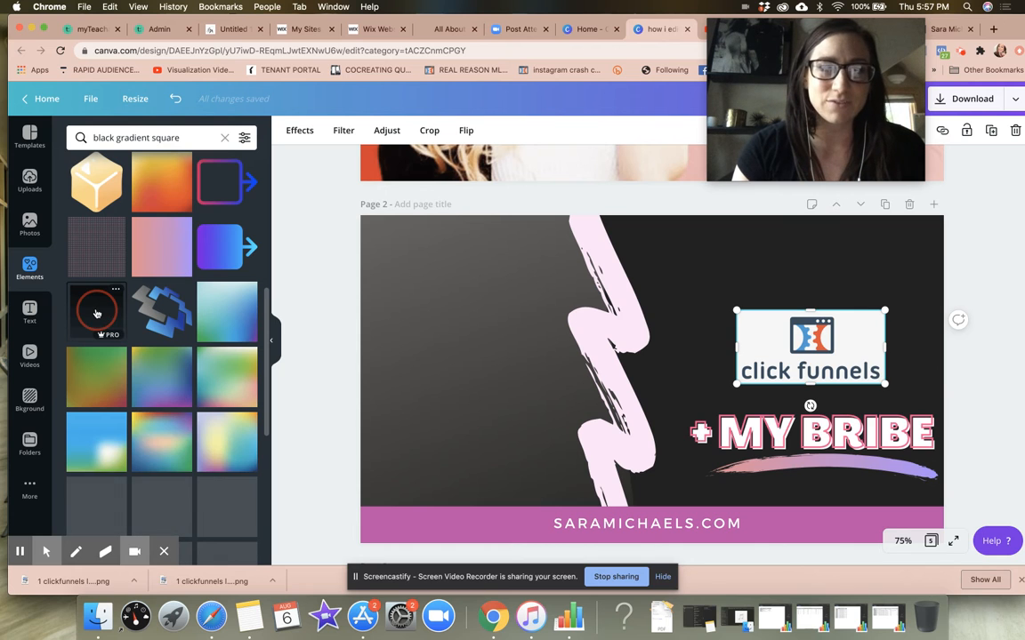
{"action": "left_click_drag", "start_coordinate": [85, 311], "coordinate": [761, 340]}
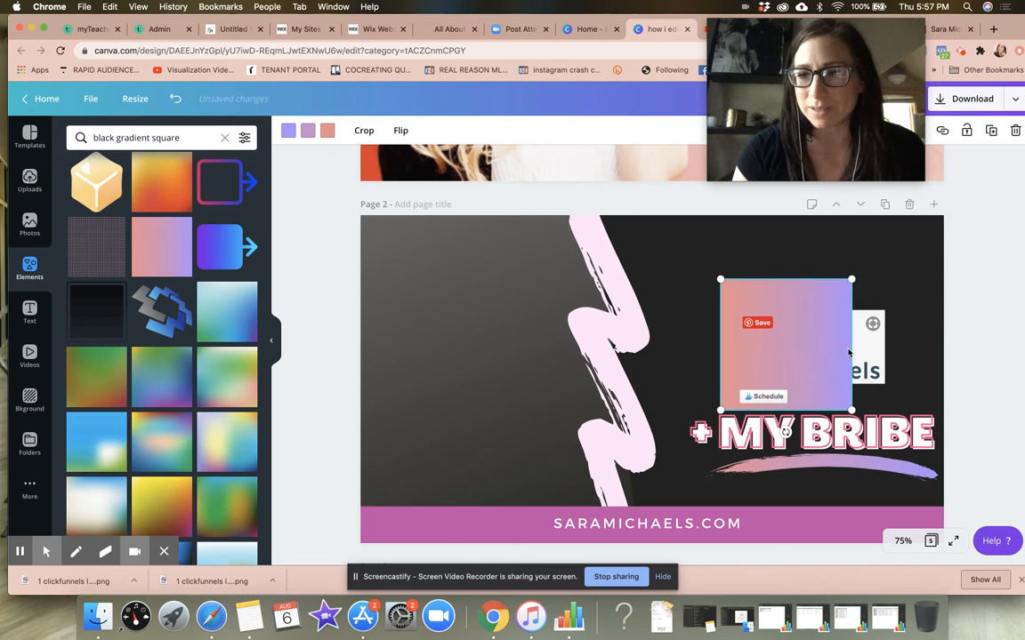
{"action": "left_click_drag", "start_coordinate": [853, 280], "coordinate": [938, 275]}
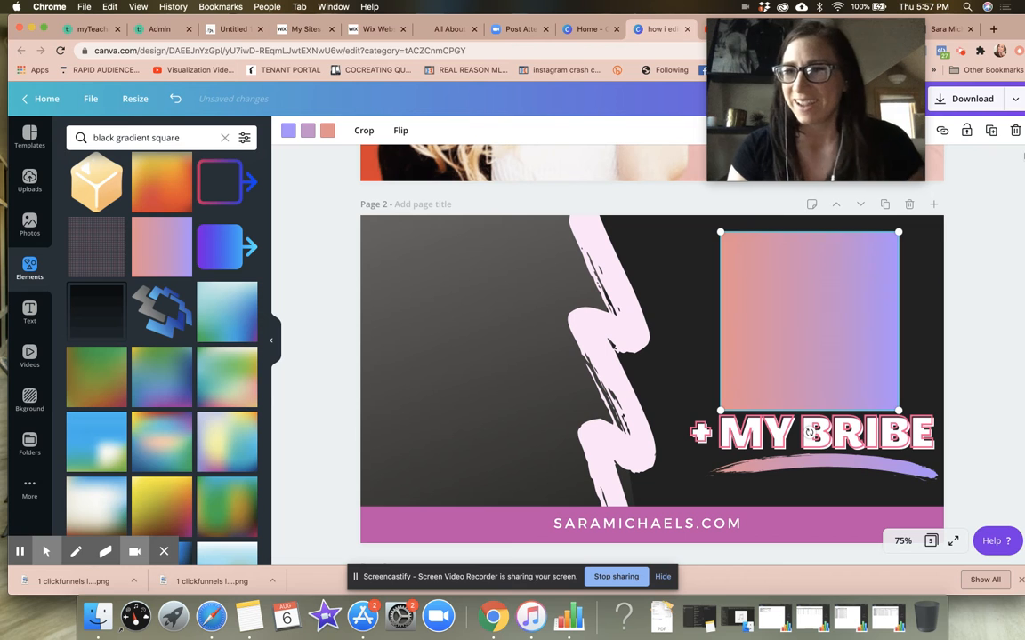
{"action": "left_click", "coordinate": [1015, 131]}
Add the dark black gradient square to page 2 and move it over the left part of the ClickFunnels logo.
{"action": "scroll", "coordinate": [168, 379], "scroll_direction": "down", "scroll_amount": 4}
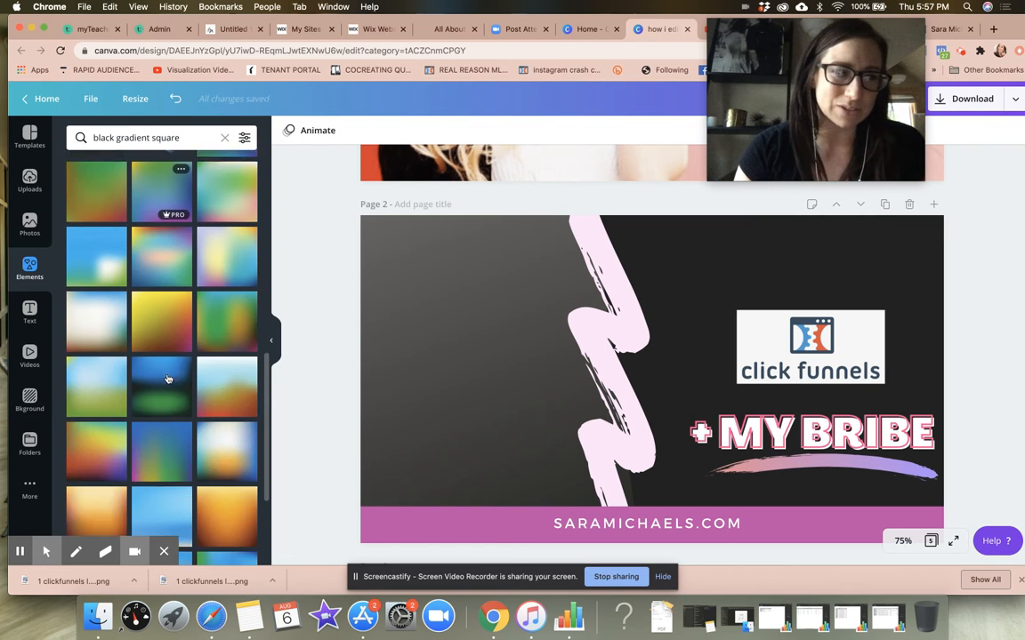
{"action": "scroll", "coordinate": [168, 379], "scroll_direction": "up", "scroll_amount": 3}
{"action": "left_click", "coordinate": [96, 351]}
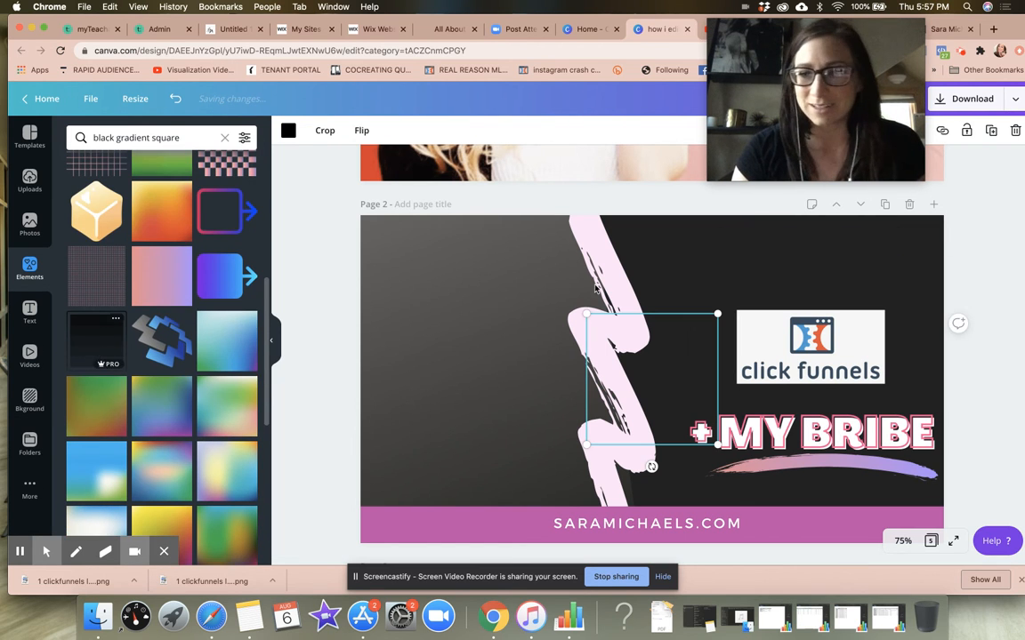
{"action": "left_click_drag", "start_coordinate": [661, 383], "coordinate": [746, 343]}
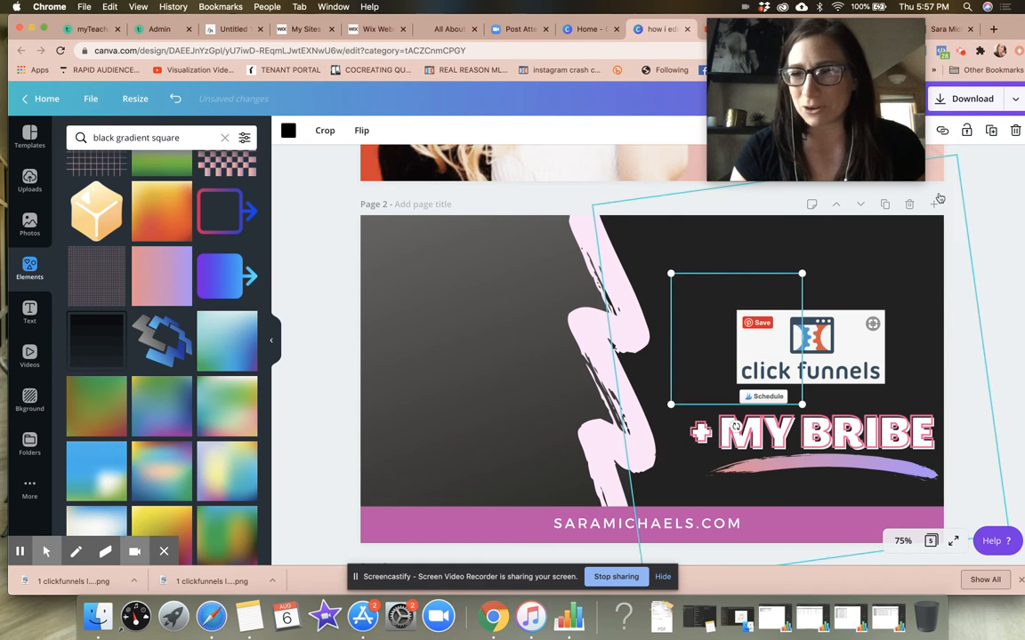
Delete the dark gradient square and apply the black marble texture as page 2's background.
{"action": "left_click", "coordinate": [1016, 131]}
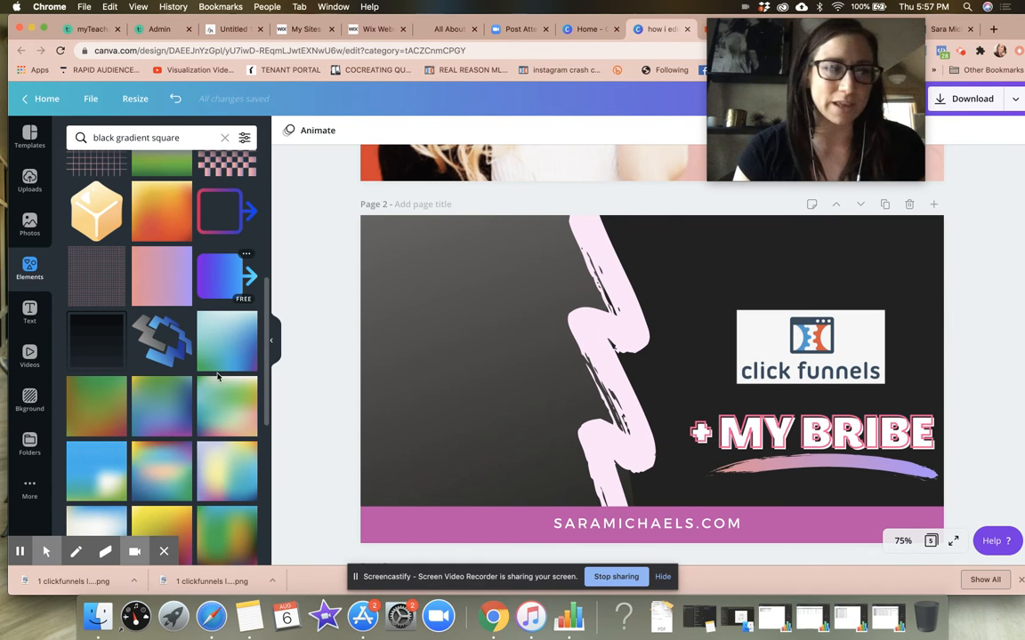
{"action": "scroll", "coordinate": [217, 377], "scroll_direction": "down", "scroll_amount": 10}
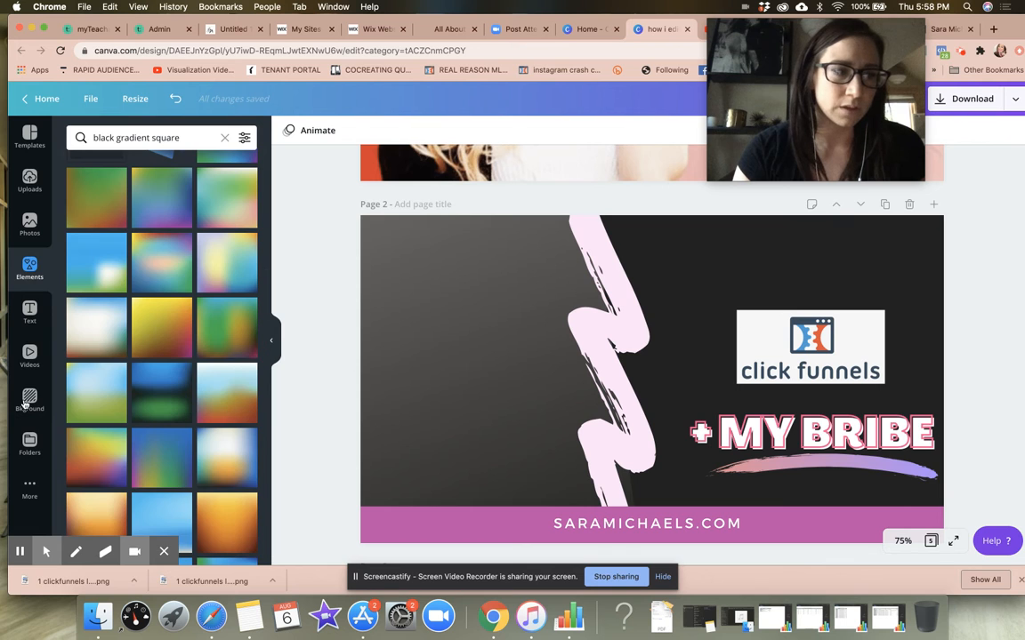
{"action": "left_click", "coordinate": [29, 401]}
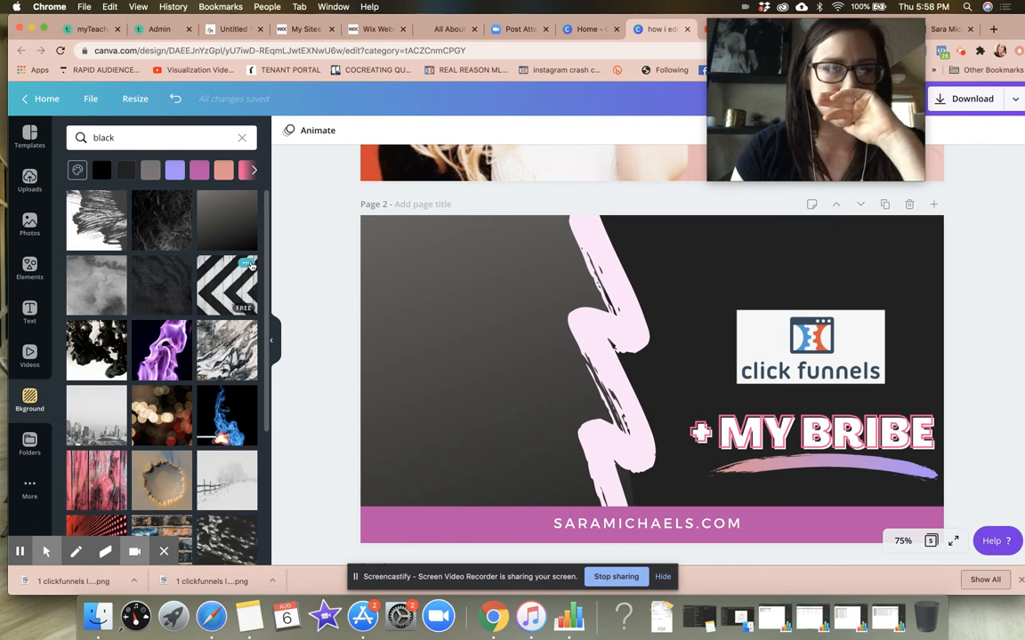
{"action": "left_click", "coordinate": [163, 228]}
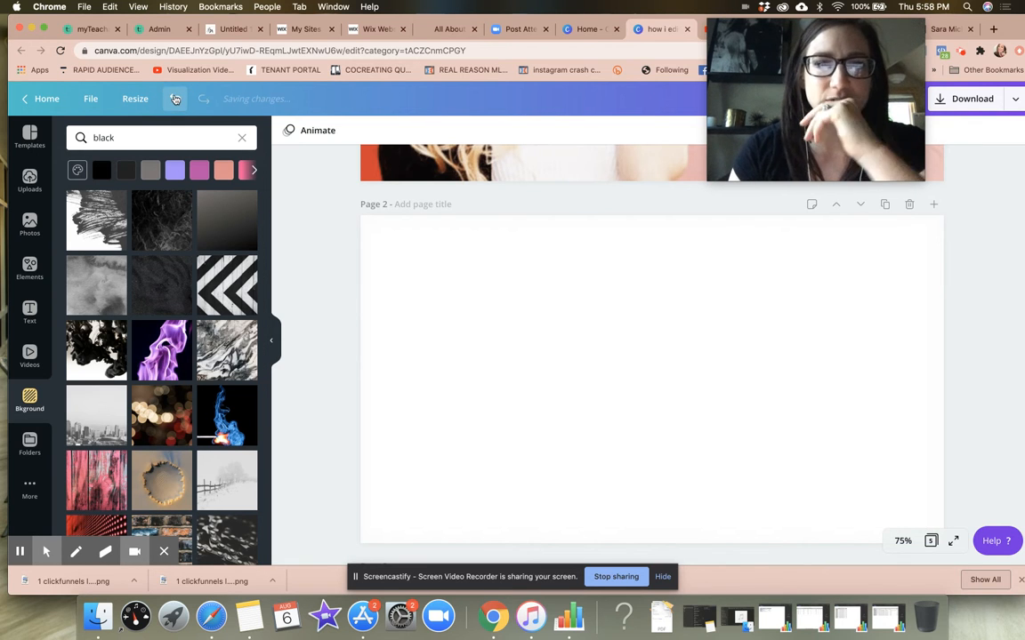
Move the pink BASICS SERIES badge from page 3 to page 2, onto the upper end of the pink brush stroke.
{"action": "scroll", "coordinate": [733, 327], "scroll_direction": "up", "scroll_amount": 5}
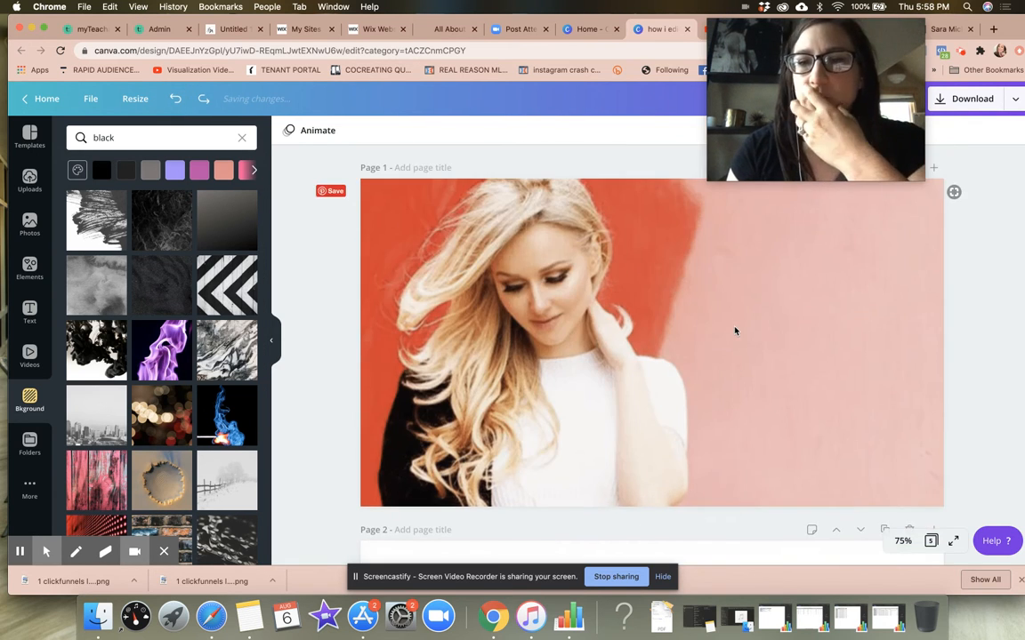
{"action": "scroll", "coordinate": [734, 330], "scroll_direction": "down", "scroll_amount": 5}
{"action": "scroll", "coordinate": [735, 331], "scroll_direction": "down", "scroll_amount": 3}
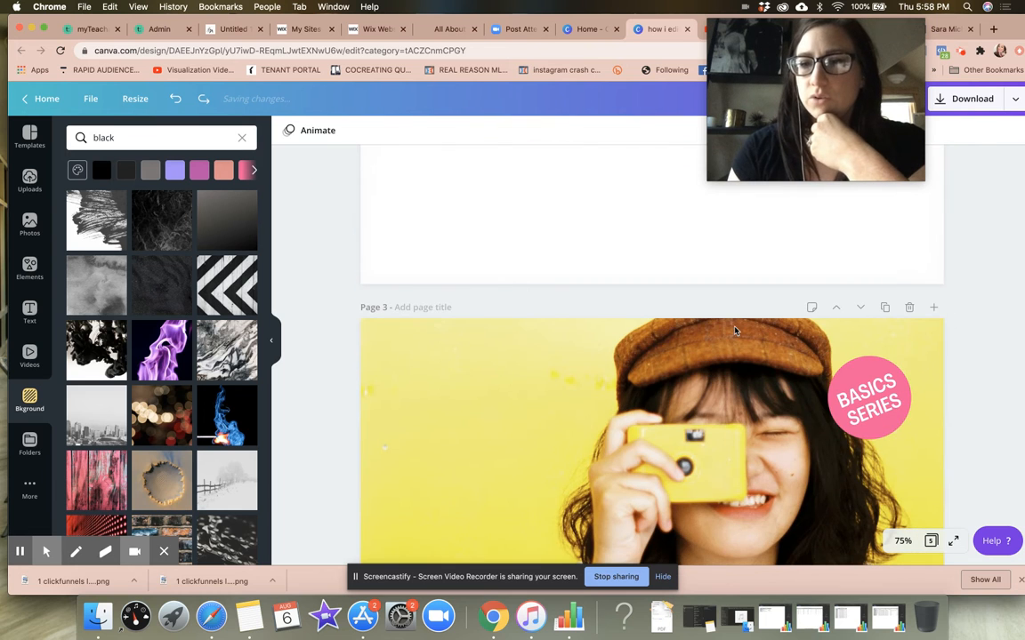
{"action": "left_click", "coordinate": [889, 414]}
{"action": "left_click_drag", "start_coordinate": [890, 414], "coordinate": [638, 213]}
{"action": "scroll", "coordinate": [638, 214], "scroll_direction": "up", "scroll_amount": 5}
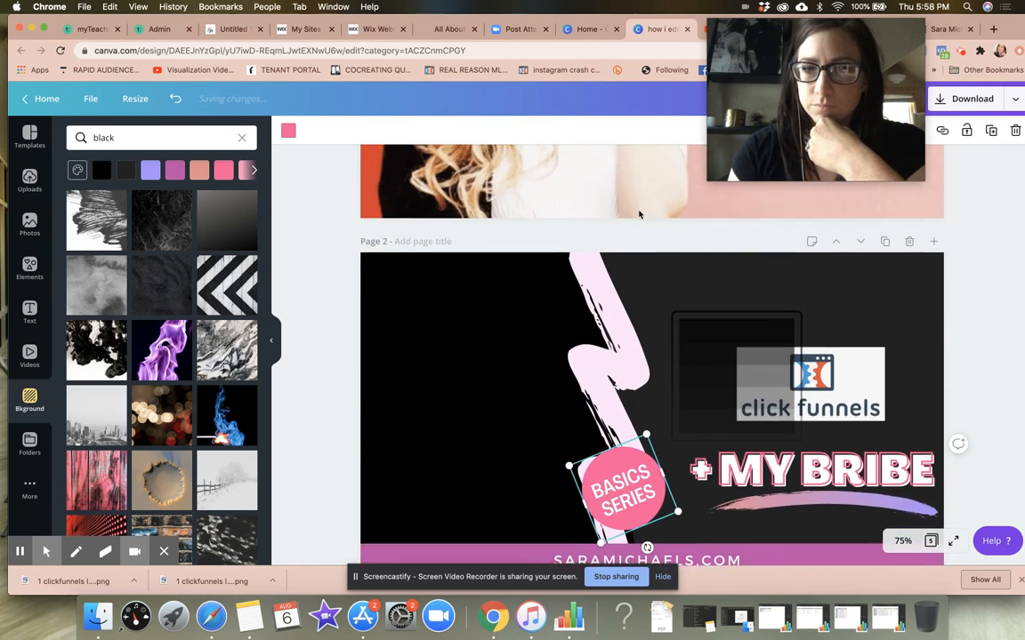
{"action": "left_click_drag", "start_coordinate": [621, 502], "coordinate": [619, 307]}
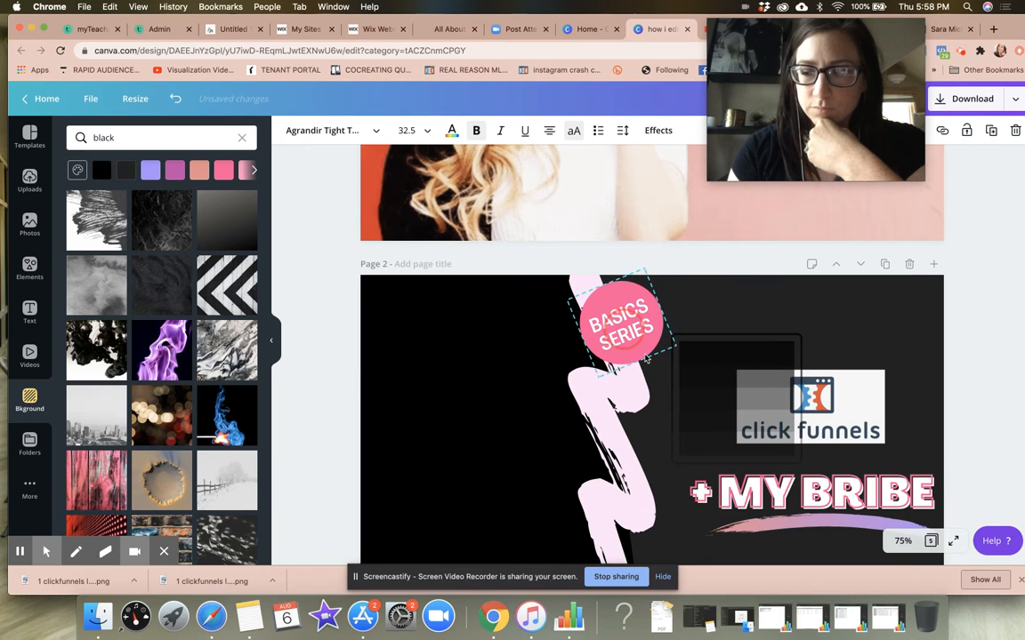
Enlarge the dark gradient square so it reaches page 2's top edge and covers most of the ClickFunnels logo.
{"action": "left_click", "coordinate": [837, 421]}
{"action": "left_click", "coordinate": [722, 372]}
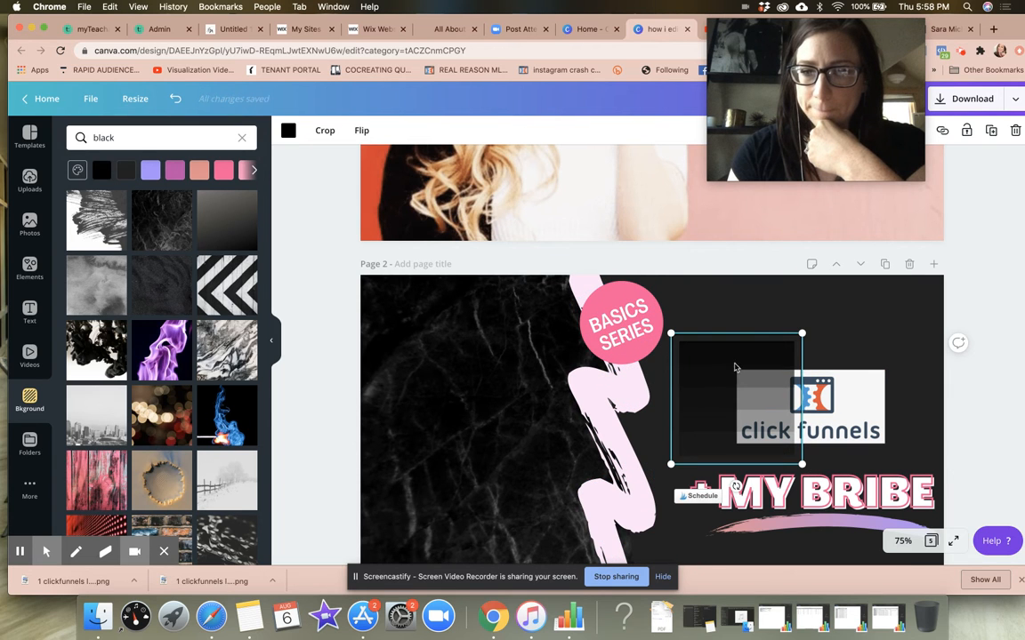
{"action": "left_click_drag", "start_coordinate": [800, 336], "coordinate": [845, 373]}
Undo the dark square's resizing, the badge's move and the black marble background.
{"action": "left_click", "coordinate": [487, 429]}
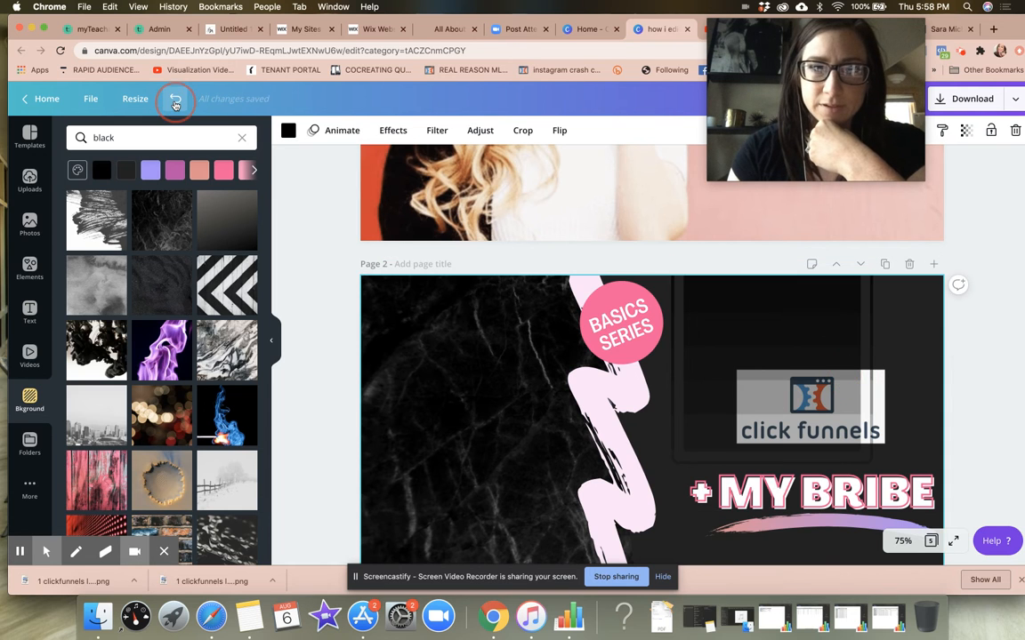
{"action": "left_click", "coordinate": [175, 105]}
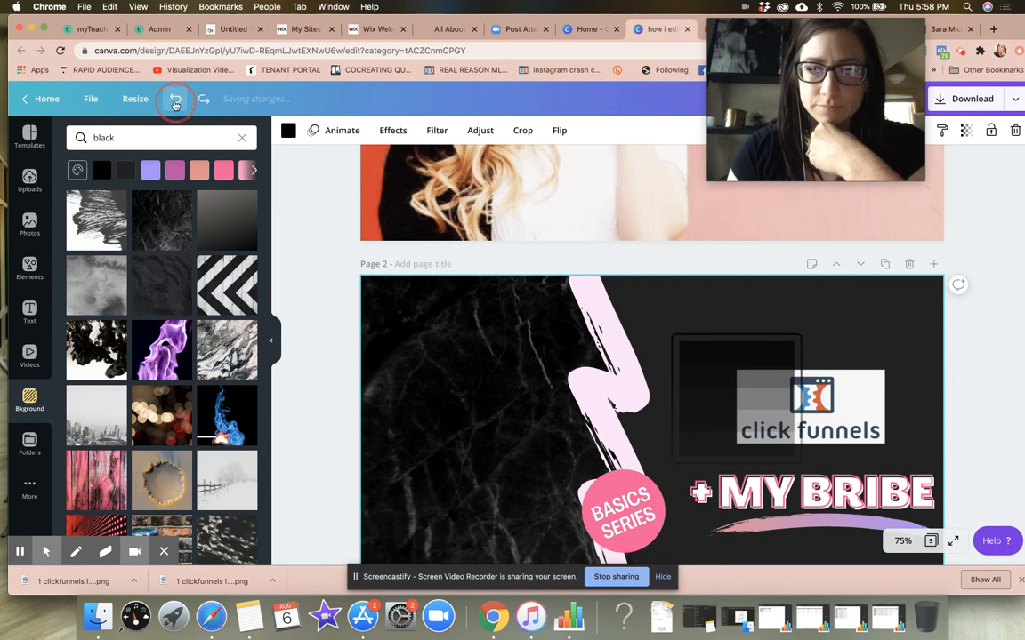
{"action": "left_click", "coordinate": [175, 99]}
Bring the BASICS SERIES badge from page 3 onto page 2, over the upper part of the pink brush stroke.
{"action": "scroll", "coordinate": [534, 276], "scroll_direction": "down", "scroll_amount": 5}
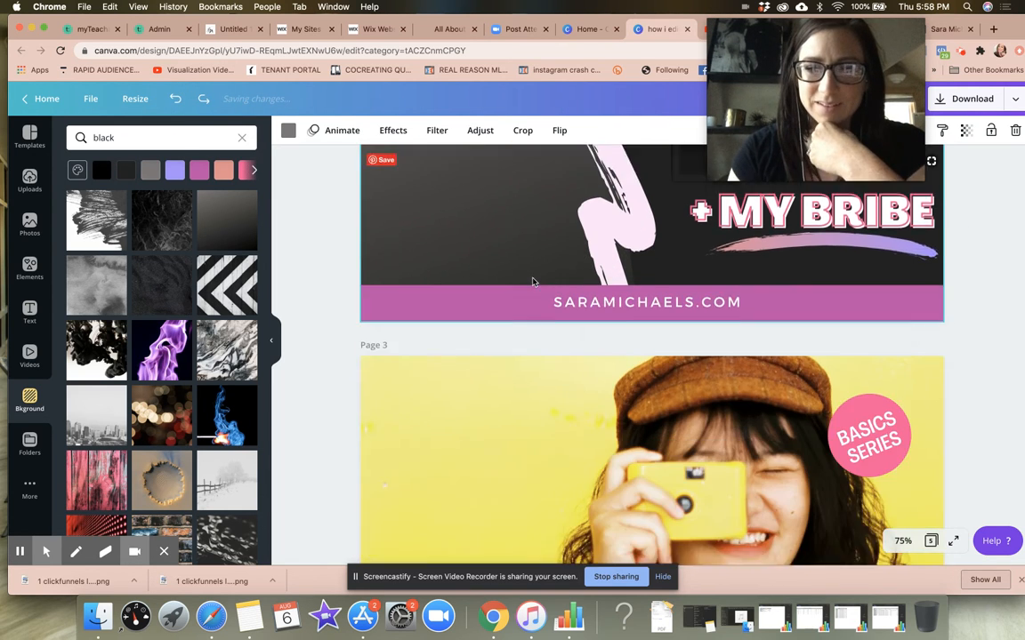
{"action": "left_click", "coordinate": [890, 309]}
{"action": "scroll", "coordinate": [890, 325], "scroll_direction": "up", "scroll_amount": 1}
{"action": "mouse_move", "coordinate": [890, 325]}
{"action": "left_mouse_down"}
{"action": "mouse_move", "coordinate": [890, 405]}
{"action": "mouse_move", "coordinate": [854, 360]}
{"action": "mouse_move", "coordinate": [872, 365]}
{"action": "mouse_move", "coordinate": [635, 526]}
{"action": "mouse_move", "coordinate": [641, 519]}
{"action": "left_mouse_up"}
{"action": "scroll", "coordinate": [854, 360], "scroll_direction": "up", "scroll_amount": 6}
{"action": "scroll", "coordinate": [567, 463], "scroll_direction": "down", "scroll_amount": 4}
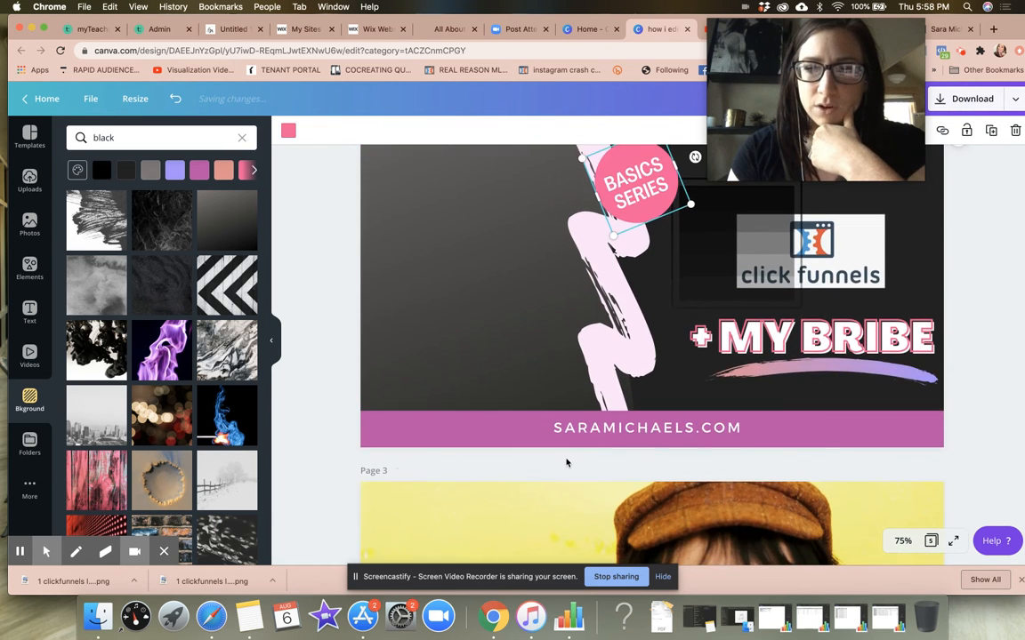
Try to move the yellow photo background out of page 3.
{"action": "scroll", "coordinate": [549, 463], "scroll_direction": "down", "scroll_amount": 3}
{"action": "left_click_drag", "start_coordinate": [469, 435], "coordinate": [423, 267]}
{"action": "left_click", "coordinate": [458, 389]}
{"action": "left_click_drag", "start_coordinate": [450, 393], "coordinate": [270, 350]}
{"action": "left_click", "coordinate": [487, 413]}
{"action": "scroll", "coordinate": [486, 412], "scroll_direction": "down", "scroll_amount": 3}
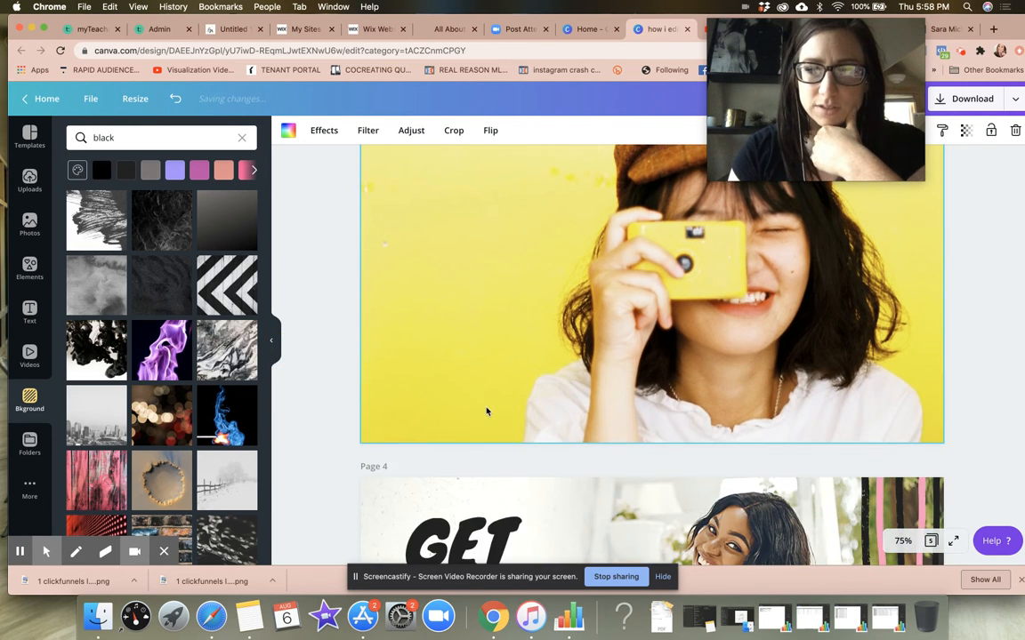
Search the backgrounds for "yellow".
{"action": "scroll", "coordinate": [486, 413], "scroll_direction": "up", "scroll_amount": 5}
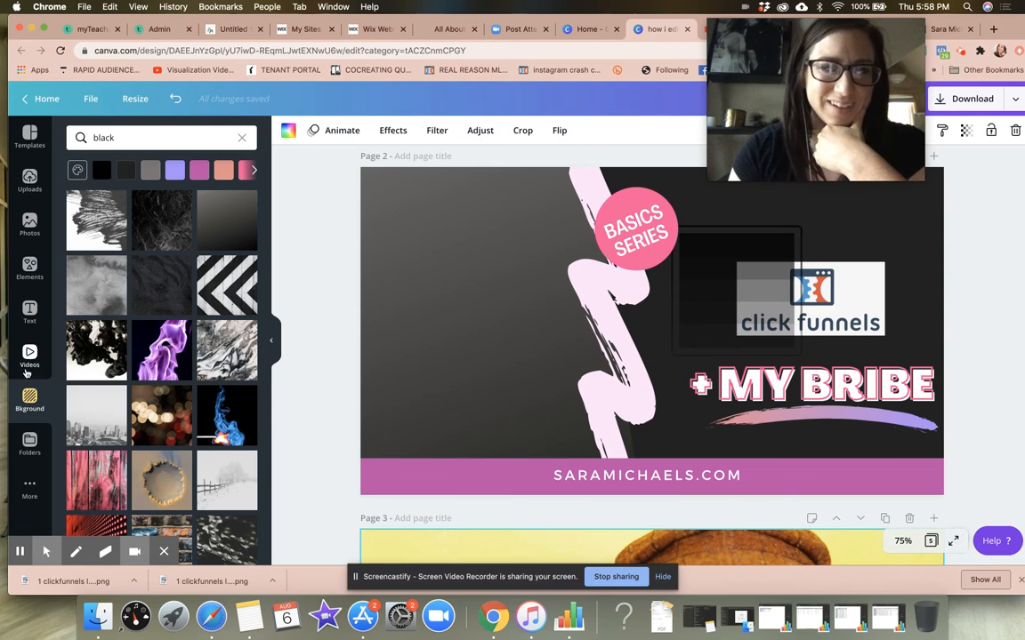
{"action": "left_click", "coordinate": [134, 140]}
{"action": "double_click", "coordinate": [134, 142]}
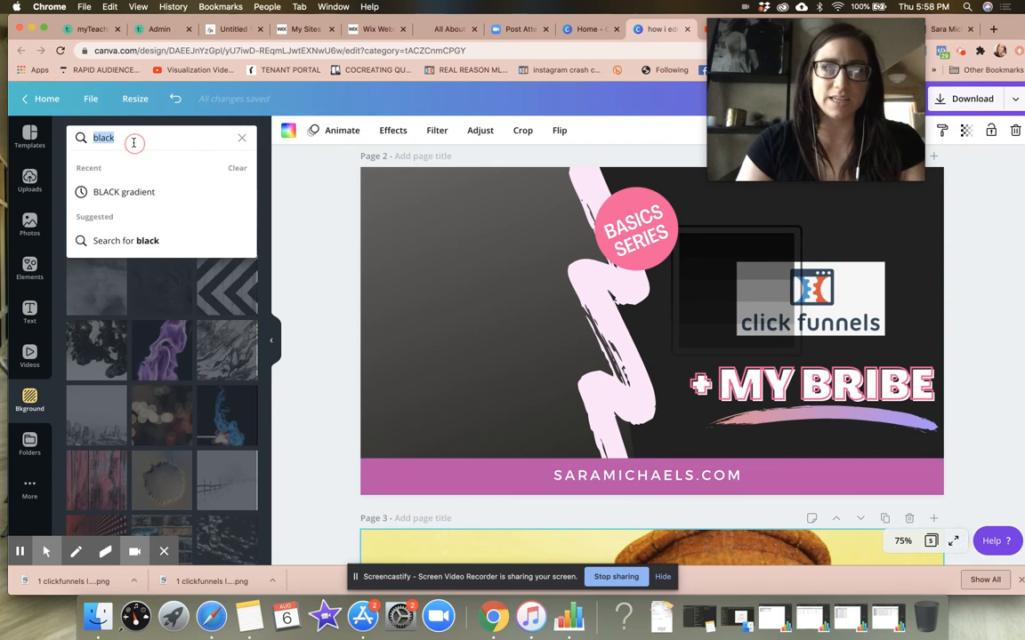
{"action": "type", "text": "yellow"}
{"action": "key", "text": "Return"}
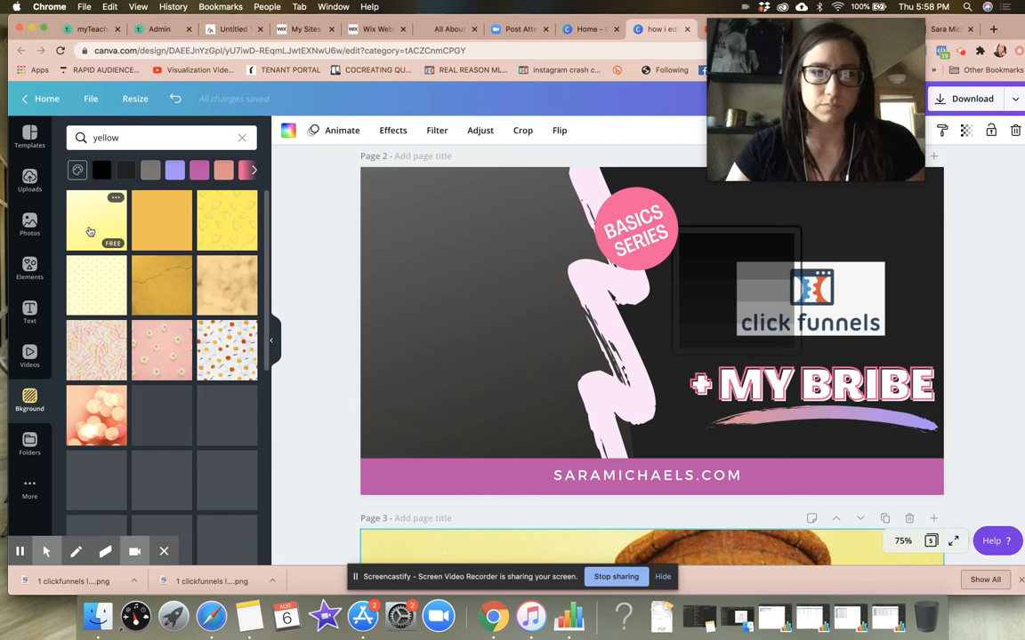
Apply the plain pale yellow gradient as page 2's background and compare it with page 3's photo.
{"action": "left_click_drag", "start_coordinate": [101, 231], "coordinate": [351, 230]}
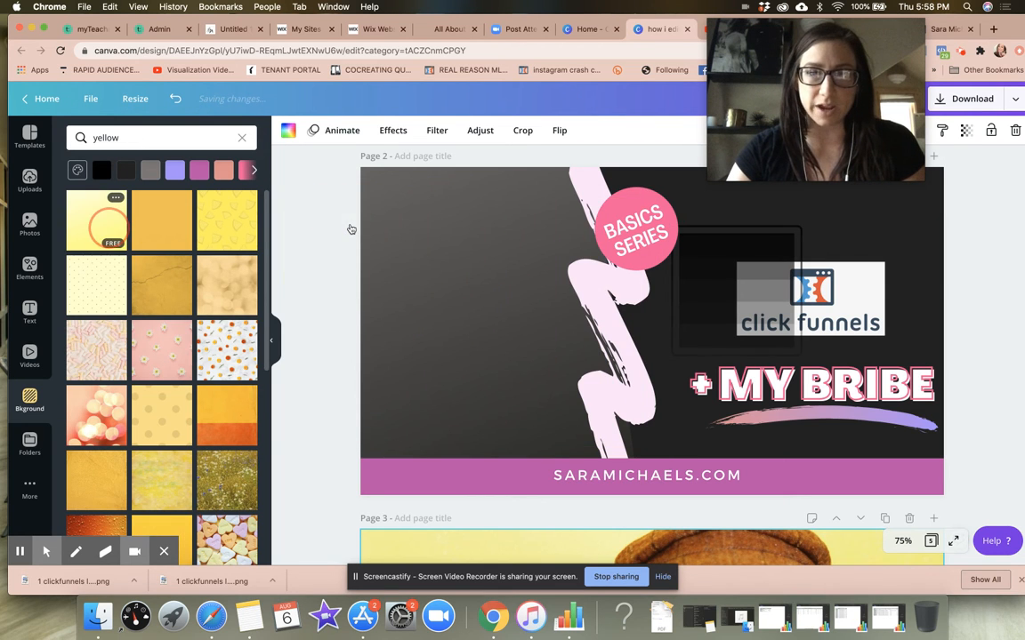
{"action": "left_click_drag", "start_coordinate": [98, 218], "coordinate": [412, 260]}
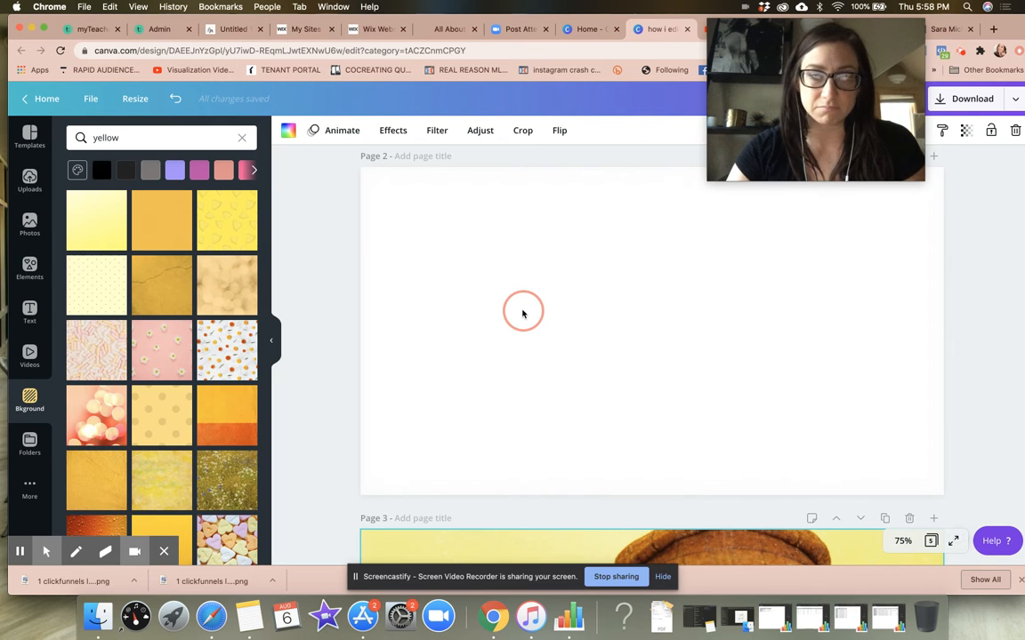
{"action": "scroll", "coordinate": [522, 313], "scroll_direction": "down", "scroll_amount": 2}
{"action": "scroll", "coordinate": [159, 414], "scroll_direction": "down", "scroll_amount": 2}
{"action": "scroll", "coordinate": [160, 415], "scroll_direction": "up", "scroll_amount": 2}
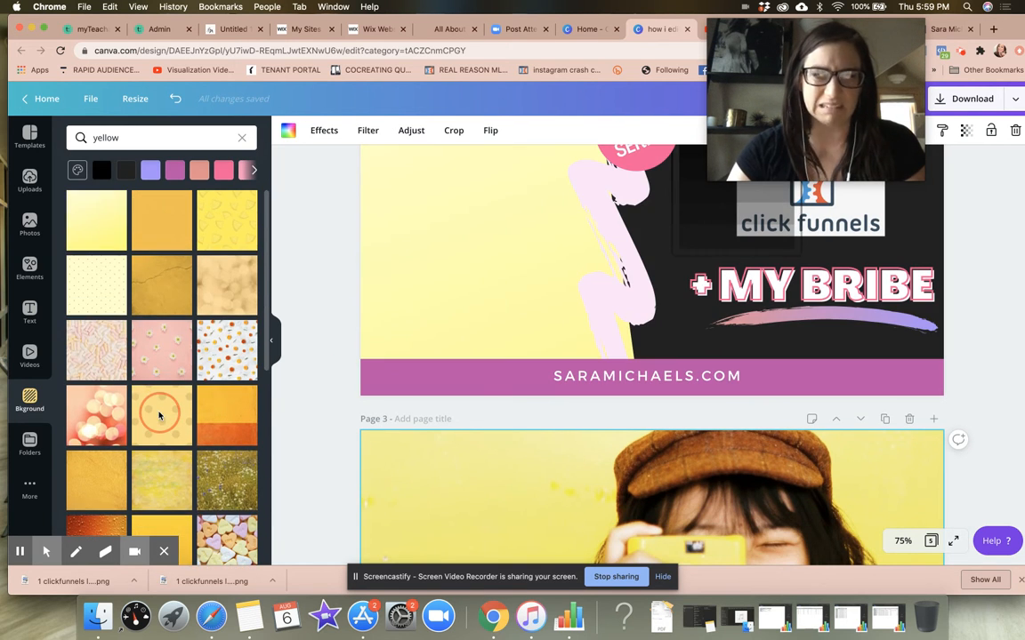
Remove the pale yellow gradient from page 2 and shift the pink brush stroke slightly toward the dark panel.
{"action": "scroll", "coordinate": [419, 370], "scroll_direction": "up", "scroll_amount": 3}
{"action": "scroll", "coordinate": [418, 370], "scroll_direction": "down", "scroll_amount": 1}
{"action": "left_click", "coordinate": [418, 370]}
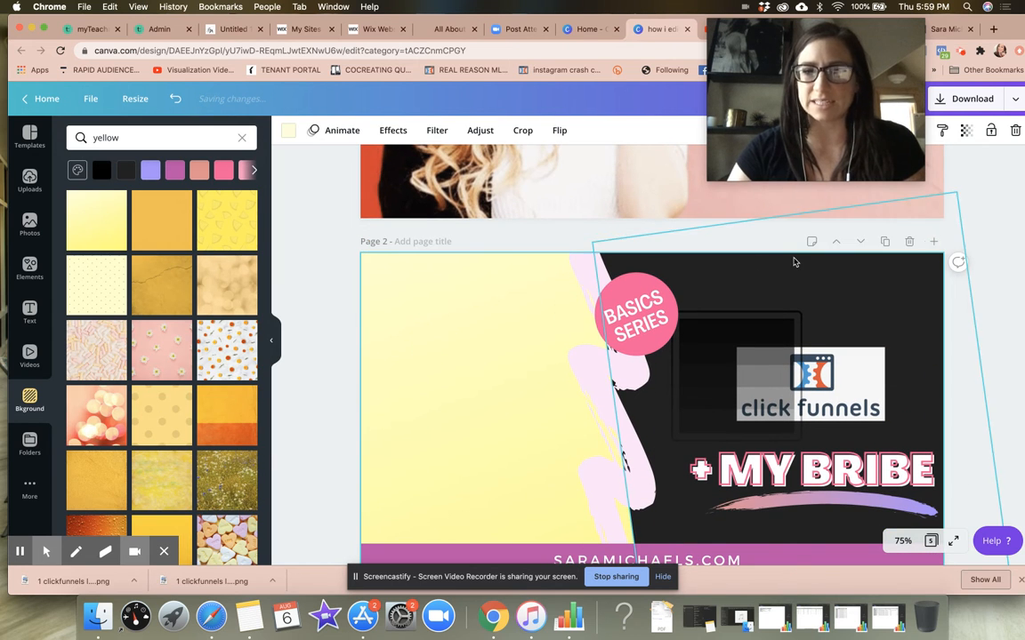
{"action": "left_click", "coordinate": [1014, 131]}
{"action": "left_click", "coordinate": [665, 327]}
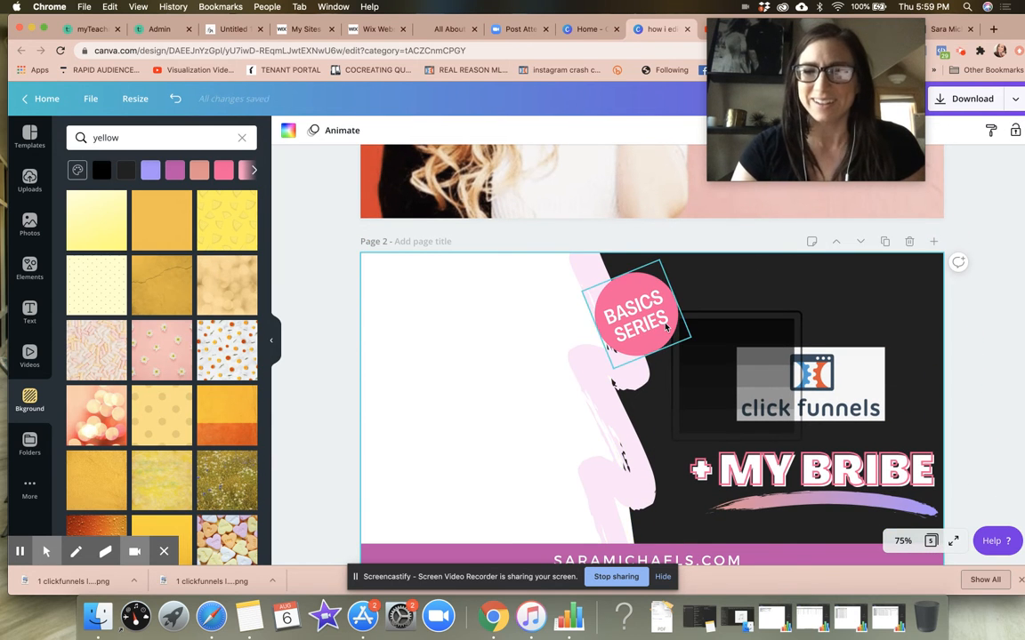
{"action": "left_click_drag", "start_coordinate": [627, 469], "coordinate": [651, 491]}
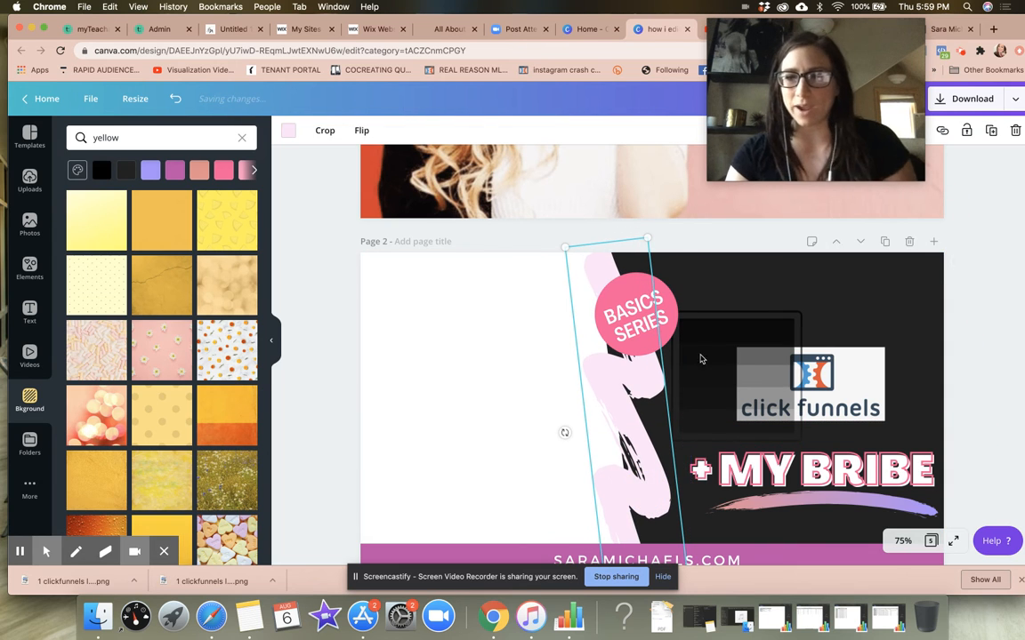
Enlarge the black frame on page 2's dark panel and send it behind the ClickFunnels logo and the MY BRIBE text.
{"action": "left_click", "coordinate": [770, 343]}
{"action": "left_click_drag", "start_coordinate": [802, 313], "coordinate": [958, 260]}
{"action": "left_click_drag", "start_coordinate": [787, 308], "coordinate": [811, 347]}
{"action": "left_click_drag", "start_coordinate": [881, 48], "coordinate": [346, 122]}
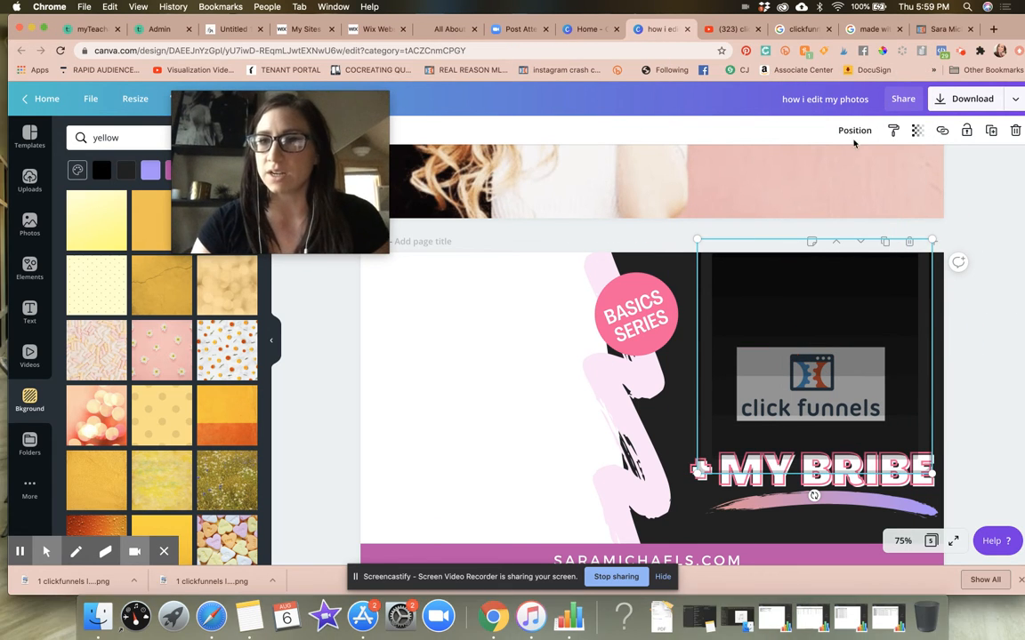
{"action": "left_click", "coordinate": [854, 131]}
{"action": "left_click", "coordinate": [825, 178]}
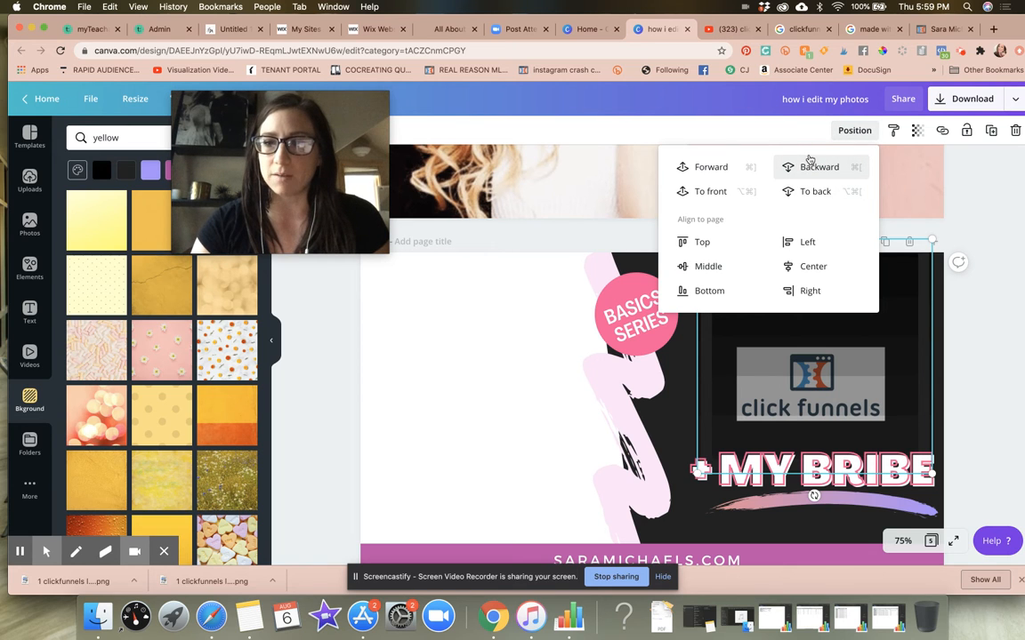
{"action": "left_click", "coordinate": [972, 361]}
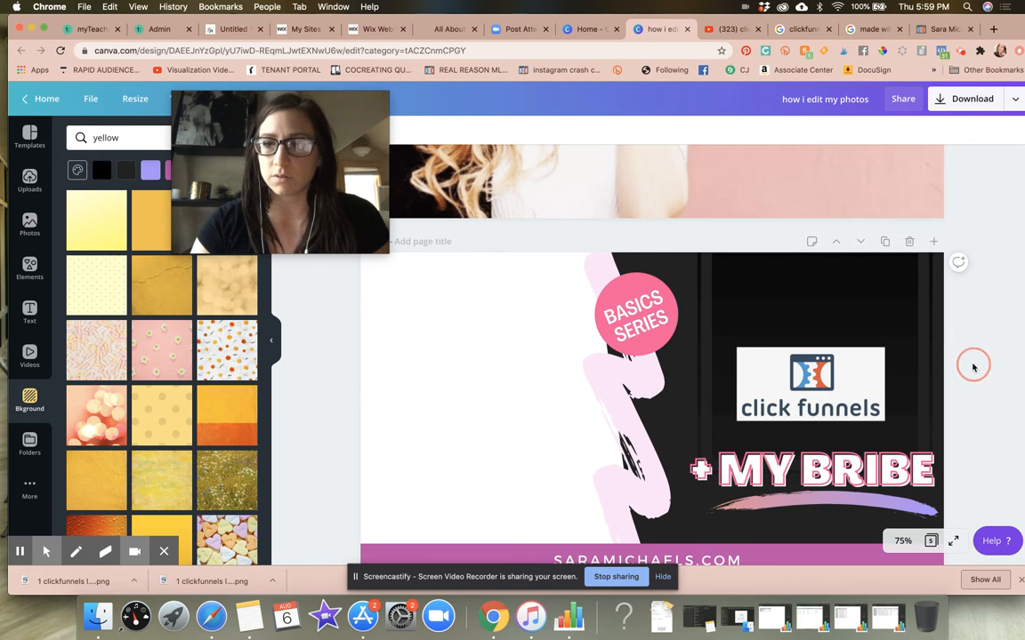
Move the black frame slightly lower on the dark panel and realign the ClickFunnels logo to the frame's centre.
{"action": "left_click", "coordinate": [854, 377]}
{"action": "mouse_move", "coordinate": [859, 377]}
{"action": "left_mouse_down"}
{"action": "mouse_move", "coordinate": [854, 327]}
{"action": "mouse_move", "coordinate": [857, 360]}
{"action": "left_mouse_up"}
{"action": "left_click_drag", "start_coordinate": [831, 428], "coordinate": [835, 458]}
{"action": "left_click_drag", "start_coordinate": [813, 350], "coordinate": [807, 375]}
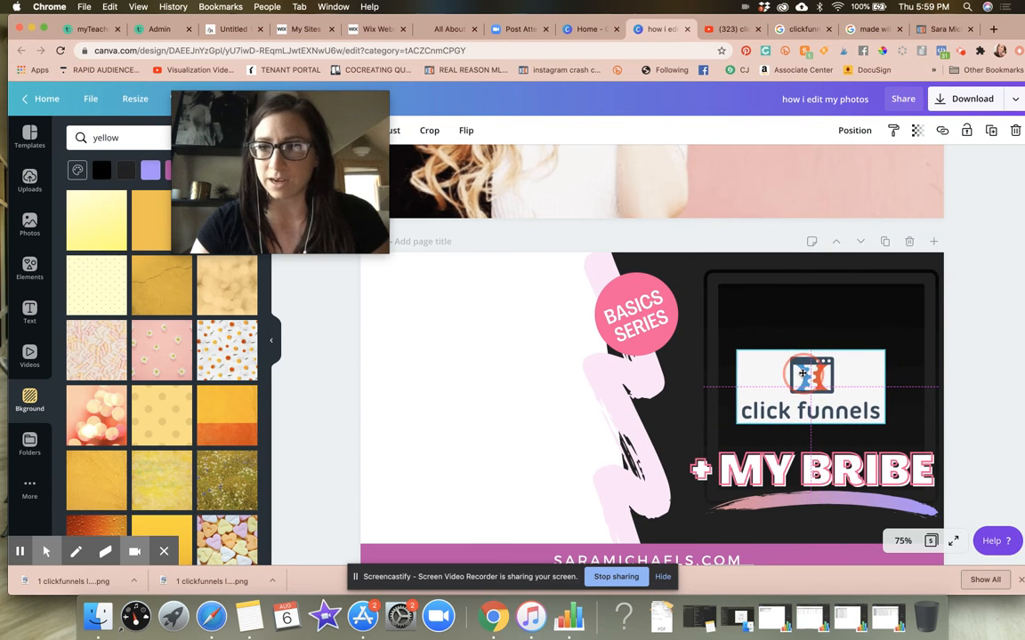
Enlarge the black frame to nearly fill the dark panel, then centre the ClickFunnels logo inside it.
{"action": "left_click", "coordinate": [714, 287]}
{"action": "left_click_drag", "start_coordinate": [704, 270], "coordinate": [666, 233]}
{"action": "left_click", "coordinate": [774, 311]}
{"action": "left_click_drag", "start_coordinate": [774, 311], "coordinate": [773, 338]}
{"action": "left_click_drag", "start_coordinate": [834, 386], "coordinate": [817, 398]}
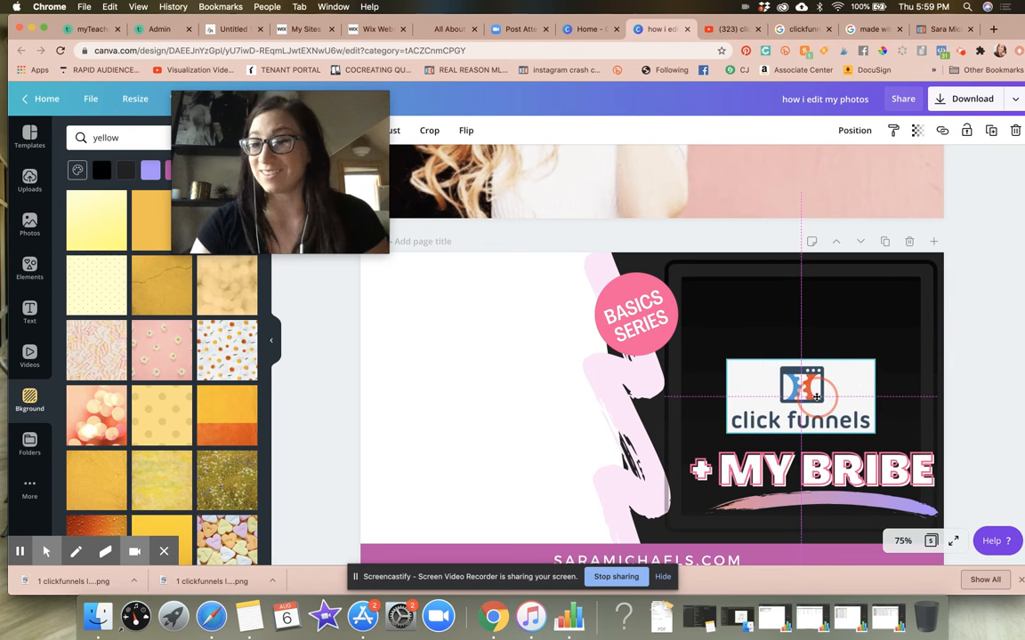
{"action": "left_click", "coordinate": [1002, 358]}
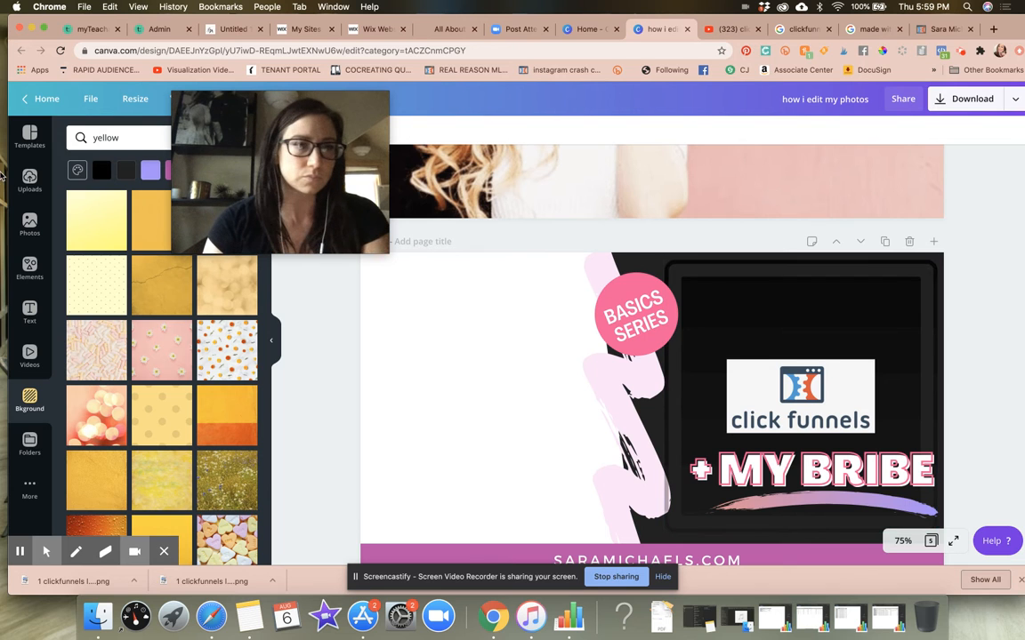
Browse the ready-made text combinations for a title style for page 2.
{"action": "mouse_move", "coordinate": [285, 177]}
{"action": "left_click_drag", "start_coordinate": [284, 178], "coordinate": [568, 179]}
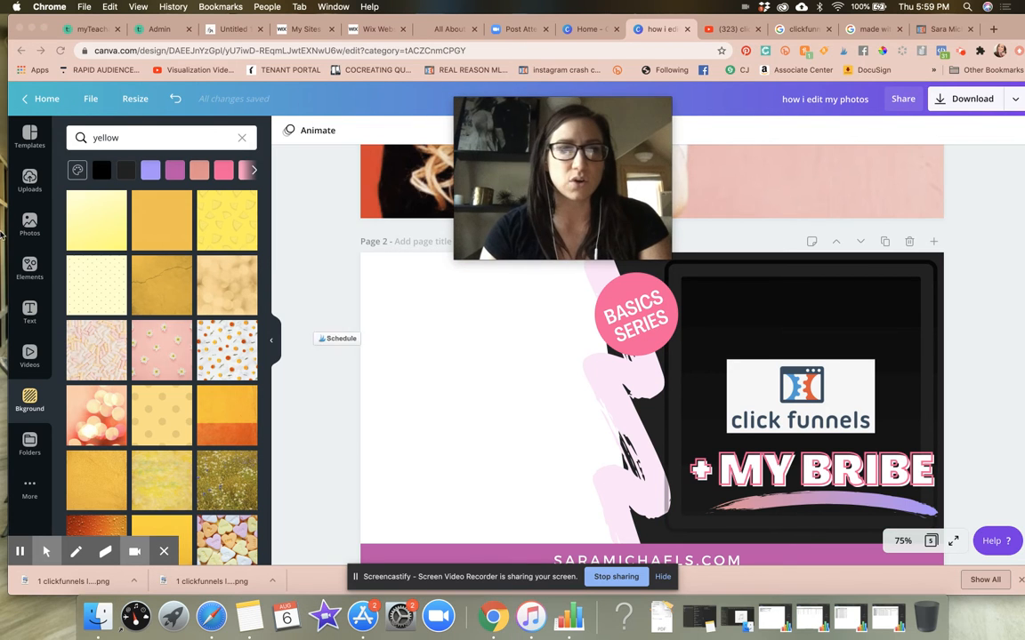
{"action": "left_click", "coordinate": [28, 311]}
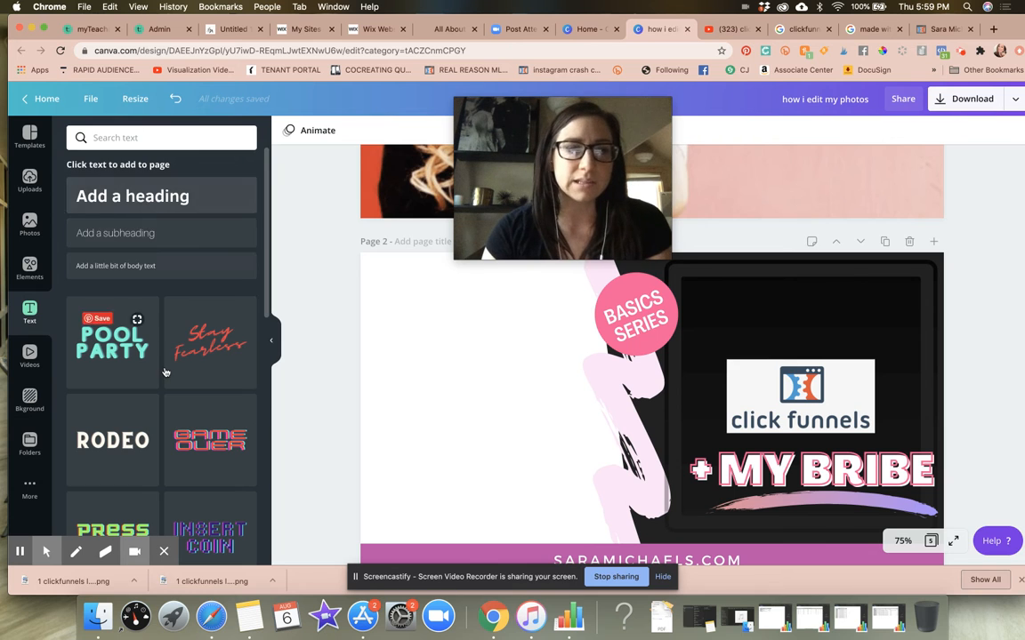
{"action": "scroll", "coordinate": [165, 372], "scroll_direction": "down", "scroll_amount": 3}
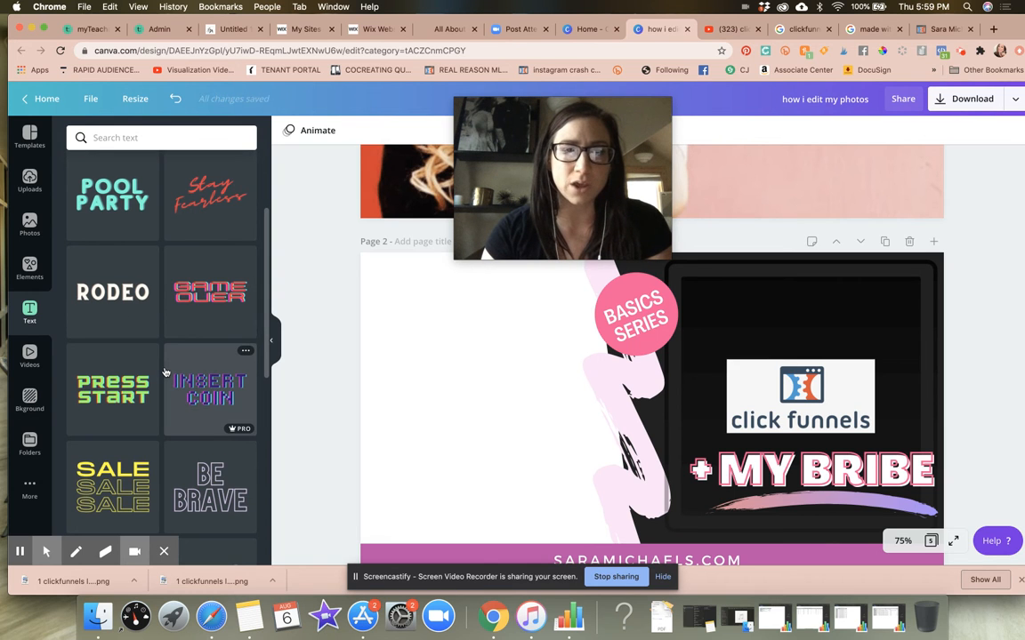
{"action": "scroll", "coordinate": [164, 371], "scroll_direction": "down", "scroll_amount": 4}
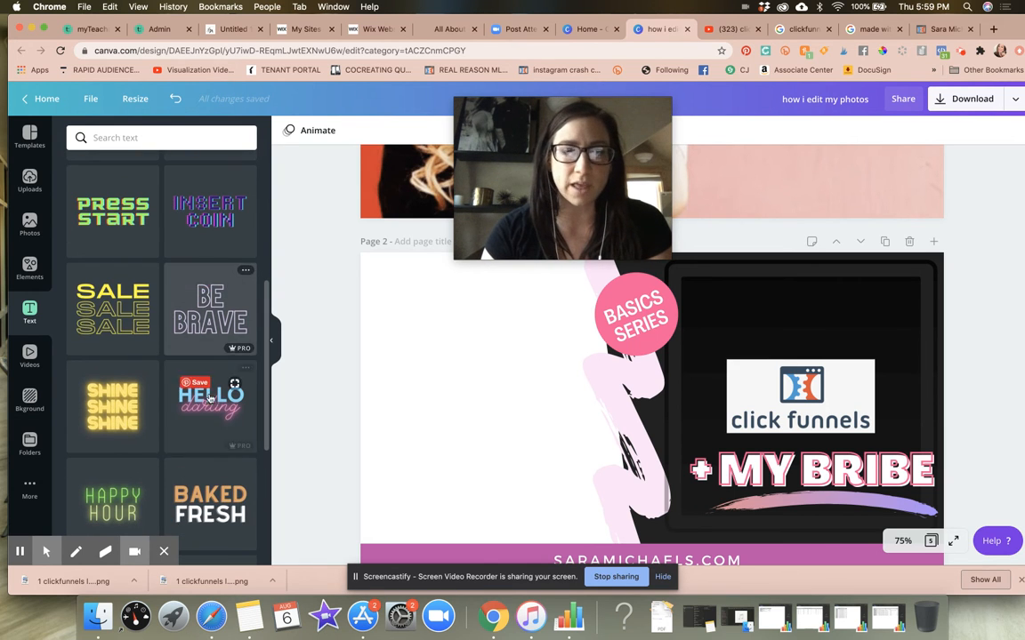
{"action": "scroll", "coordinate": [210, 397], "scroll_direction": "down", "scroll_amount": 12}
{"action": "scroll", "coordinate": [210, 397], "scroll_direction": "down", "scroll_amount": 2}
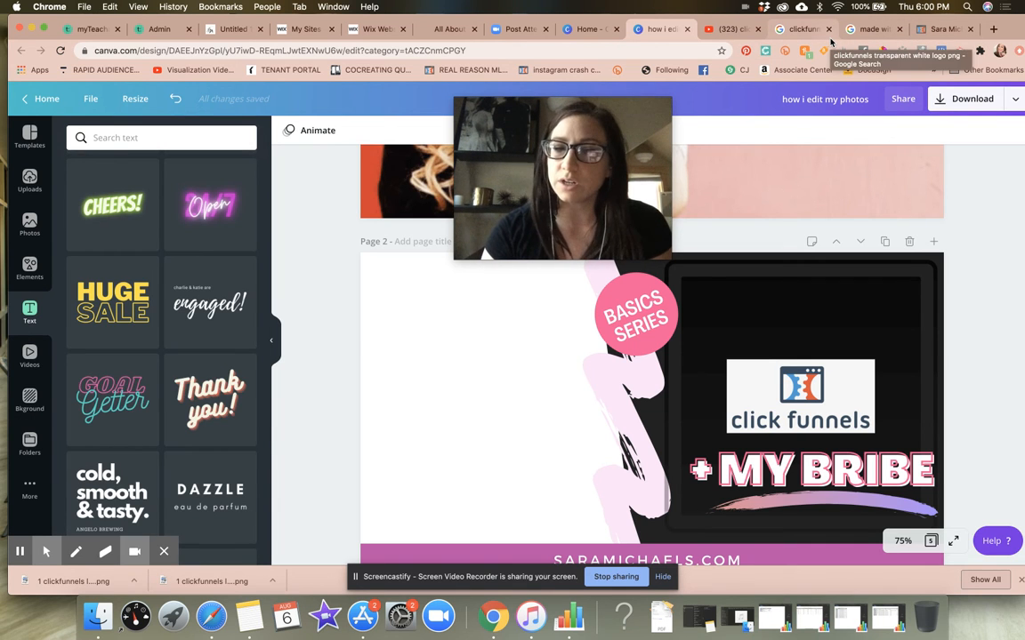
Switch to the YouTube results for "clickfunnels affiliate program" and examine the thumbnails of competing videos.
{"action": "left_click", "coordinate": [723, 33]}
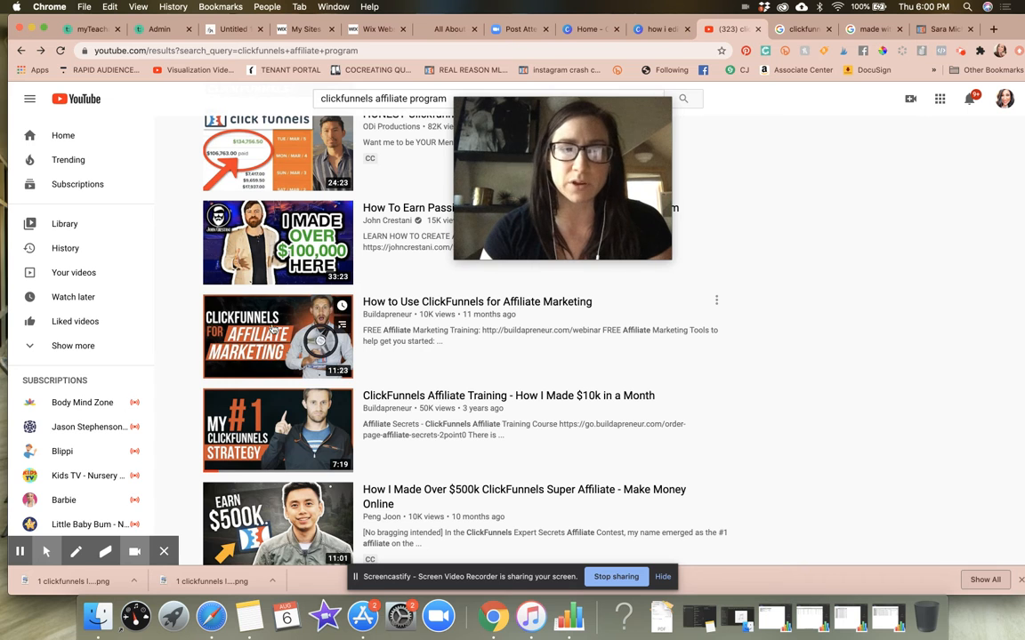
{"action": "scroll", "coordinate": [648, 402], "scroll_direction": "down", "scroll_amount": 5}
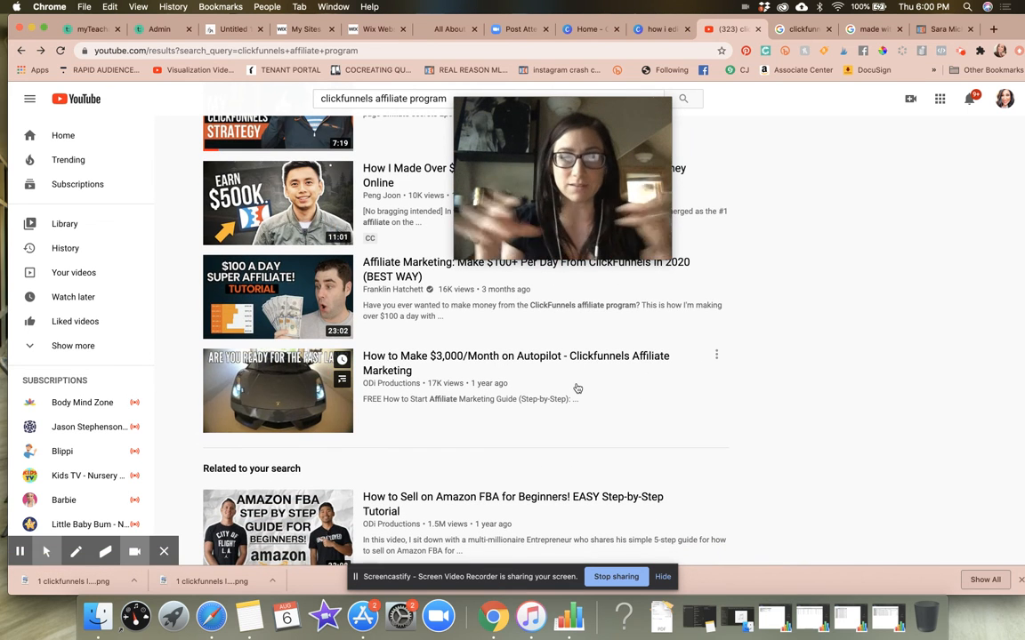
{"action": "scroll", "coordinate": [577, 389], "scroll_direction": "down", "scroll_amount": 6}
{"action": "scroll", "coordinate": [578, 389], "scroll_direction": "down", "scroll_amount": 1}
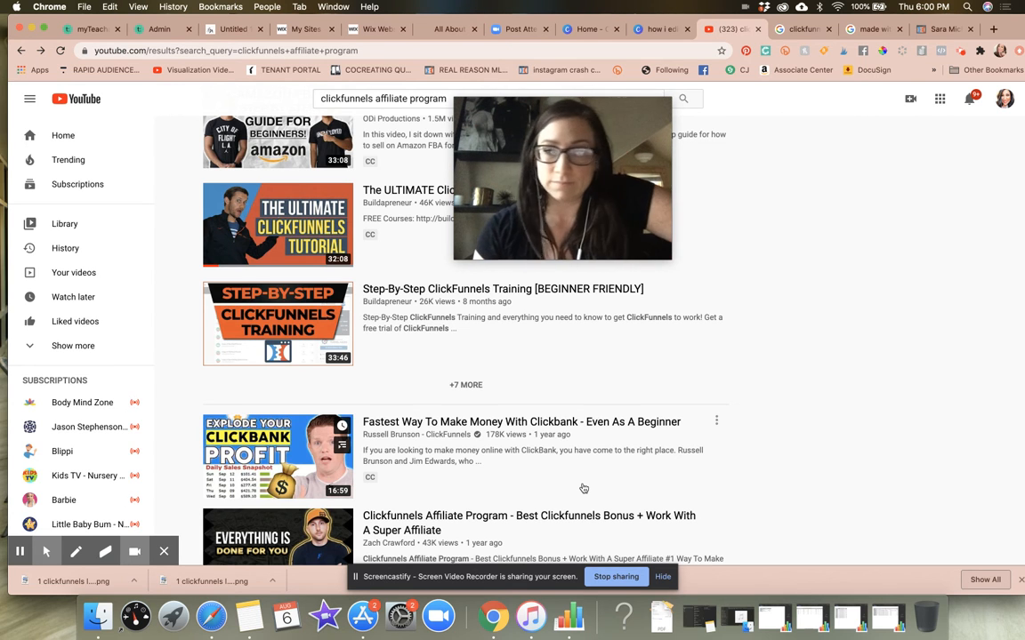
{"action": "scroll", "coordinate": [583, 489], "scroll_direction": "down", "scroll_amount": 3}
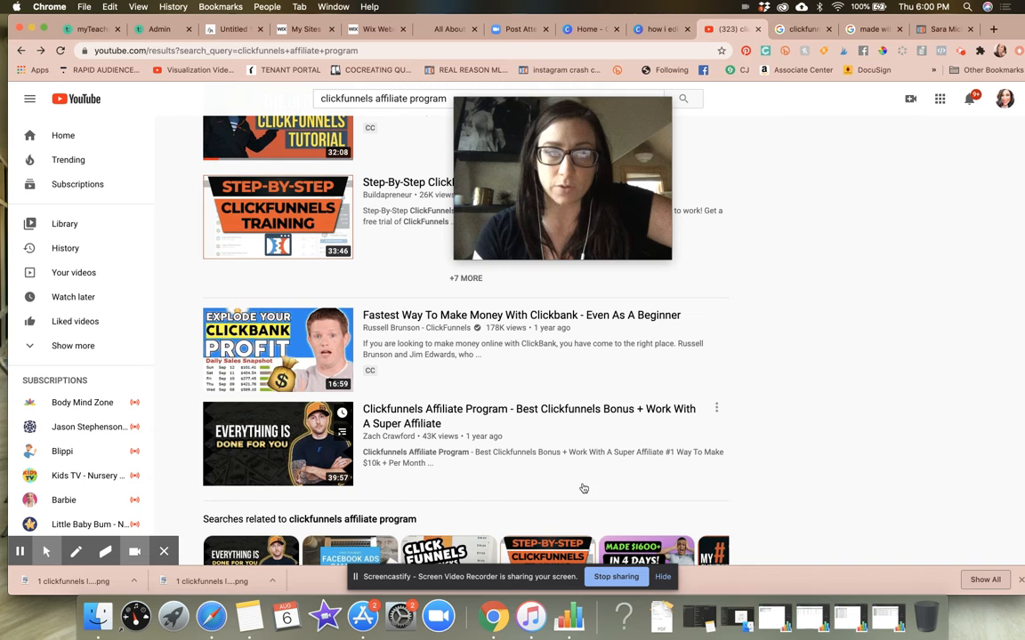
Return to the Canva design and add the "CERTIFICATE OF COMPLETION" text combination to page 2.
{"action": "left_click", "coordinate": [661, 28]}
{"action": "scroll", "coordinate": [214, 351], "scroll_direction": "down", "scroll_amount": 5}
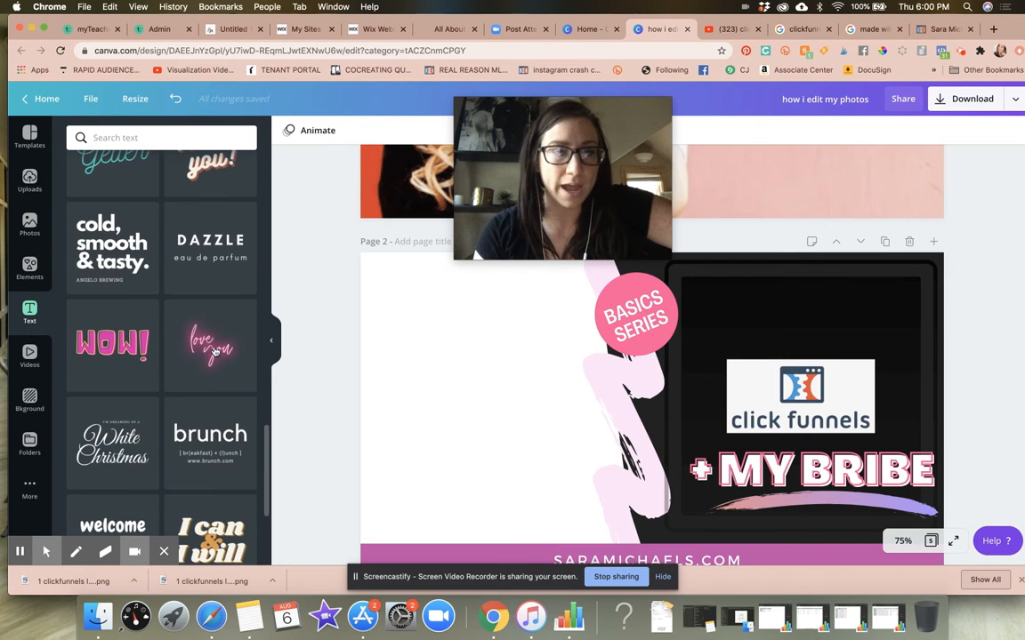
{"action": "scroll", "coordinate": [215, 352], "scroll_direction": "down", "scroll_amount": 3}
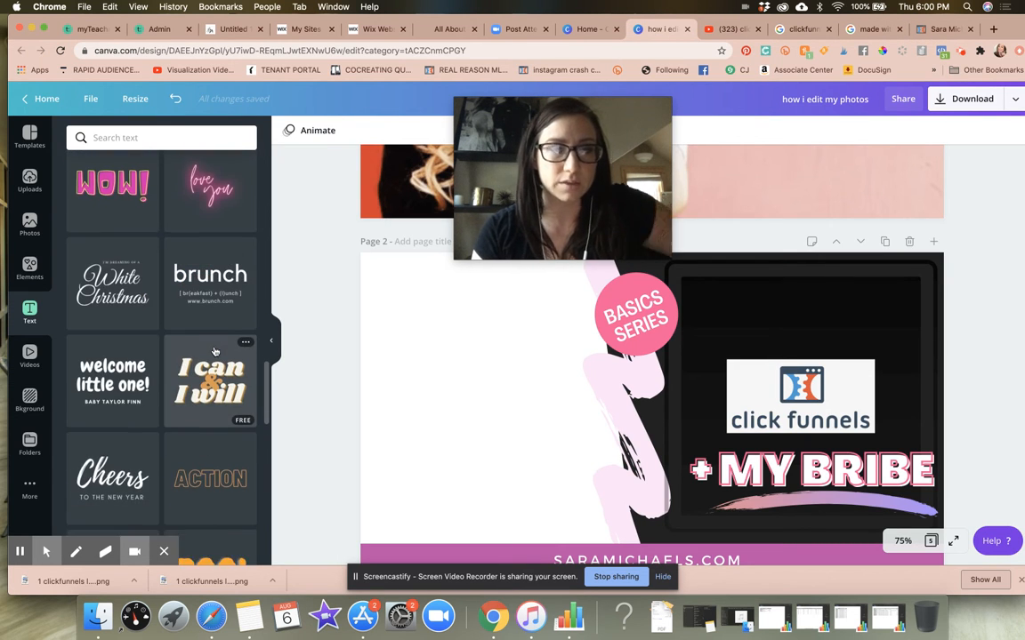
{"action": "scroll", "coordinate": [215, 351], "scroll_direction": "up", "scroll_amount": 2}
{"action": "scroll", "coordinate": [214, 351], "scroll_direction": "up", "scroll_amount": 3}
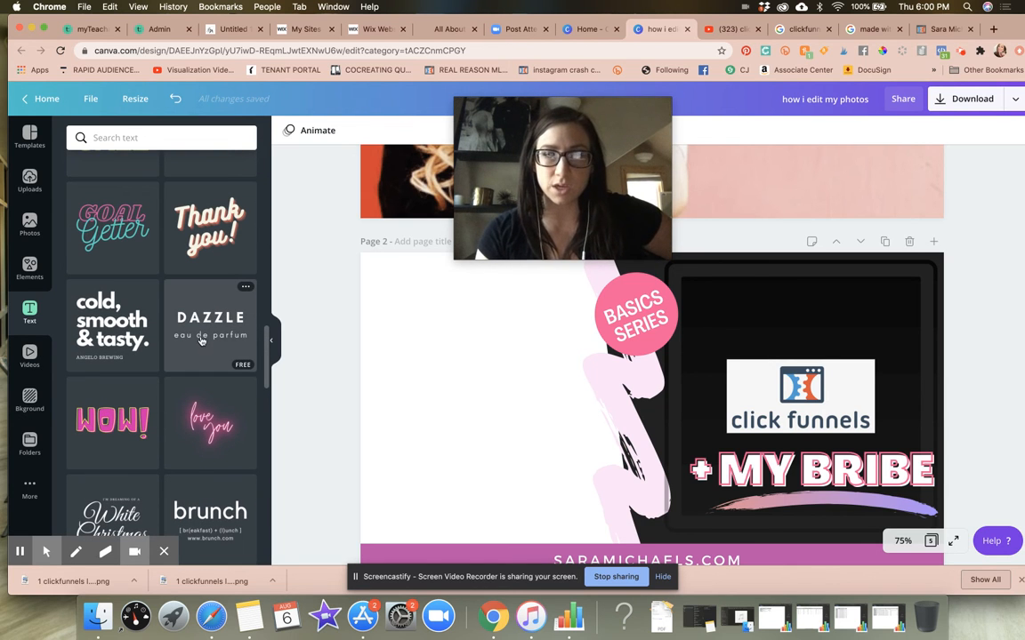
{"action": "scroll", "coordinate": [201, 338], "scroll_direction": "down", "scroll_amount": 14}
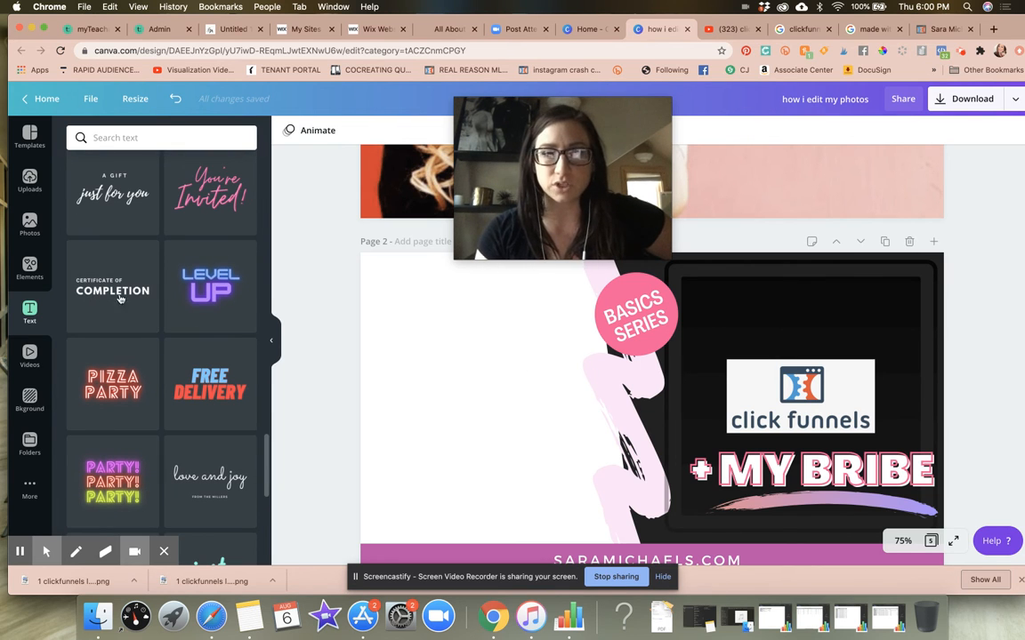
{"action": "left_click_drag", "start_coordinate": [138, 292], "coordinate": [300, 343]}
{"action": "left_click_drag", "start_coordinate": [605, 398], "coordinate": [459, 376]}
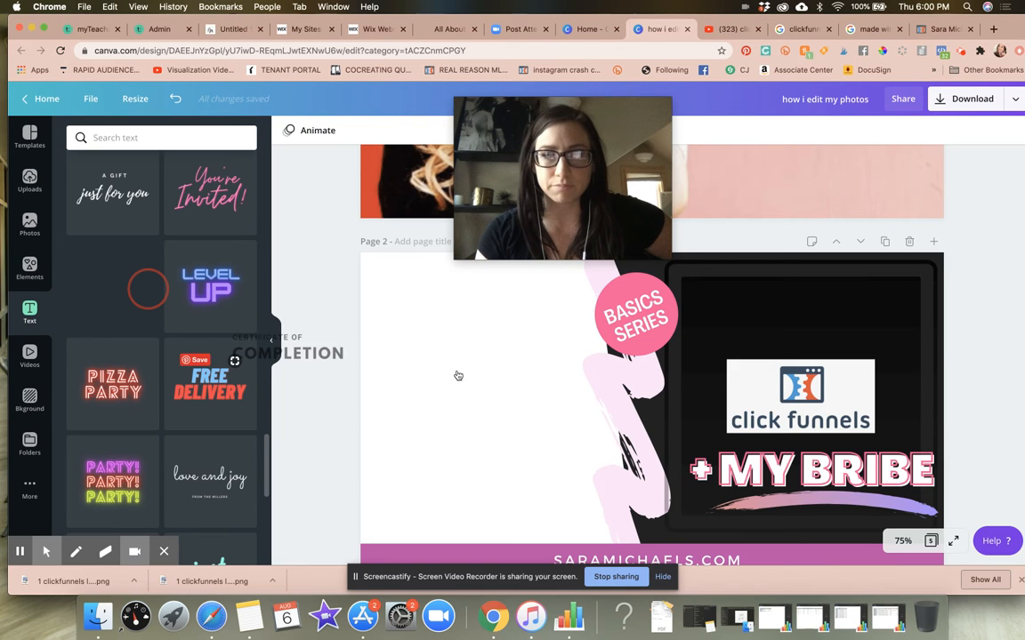
{"action": "left_click_drag", "start_coordinate": [248, 346], "coordinate": [82, 287]}
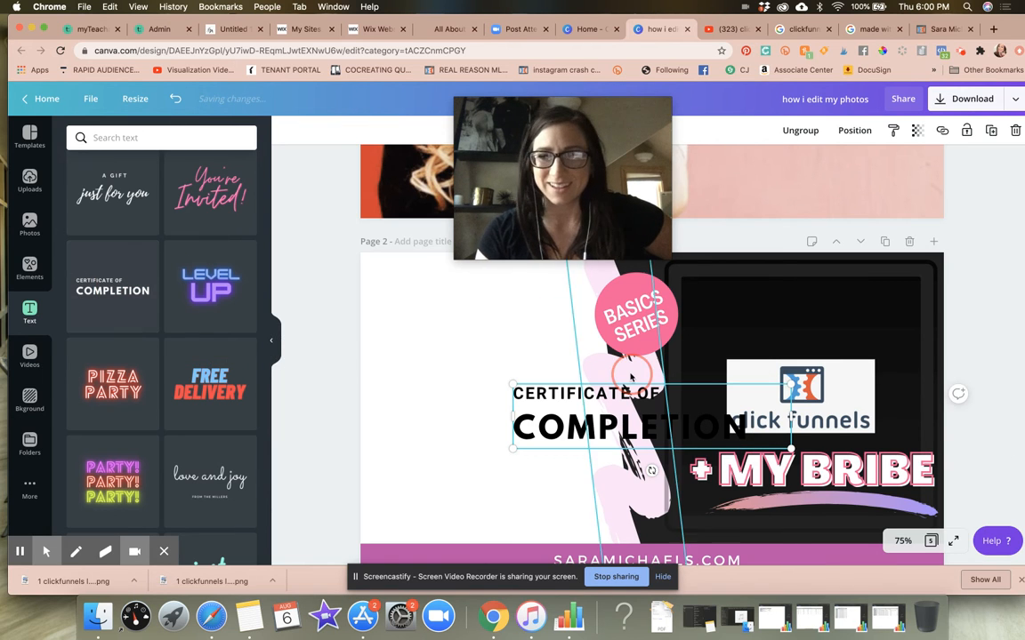
Ungroup the certificate text combination and delete its "CERTIFICATE OF" line.
{"action": "left_click", "coordinate": [577, 426]}
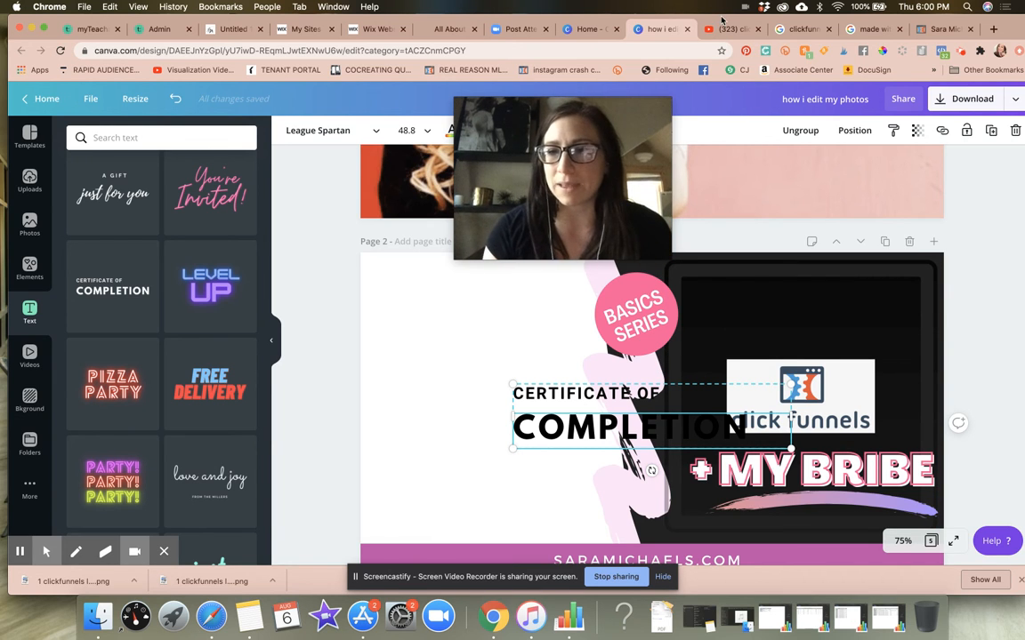
{"action": "left_click", "coordinate": [801, 130]}
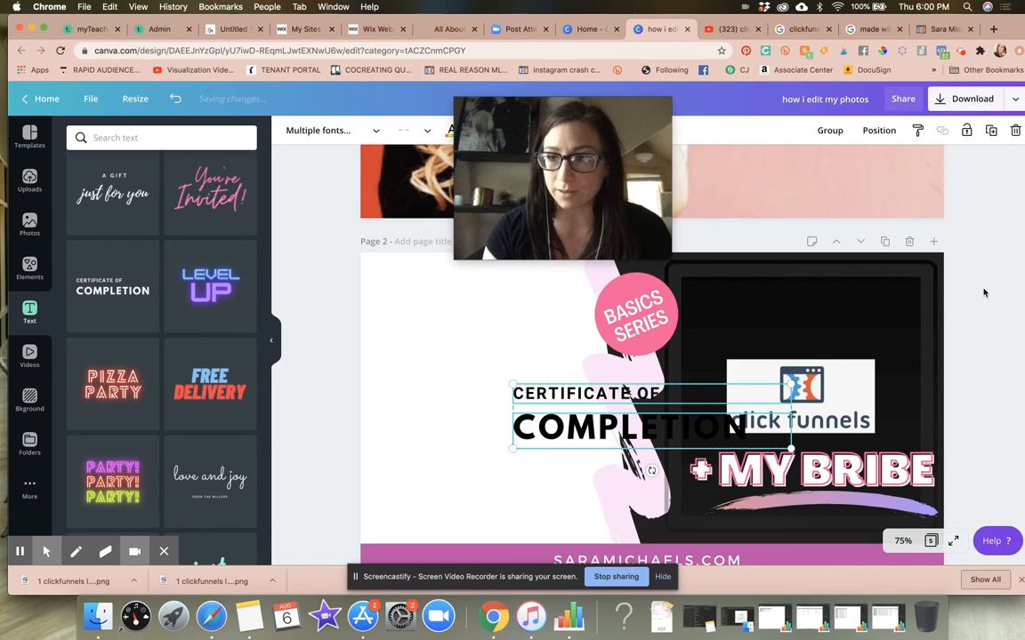
{"action": "key", "text": "Escape"}
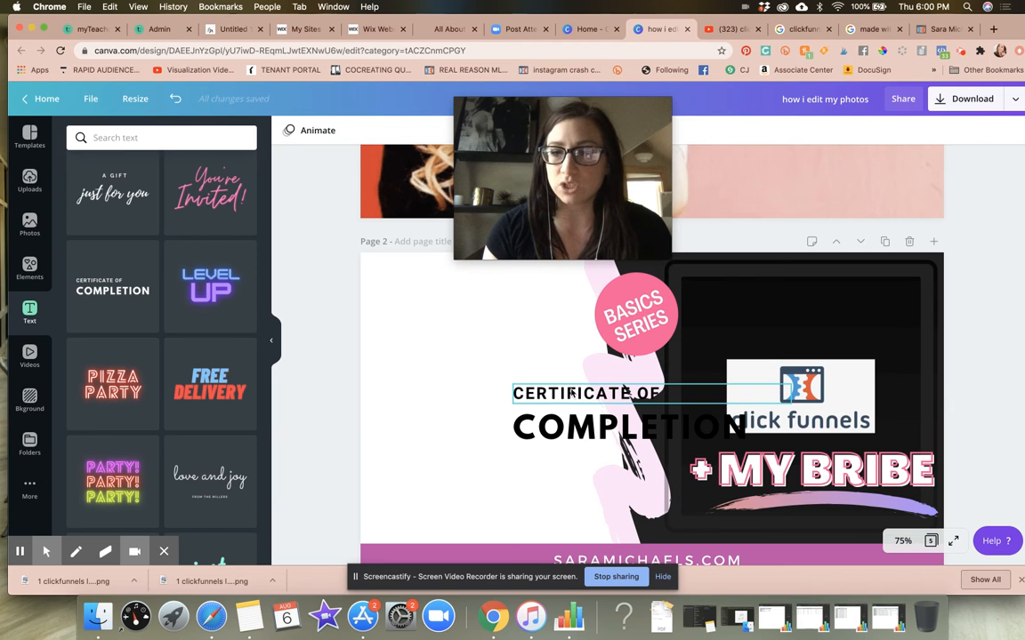
{"action": "left_click", "coordinate": [572, 393]}
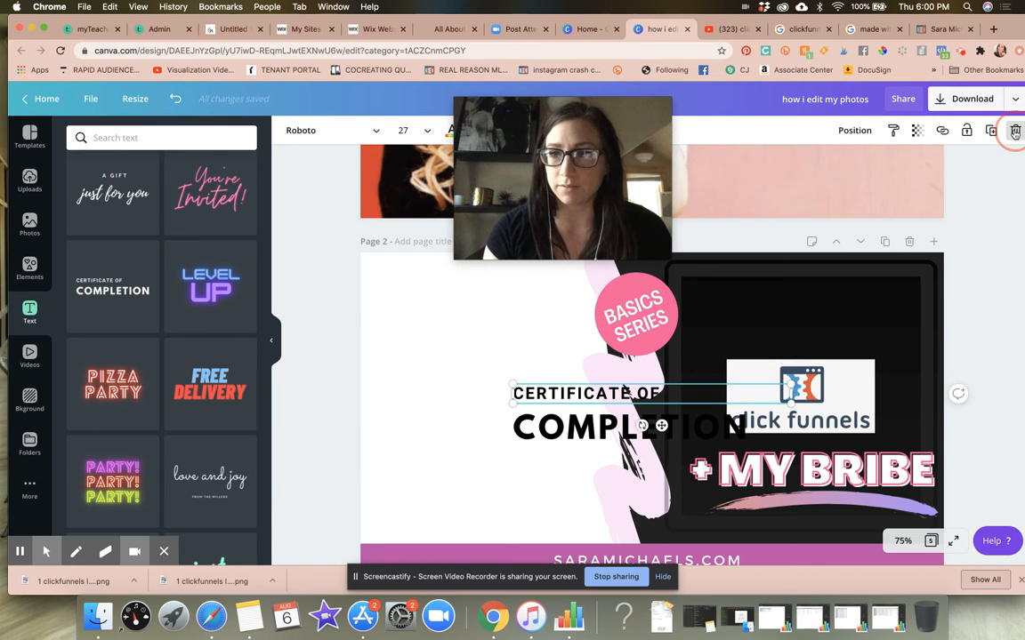
{"action": "left_click", "coordinate": [1015, 130]}
Place the "COMPLETION" text above the ClickFunnels logo in the black frame and colour it off-white from the document colours.
{"action": "left_click", "coordinate": [623, 425]}
{"action": "left_click_drag", "start_coordinate": [623, 426], "coordinate": [803, 323]}
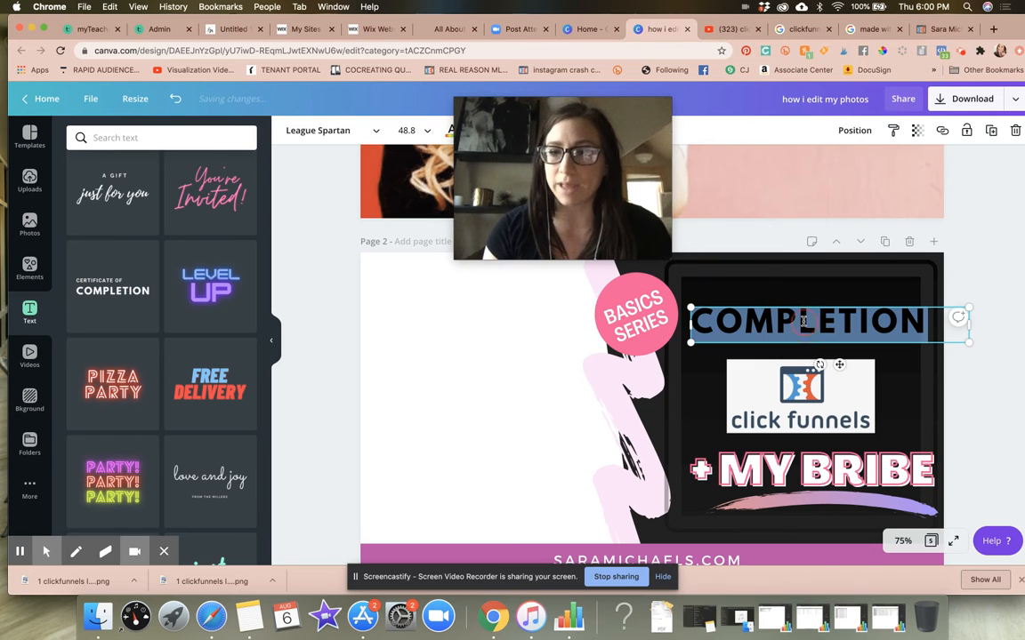
{"action": "left_click_drag", "start_coordinate": [523, 123], "coordinate": [866, 100]}
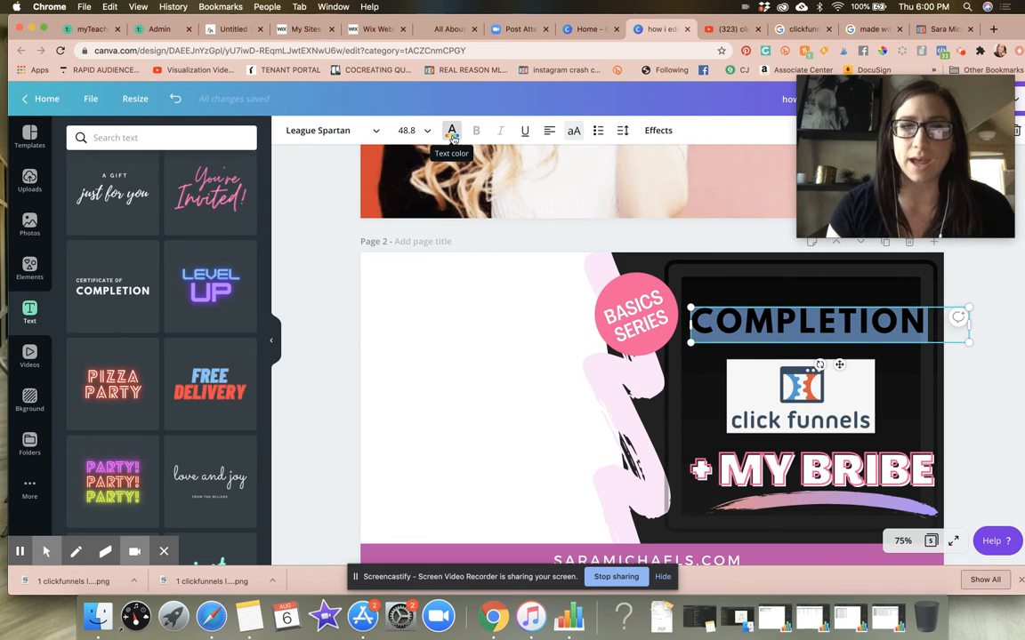
{"action": "left_click", "coordinate": [452, 133]}
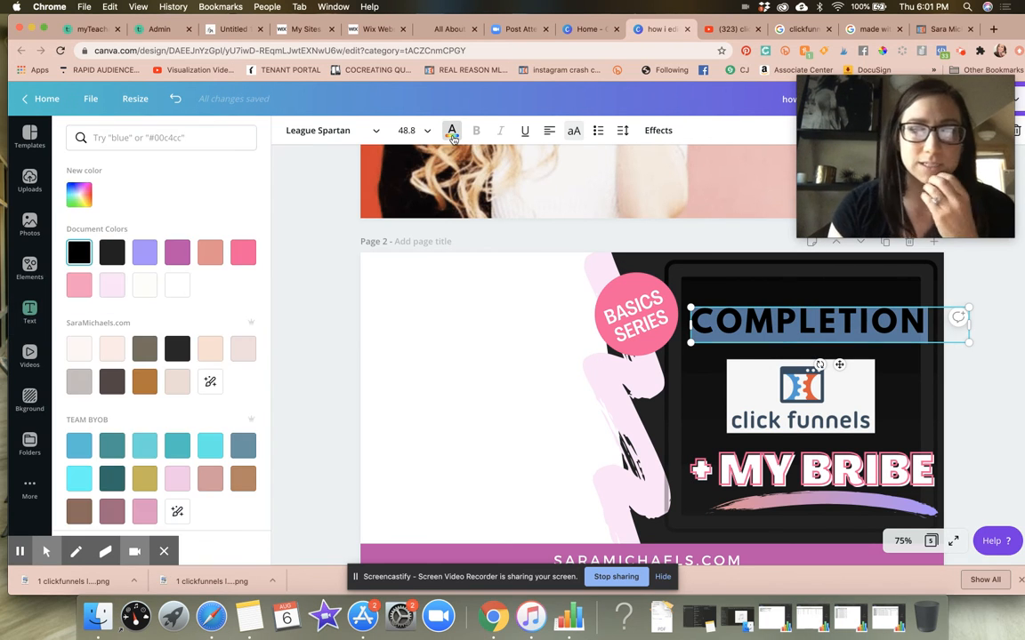
{"action": "left_click", "coordinate": [147, 292]}
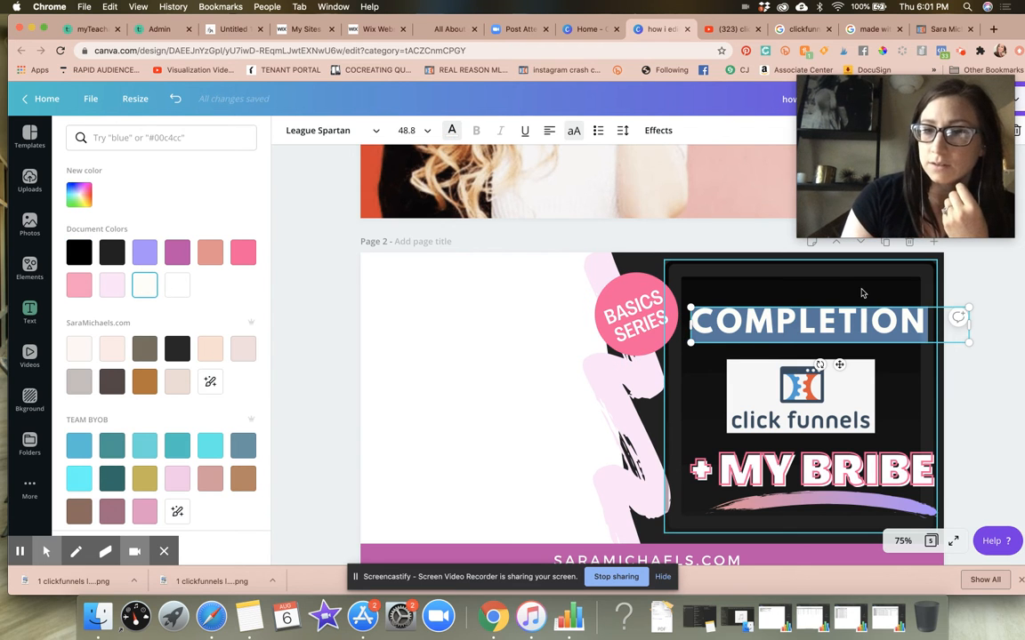
Replace the "COMPLETION" wording with "CLICKFUNNELS AFFILIATE PROGRAM".
{"action": "left_click", "coordinate": [861, 294]}
{"action": "double_click", "coordinate": [858, 327]}
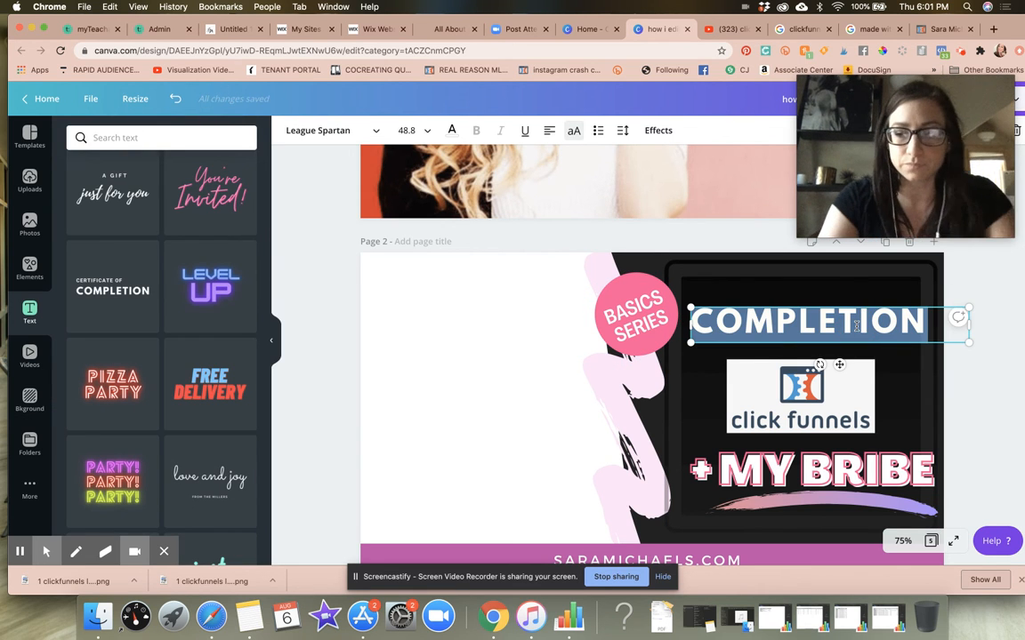
{"action": "type", "text": "CLIKC"}
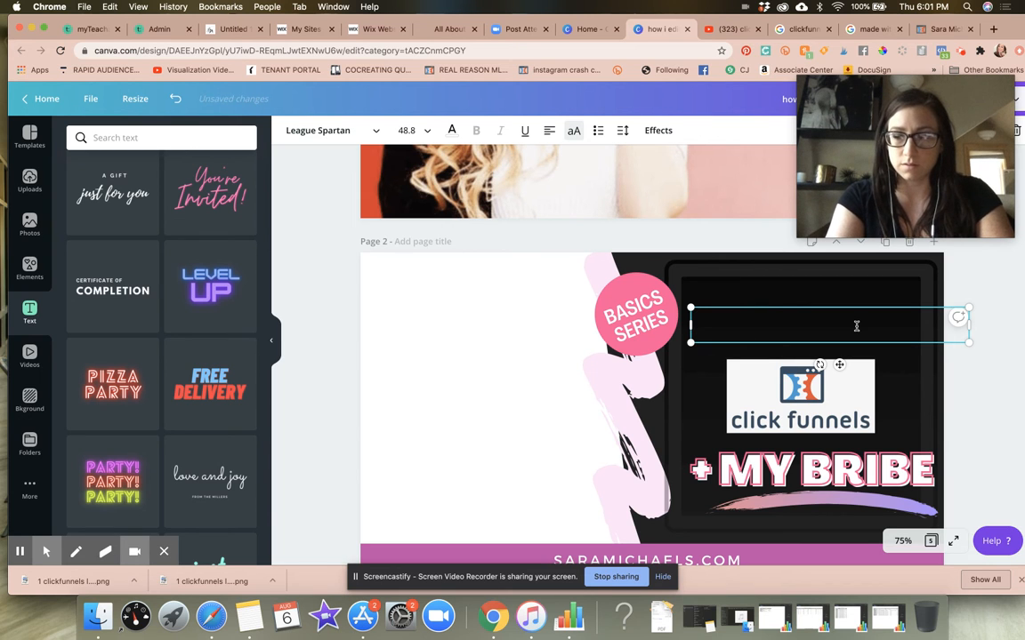
{"action": "type", "text": "FUNNELS AFFILIATE PROGRAM"}
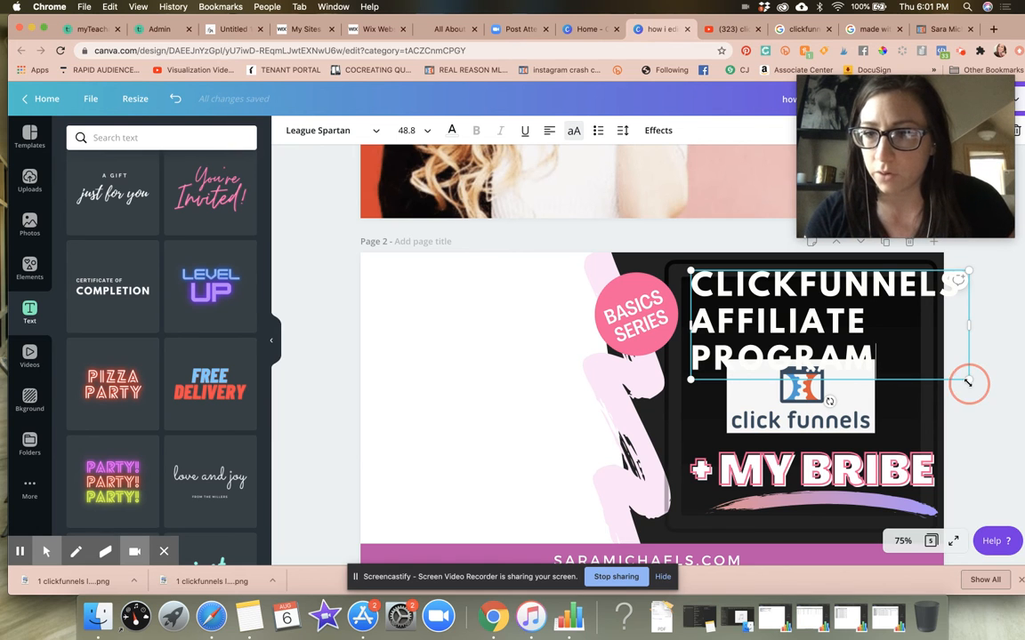
Shrink the title text to a font size of about 36.8 and the ClickFunnels logo to a height of about 103.
{"action": "left_click_drag", "start_coordinate": [967, 383], "coordinate": [902, 354]}
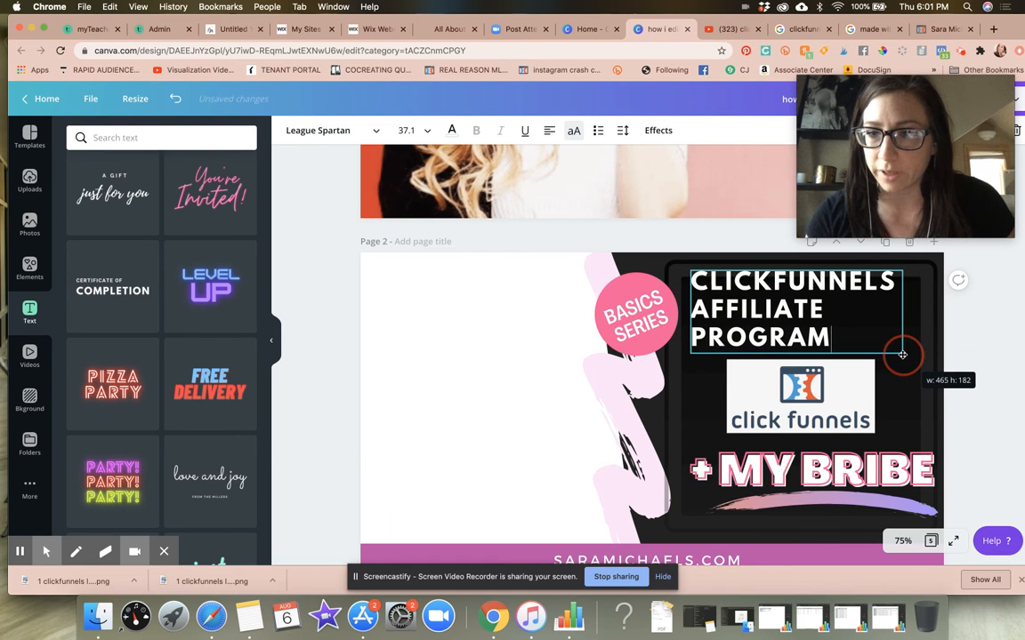
{"action": "left_click", "coordinate": [842, 402]}
{"action": "left_click_drag", "start_coordinate": [877, 435], "coordinate": [764, 401]}
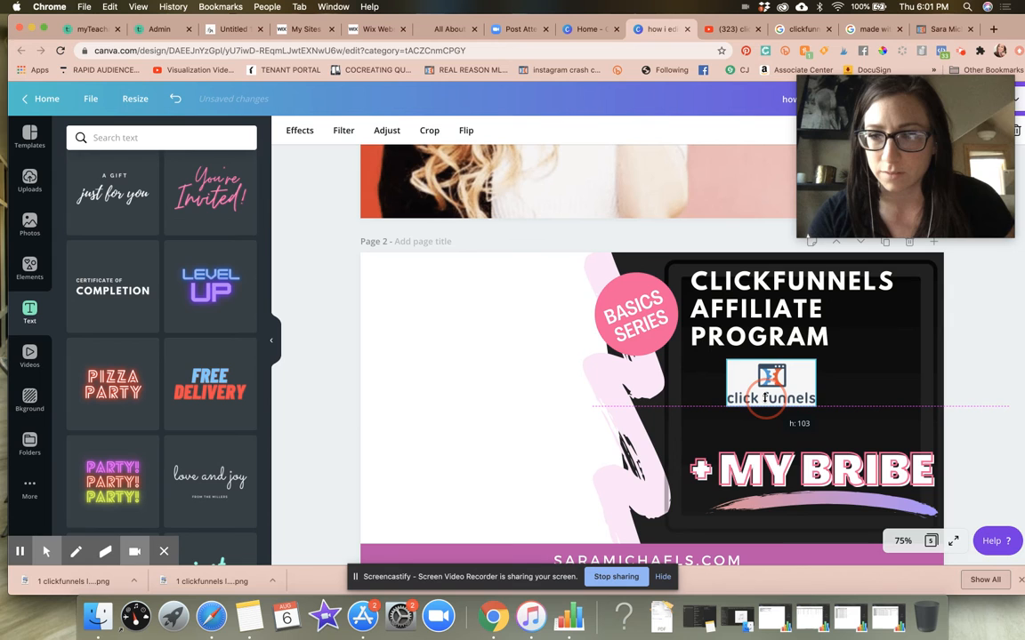
Rearrange the black frame's contents so the ClickFunnels logo sits at its upper centre with the "CLICKFUNNELS AFFILIATE PROGRAM" title below it.
{"action": "left_click", "coordinate": [882, 388]}
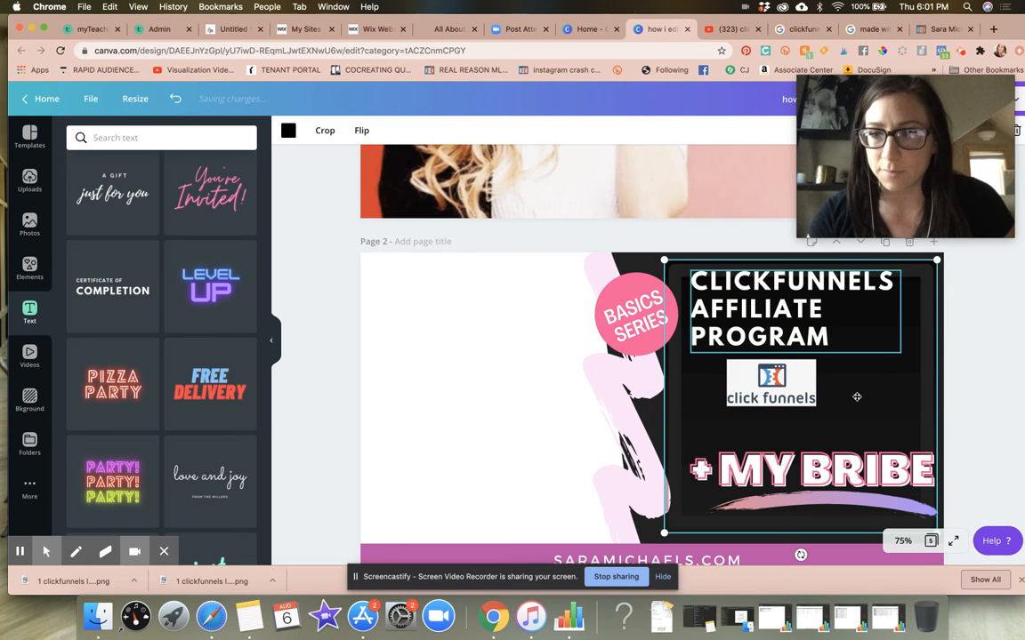
{"action": "left_click_drag", "start_coordinate": [814, 319], "coordinate": [857, 397]}
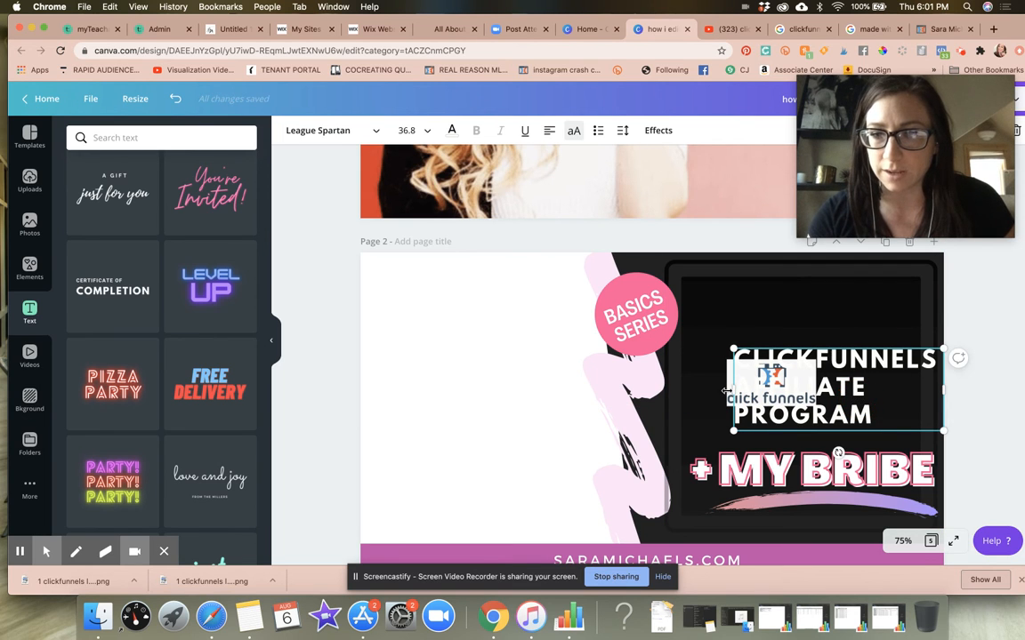
{"action": "left_click", "coordinate": [735, 301]}
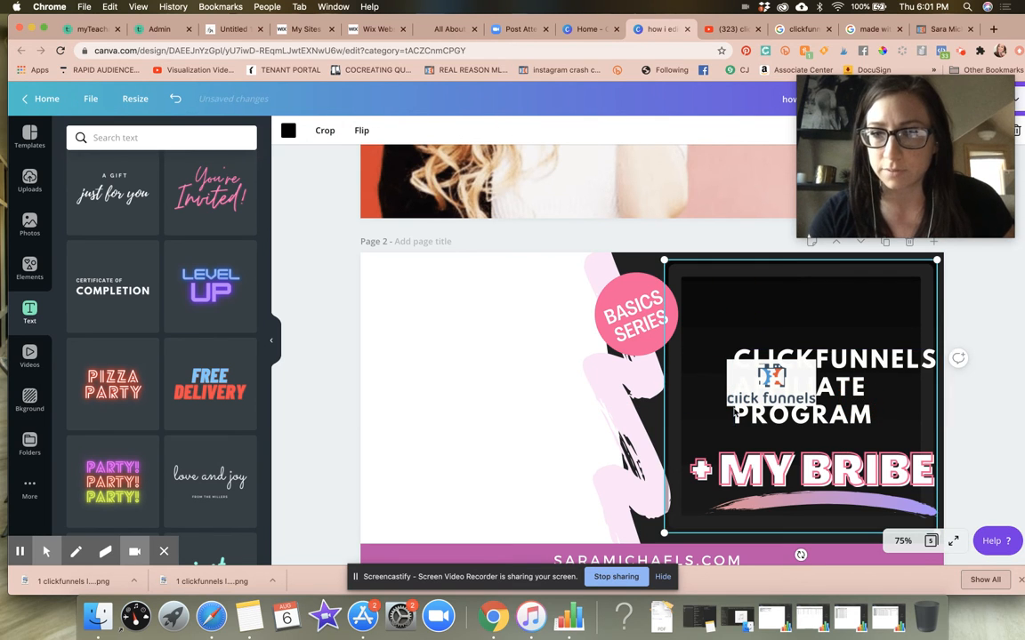
{"action": "left_click", "coordinate": [727, 391]}
{"action": "left_click_drag", "start_coordinate": [738, 321], "coordinate": [778, 320]}
{"action": "left_click", "coordinate": [816, 391]}
{"action": "left_click_drag", "start_coordinate": [816, 391], "coordinate": [781, 396]}
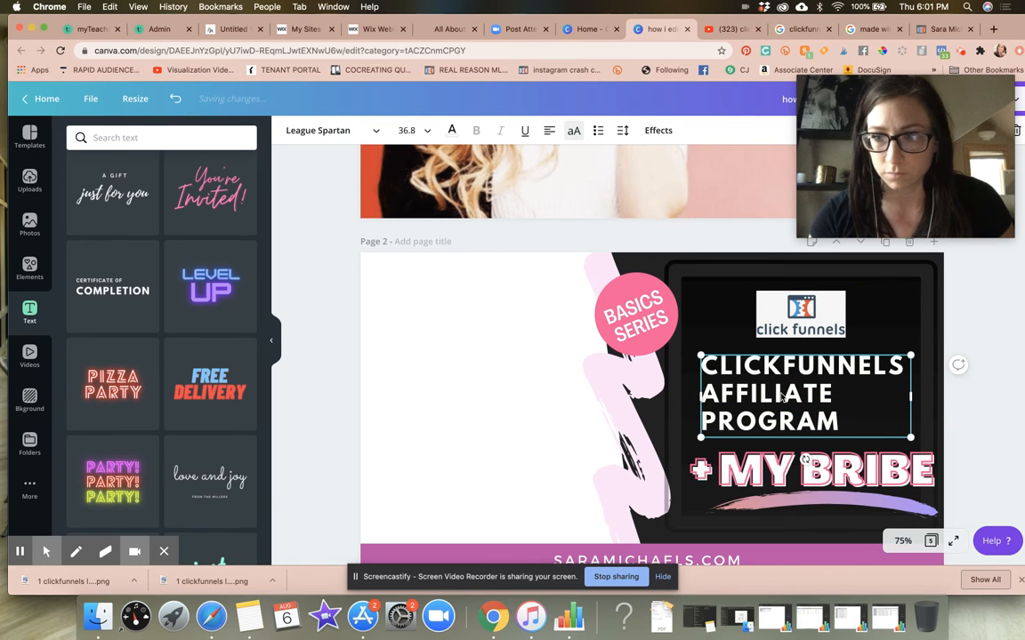
Replace the pink badge's "BASICS SERIES" wording with "CLICK HERE" and shift the badge slightly up and left.
{"action": "left_click", "coordinate": [633, 311]}
{"action": "left_click", "coordinate": [634, 311]}
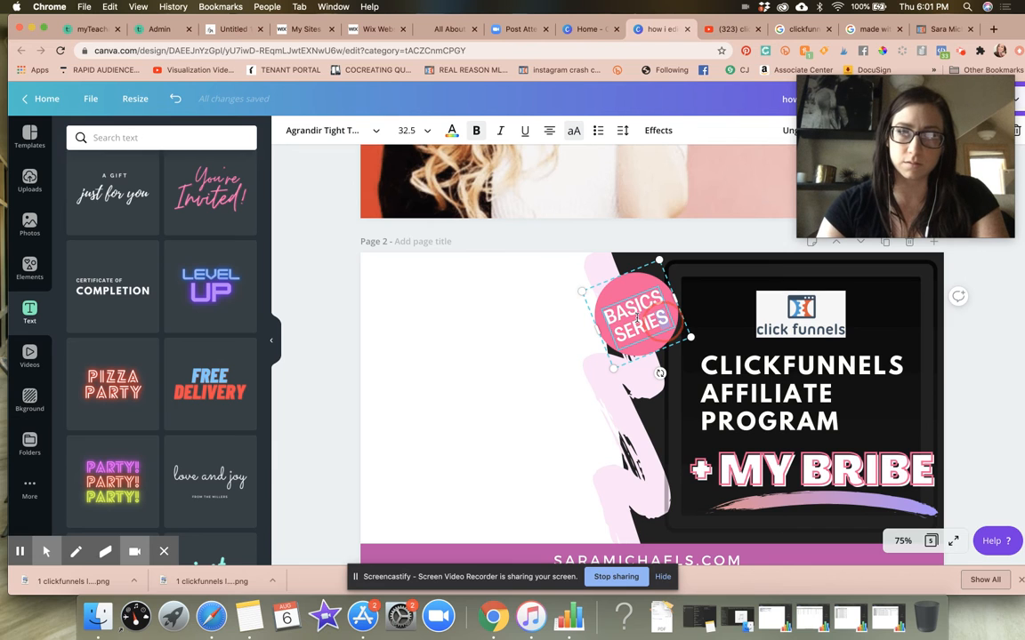
{"action": "left_click", "coordinate": [602, 317]}
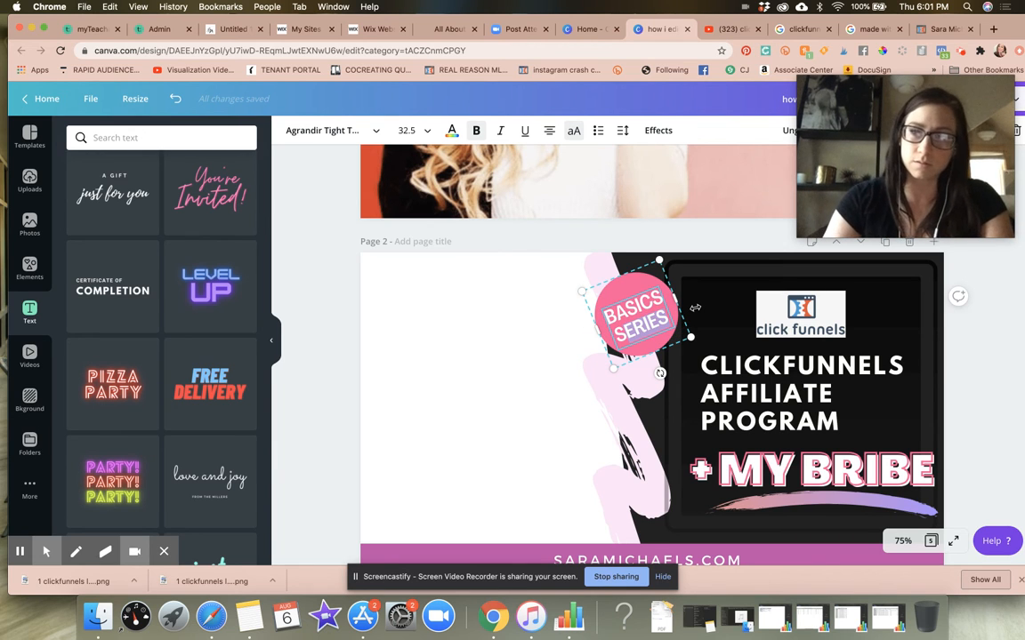
{"action": "key", "text": "BackSpace"}
{"action": "key", "text": "BackSpace"}
{"action": "key", "text": "BackSpace"}
{"action": "key", "text": "BackSpace"}
{"action": "key", "text": "BackSpace"}
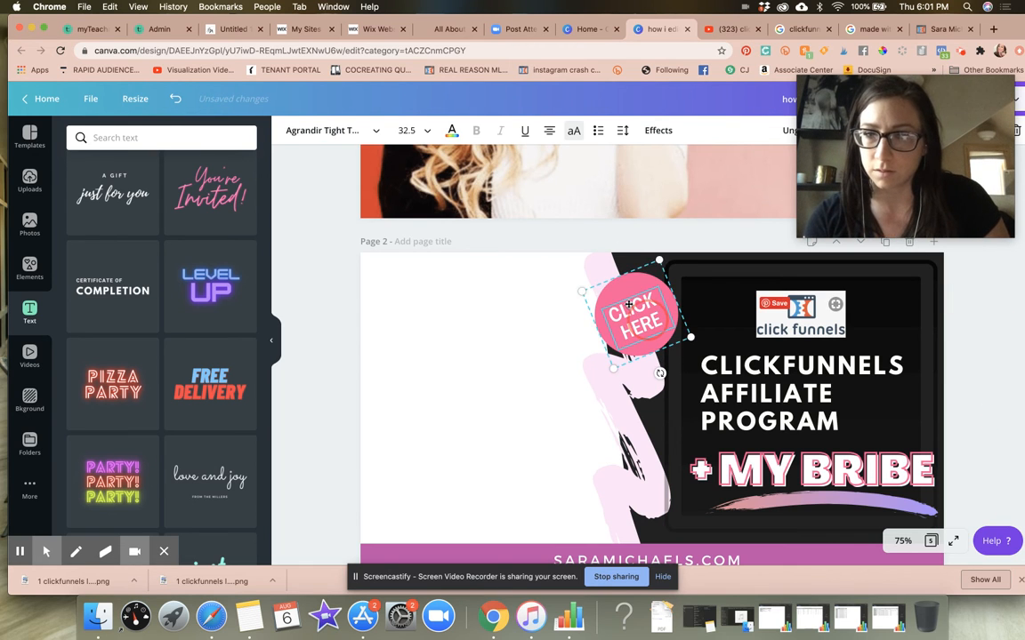
{"action": "left_click", "coordinate": [779, 330]}
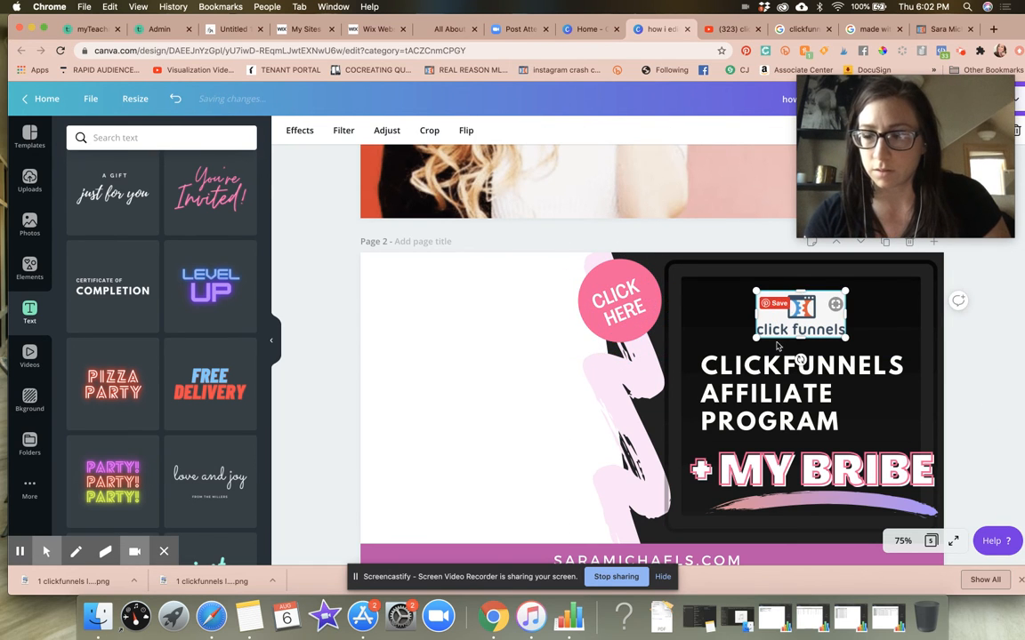
Add the "You're Invited!" text combination to page 2 and clear its "Invited!" wording.
{"action": "left_click", "coordinate": [707, 366]}
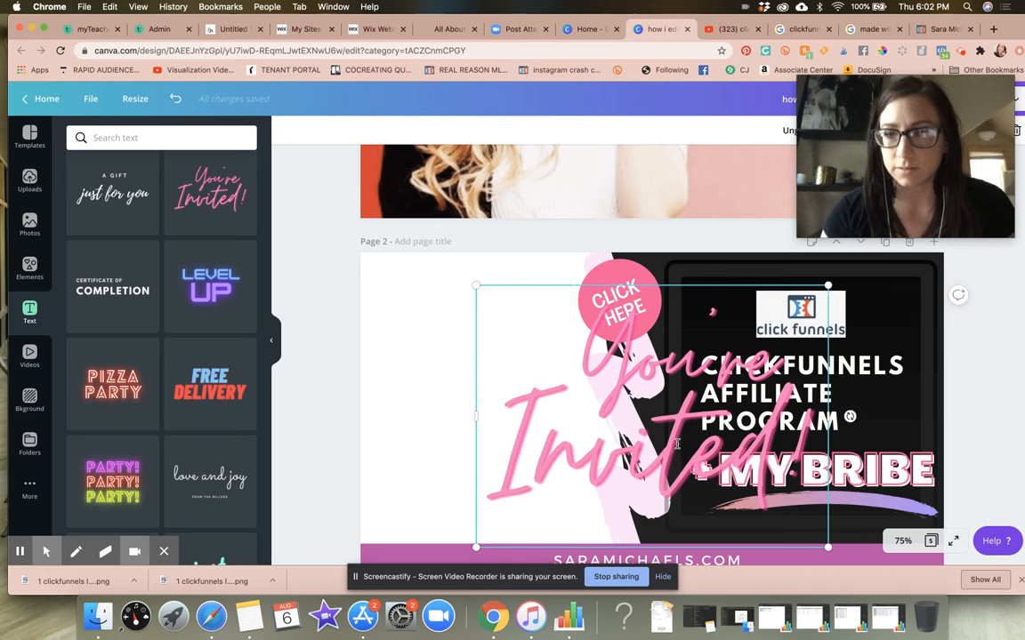
{"action": "double_click", "coordinate": [677, 444]}
{"action": "type", "text": "ALL"}
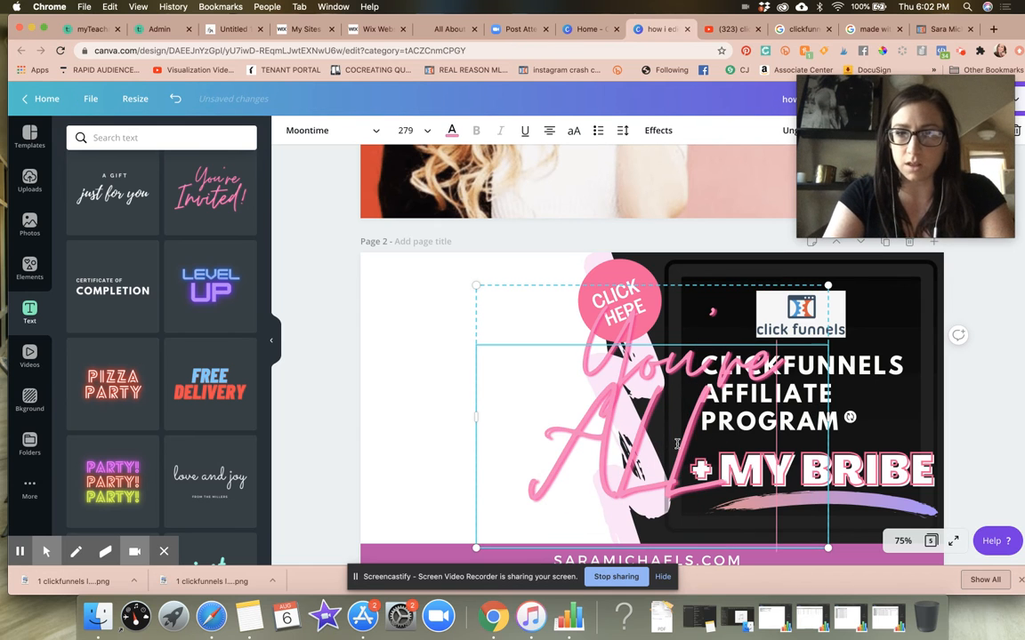
{"action": "left_click_drag", "start_coordinate": [702, 463], "coordinate": [560, 316]}
{"action": "key", "text": "BackSpace"}
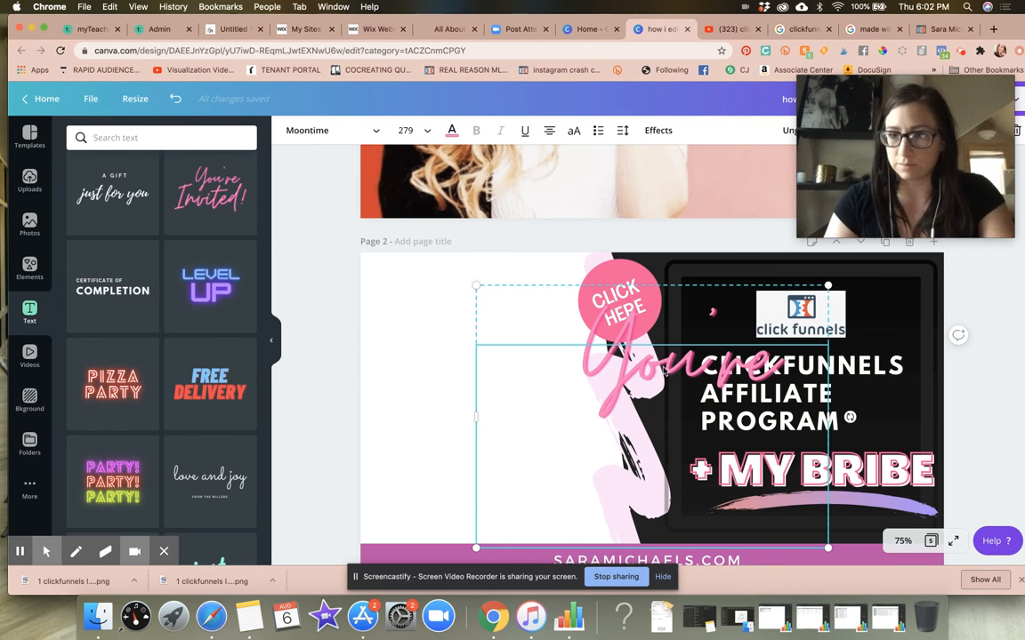
Ungroup the "You're Invited!" combination and delete its emptied lower text box.
{"action": "left_click_drag", "start_coordinate": [819, 204], "coordinate": [494, 173]}
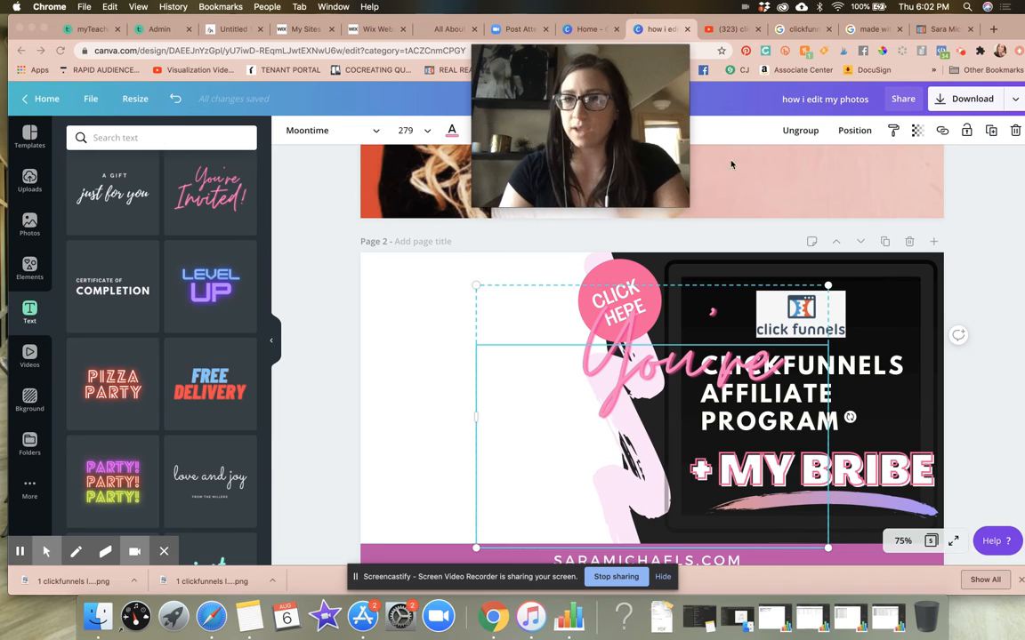
{"action": "left_click", "coordinate": [794, 129]}
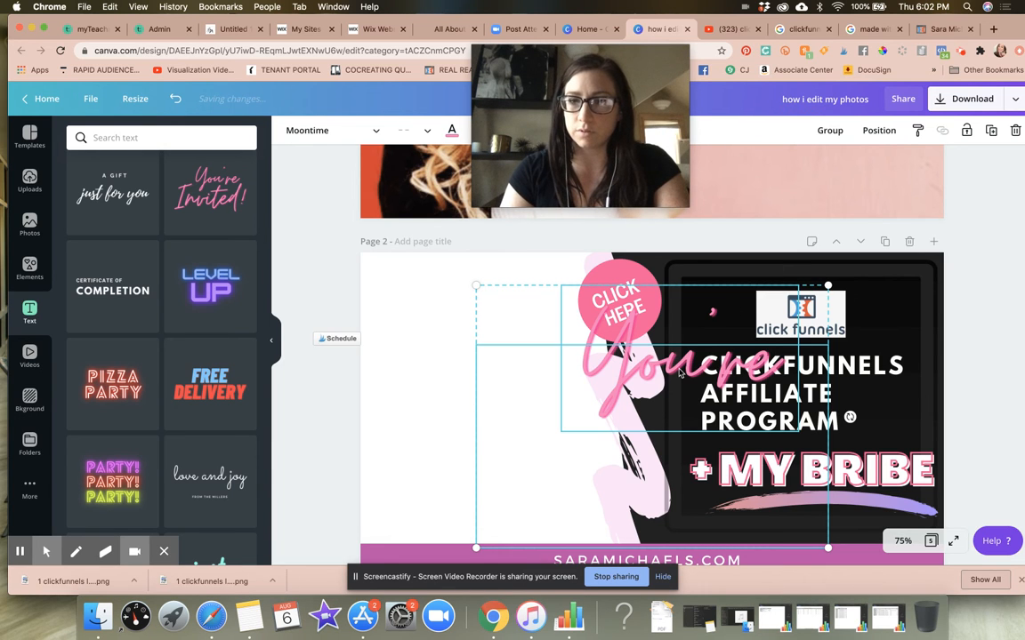
{"action": "left_click", "coordinate": [879, 361]}
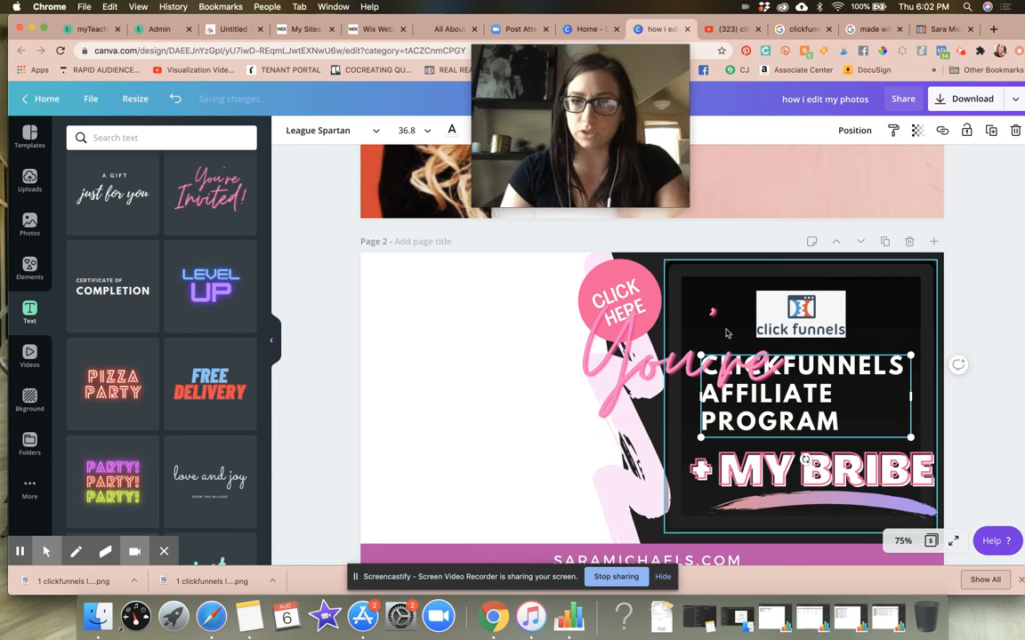
{"action": "left_click", "coordinate": [803, 360]}
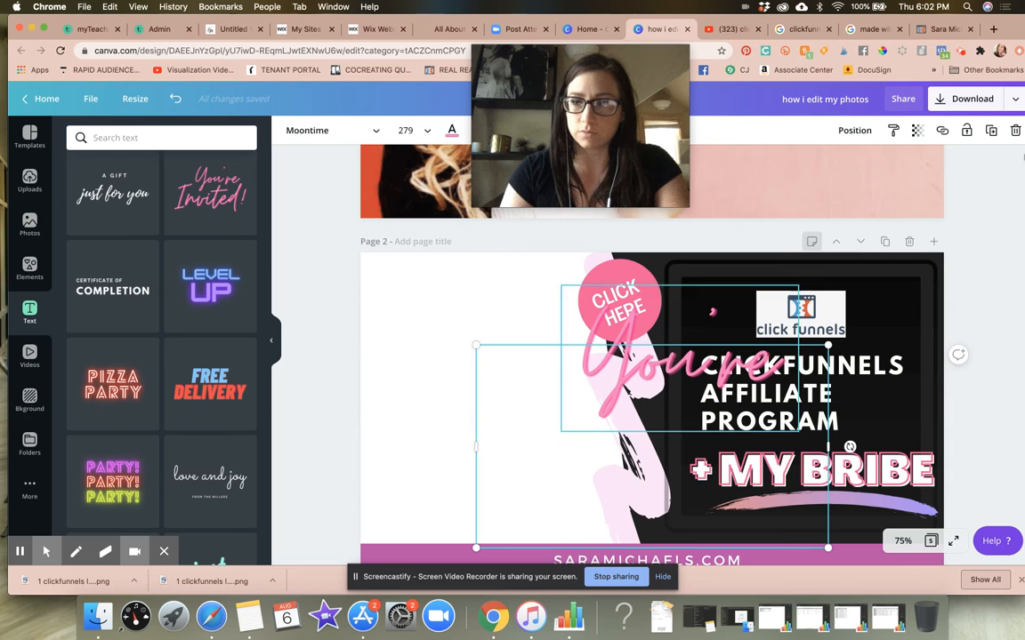
{"action": "left_click", "coordinate": [1015, 130]}
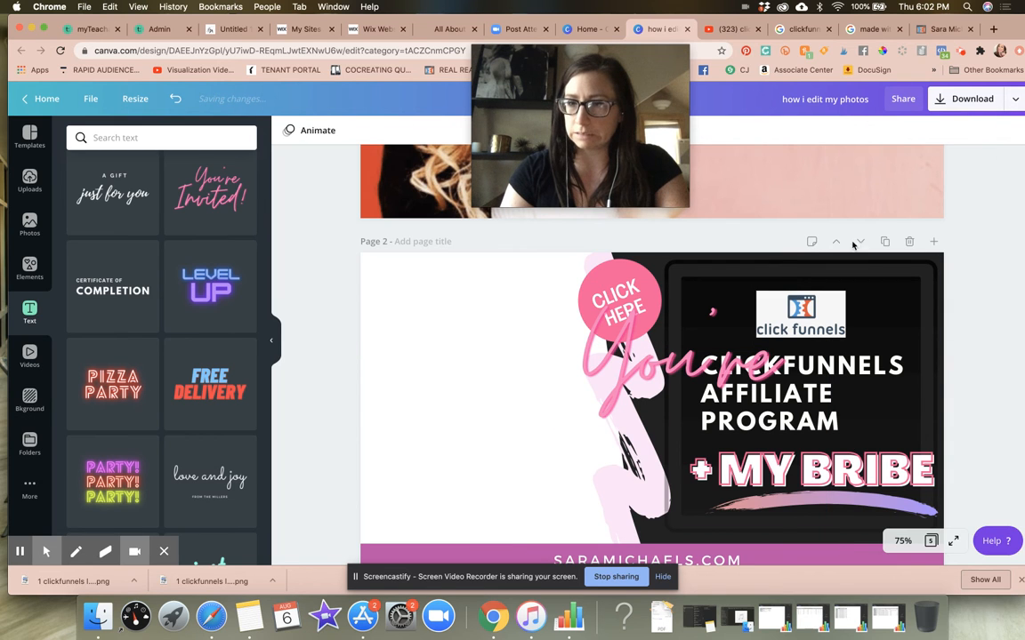
Replace the "You're" wording with "All About" and shrink the script text to size 114.
{"action": "left_click", "coordinate": [672, 338]}
{"action": "left_click", "coordinate": [671, 337]}
{"action": "type", "text": "All About"}
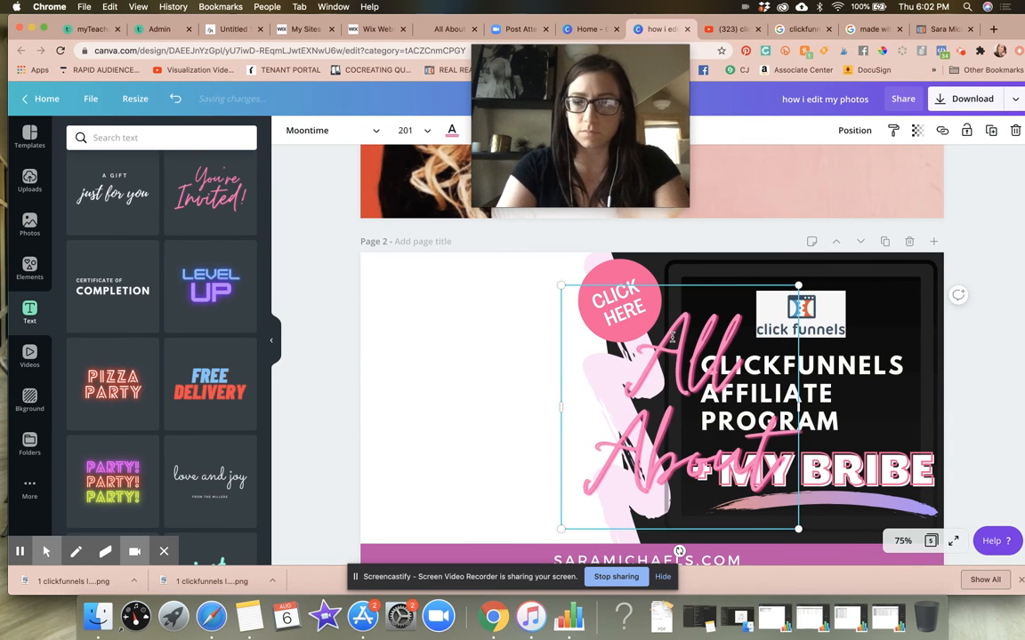
{"action": "left_click_drag", "start_coordinate": [850, 398], "coordinate": [784, 378]}
Replace the "All About" wording with "The".
{"action": "left_click_drag", "start_coordinate": [704, 349], "coordinate": [734, 355]}
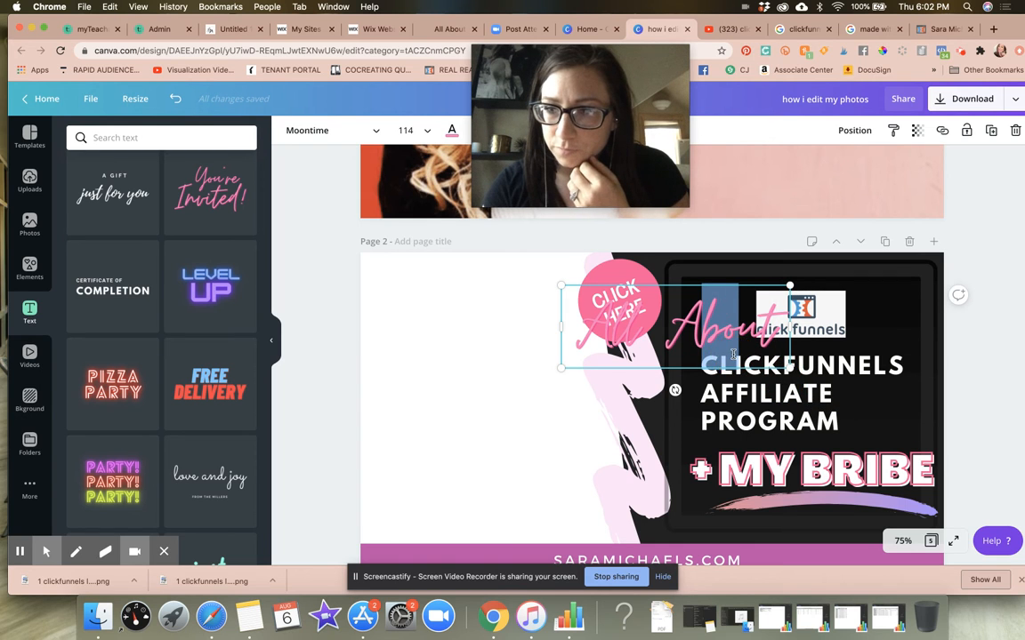
{"action": "double_click", "coordinate": [735, 354]}
{"action": "triple_click", "coordinate": [737, 354]}
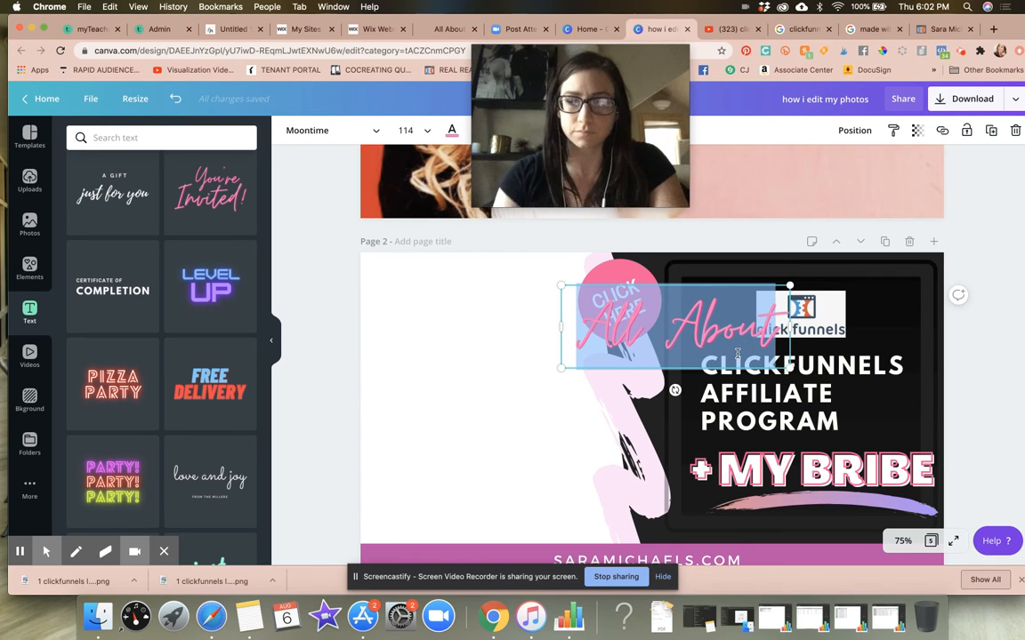
{"action": "type", "text": "The"}
{"action": "left_click", "coordinate": [727, 336]}
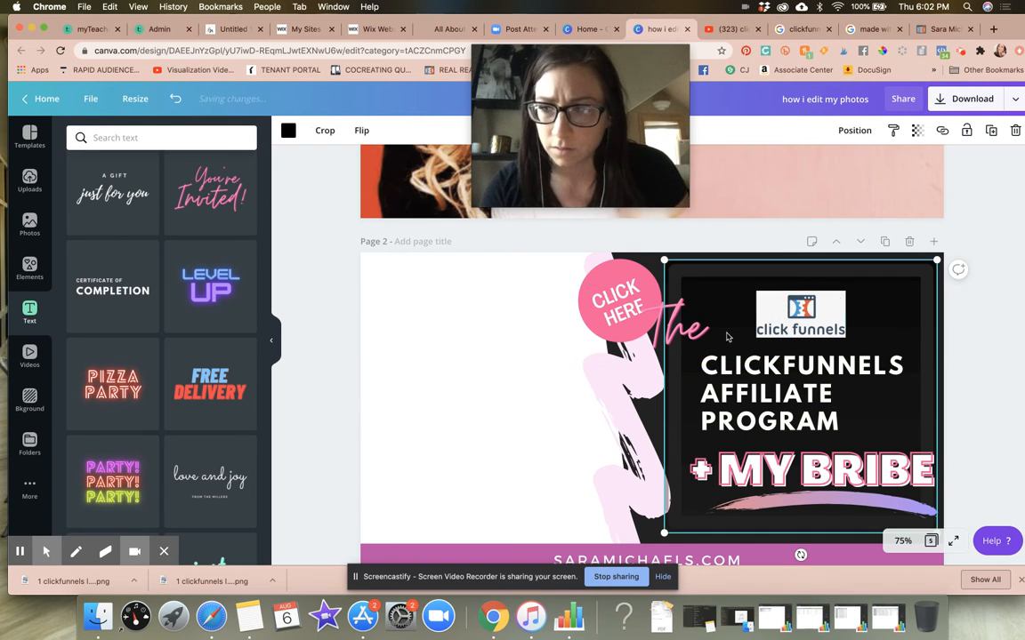
Place the "The" text above the start of the title with an upward tilt, and nudge "+ MY BRIBE" slightly left.
{"action": "left_click_drag", "start_coordinate": [681, 334], "coordinate": [701, 336]}
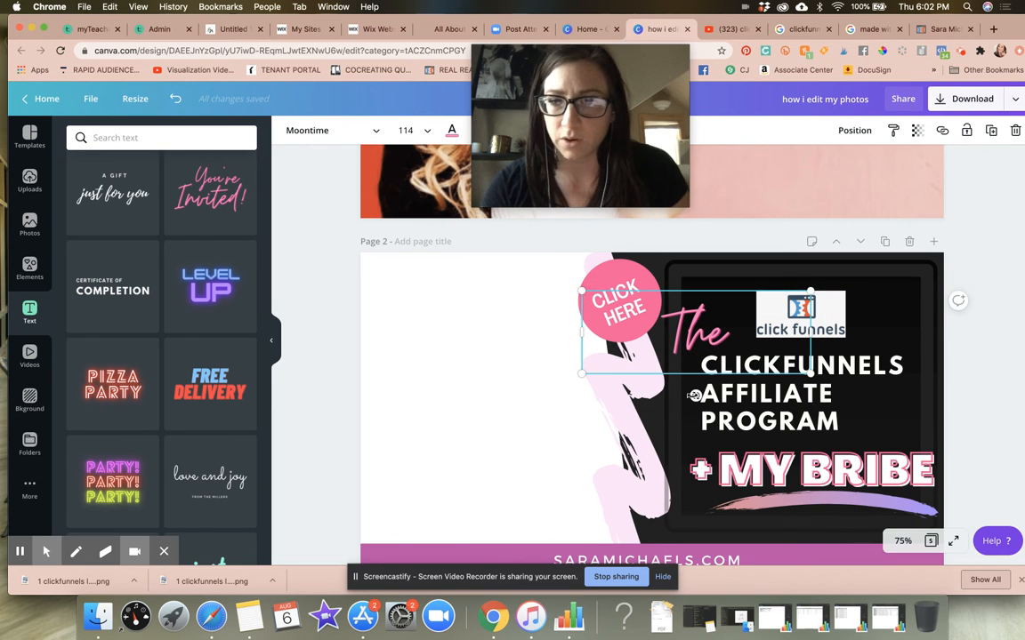
{"action": "left_click_drag", "start_coordinate": [695, 395], "coordinate": [667, 378]}
{"action": "left_click", "coordinate": [956, 306]}
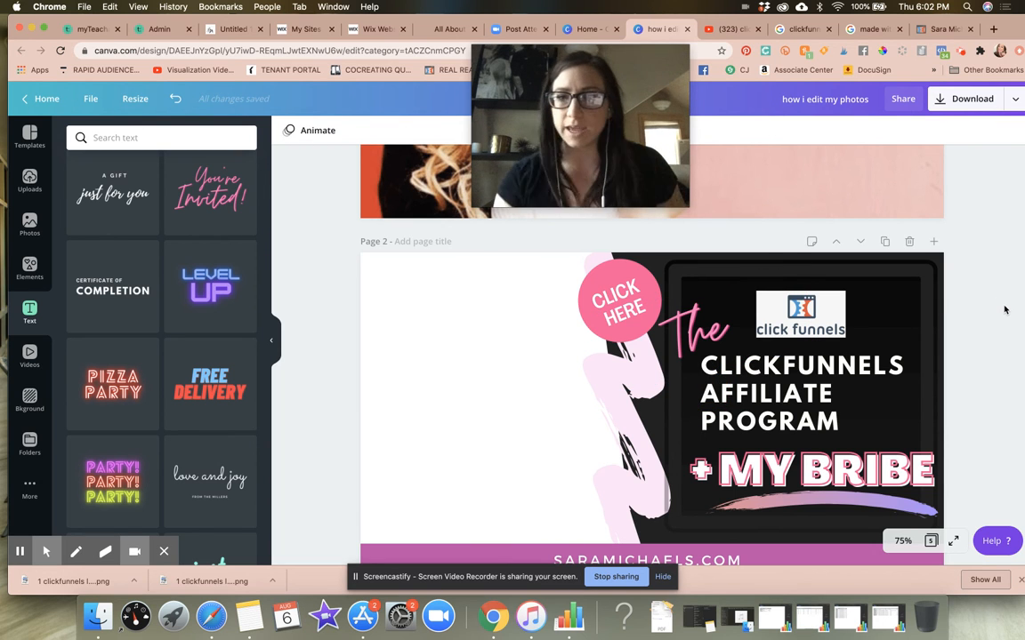
{"action": "left_click_drag", "start_coordinate": [781, 464], "coordinate": [771, 464]}
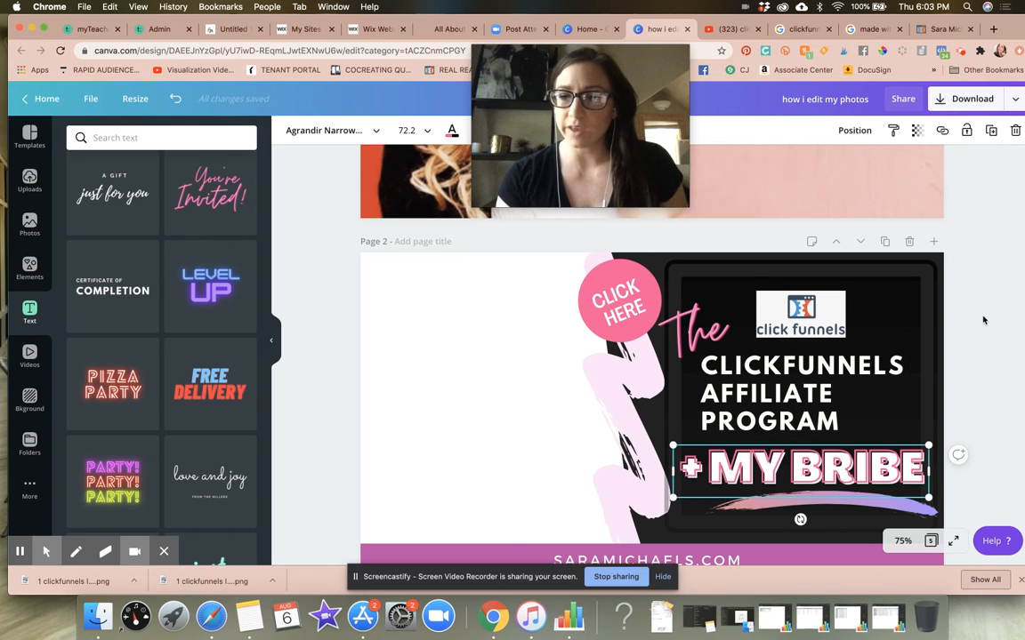
Search the elements library for "money".
{"action": "scroll", "coordinate": [983, 320], "scroll_direction": "down", "scroll_amount": 4}
{"action": "scroll", "coordinate": [983, 320], "scroll_direction": "up", "scroll_amount": 3}
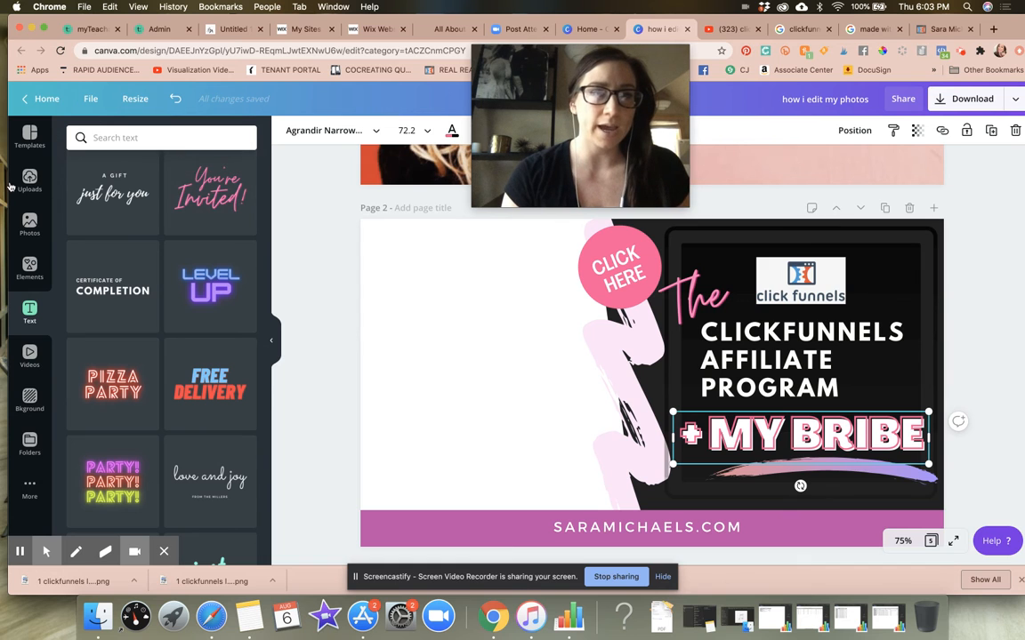
{"action": "left_click", "coordinate": [30, 260]}
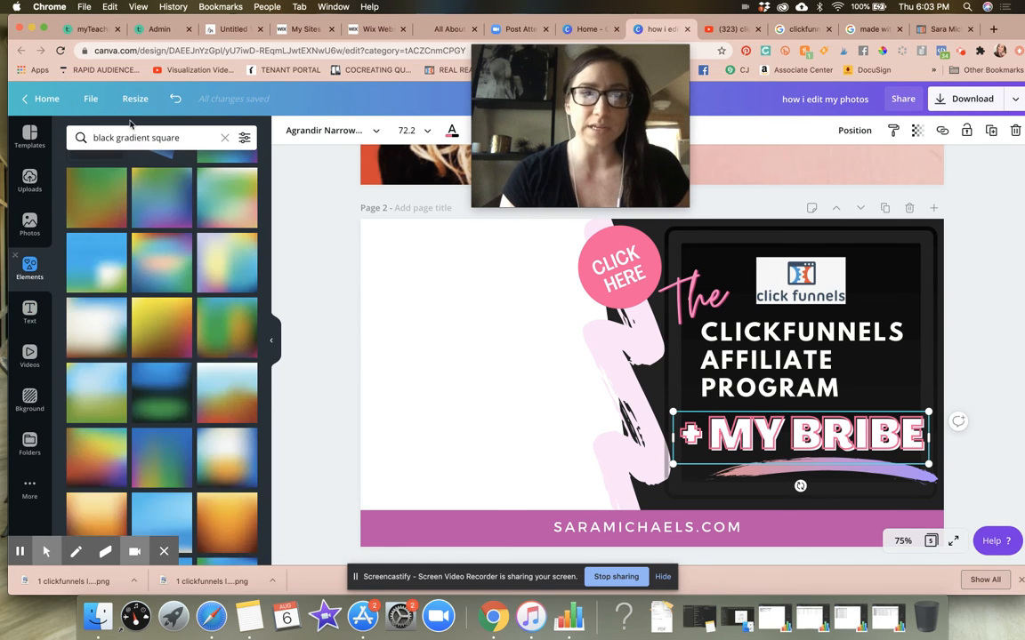
{"action": "left_click", "coordinate": [130, 139]}
{"action": "triple_click", "coordinate": [130, 139]}
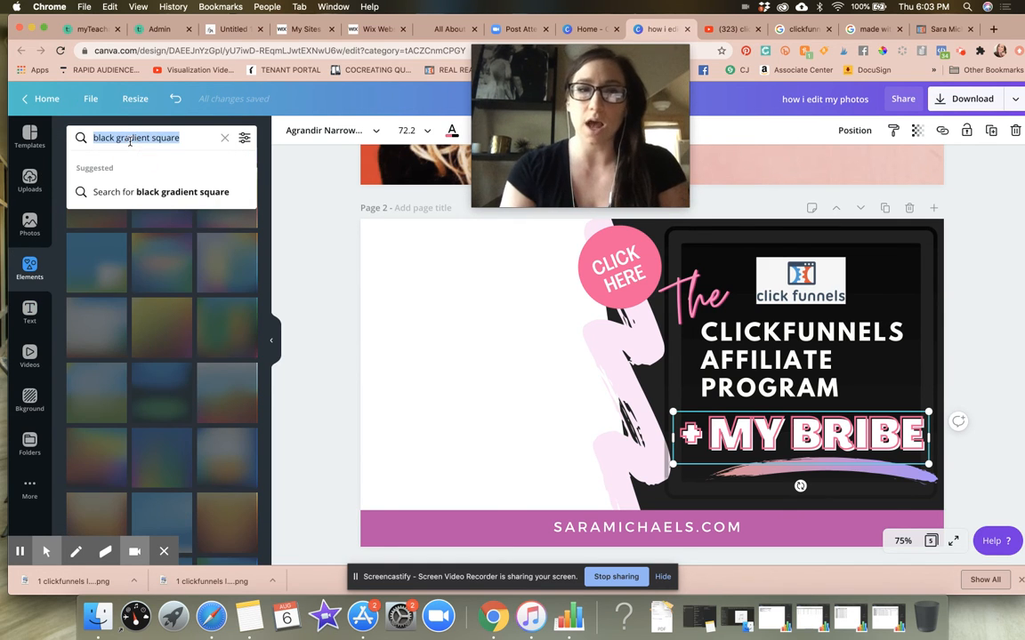
{"action": "type", "text": "money"}
{"action": "key", "text": "Return"}
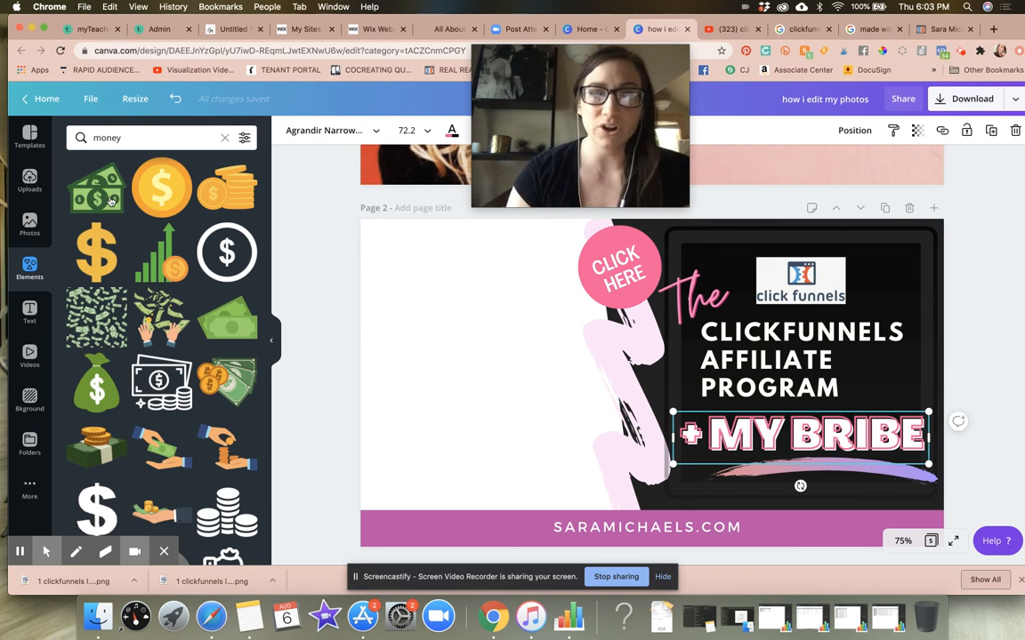
Try the graphic of two hands catching falling banknotes on page 2, and remove it again.
{"action": "left_click", "coordinate": [165, 307]}
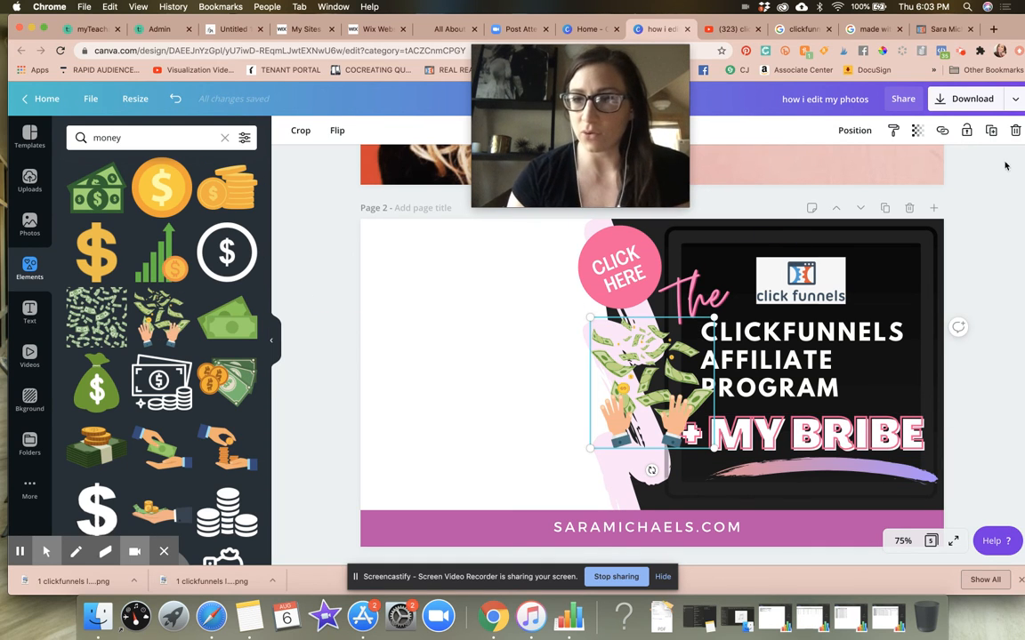
{"action": "left_click", "coordinate": [1015, 132]}
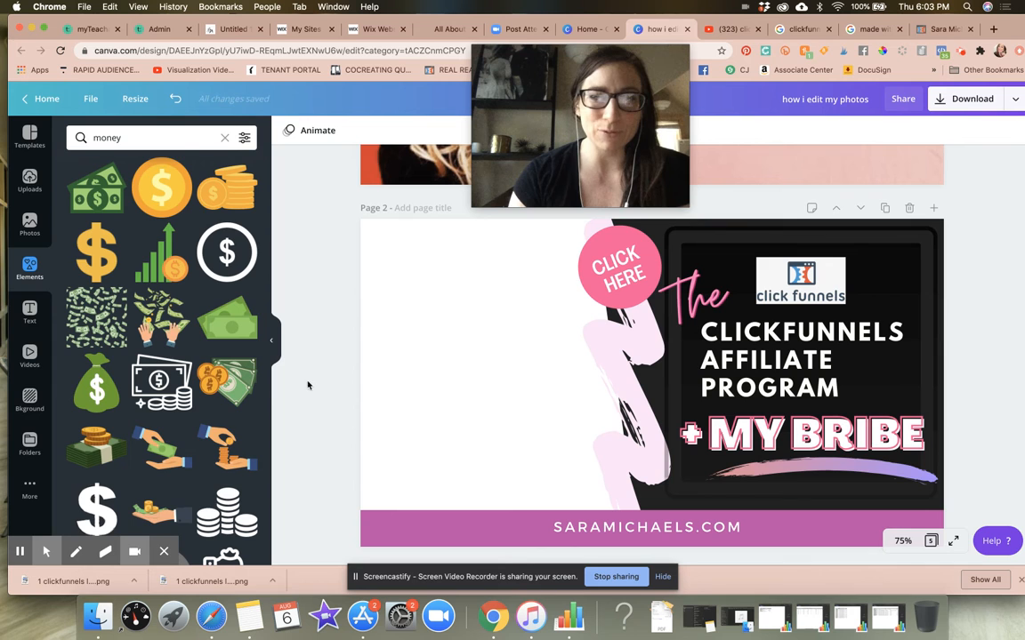
Try the graphic of a hand dangling banknotes on page 2, flipped horizontally and enlarged, with the "CLICK HERE" badge lowered beside it.
{"action": "scroll", "coordinate": [220, 382], "scroll_direction": "down", "scroll_amount": 4}
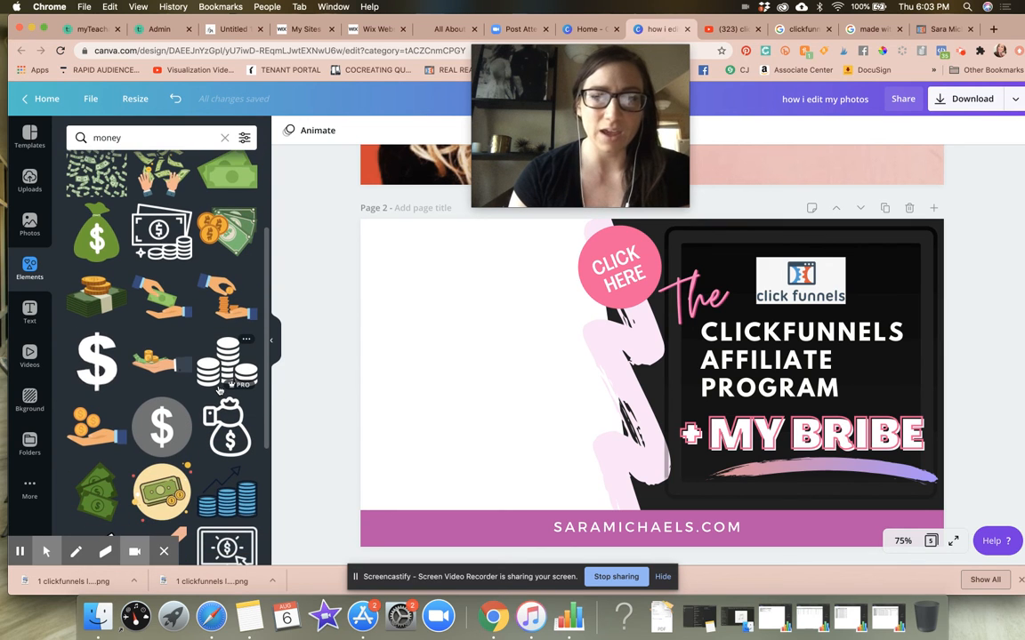
{"action": "scroll", "coordinate": [220, 388], "scroll_direction": "down", "scroll_amount": 3}
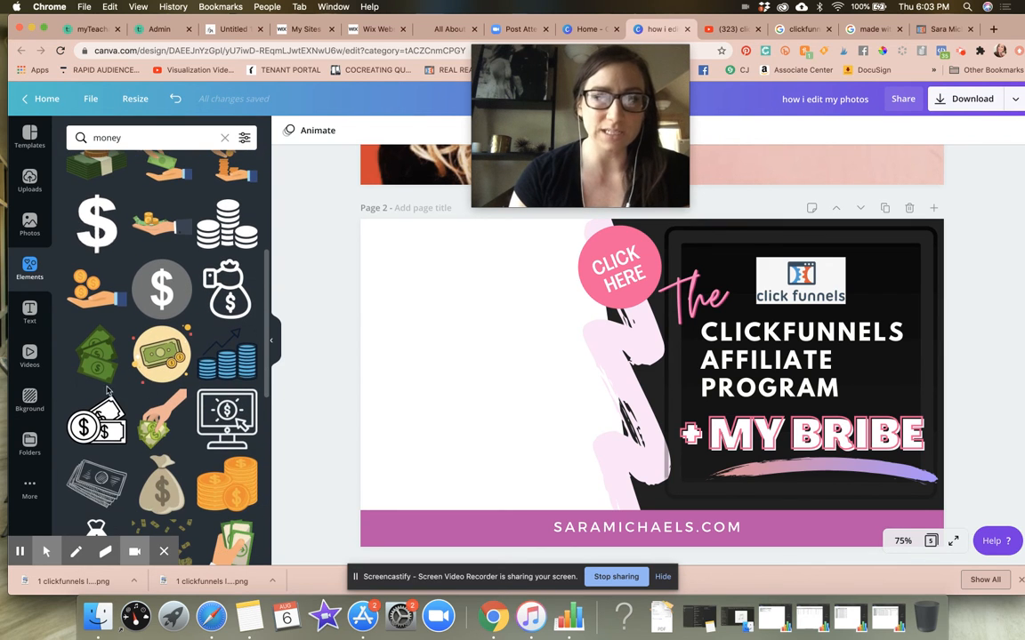
{"action": "left_click_drag", "start_coordinate": [158, 411], "coordinate": [452, 357]}
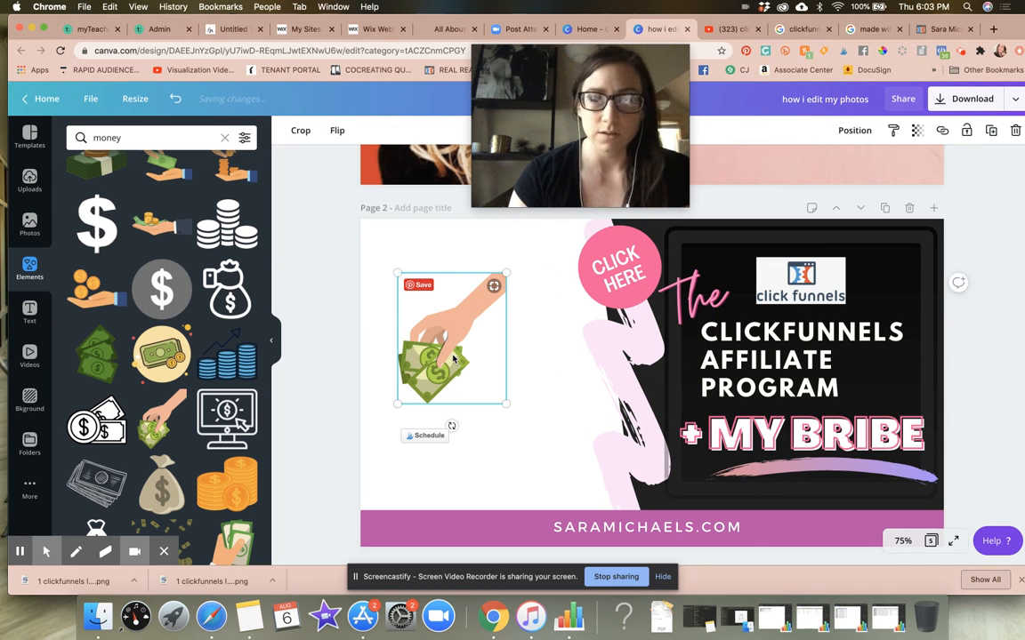
{"action": "left_click", "coordinate": [337, 130]}
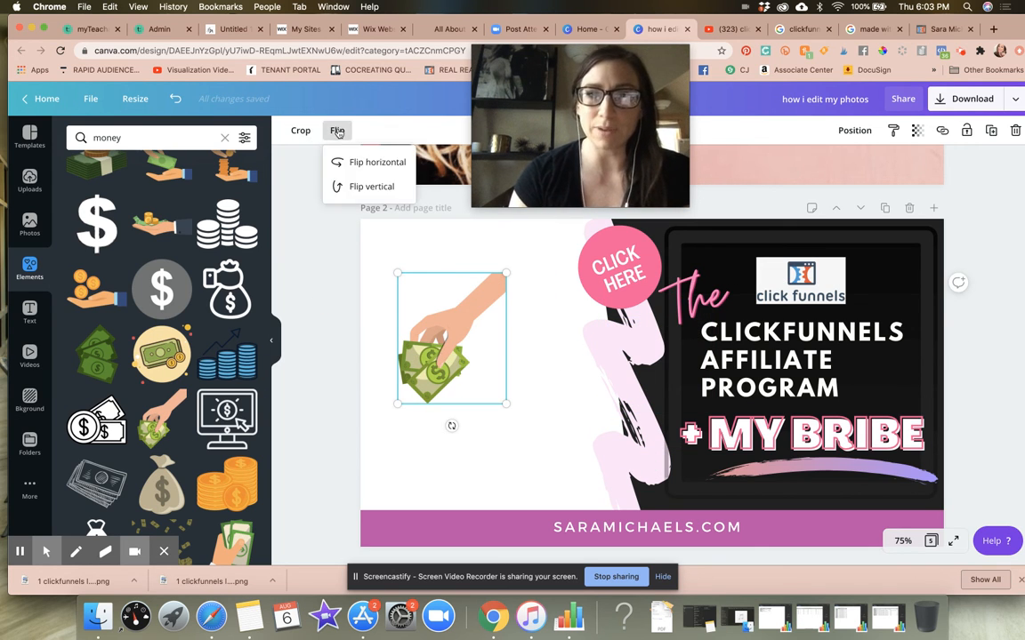
{"action": "left_click", "coordinate": [365, 162]}
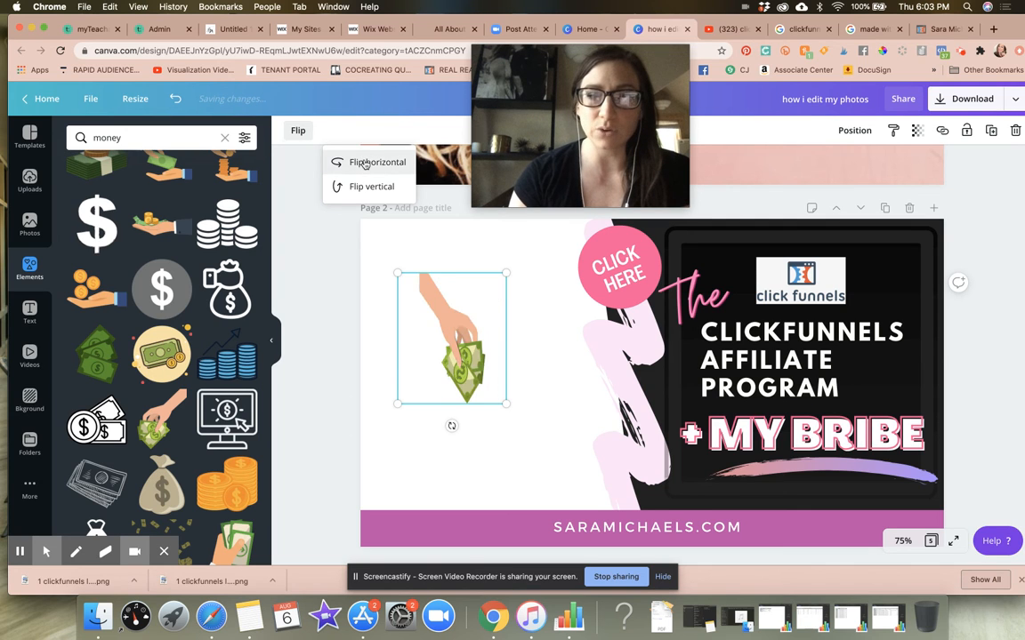
{"action": "left_click_drag", "start_coordinate": [506, 405], "coordinate": [454, 327]}
{"action": "left_click", "coordinate": [629, 281]}
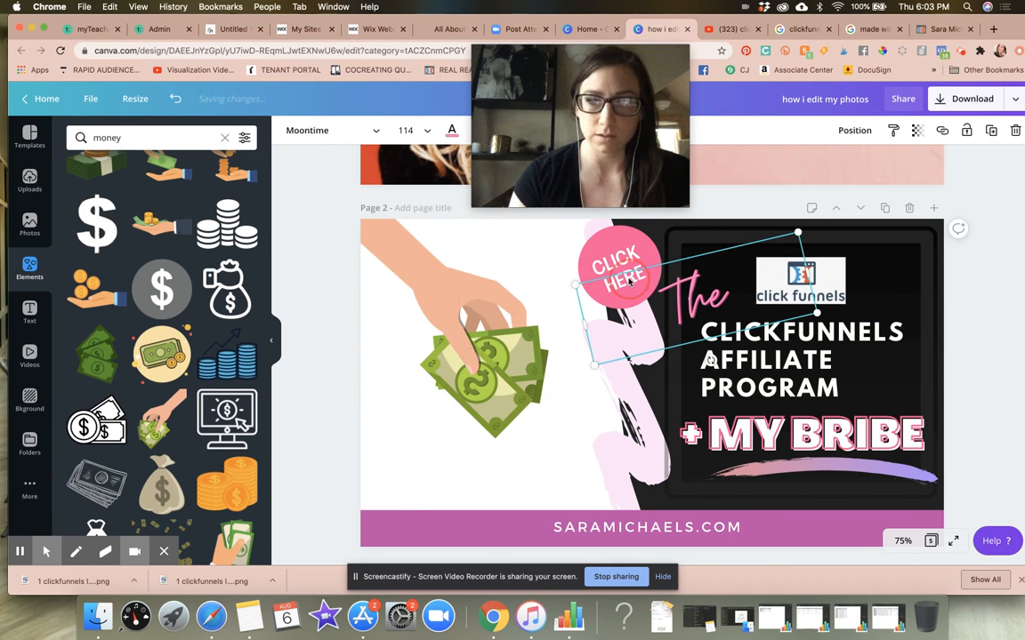
{"action": "left_click_drag", "start_coordinate": [627, 300], "coordinate": [596, 338]}
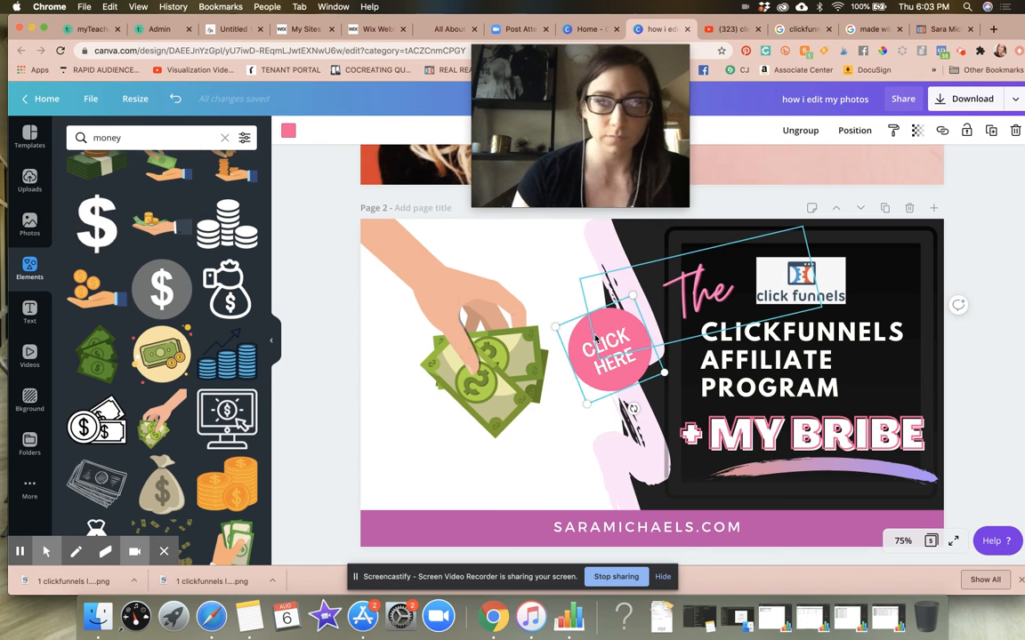
Replace the dangling-hand graphic with the suited hand holding fanned-out green banknotes, enlarged across the white area of page 2.
{"action": "scroll", "coordinate": [261, 439], "scroll_direction": "down", "scroll_amount": 2}
{"action": "scroll", "coordinate": [222, 449], "scroll_direction": "down", "scroll_amount": 3}
{"action": "scroll", "coordinate": [210, 453], "scroll_direction": "up", "scroll_amount": 10}
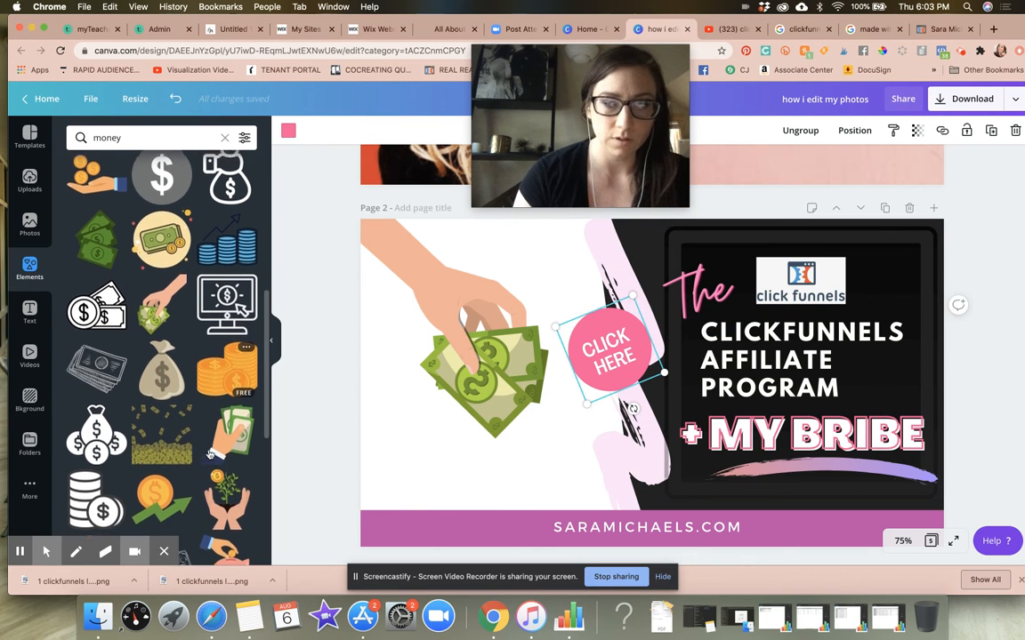
{"action": "scroll", "coordinate": [209, 454], "scroll_direction": "up", "scroll_amount": 2}
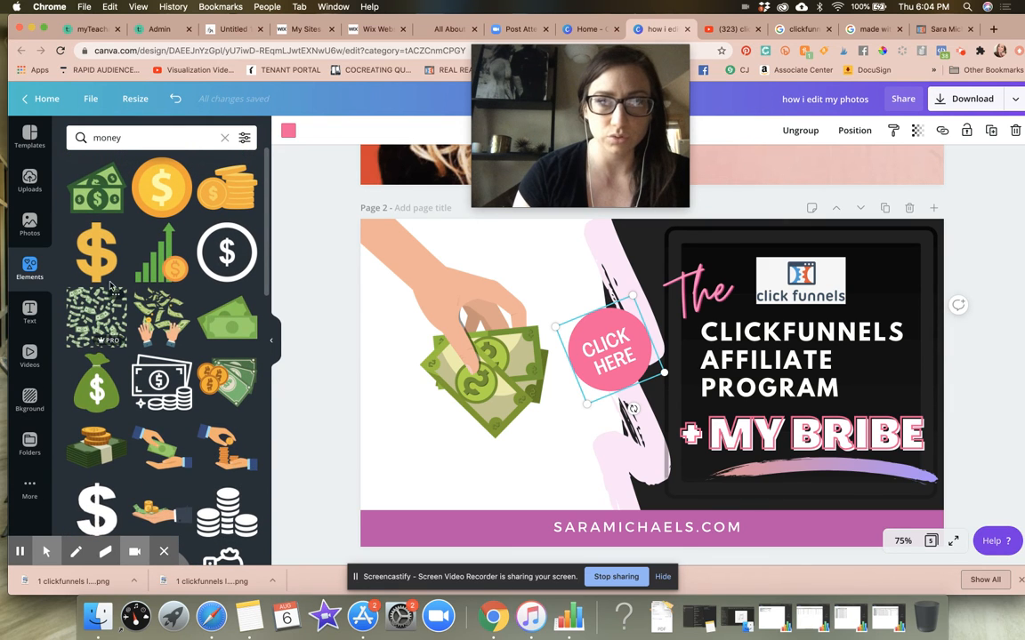
{"action": "scroll", "coordinate": [206, 381], "scroll_direction": "down", "scroll_amount": 5}
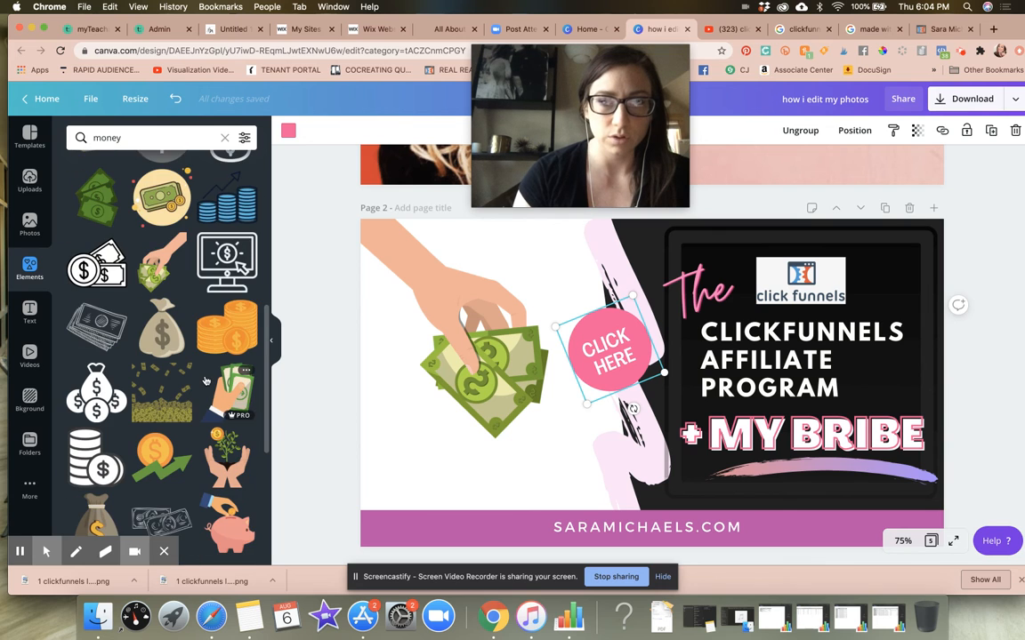
{"action": "scroll", "coordinate": [205, 381], "scroll_direction": "down", "scroll_amount": 5}
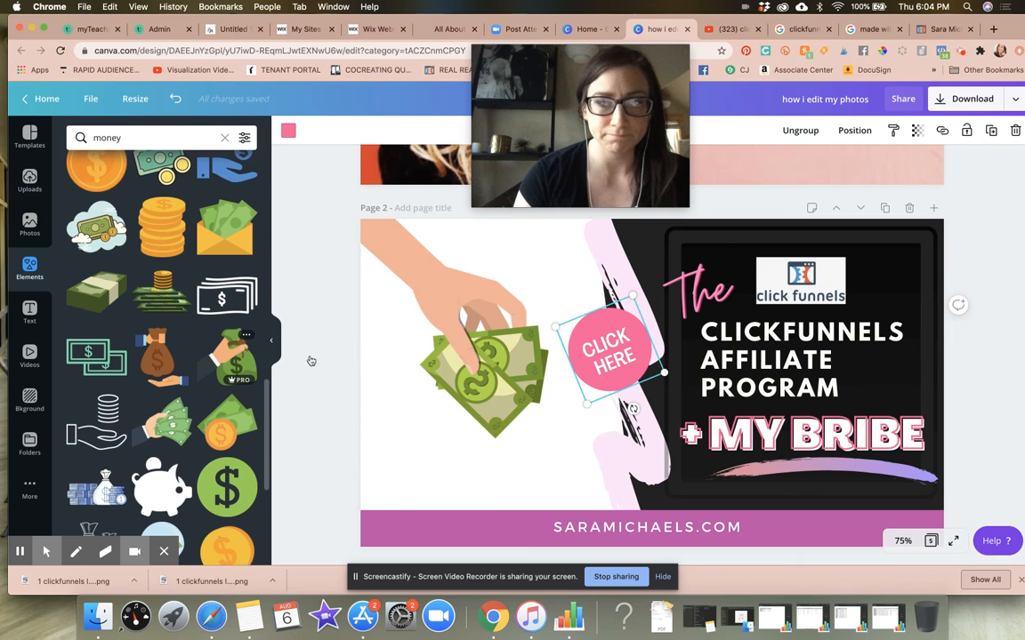
{"action": "left_click", "coordinate": [405, 354]}
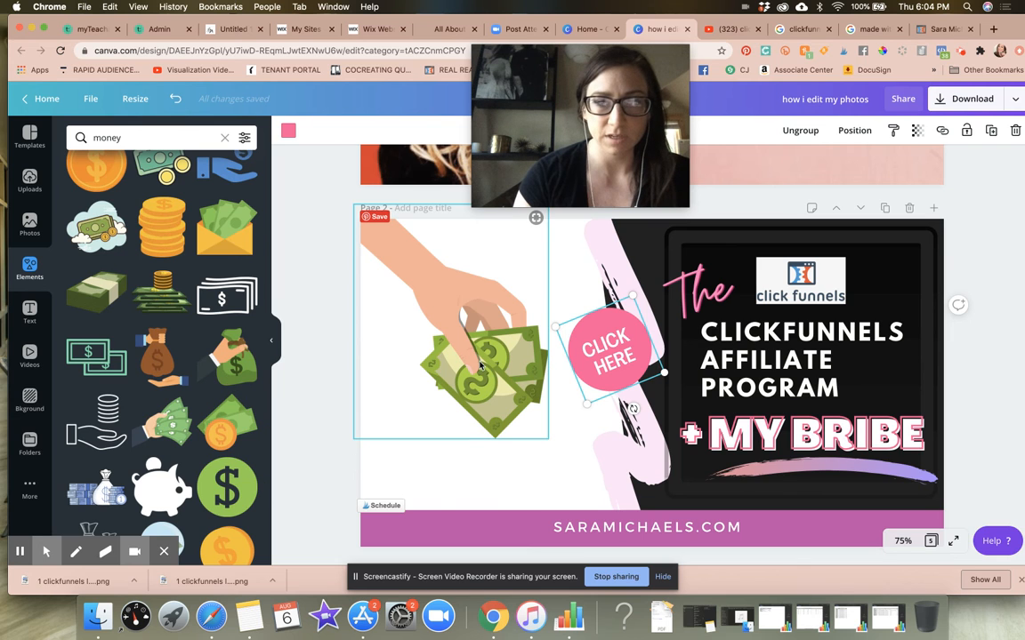
{"action": "left_click", "coordinate": [1016, 130]}
{"action": "left_click", "coordinate": [167, 420]}
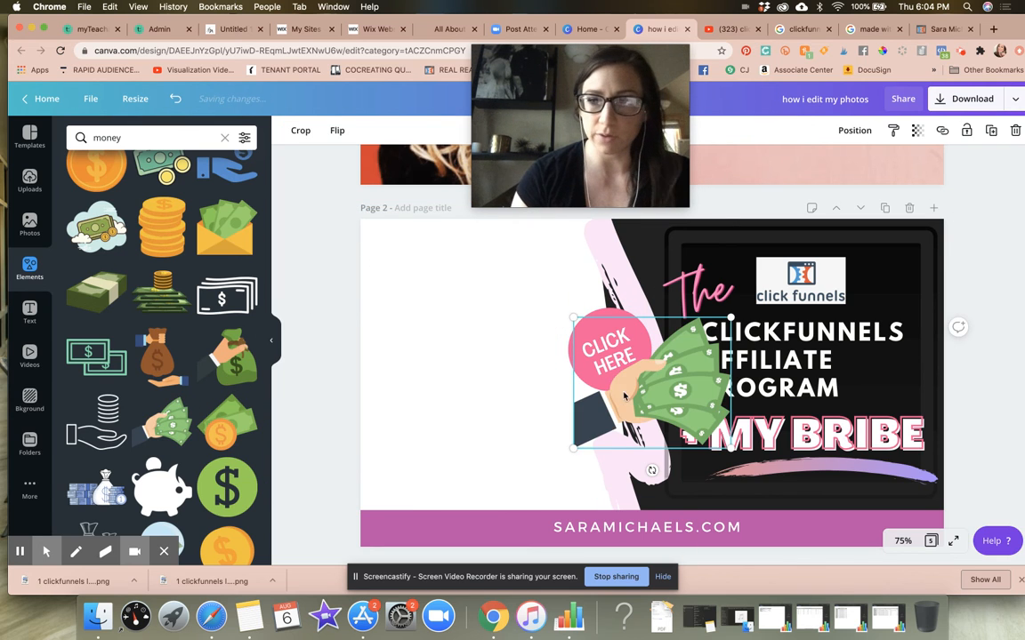
{"action": "left_click_drag", "start_coordinate": [636, 400], "coordinate": [420, 357]}
{"action": "left_click_drag", "start_coordinate": [513, 404], "coordinate": [547, 432]}
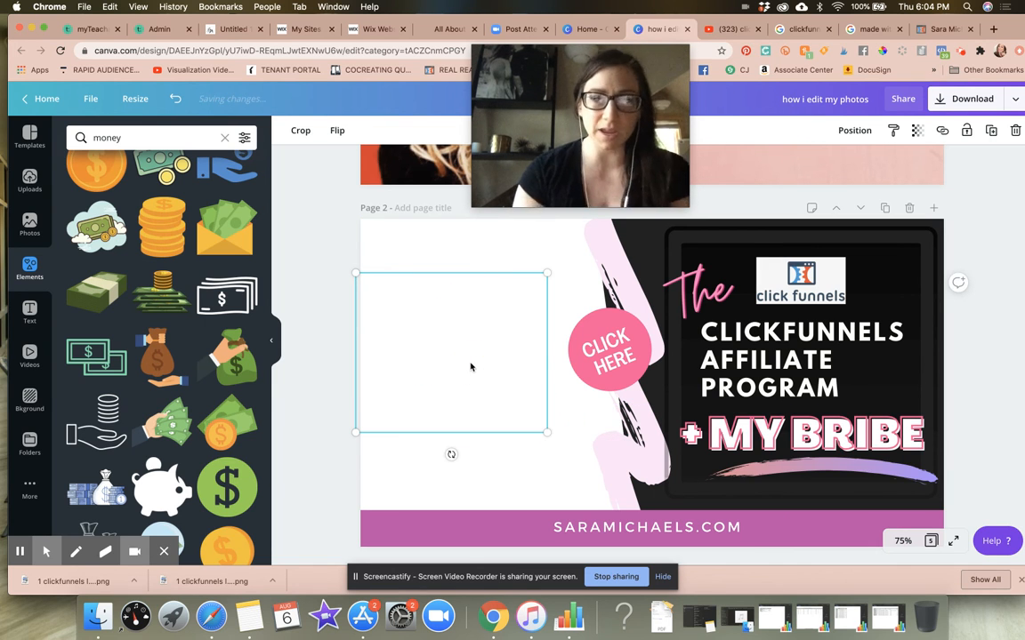
{"action": "left_click_drag", "start_coordinate": [446, 327], "coordinate": [443, 330]}
Move the "CLICK HERE" badge up to the upper corner of the banknotes and rotate it to about -12°.
{"action": "left_click_drag", "start_coordinate": [607, 352], "coordinate": [582, 310]}
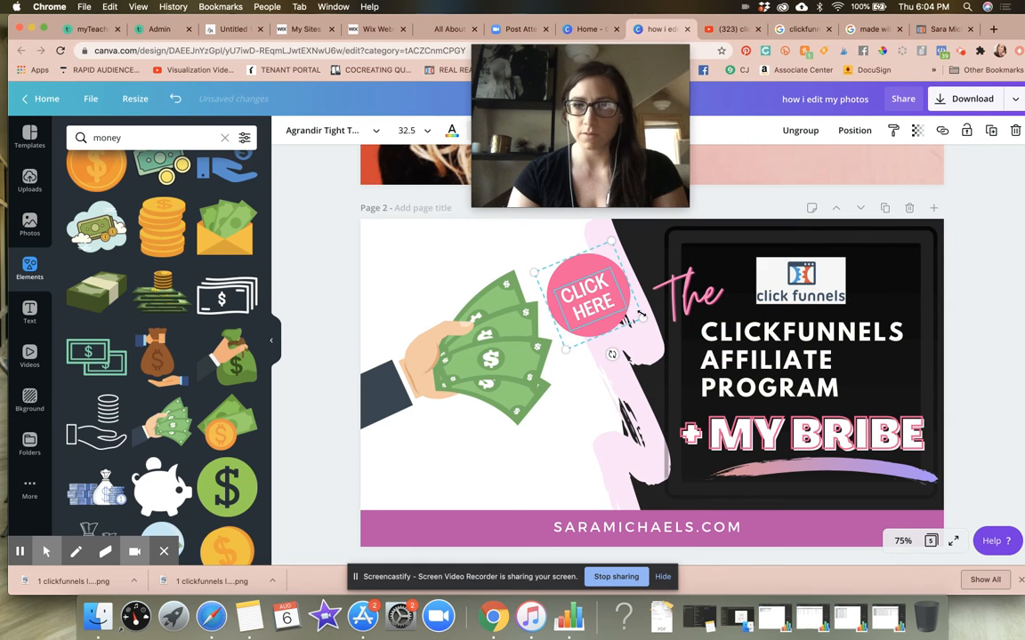
{"action": "left_click_drag", "start_coordinate": [611, 354], "coordinate": [601, 357]}
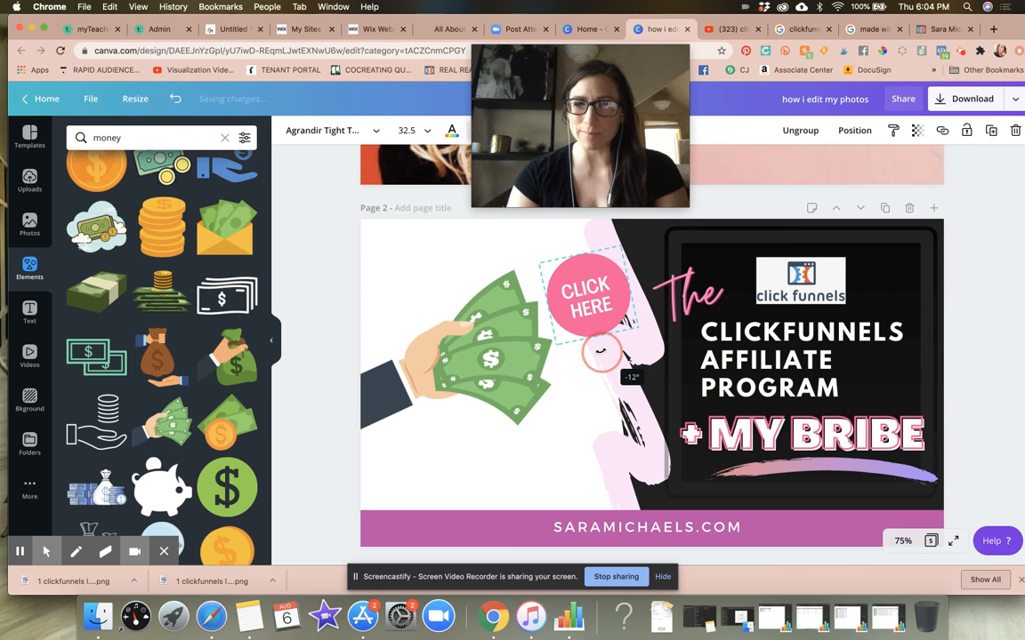
{"action": "left_click", "coordinate": [1005, 253]}
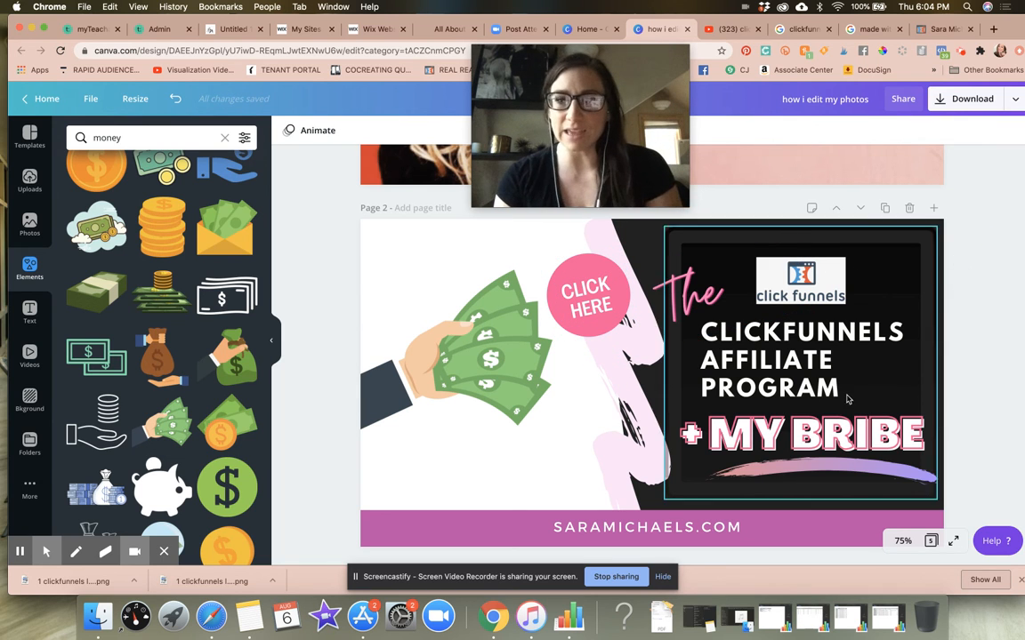
Delete the page with the blonde woman's photo and the page with the yellow camera photo.
{"action": "scroll", "coordinate": [998, 215], "scroll_direction": "up", "scroll_amount": 2}
{"action": "scroll", "coordinate": [997, 214], "scroll_direction": "down", "scroll_amount": 3}
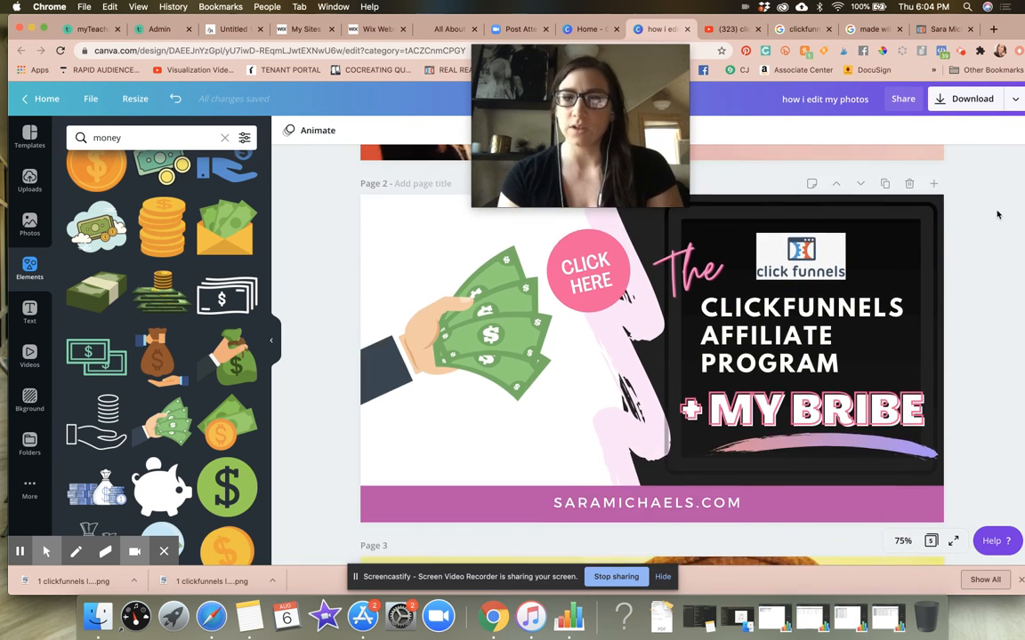
{"action": "scroll", "coordinate": [1005, 213], "scroll_direction": "up", "scroll_amount": 4}
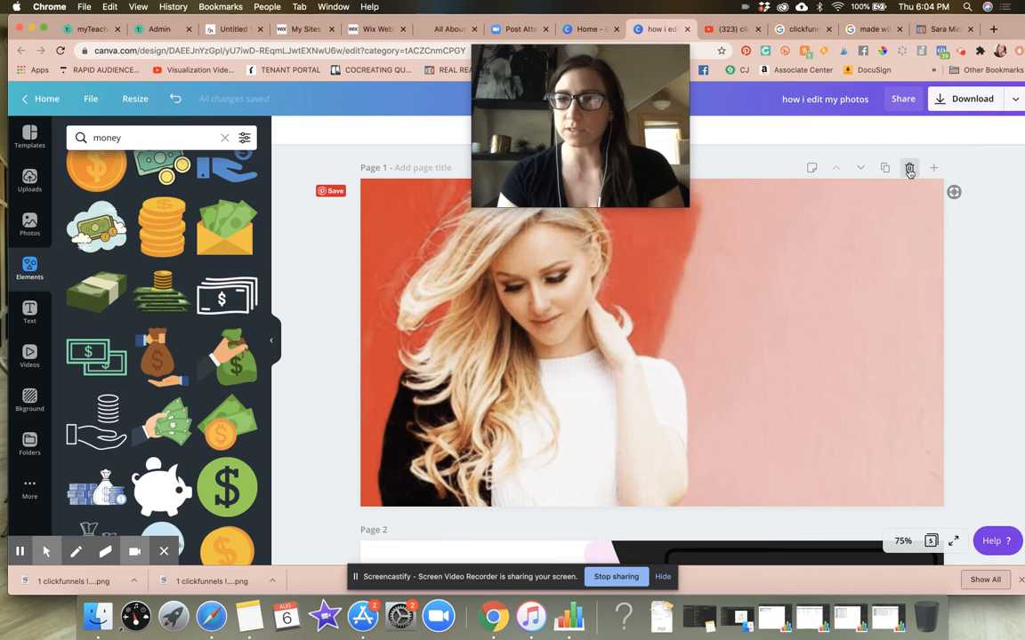
{"action": "left_click", "coordinate": [909, 169]}
{"action": "scroll", "coordinate": [907, 267], "scroll_direction": "down", "scroll_amount": 2}
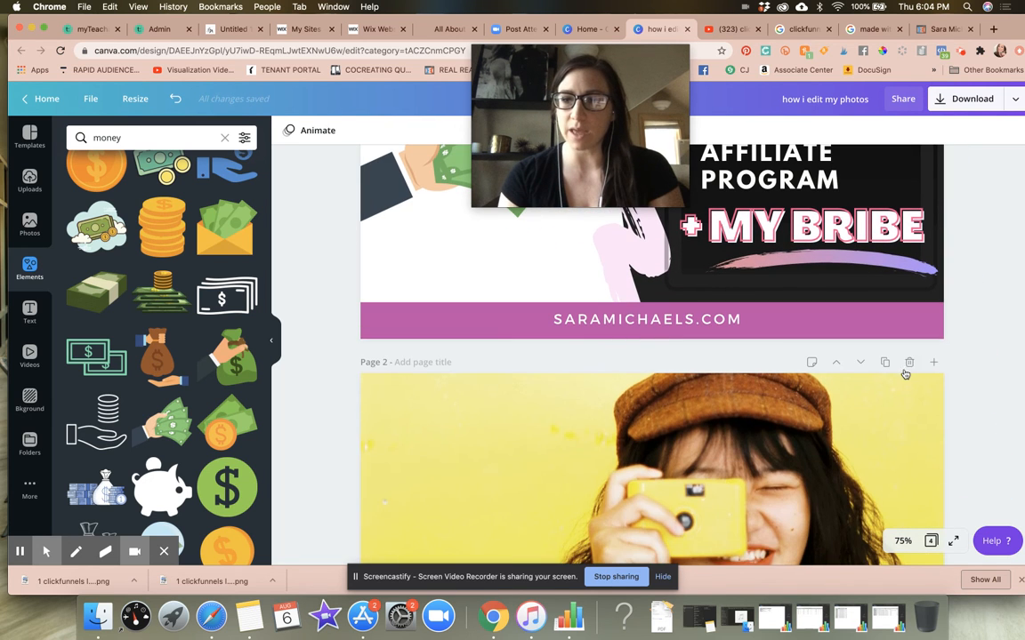
{"action": "left_click", "coordinate": [908, 363]}
{"action": "scroll", "coordinate": [906, 368], "scroll_direction": "down", "scroll_amount": 2}
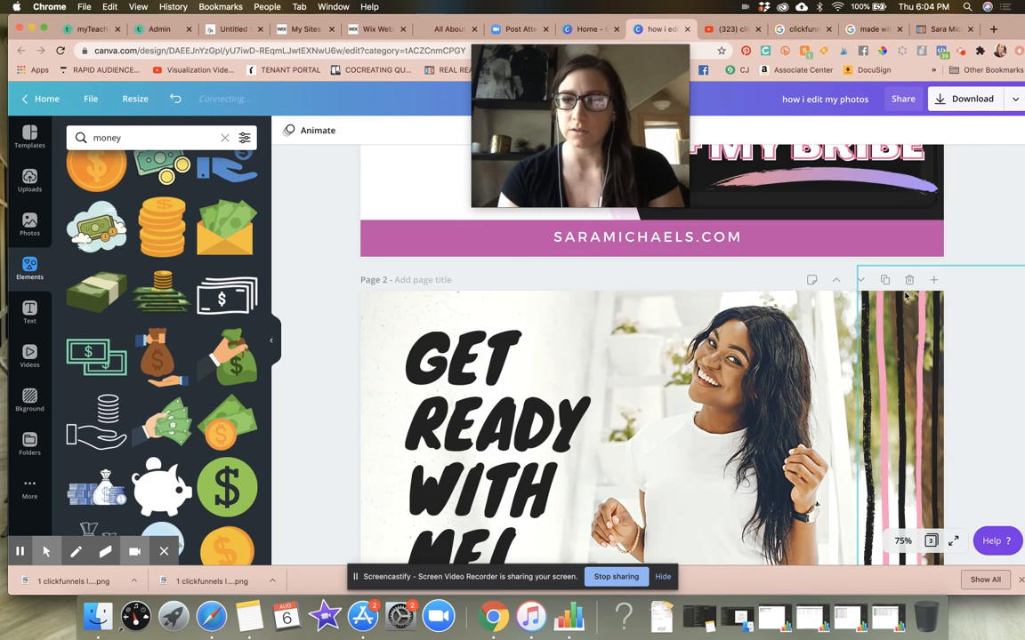
{"action": "scroll", "coordinate": [871, 389], "scroll_direction": "down", "scroll_amount": 4}
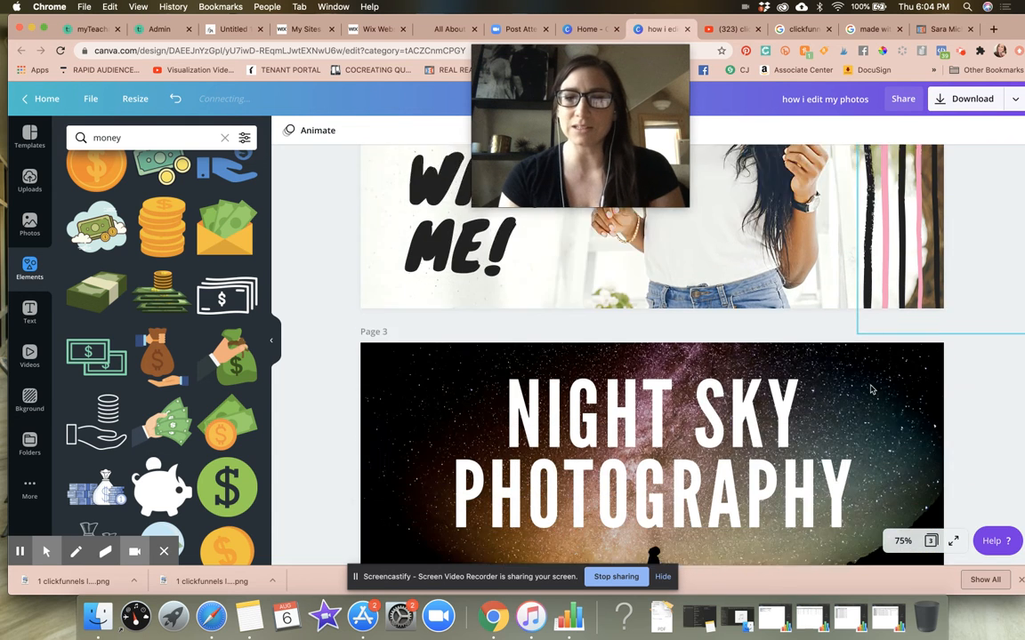
{"action": "scroll", "coordinate": [871, 389], "scroll_direction": "up", "scroll_amount": 10}
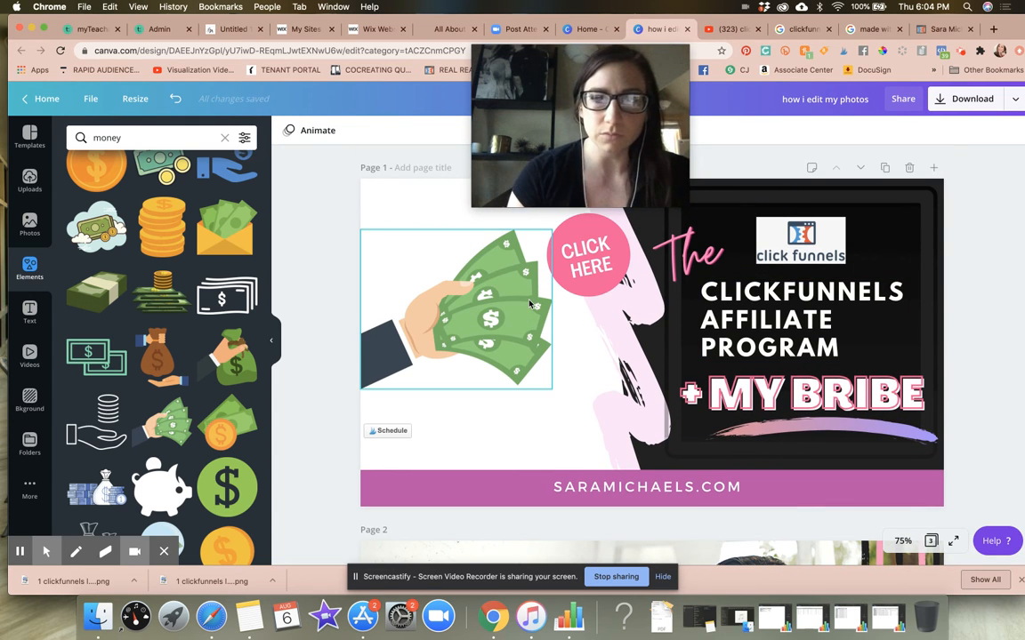
{"action": "scroll", "coordinate": [187, 316], "scroll_direction": "up", "scroll_amount": 5}
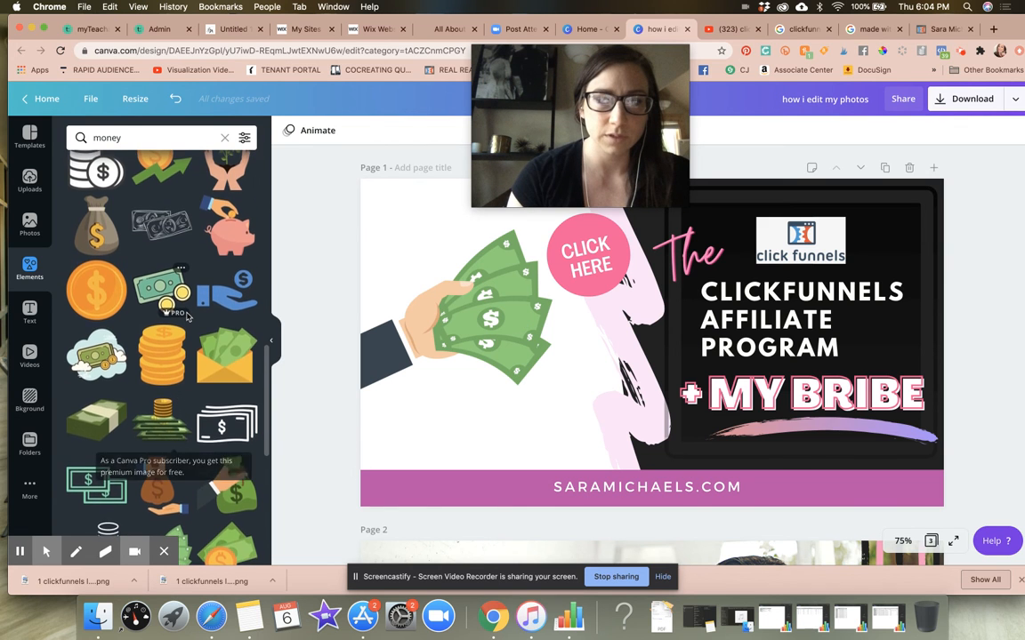
{"action": "scroll", "coordinate": [187, 316], "scroll_direction": "up", "scroll_amount": 8}
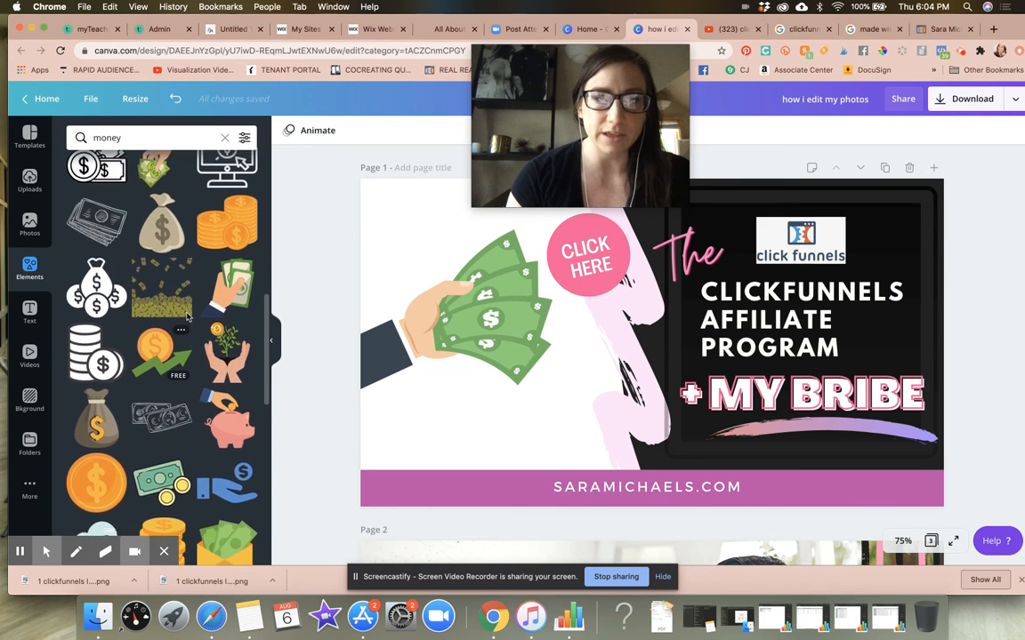
{"action": "scroll", "coordinate": [186, 316], "scroll_direction": "up", "scroll_amount": 5}
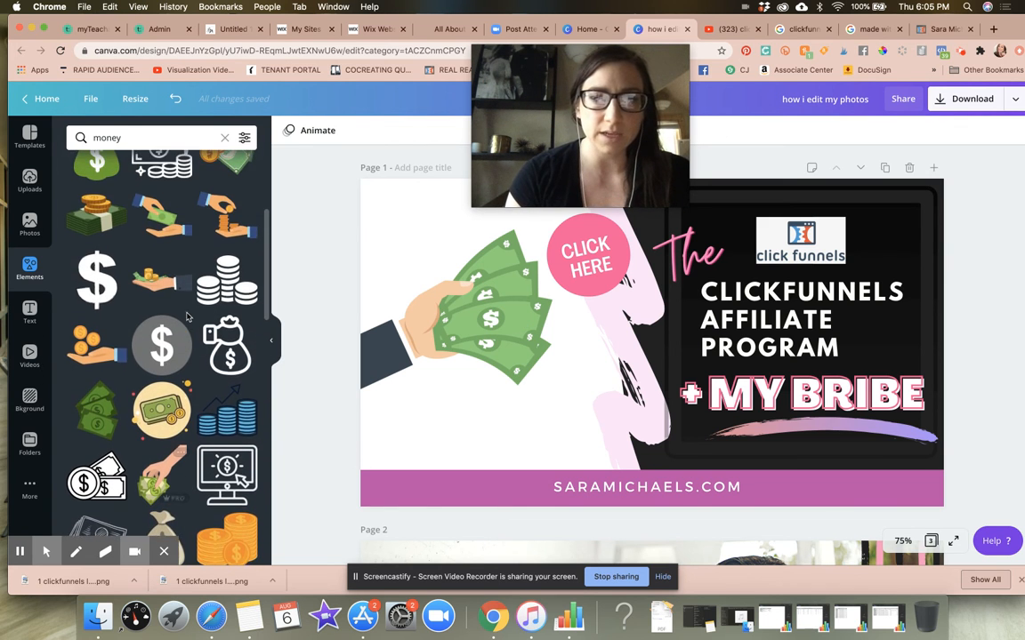
{"action": "scroll", "coordinate": [187, 315], "scroll_direction": "up", "scroll_amount": 1}
{"action": "left_click", "coordinate": [507, 295]}
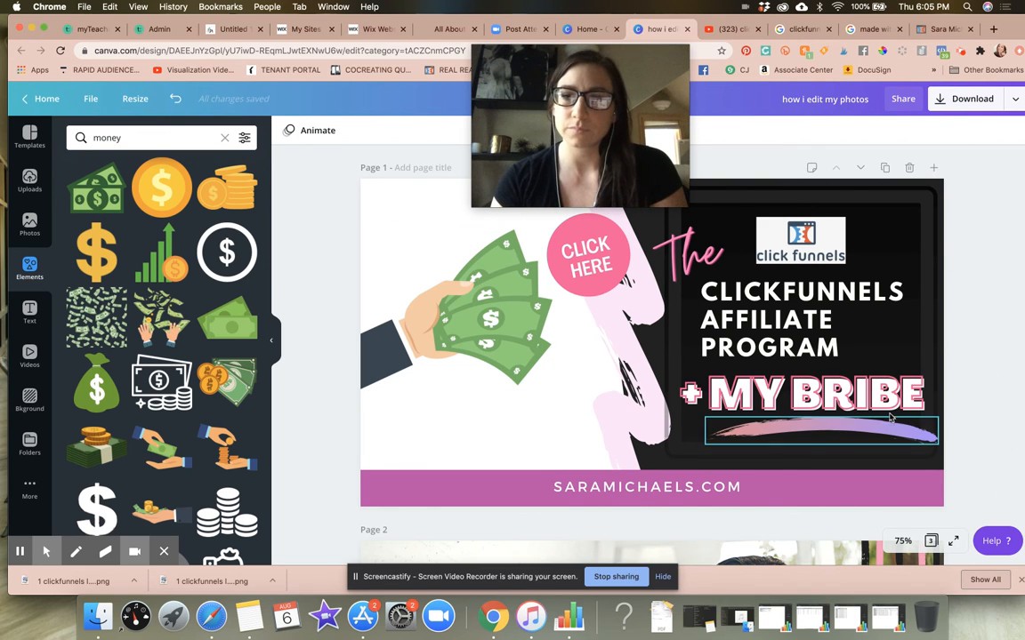
Rename the design to "CLICKFUNNELS YOUTUBE THUMBNAIL".
{"action": "left_click", "coordinate": [859, 100]}
{"action": "type", "text": "CLICKFUNNELS"}
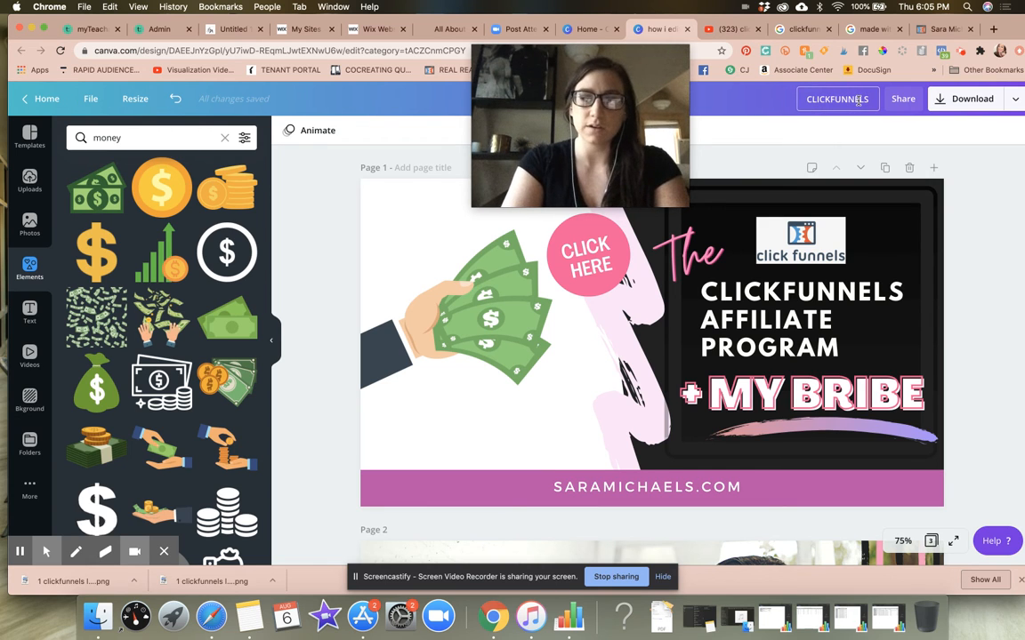
{"action": "type", "text": " YOUTUBE THUMBNAIL"}
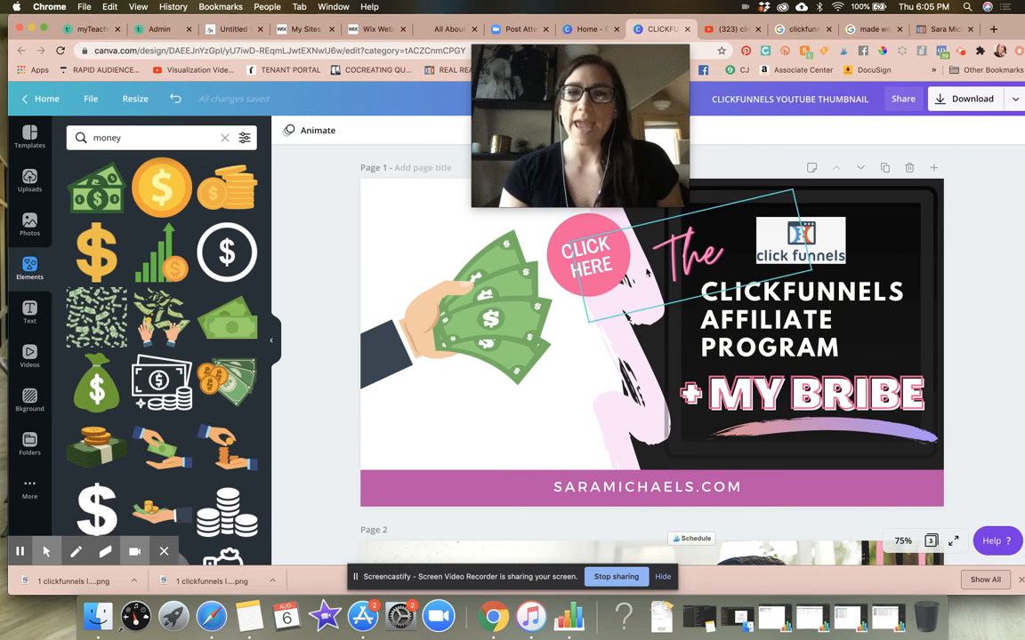
Move the ClickFunnels logo out of the black frame to above the banknotes, enlarge it, and lower the money graphic to fit.
{"action": "mouse_move", "coordinate": [581, 138]}
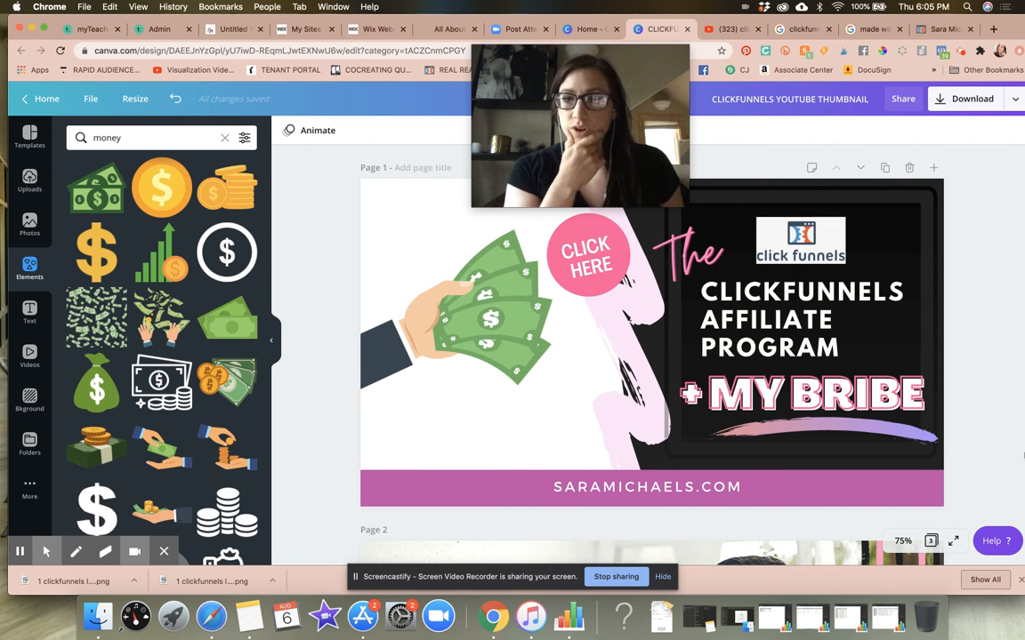
{"action": "left_click_drag", "start_coordinate": [818, 247], "coordinate": [512, 278]}
{"action": "left_click_drag", "start_coordinate": [502, 328], "coordinate": [505, 379]}
{"action": "left_click_drag", "start_coordinate": [444, 247], "coordinate": [471, 246]}
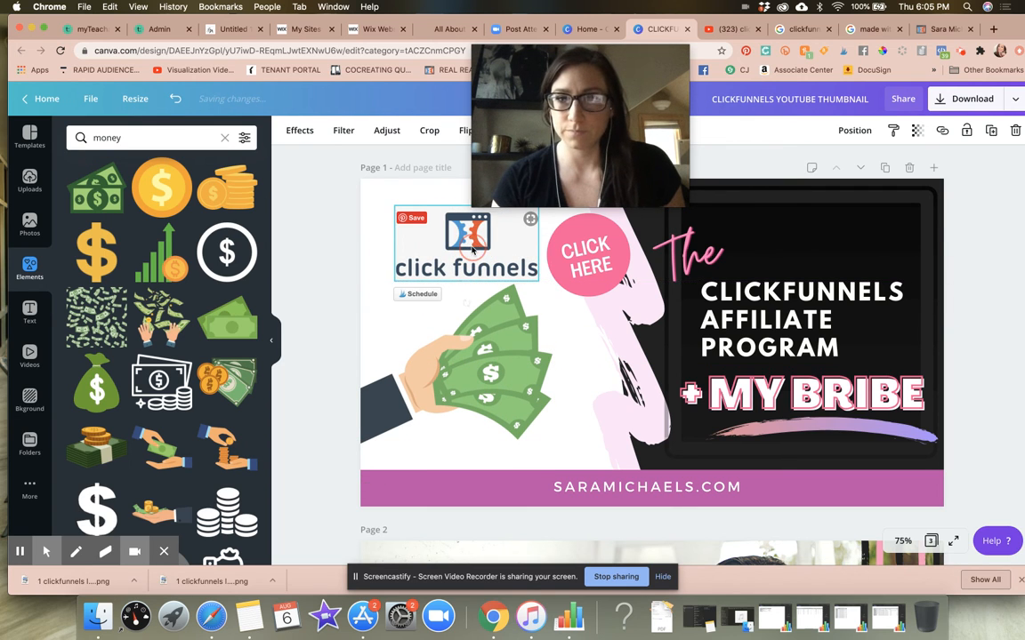
Move the "CLICKFUNNELS AFFILIATE PROGRAM" title up into the space the logo left in the black frame.
{"action": "left_click", "coordinate": [703, 245]}
{"action": "left_click_drag", "start_coordinate": [786, 315], "coordinate": [792, 303]}
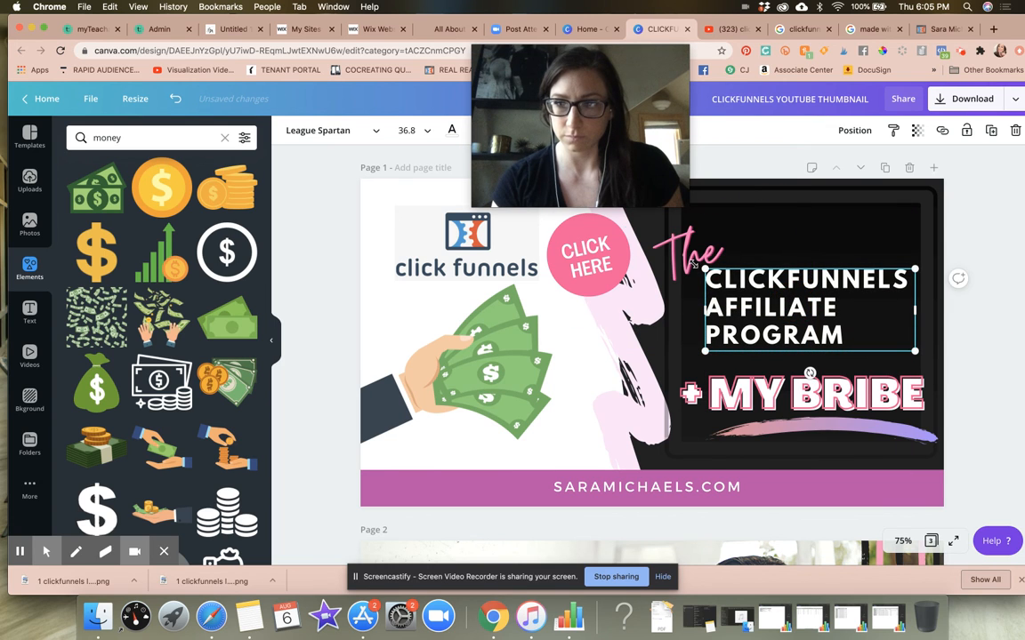
{"action": "left_click", "coordinate": [990, 229]}
Lower the "CLICK HERE" badge beside the banknotes and nudge the title, "The" text and ClickFunnels logo slightly down.
{"action": "left_click", "coordinate": [594, 256]}
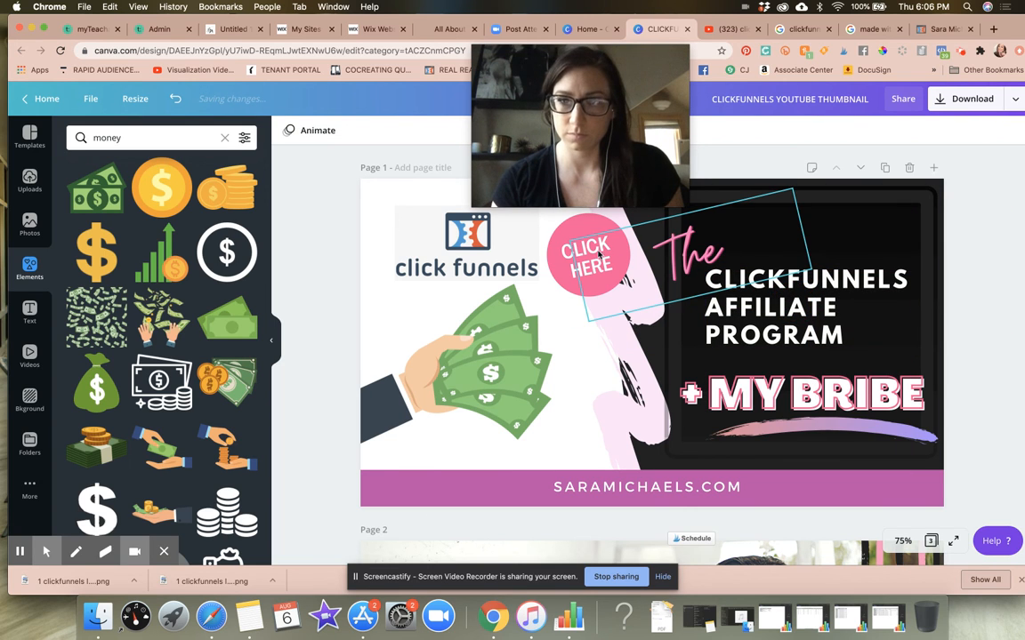
{"action": "left_click_drag", "start_coordinate": [553, 264], "coordinate": [572, 323]}
{"action": "mouse_move", "coordinate": [745, 312]}
{"action": "left_mouse_down"}
{"action": "mouse_move", "coordinate": [757, 288]}
{"action": "mouse_move", "coordinate": [754, 317]}
{"action": "left_mouse_up"}
{"action": "mouse_move", "coordinate": [688, 242]}
{"action": "left_mouse_down"}
{"action": "mouse_move", "coordinate": [673, 269]}
{"action": "mouse_move", "coordinate": [676, 258]}
{"action": "left_mouse_up"}
{"action": "left_click", "coordinate": [995, 241]}
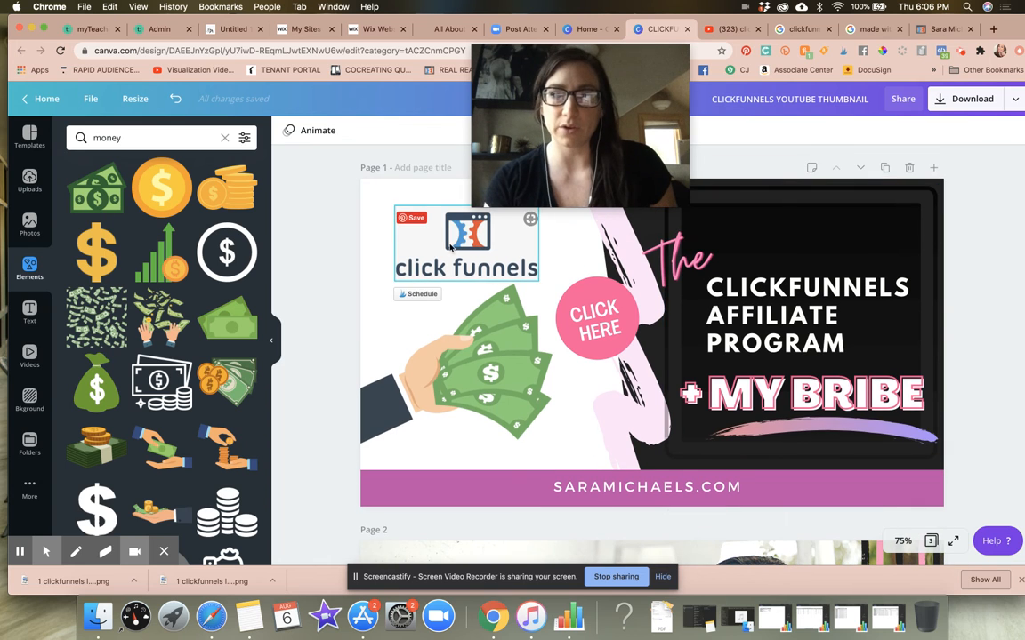
{"action": "mouse_move", "coordinate": [446, 246]}
{"action": "left_mouse_down"}
{"action": "mouse_move", "coordinate": [735, 242]}
{"action": "mouse_move", "coordinate": [779, 231]}
{"action": "mouse_move", "coordinate": [425, 267]}
{"action": "mouse_move", "coordinate": [438, 249]}
{"action": "mouse_move", "coordinate": [453, 252]}
{"action": "left_mouse_up"}
{"action": "left_click", "coordinate": [962, 234]}
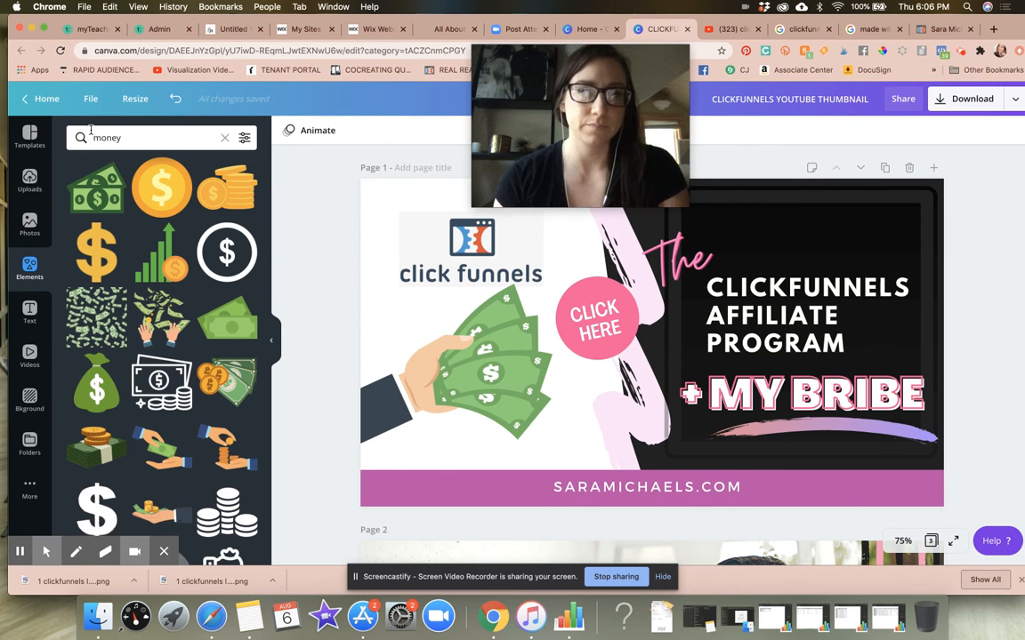
Add the blue two-person figure from an element search for "two people" and place it beside the word "PROGRAM" in the title.
{"action": "left_click", "coordinate": [148, 140]}
{"action": "type", "text": "two people"}
{"action": "key", "text": "Return"}
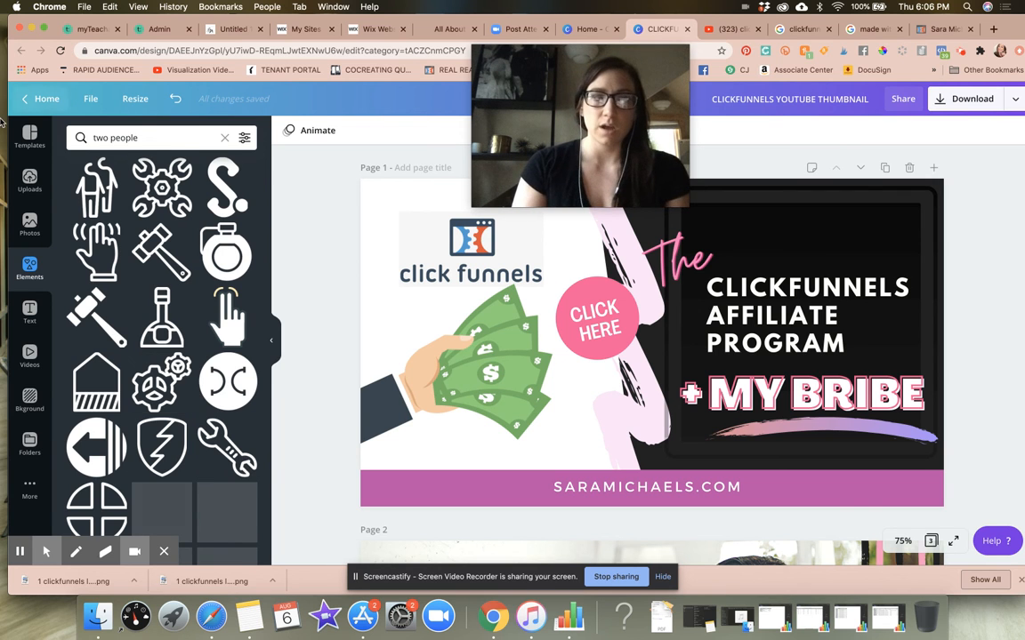
{"action": "scroll", "coordinate": [161, 318], "scroll_direction": "down", "scroll_amount": 10}
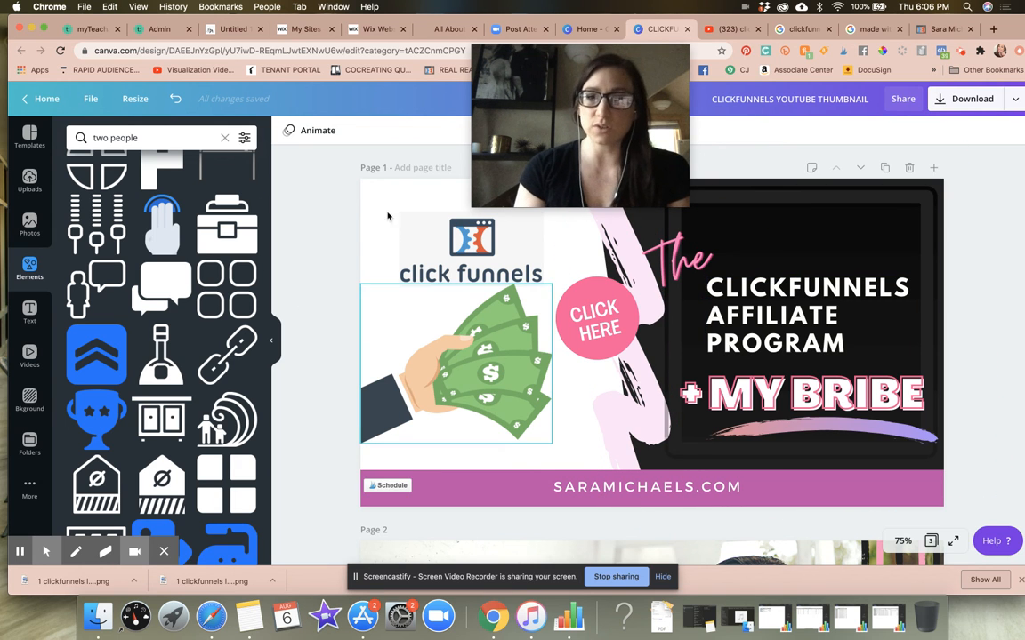
{"action": "scroll", "coordinate": [156, 427], "scroll_direction": "down", "scroll_amount": 10}
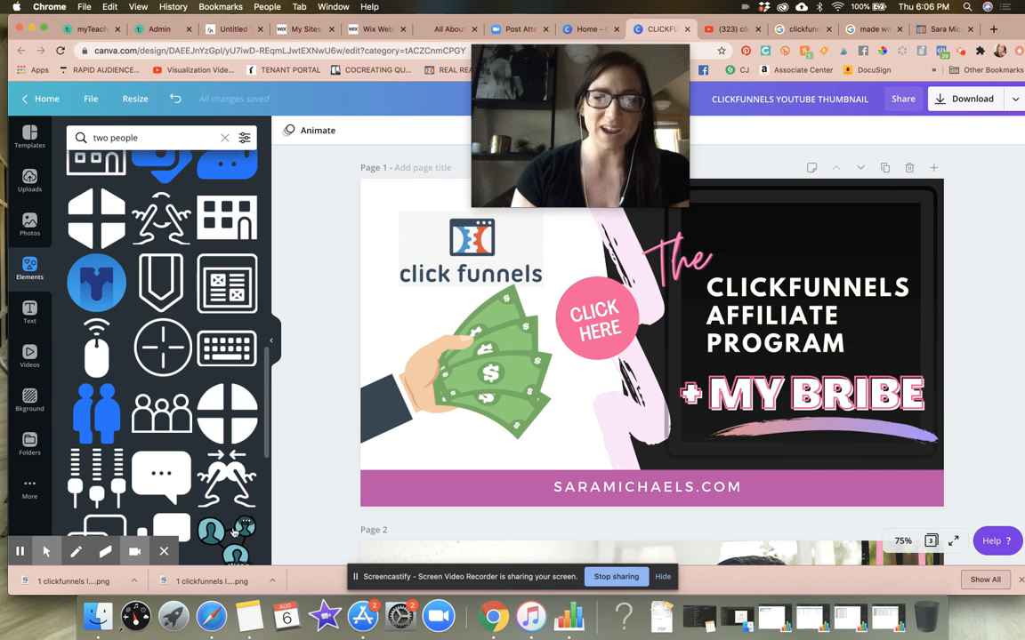
{"action": "left_click_drag", "start_coordinate": [104, 418], "coordinate": [488, 423]}
{"action": "left_click_drag", "start_coordinate": [542, 471], "coordinate": [799, 236]}
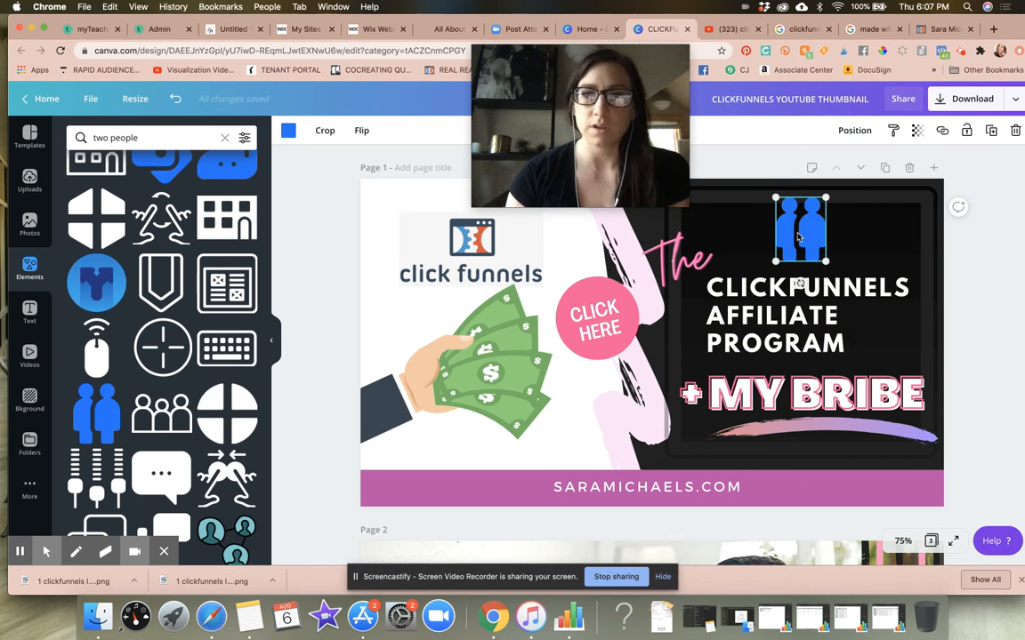
{"action": "left_click", "coordinate": [289, 131]}
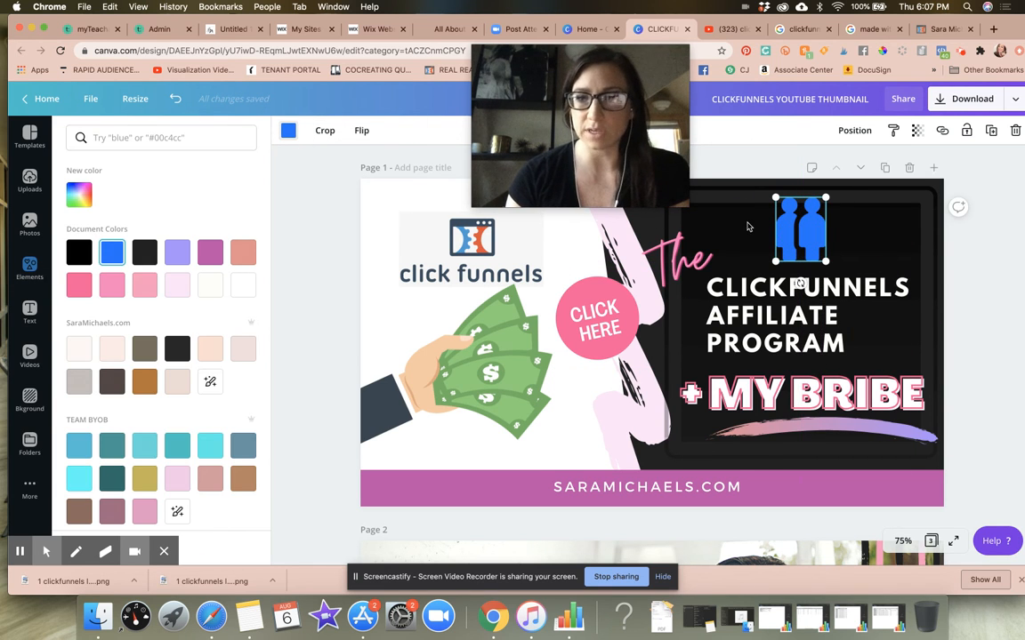
{"action": "left_click_drag", "start_coordinate": [796, 233], "coordinate": [870, 336]}
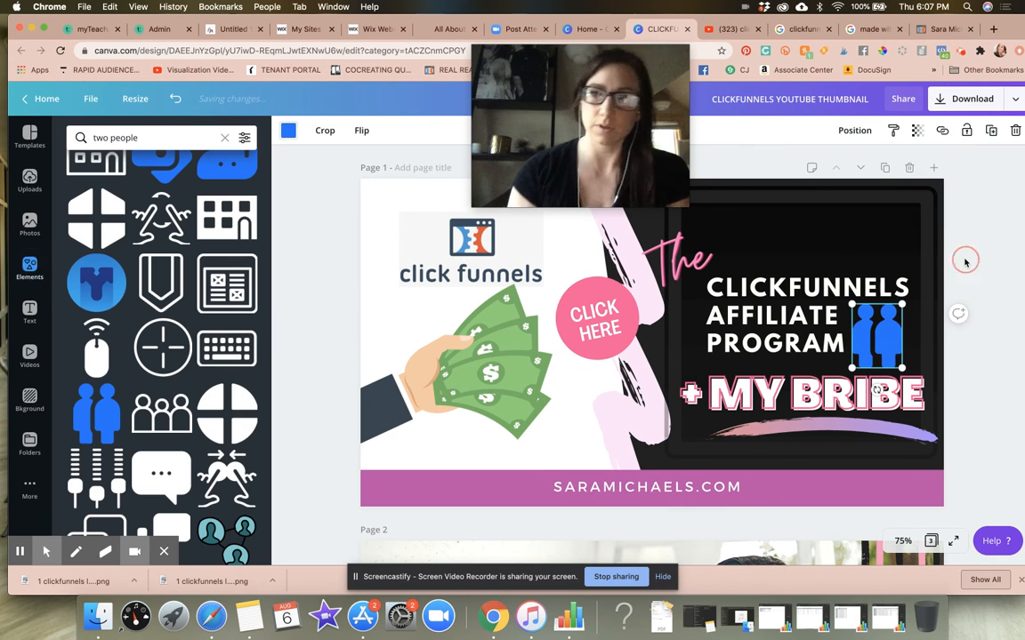
{"action": "left_click", "coordinate": [963, 175]}
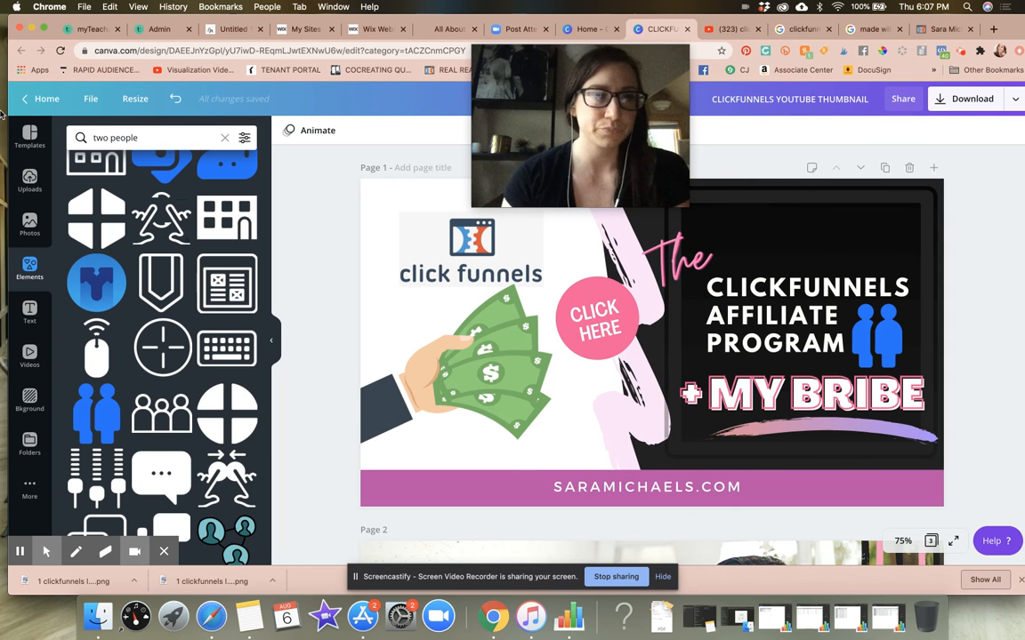
Insert the "CERTIFICATE OF COMPLETION" text combination, ungroup it and delete its "COMPLETION" line.
{"action": "left_click", "coordinate": [29, 313]}
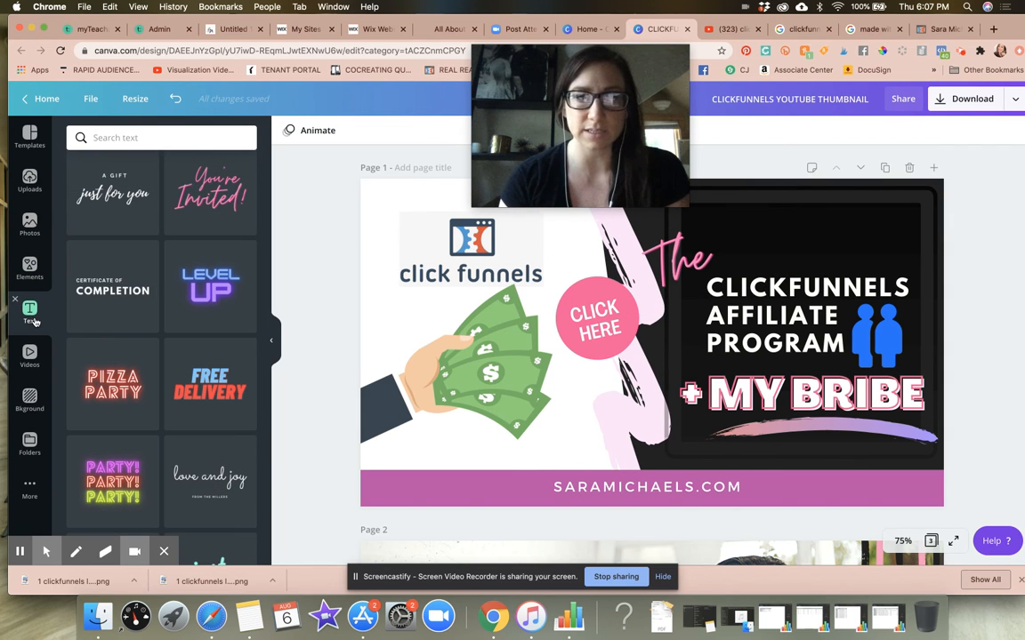
{"action": "left_click", "coordinate": [113, 291]}
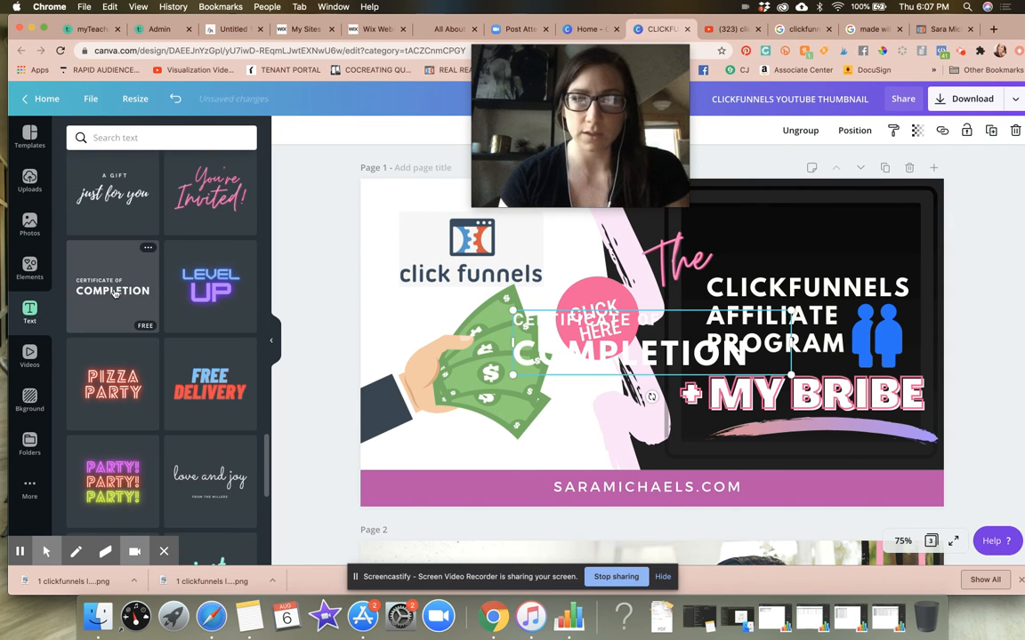
{"action": "left_click", "coordinate": [800, 130]}
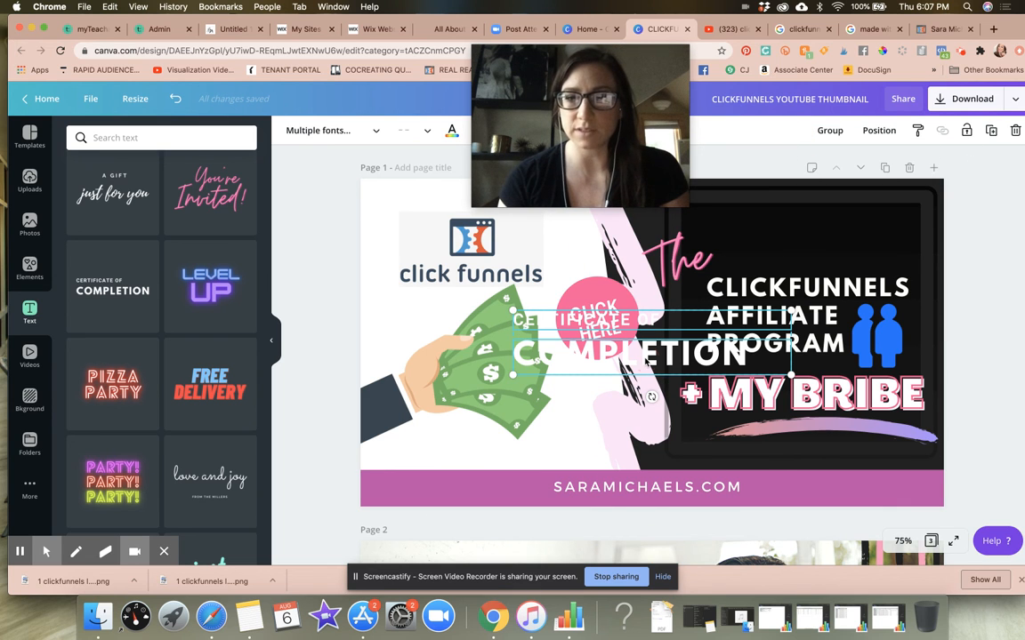
{"action": "left_click", "coordinate": [1015, 130]}
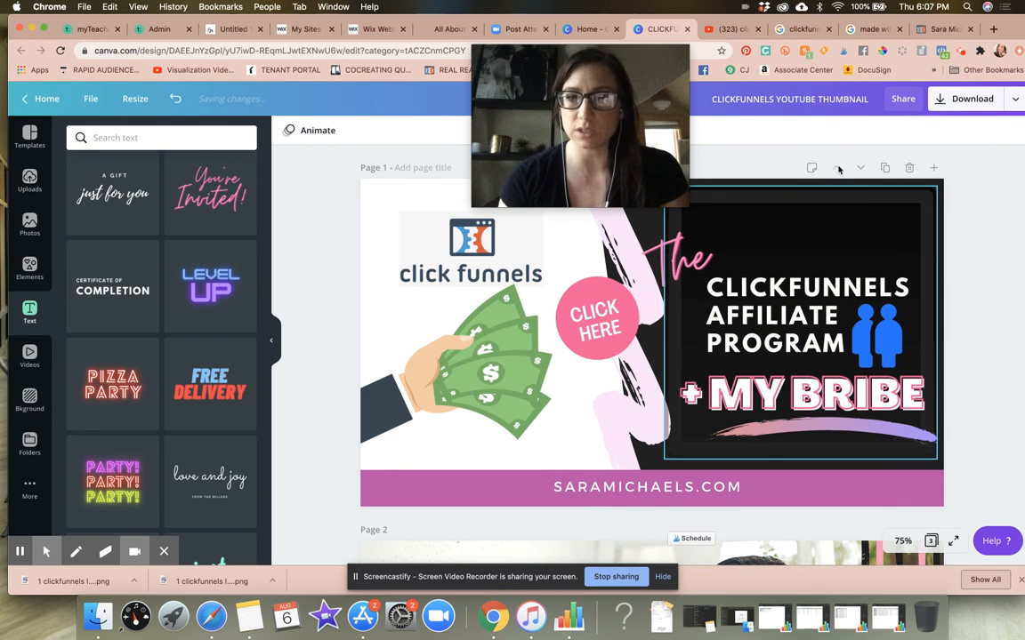
{"action": "left_click", "coordinate": [176, 103]}
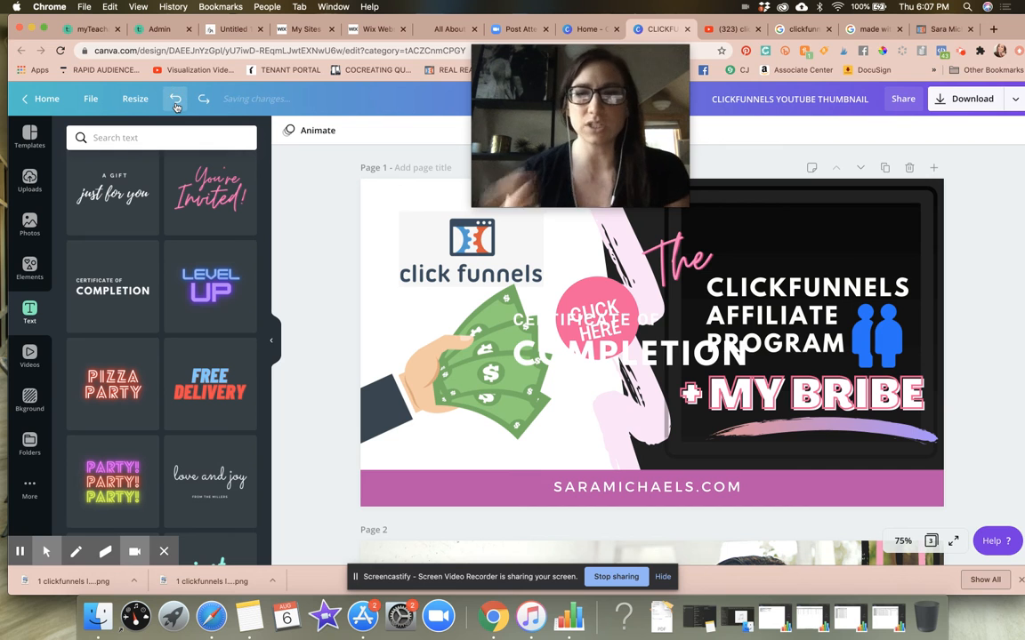
{"action": "left_click", "coordinate": [609, 358]}
{"action": "left_click", "coordinate": [614, 360]}
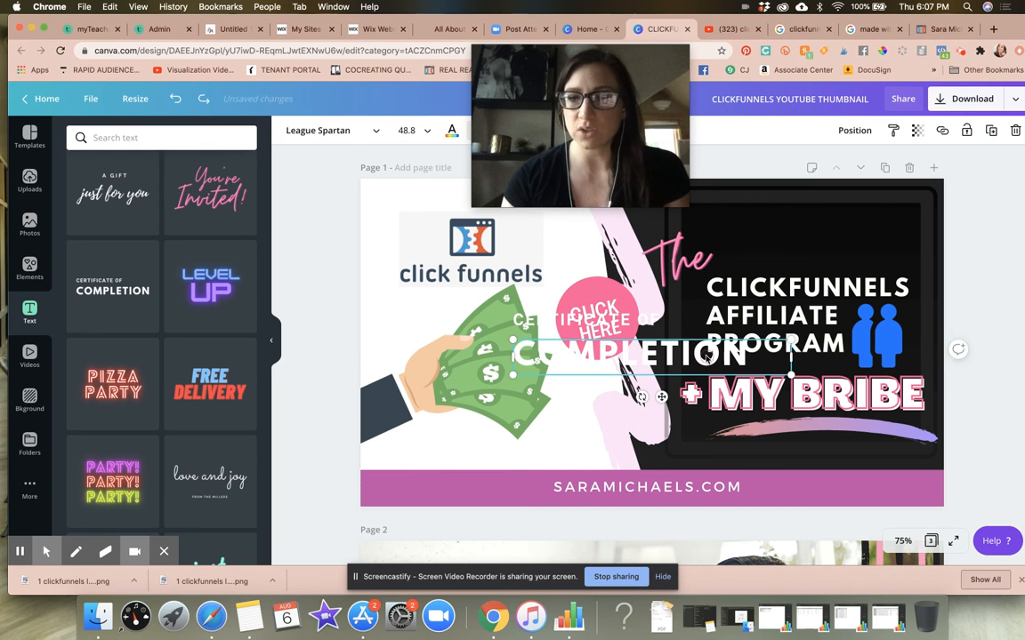
{"action": "left_click_drag", "start_coordinate": [673, 368], "coordinate": [803, 245]}
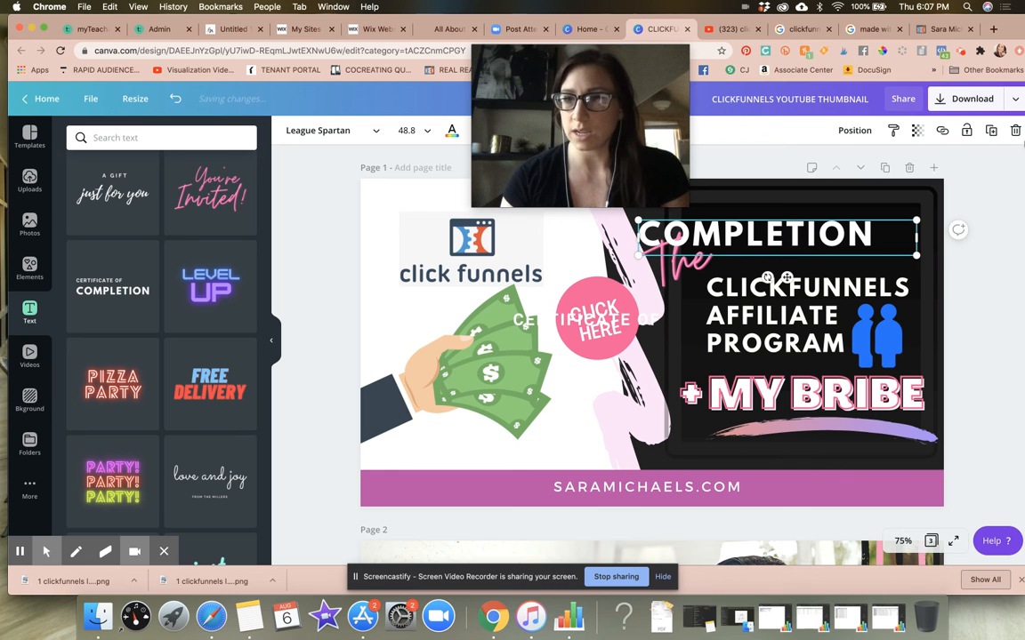
{"action": "left_click", "coordinate": [1015, 131]}
Try the "CERTIFICATE OF" line above the title reworded as "ALL ABOUT", and delete it.
{"action": "left_click_drag", "start_coordinate": [594, 307], "coordinate": [750, 232]}
{"action": "double_click", "coordinate": [749, 233]}
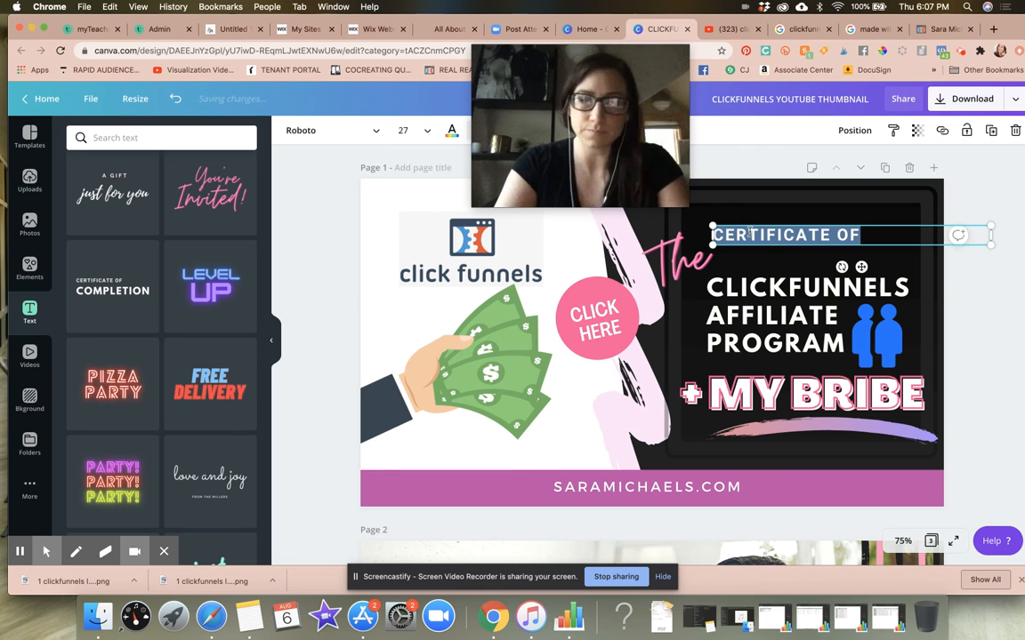
{"action": "type", "text": "ALL ABOUT"}
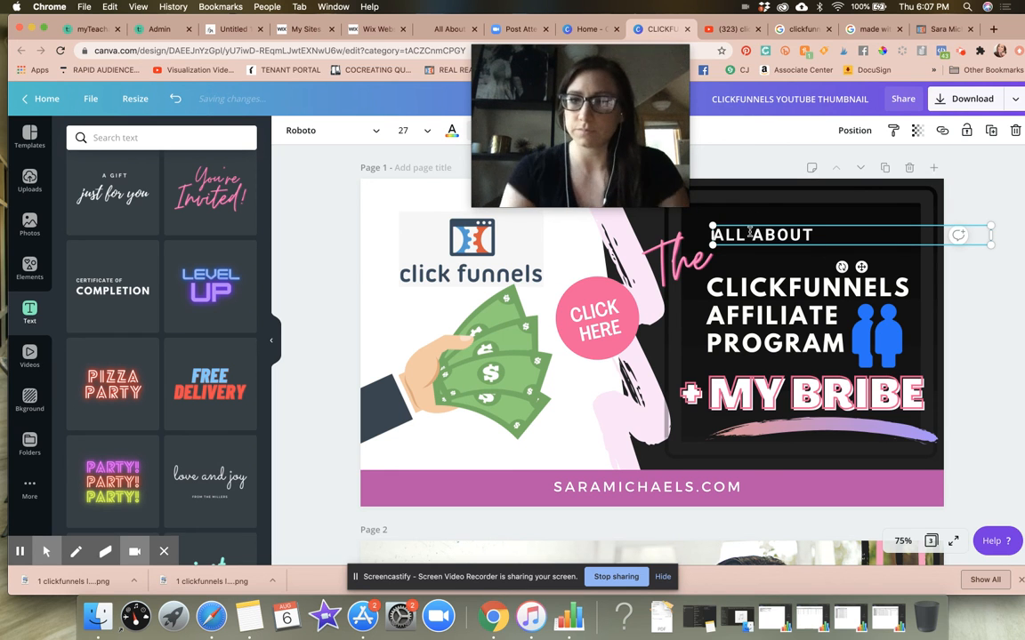
{"action": "left_click", "coordinate": [986, 204]}
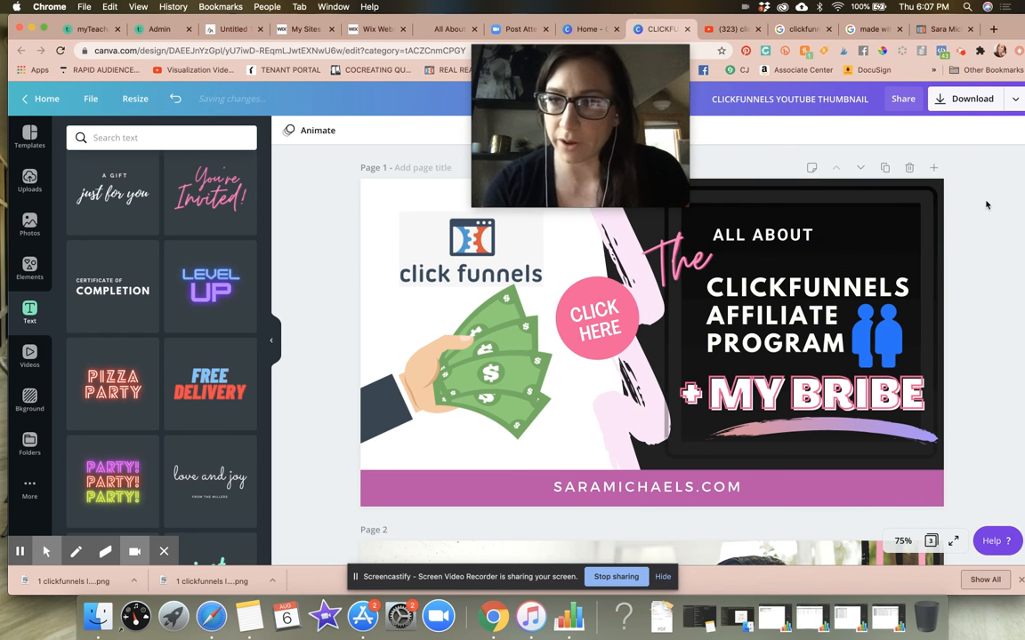
{"action": "left_click", "coordinate": [911, 227]}
{"action": "left_click", "coordinate": [1016, 135]}
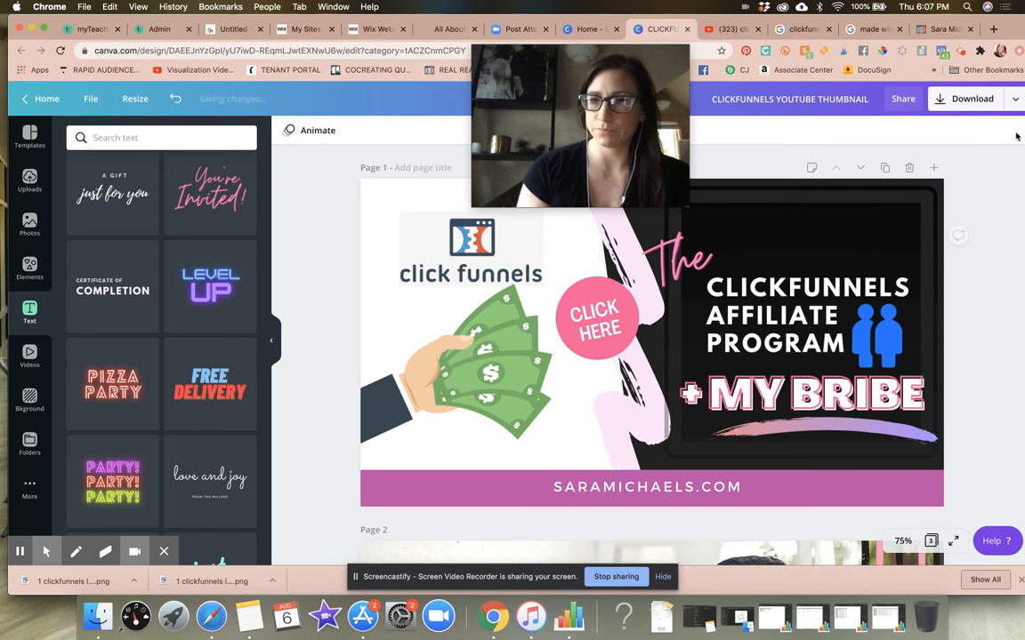
Move the "CLICKFUNNELS AFFILIATE PROGRAM" title, "The", the two-person figure and "+ MY BRIBE" higher in the black frame.
{"action": "left_click", "coordinate": [772, 298]}
{"action": "left_click_drag", "start_coordinate": [772, 298], "coordinate": [778, 264]}
{"action": "left_click_drag", "start_coordinate": [686, 265], "coordinate": [682, 248]}
{"action": "left_click_drag", "start_coordinate": [885, 332], "coordinate": [889, 310]}
{"action": "left_click_drag", "start_coordinate": [817, 391], "coordinate": [817, 372]}
Try tilting "+ MY BRIBE" by -8°, set it level again, and raise the gradient brush stroke beneath it.
{"action": "mouse_move", "coordinate": [798, 425]}
{"action": "left_mouse_down"}
{"action": "mouse_move", "coordinate": [785, 414]}
{"action": "mouse_move", "coordinate": [802, 415]}
{"action": "left_mouse_up"}
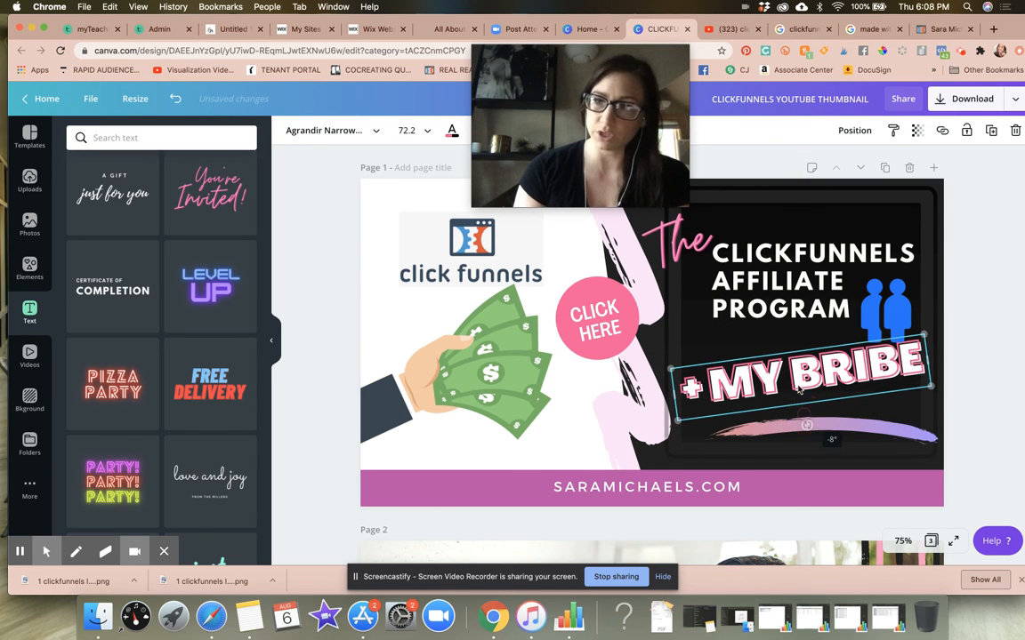
{"action": "left_click_drag", "start_coordinate": [794, 362], "coordinate": [787, 411]}
{"action": "left_click_drag", "start_coordinate": [786, 368], "coordinate": [784, 358]}
{"action": "left_click", "coordinate": [792, 427]}
{"action": "mouse_move", "coordinate": [795, 428]}
{"action": "left_mouse_down"}
{"action": "mouse_move", "coordinate": [763, 391]}
{"action": "mouse_move", "coordinate": [766, 409]}
{"action": "left_mouse_up"}
{"action": "left_click", "coordinate": [760, 365]}
{"action": "left_click_drag", "start_coordinate": [787, 413], "coordinate": [789, 418]}
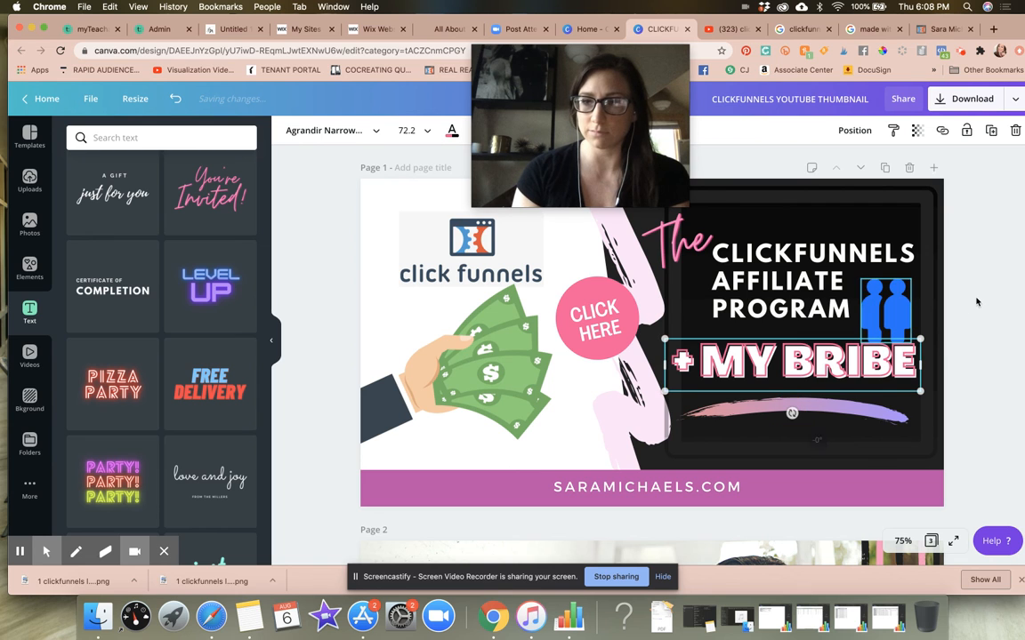
Lower "+ MY BRIBE" so it sits just above the gradient brush stroke.
{"action": "left_click", "coordinate": [979, 297]}
{"action": "left_click_drag", "start_coordinate": [827, 369], "coordinate": [827, 381]}
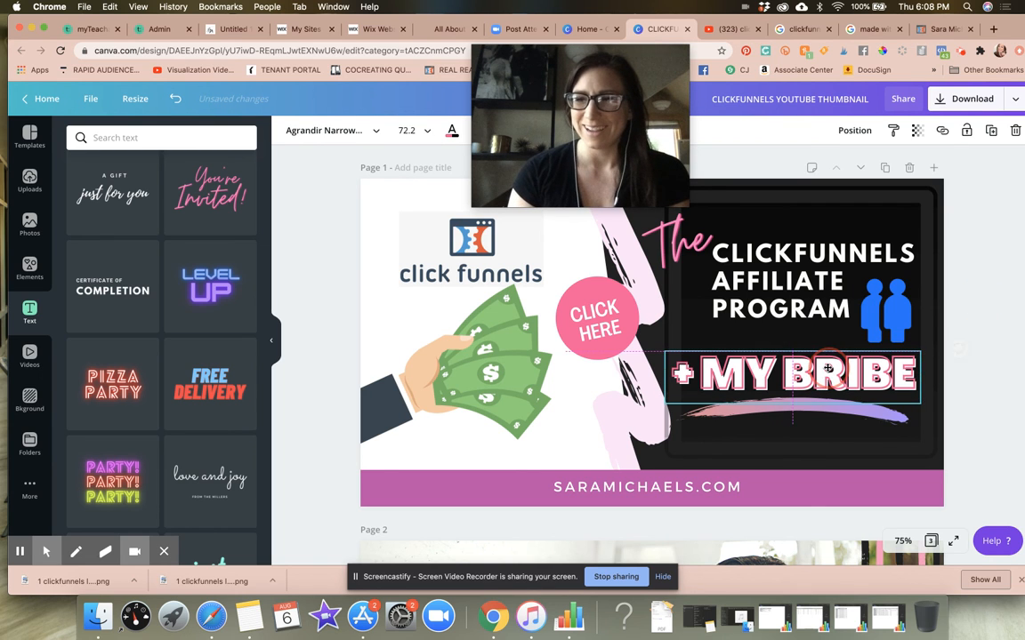
{"action": "left_click", "coordinate": [984, 358]}
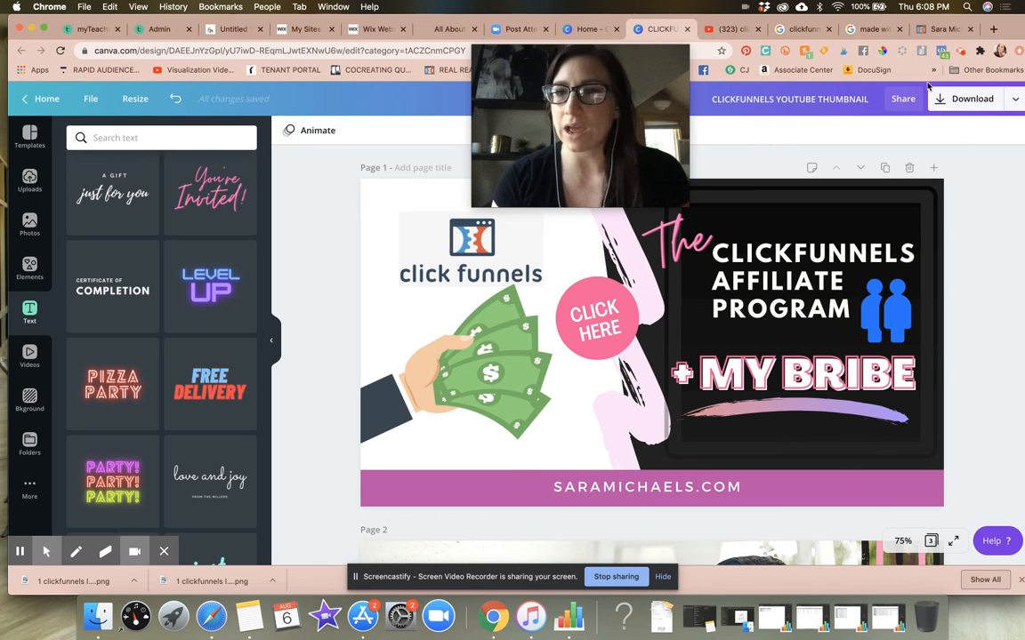
Download only Page 1 of the design as a PNG.
{"action": "left_click", "coordinate": [1017, 100]}
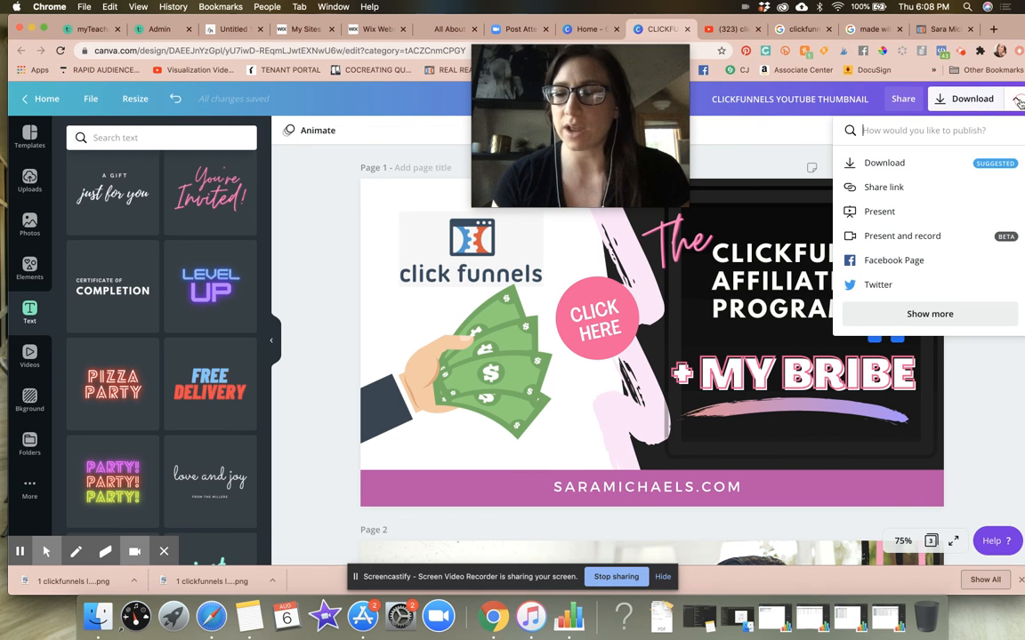
{"action": "left_click", "coordinate": [886, 165]}
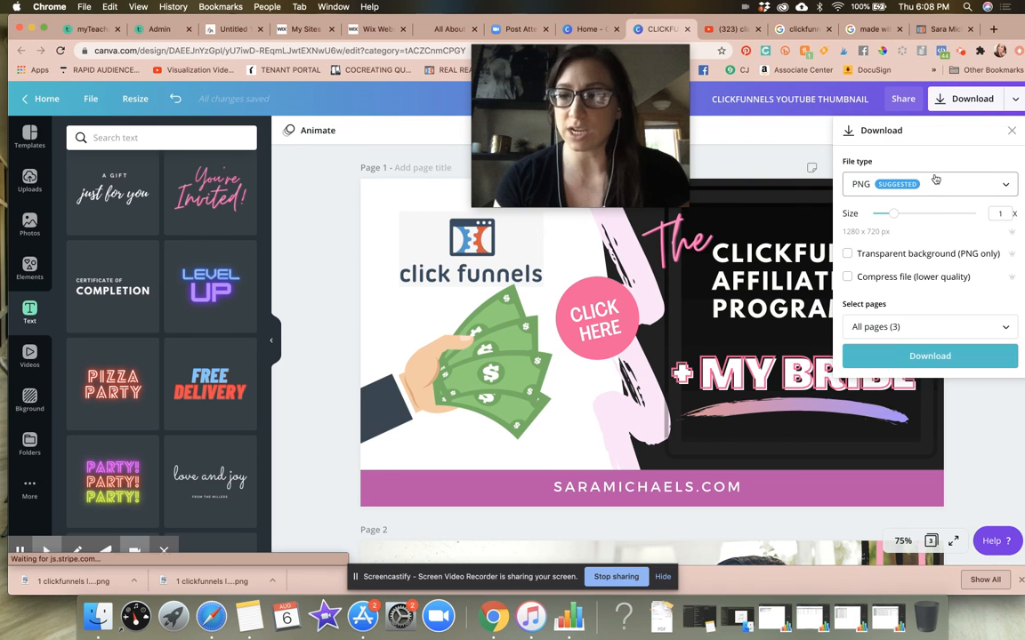
{"action": "left_click", "coordinate": [909, 328]}
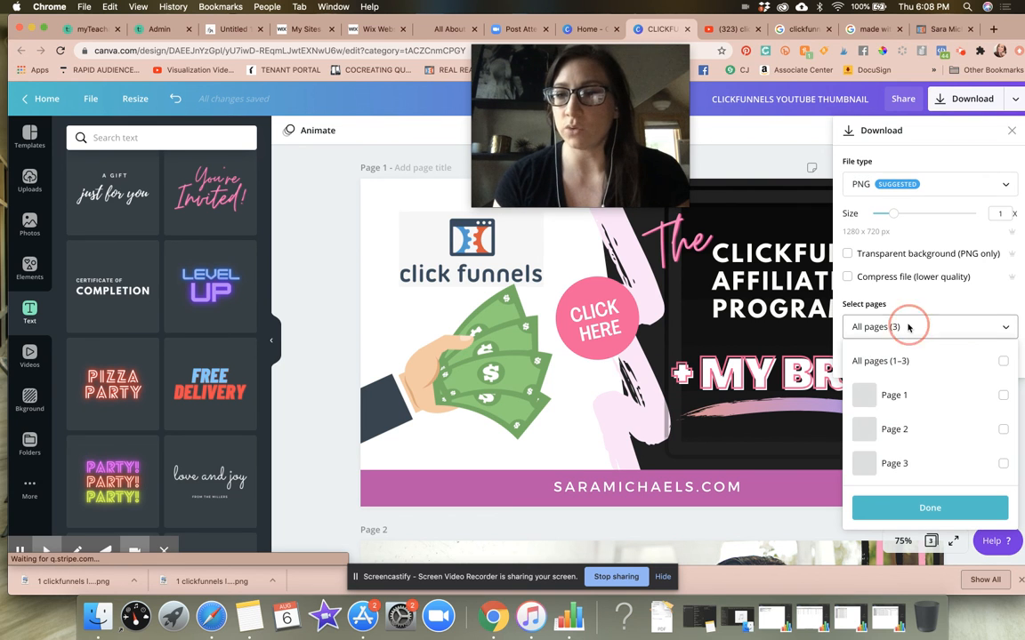
{"action": "left_click", "coordinate": [1004, 396]}
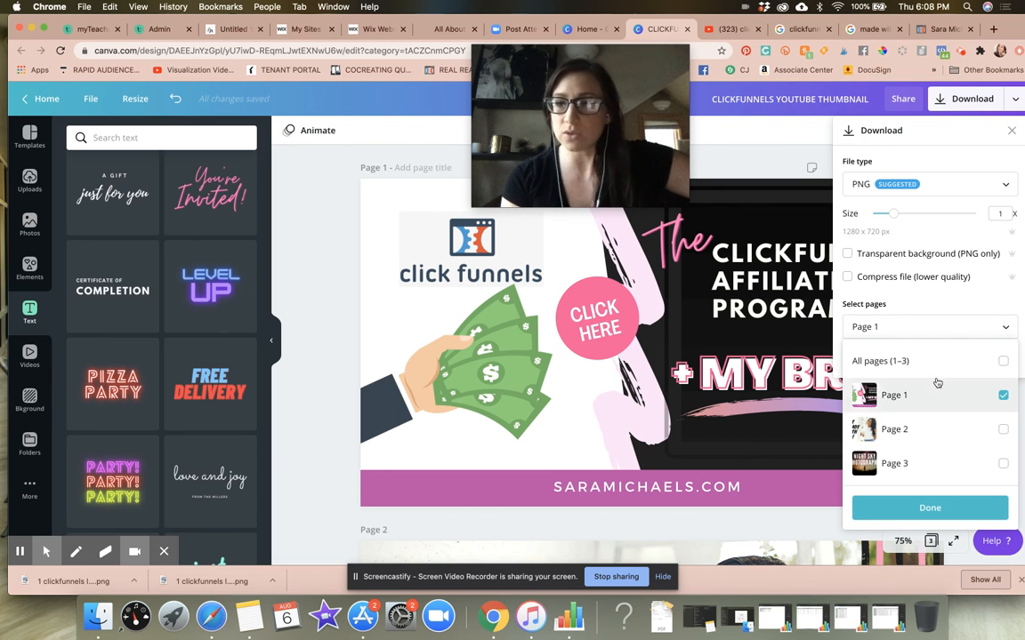
{"action": "left_click", "coordinate": [1003, 395]}
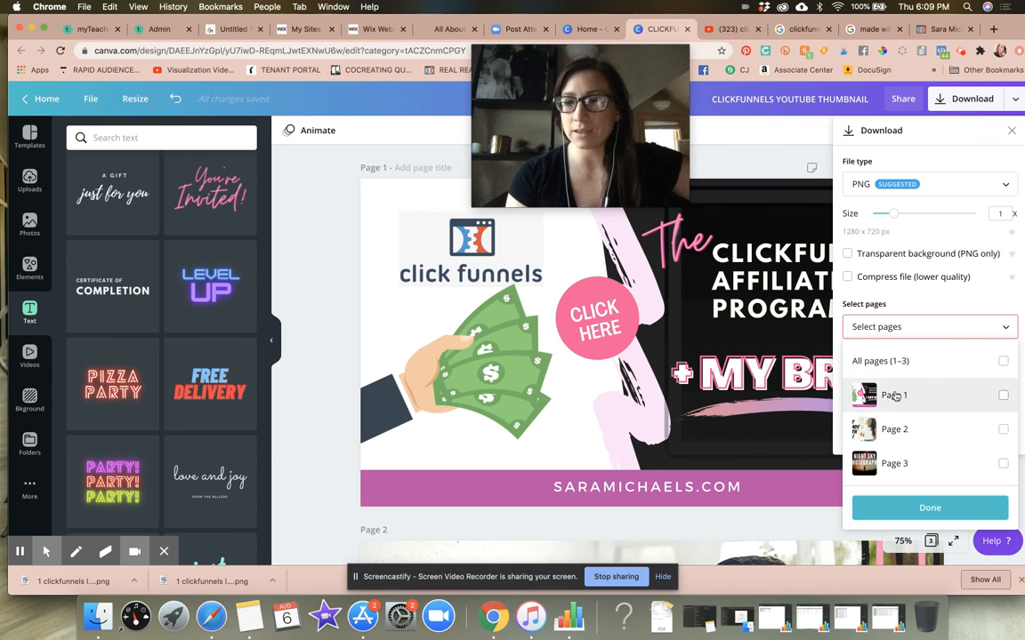
{"action": "left_click", "coordinate": [1003, 395]}
{"action": "left_click", "coordinate": [933, 505]}
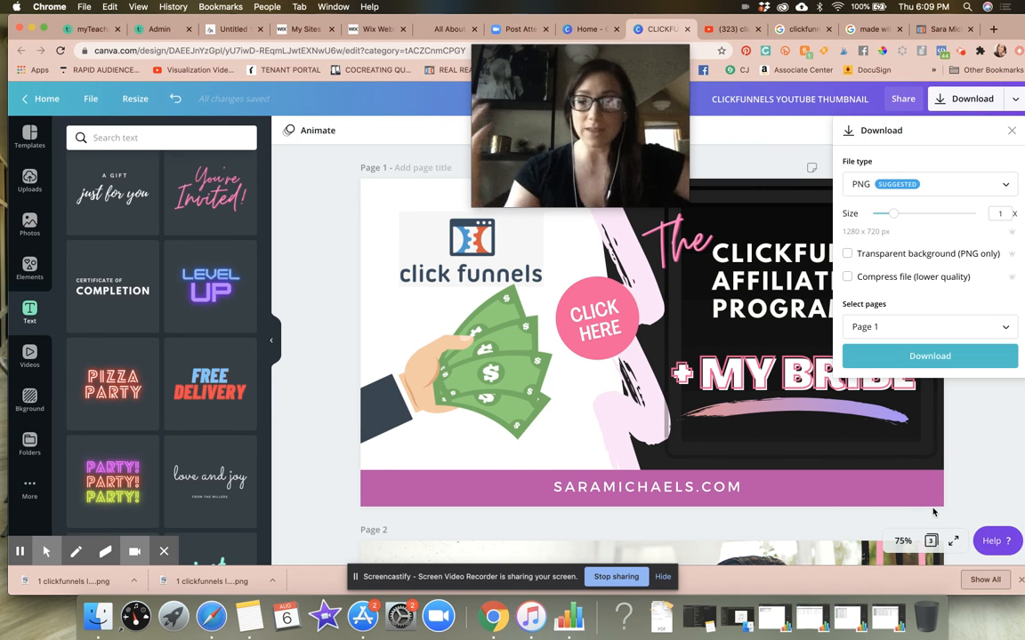
{"action": "left_click", "coordinate": [939, 360]}
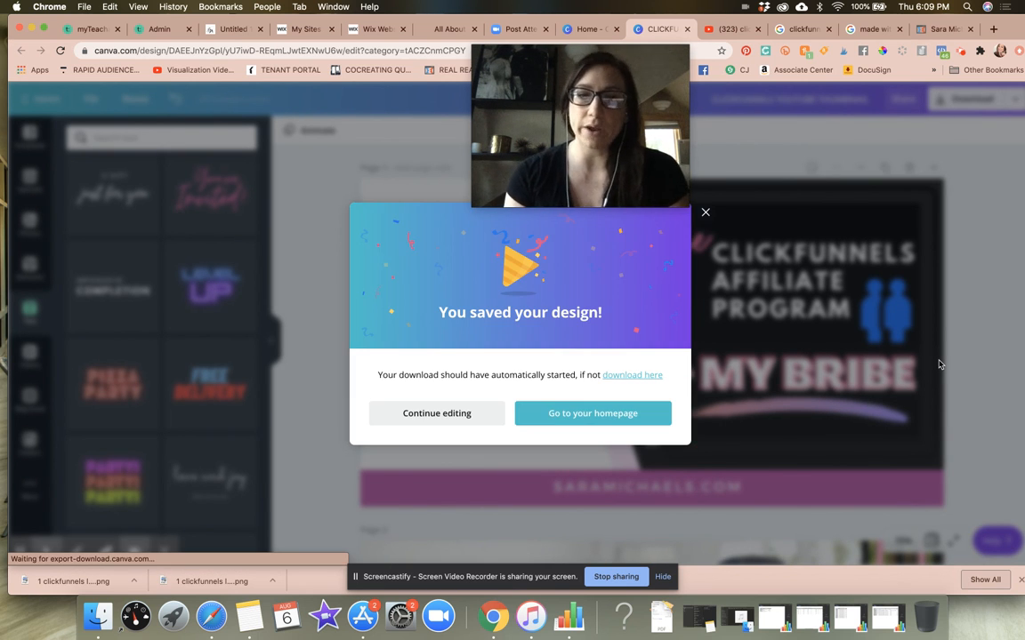
Set the save location to the 3 BUSINESS folder in Google Drive and look through its subfolders for a suitable place.
{"action": "left_click_drag", "start_coordinate": [599, 131], "coordinate": [918, 116]}
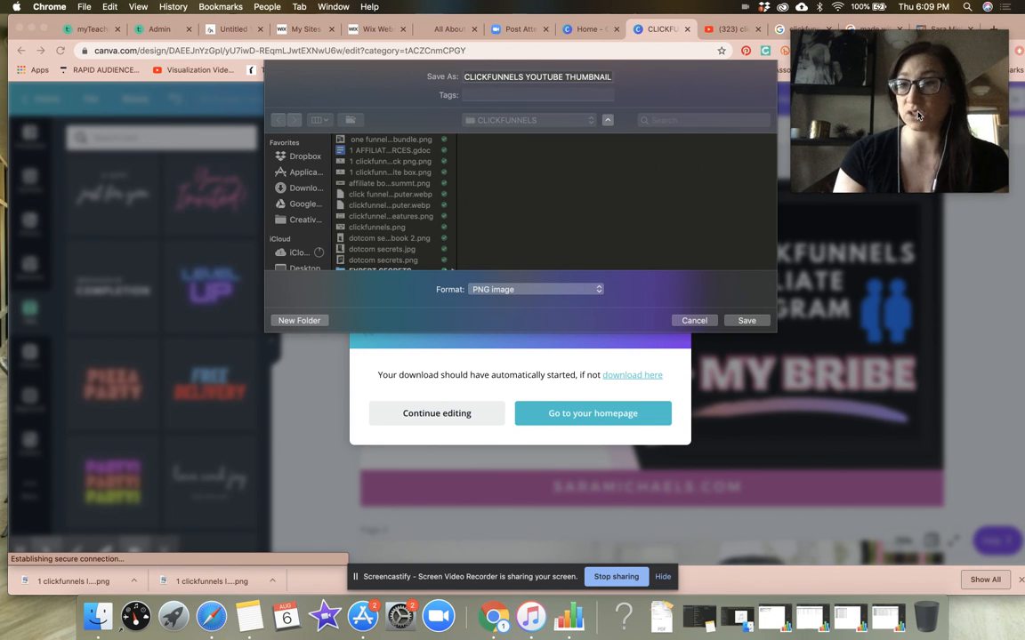
{"action": "left_click", "coordinate": [507, 120]}
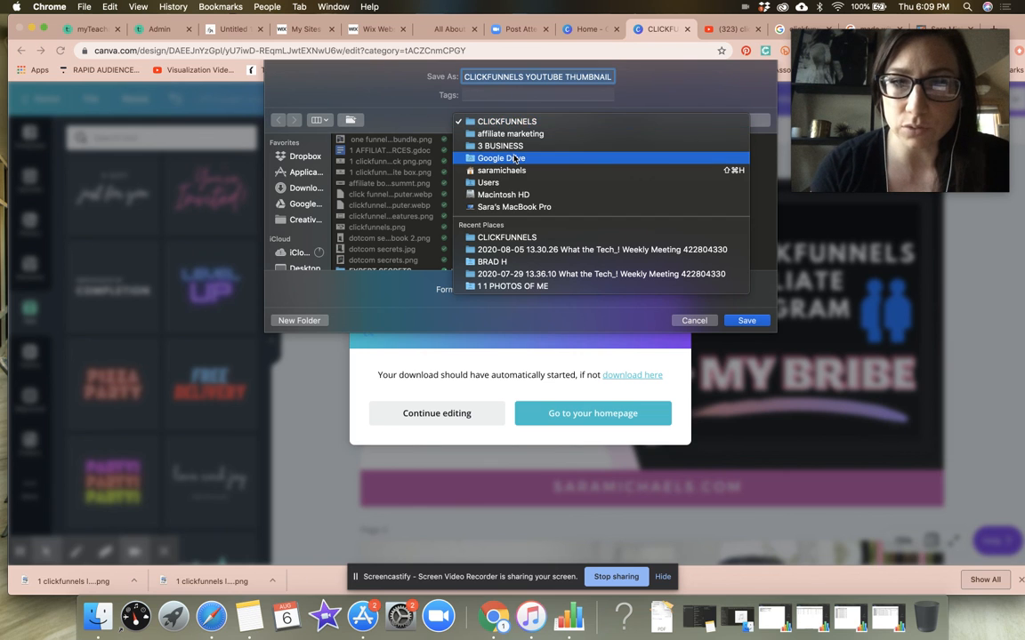
{"action": "left_click", "coordinate": [513, 158]}
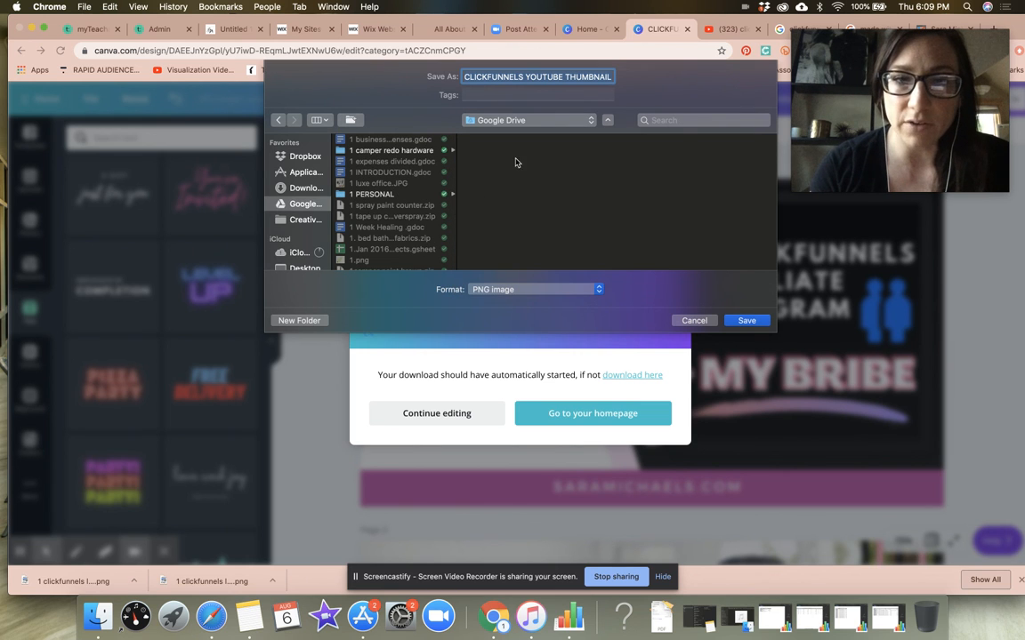
{"action": "scroll", "coordinate": [398, 222], "scroll_direction": "down", "scroll_amount": 5}
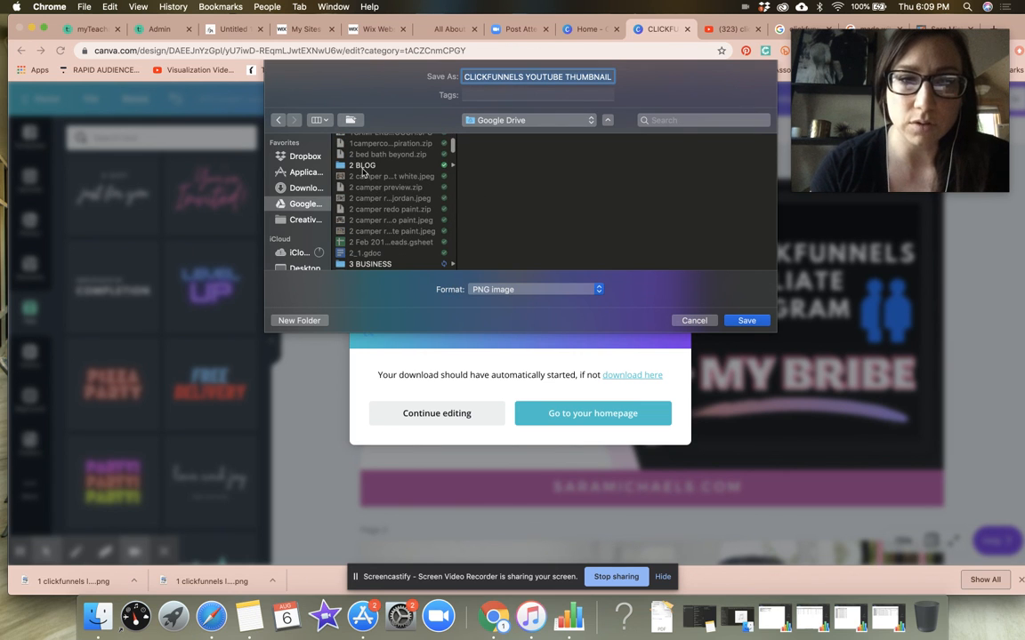
{"action": "left_click", "coordinate": [376, 262]}
{"action": "scroll", "coordinate": [533, 200], "scroll_direction": "down", "scroll_amount": 5}
{"action": "scroll", "coordinate": [556, 195], "scroll_direction": "up", "scroll_amount": 3}
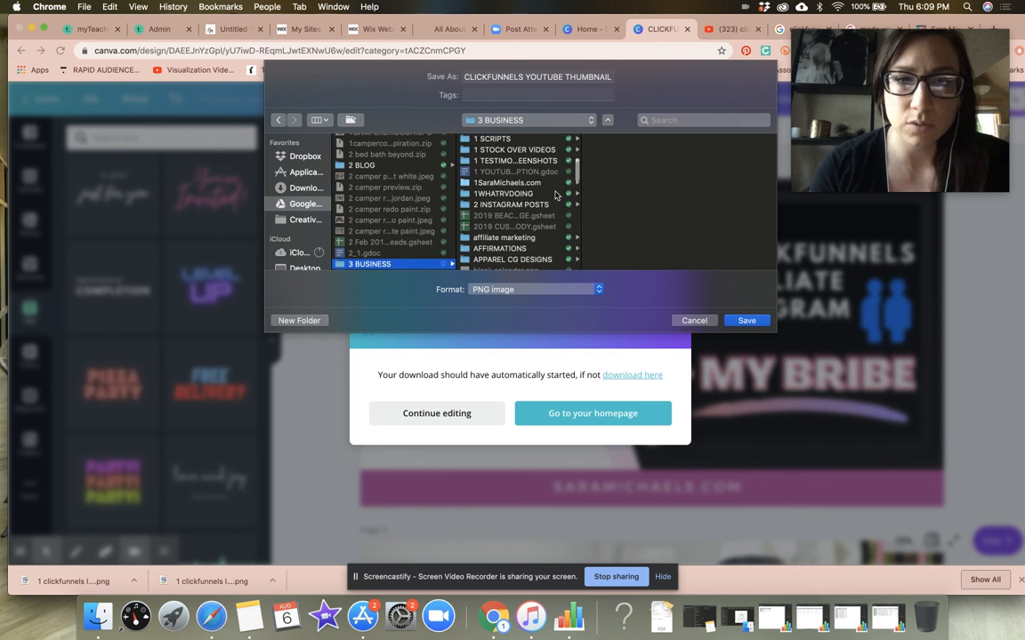
{"action": "scroll", "coordinate": [556, 194], "scroll_direction": "down", "scroll_amount": 6}
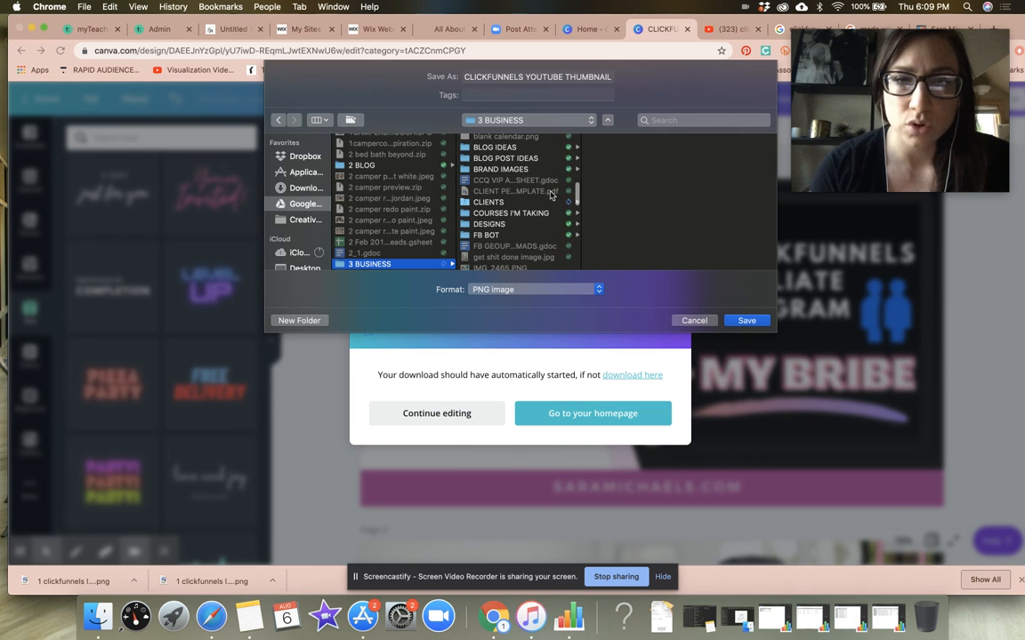
{"action": "scroll", "coordinate": [545, 200], "scroll_direction": "down", "scroll_amount": 10}
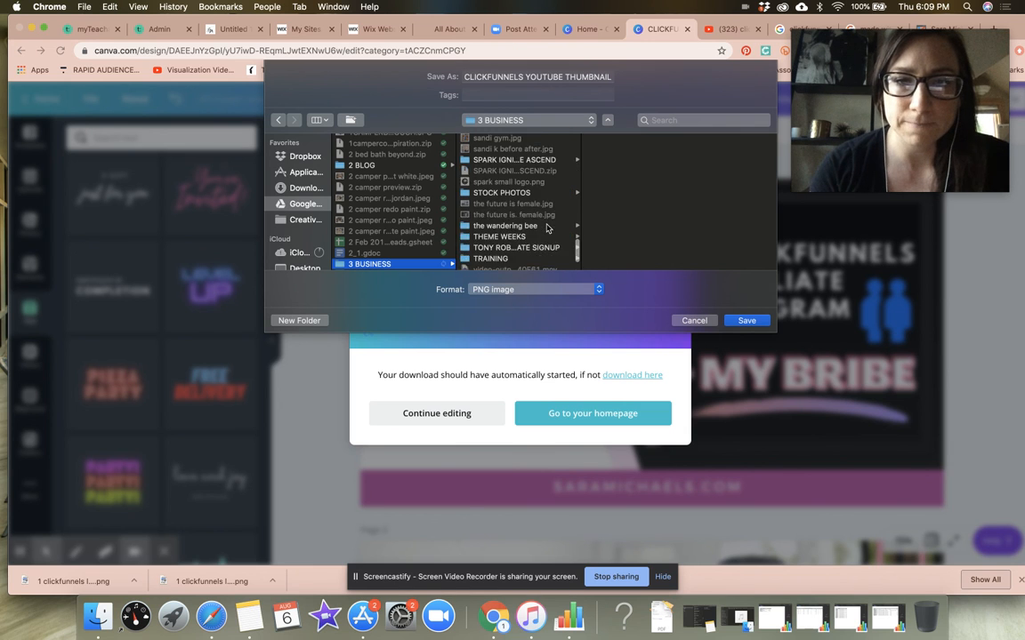
{"action": "scroll", "coordinate": [548, 229], "scroll_direction": "up", "scroll_amount": 5}
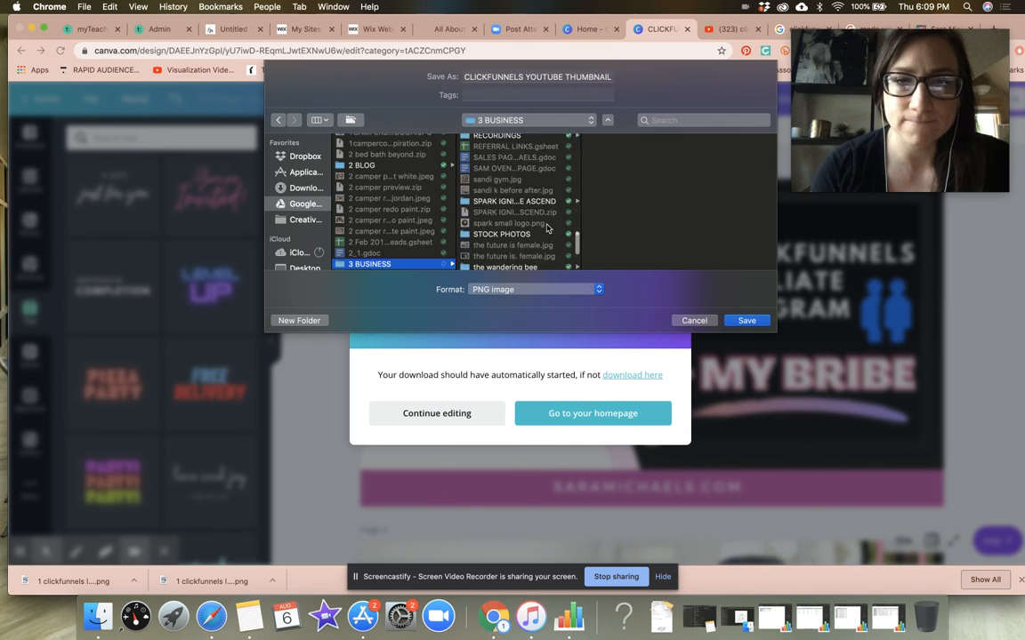
{"action": "scroll", "coordinate": [547, 229], "scroll_direction": "down", "scroll_amount": 5}
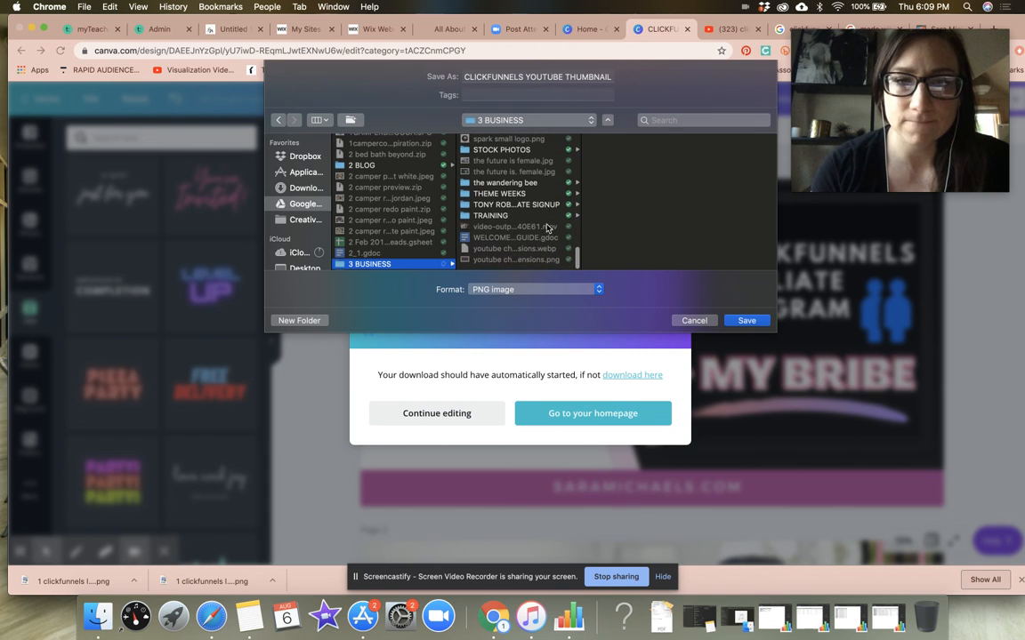
Create a folder named YOUTUBE THUMBNAILS inside 3 BUSINESS and save the PNG there as CLICKFUNNELS YOUTUBE THUMBNAIL.
{"action": "left_click", "coordinate": [299, 320]}
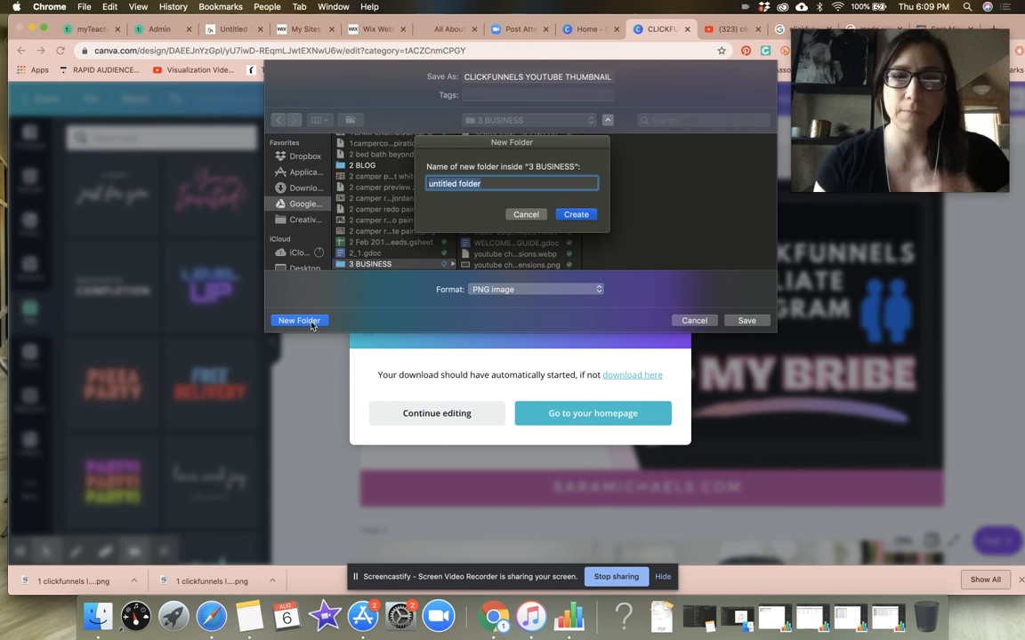
{"action": "type", "text": "YOUTUBE"}
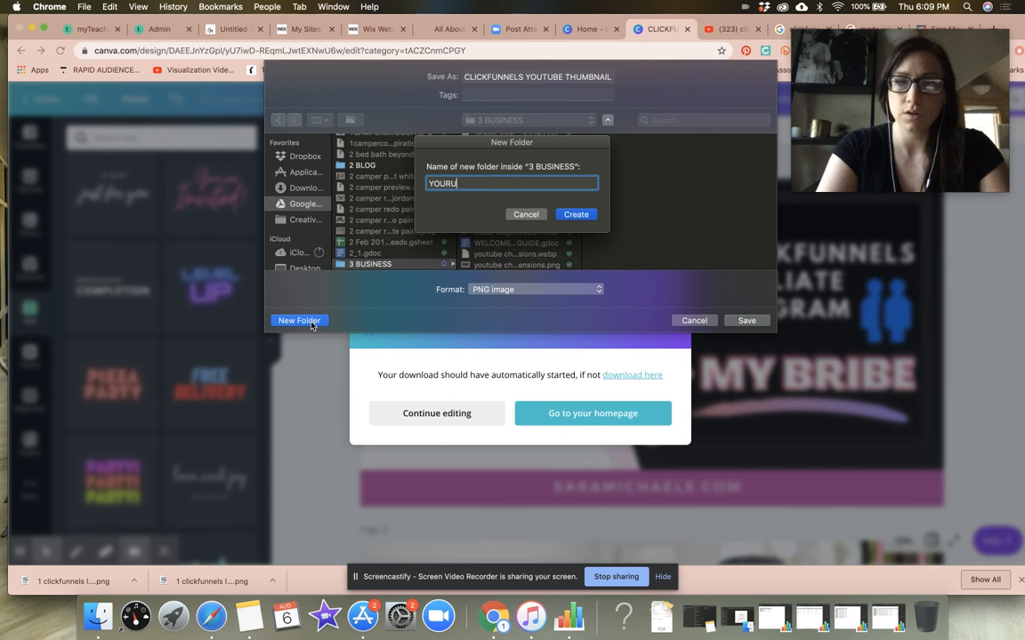
{"action": "type", "text": " THUMBNAILS"}
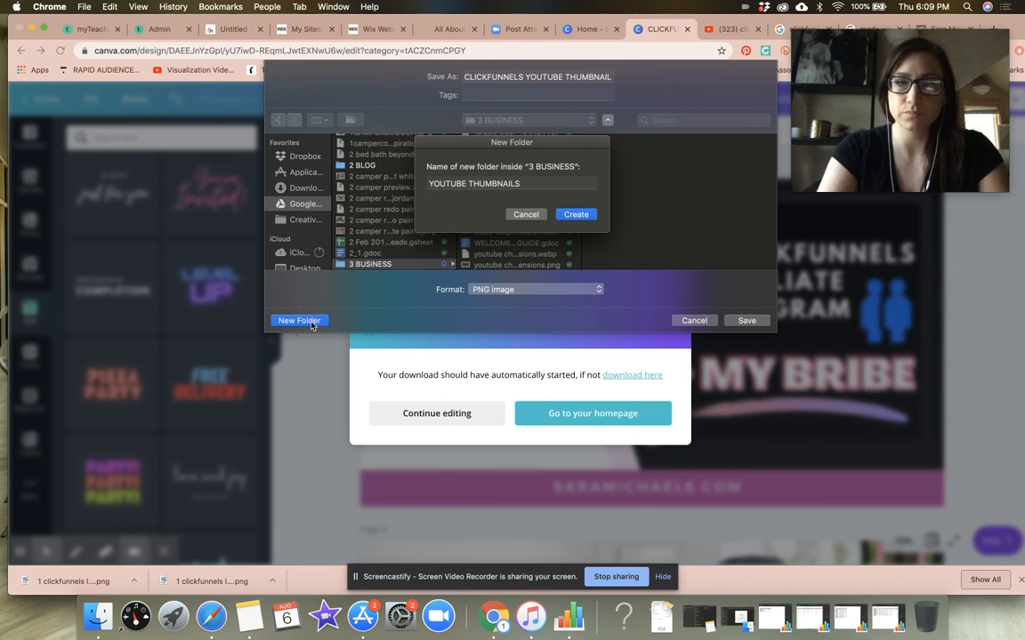
{"action": "key", "text": "Return"}
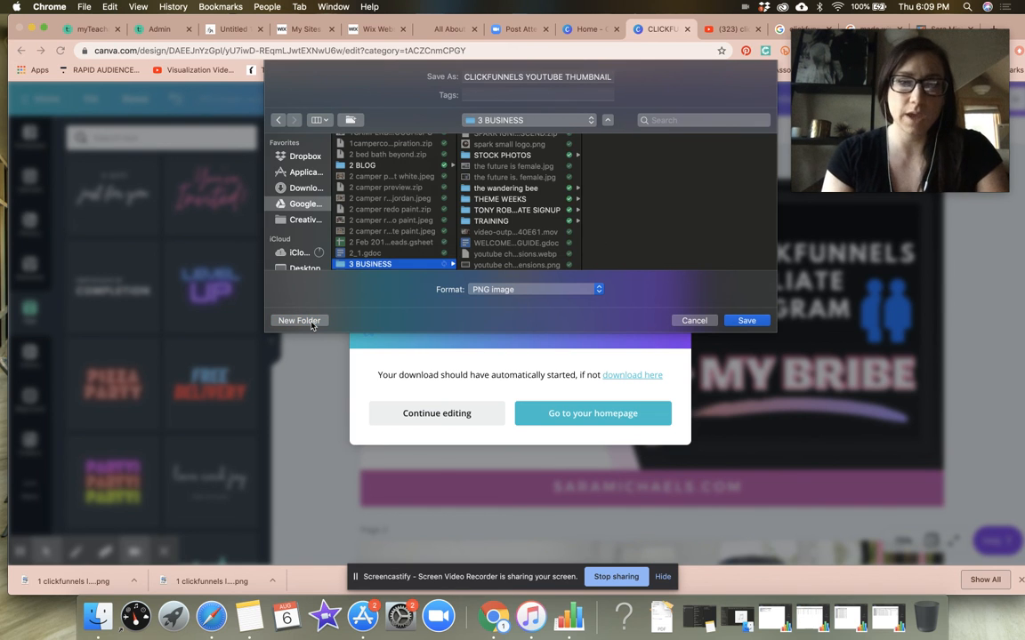
{"action": "left_click", "coordinate": [481, 77]}
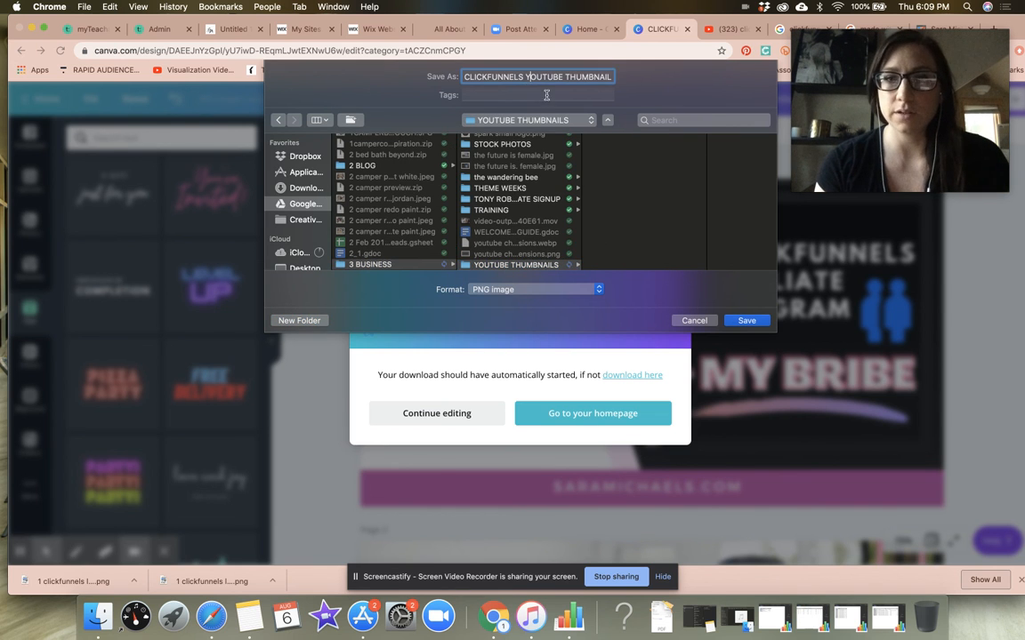
{"action": "left_click", "coordinate": [745, 321]}
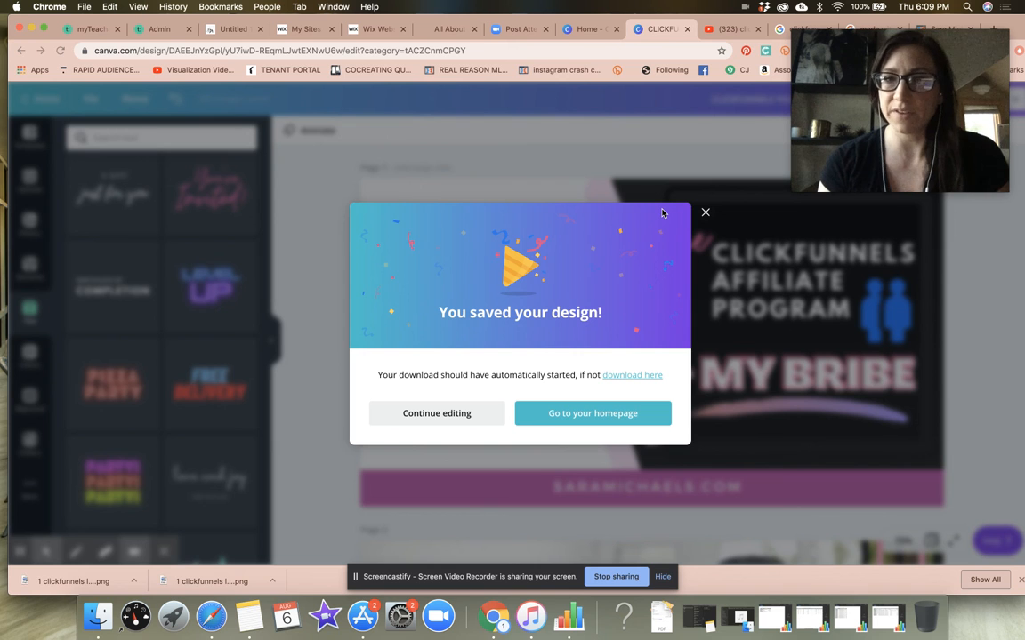
Switch to the open YouTube page and open YouTube Studio for the signed-in account.
{"action": "left_click", "coordinate": [730, 30]}
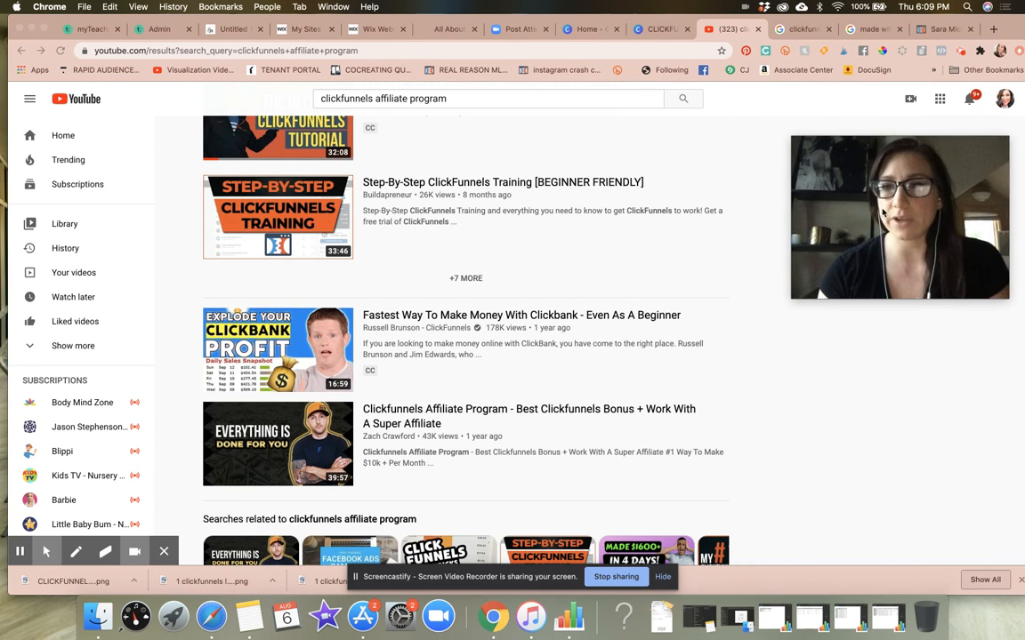
{"action": "left_click", "coordinate": [1004, 100]}
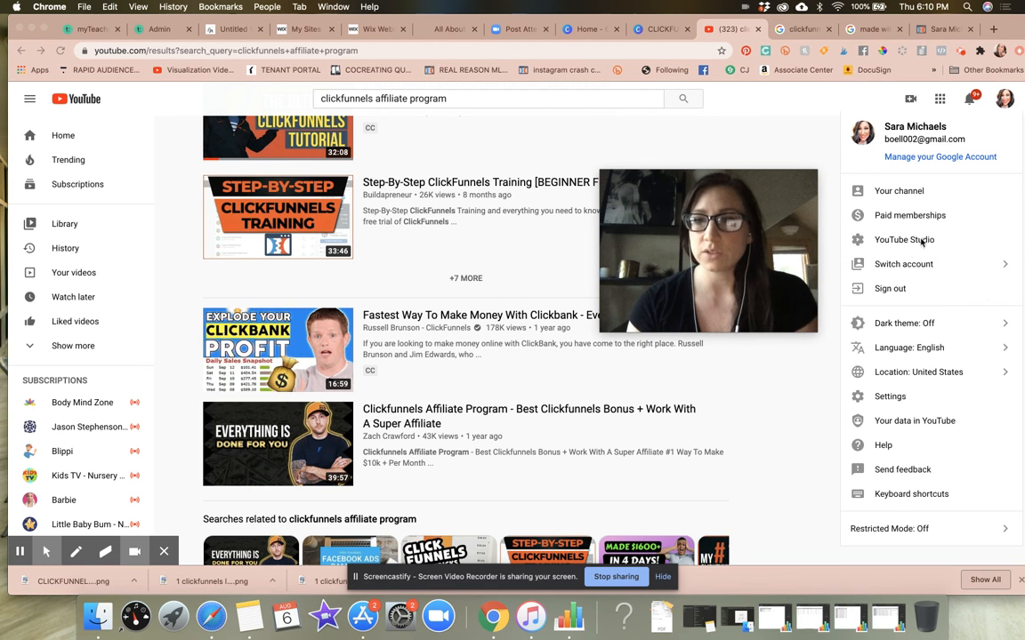
{"action": "left_click", "coordinate": [899, 241]}
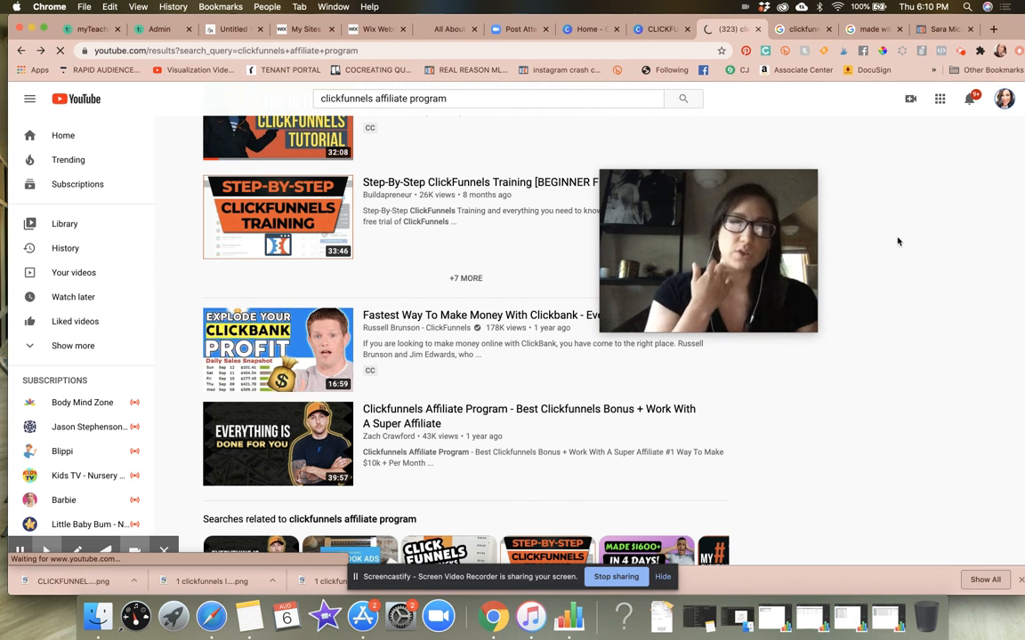